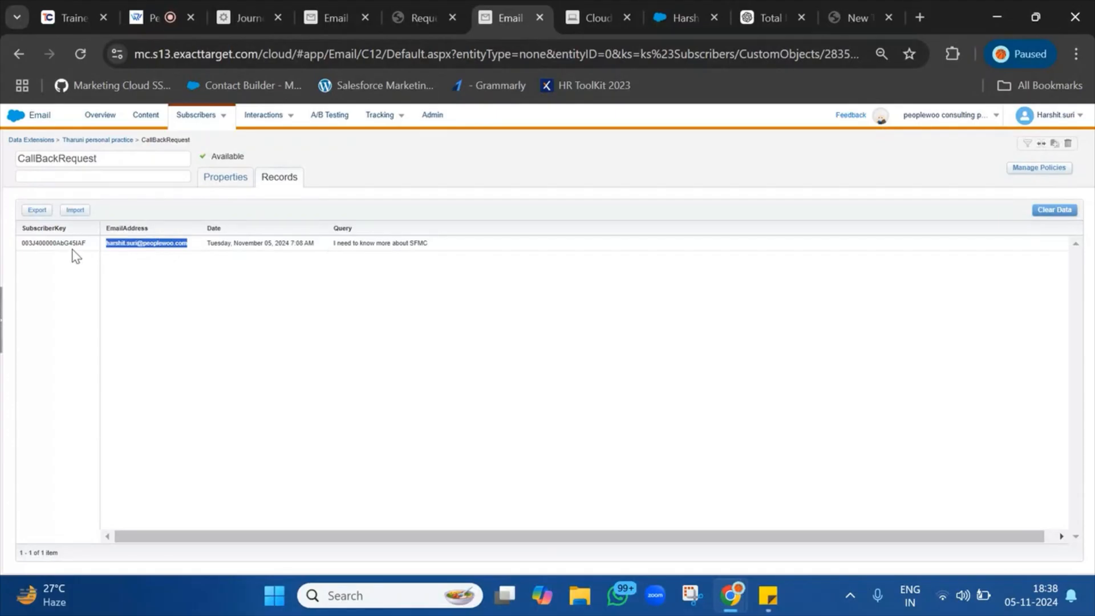
Select the record's SubscriberKey and review the journey requirements in the Sticky Note.
double_click(73, 246)
mouse_move(768, 604)
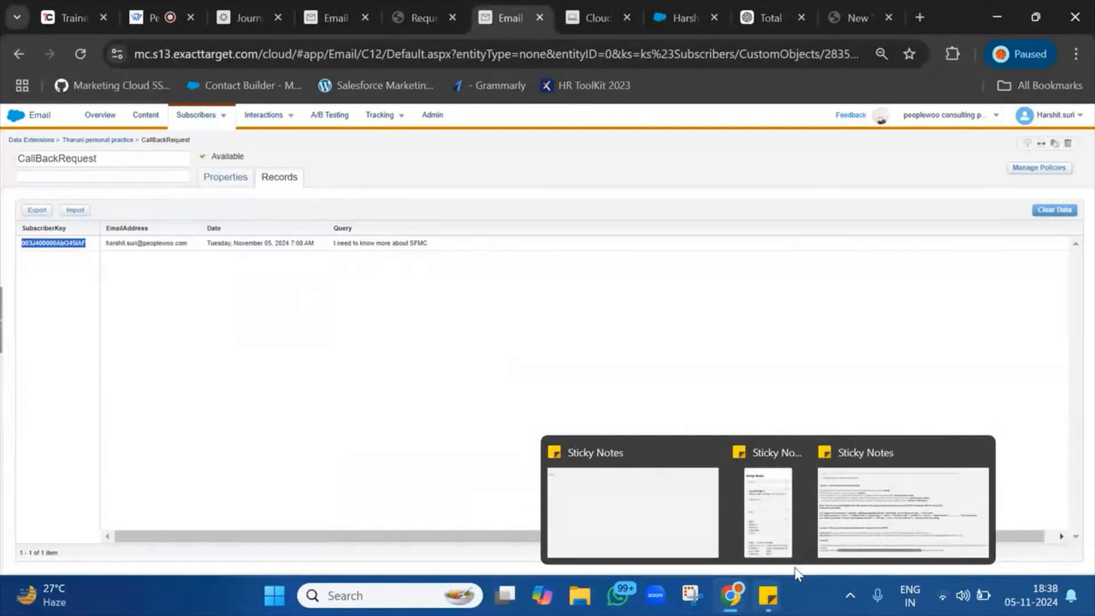
click(912, 499)
scroll(337, 483, down, 1)
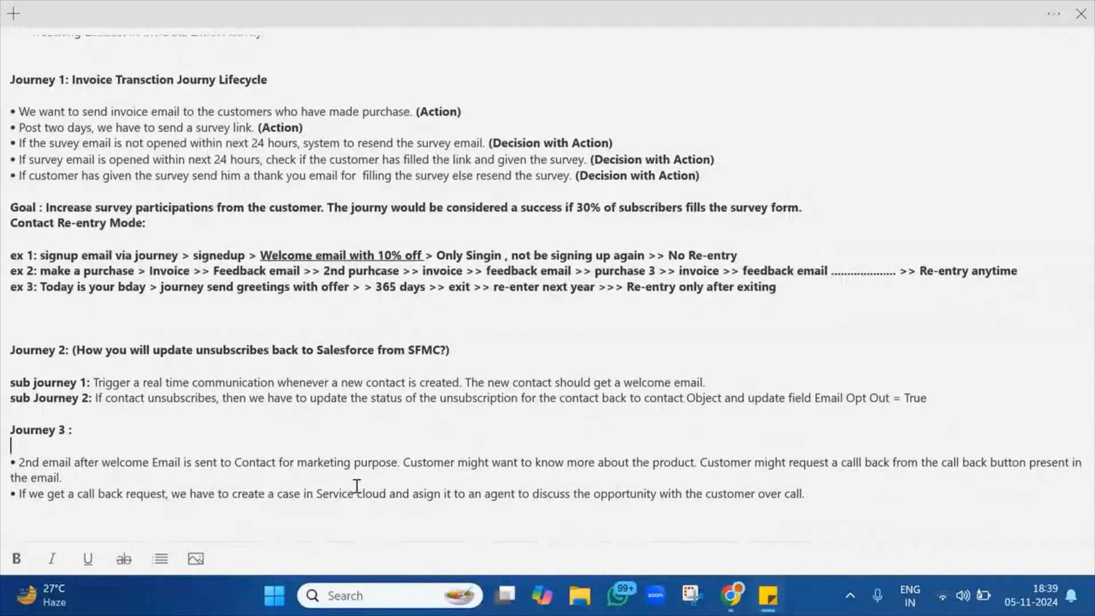
Highlight the CallBackRequest record row and open the Journey tab beside the Email tab.
mouse_move(731, 597)
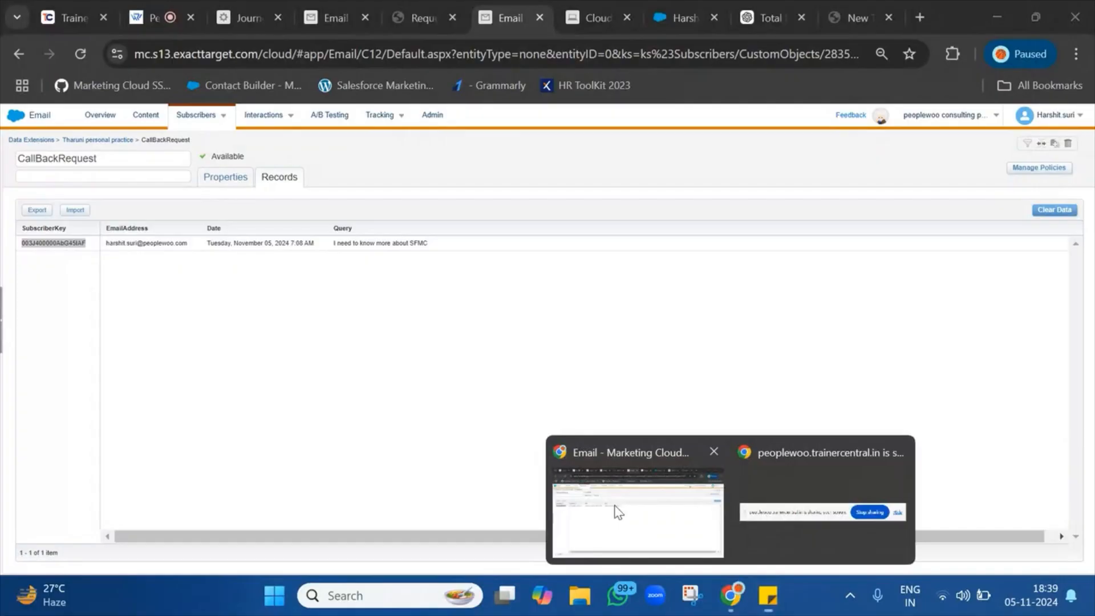
click(619, 512)
drag(46, 245, 443, 253)
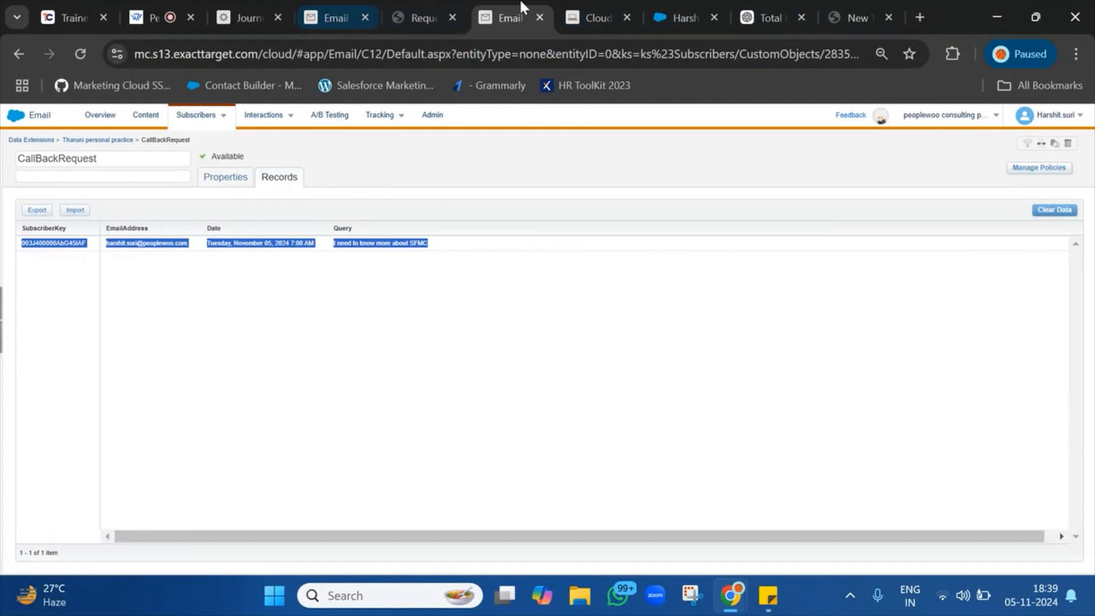
drag(261, 2, 666, 2)
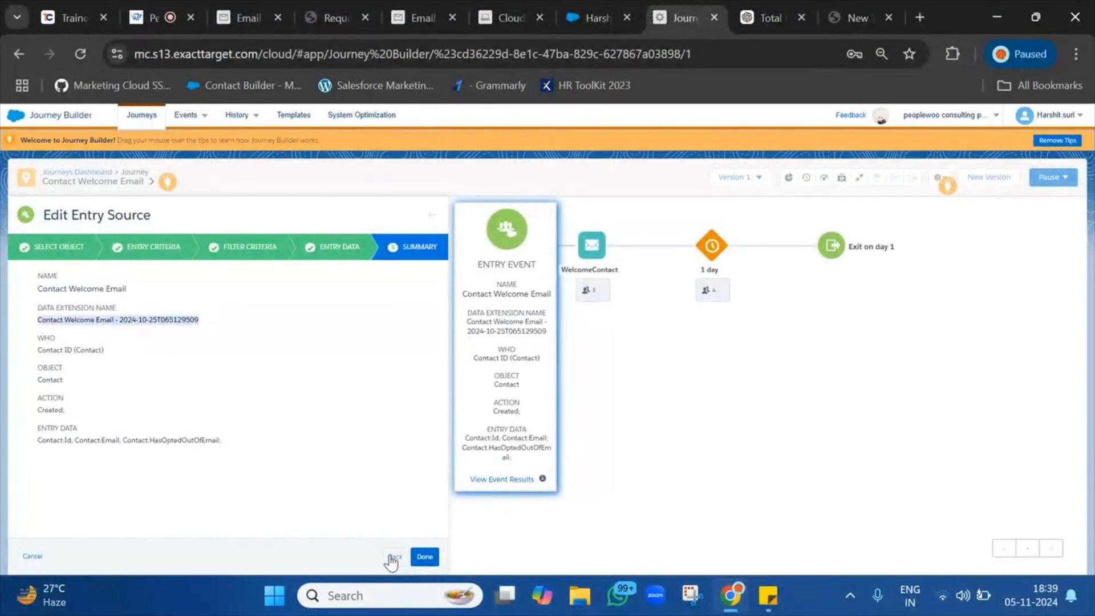
Close the entry source summary, delete the test contact in Sales Cloud, and reopen the Tharuni practice folder.
click(423, 557)
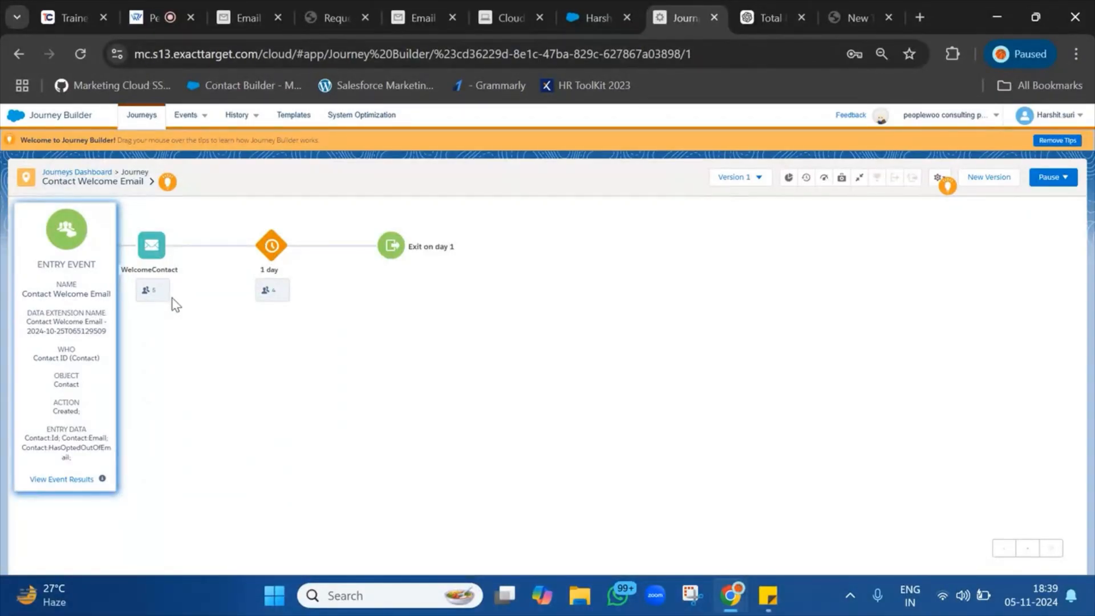
click(593, 17)
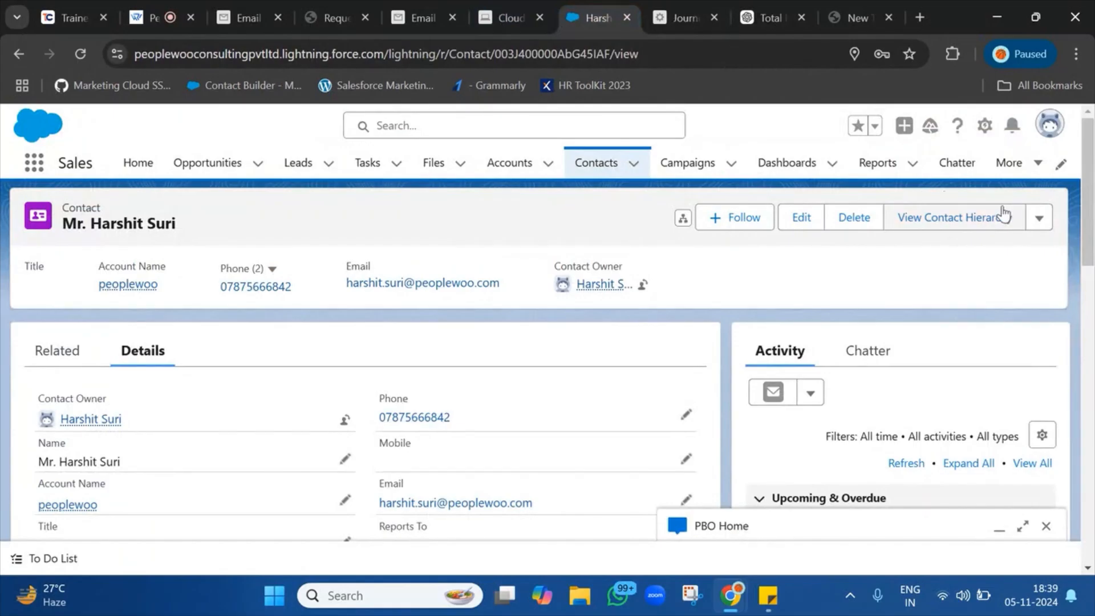
click(862, 217)
click(756, 383)
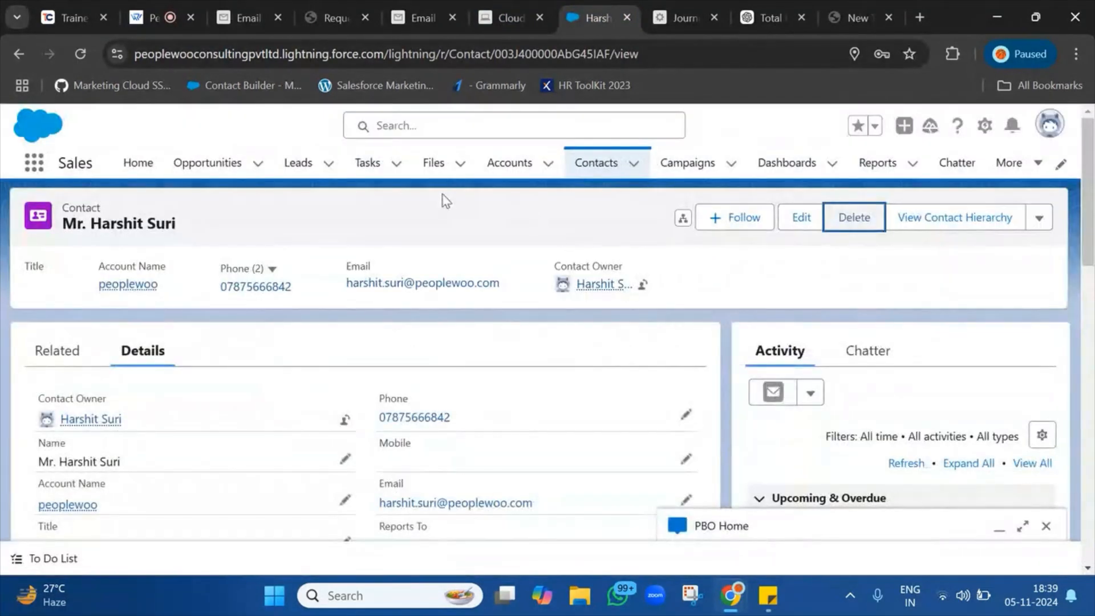
click(426, 4)
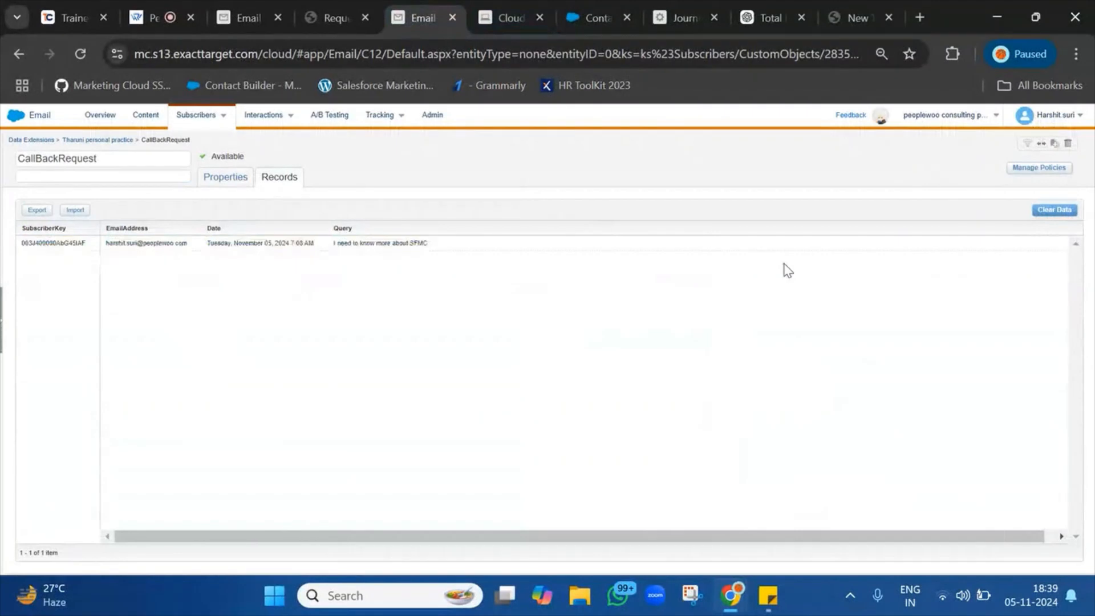
click(103, 140)
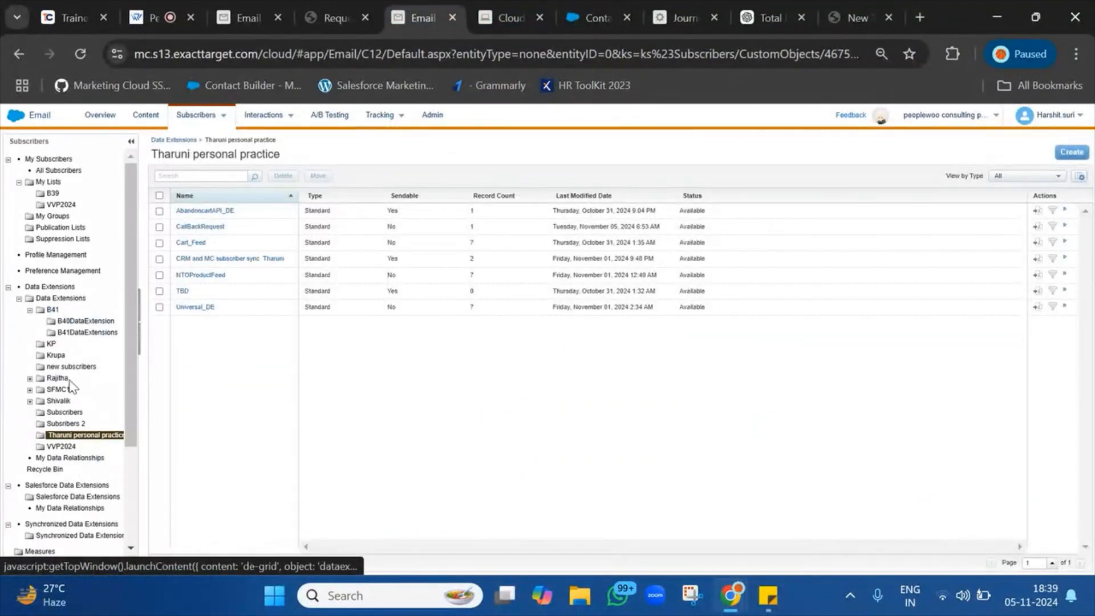
Find the Contact Welcome Email - 2024-10-25 data extension and clear all its records.
click(48, 298)
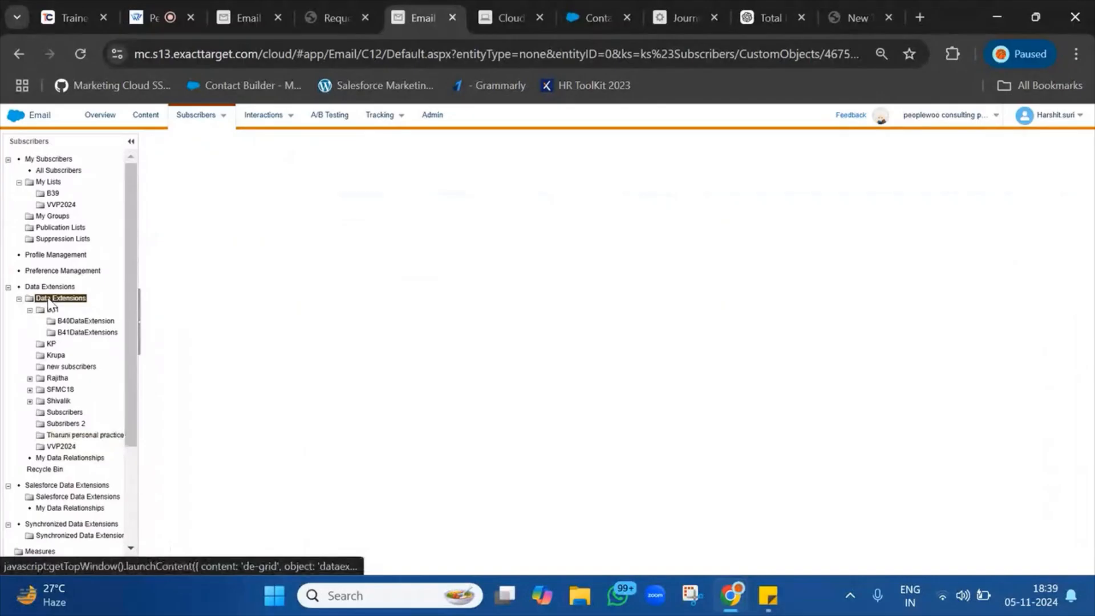
key(ctrl+f)
text(Contact Welcome Email - 2024-10-25T065129509)
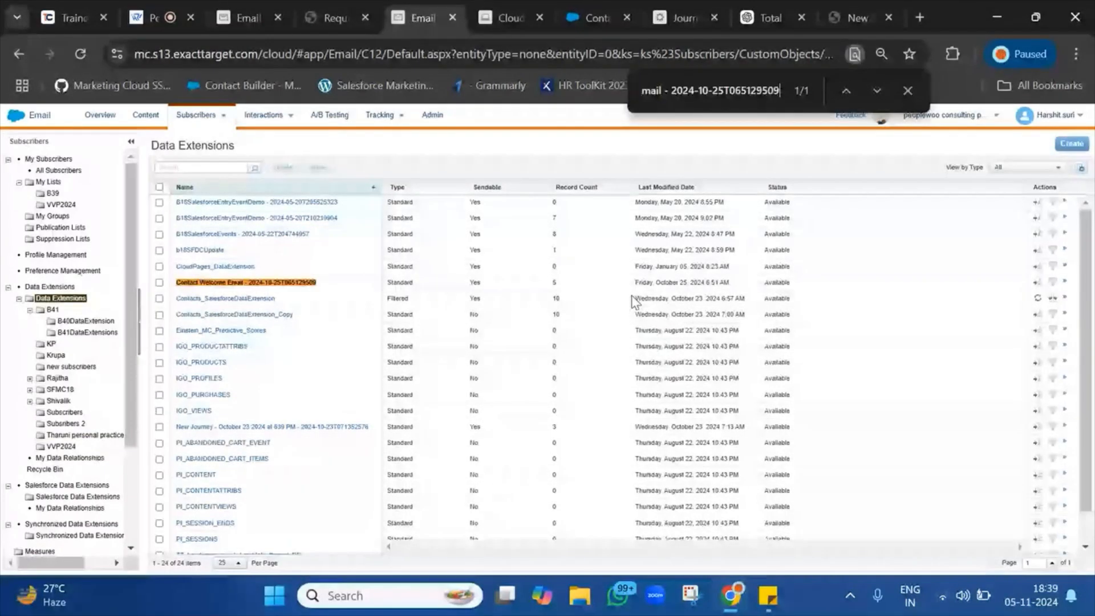
click(259, 282)
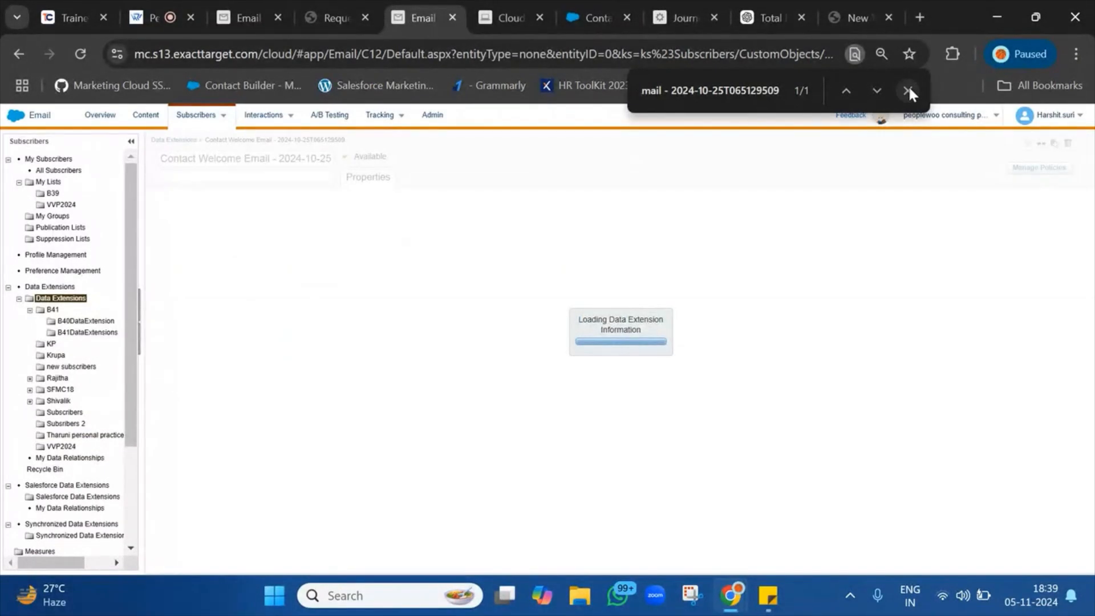
click(907, 90)
click(282, 184)
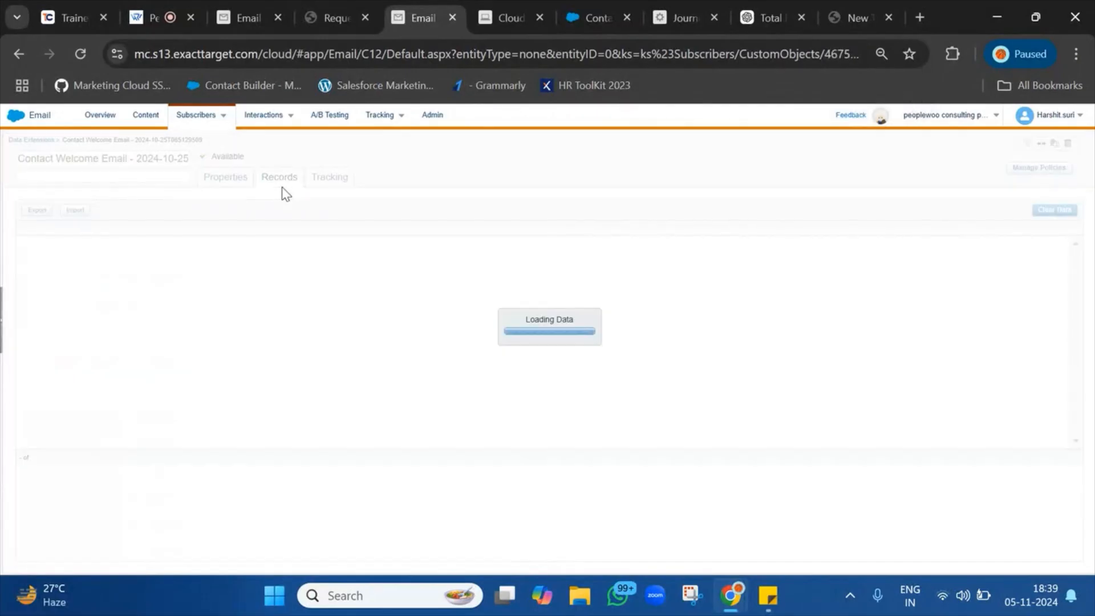
click(1060, 211)
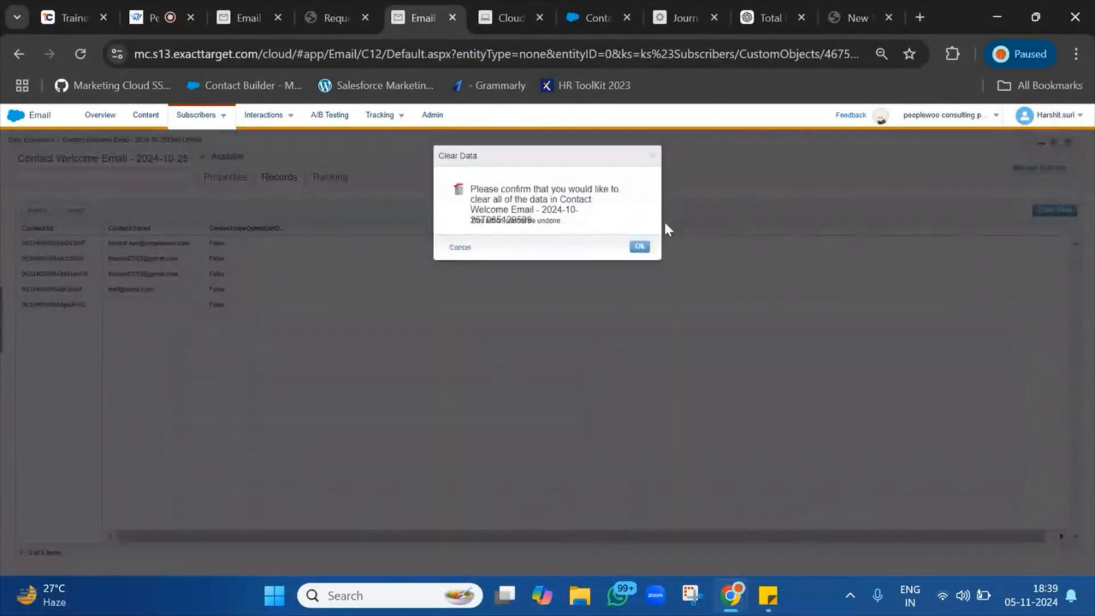
click(640, 246)
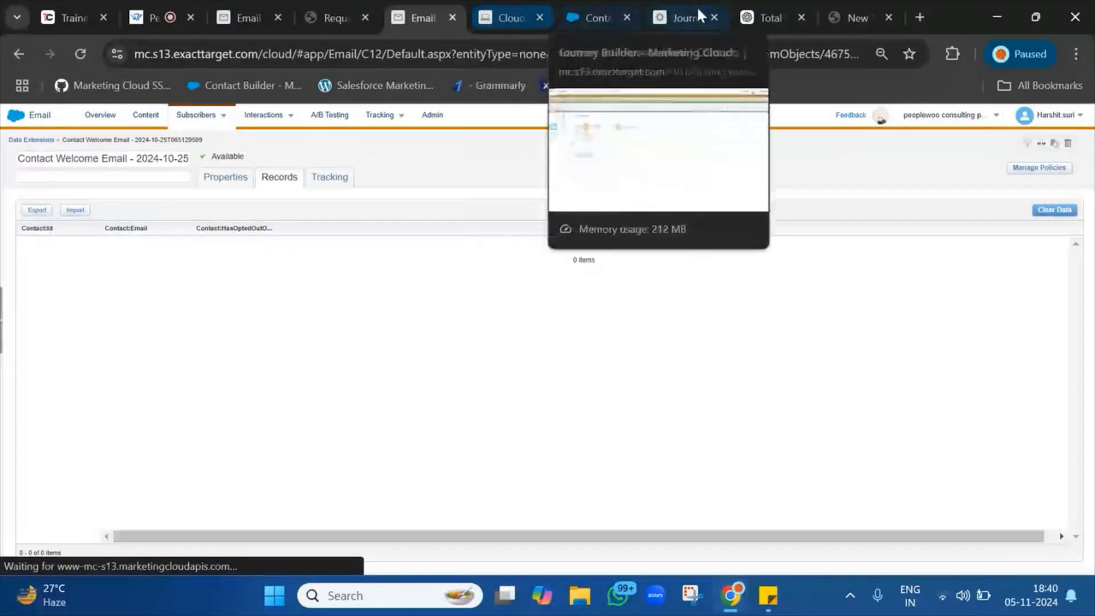
Create a new Version 2 draft of the Contact Welcome Email journey.
click(706, 14)
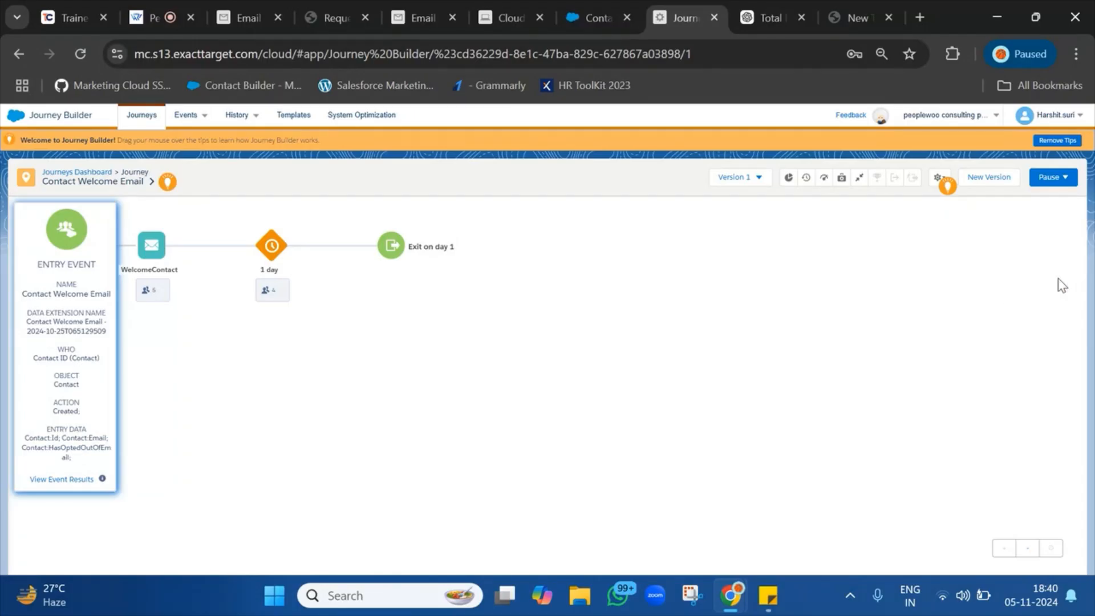
click(994, 178)
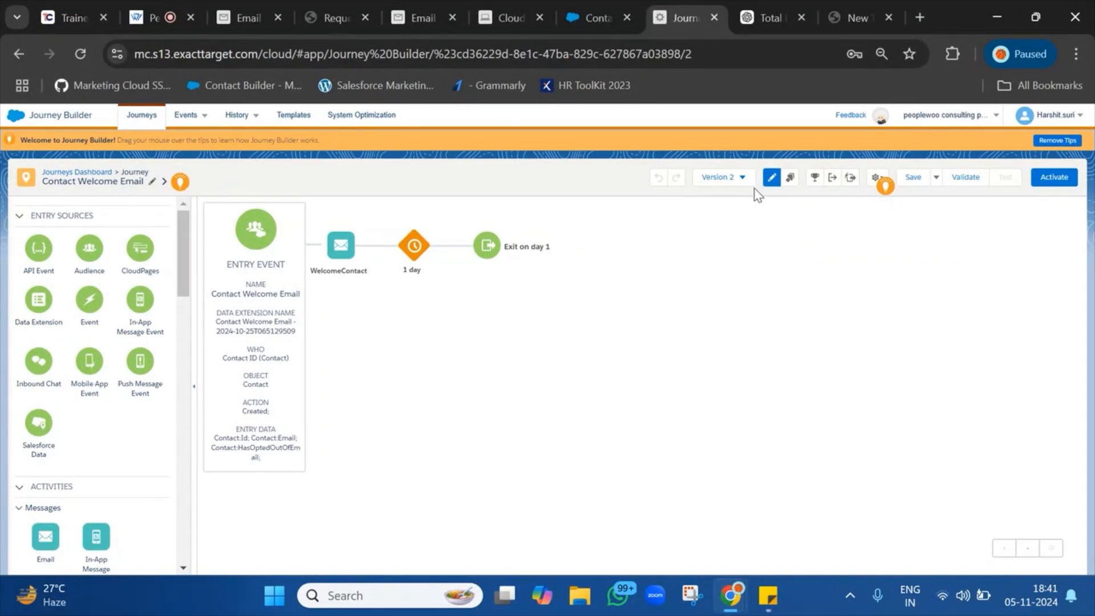
click(724, 178)
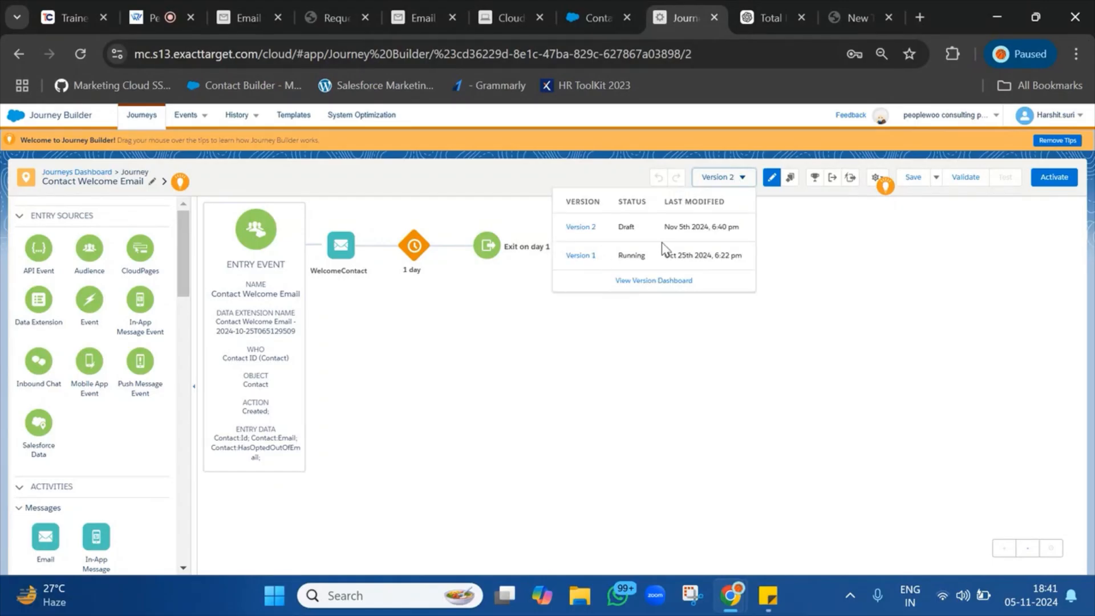
double_click(631, 255)
click(747, 261)
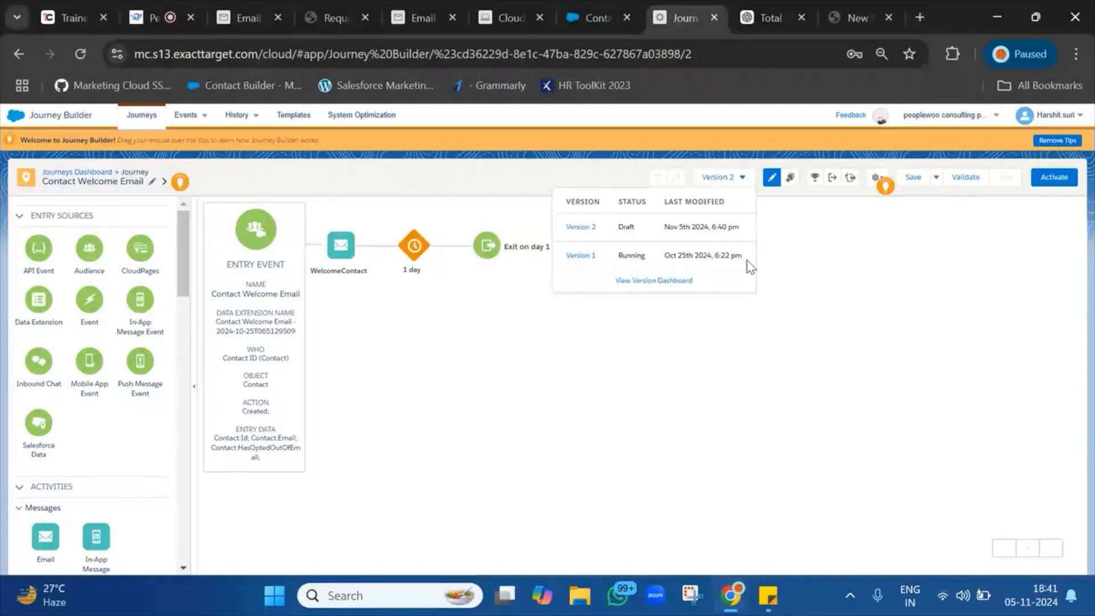
drag(630, 238, 752, 231)
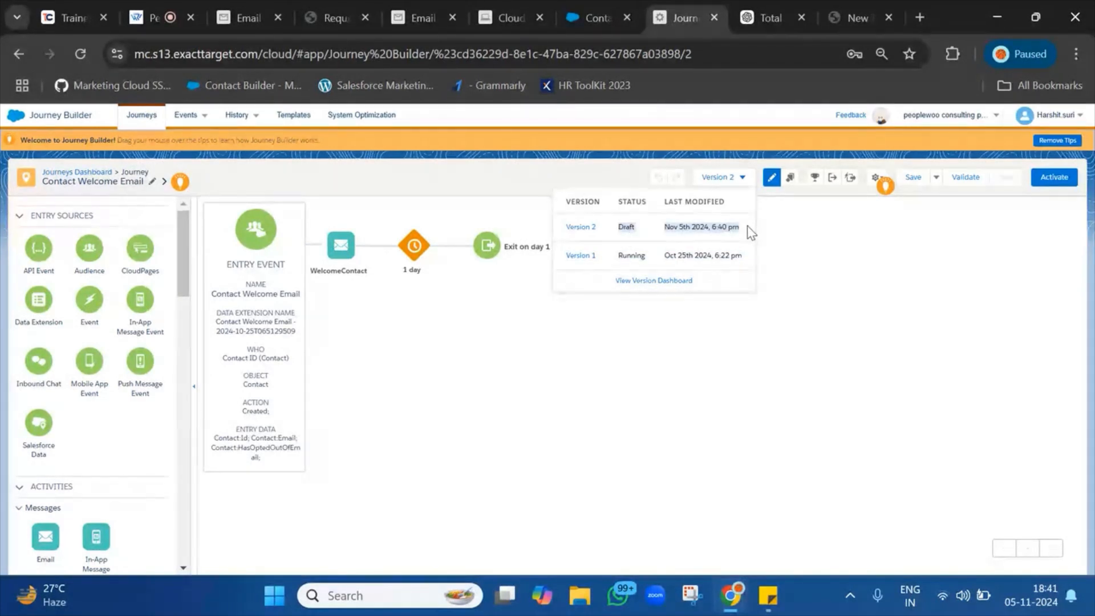
double_click(622, 258)
double_click(625, 223)
drag(625, 223, 754, 228)
drag(622, 260, 746, 264)
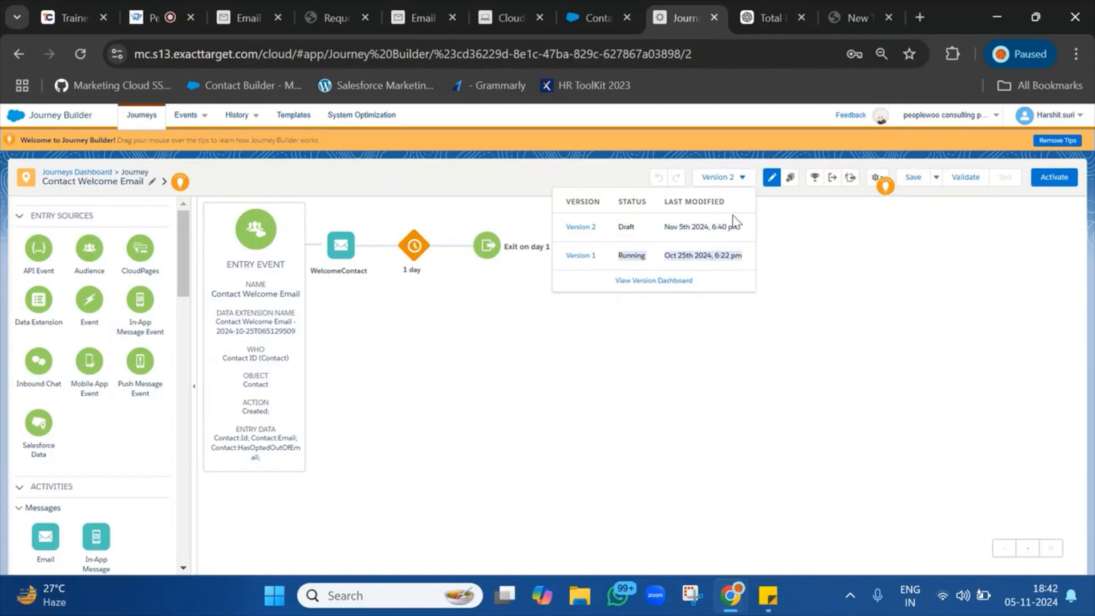
drag(733, 226, 561, 222)
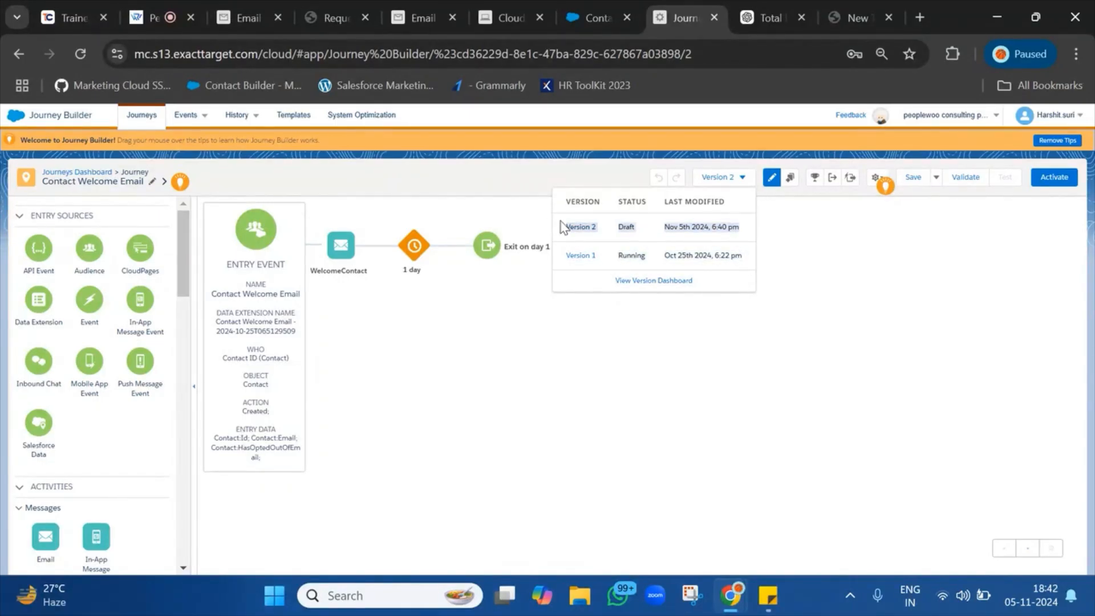
click(615, 256)
drag(615, 258, 738, 256)
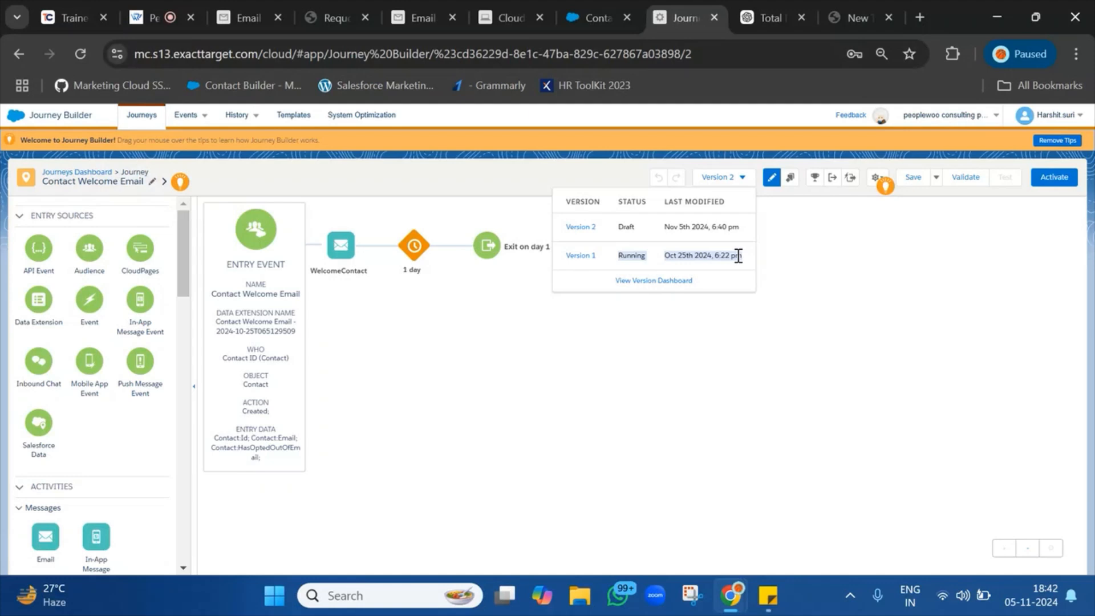
double_click(622, 231)
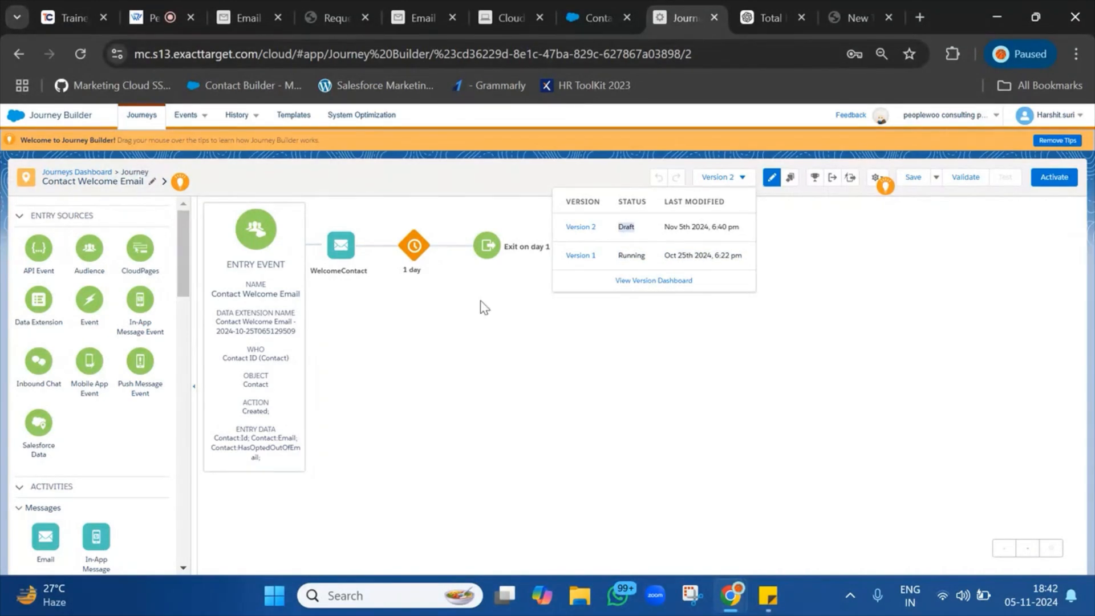
click(457, 313)
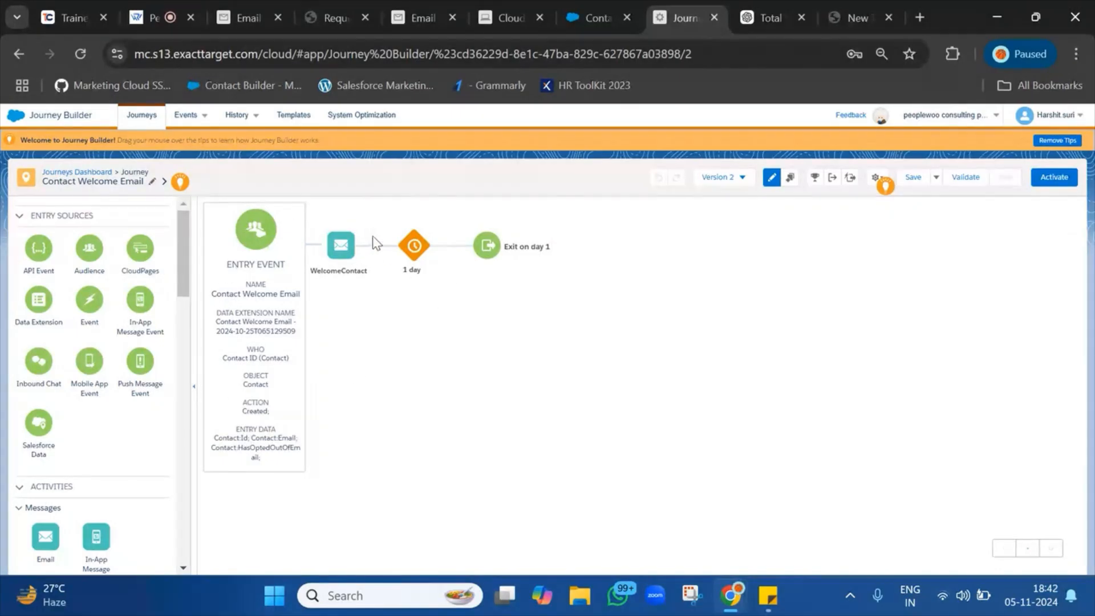
Change the first wait from 1 day to 1 minute.
click(411, 249)
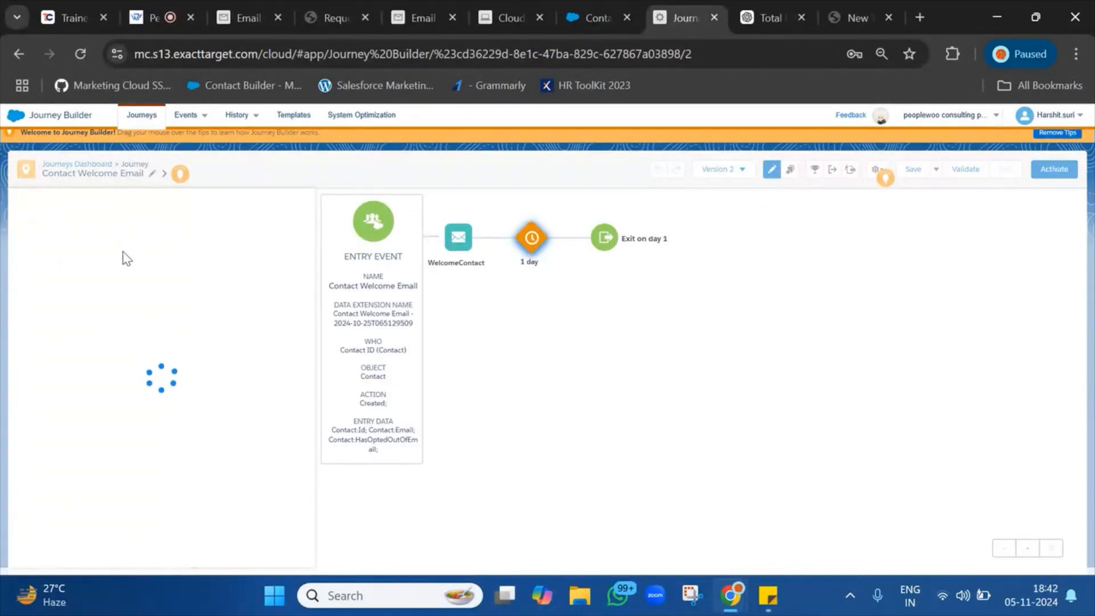
click(128, 271)
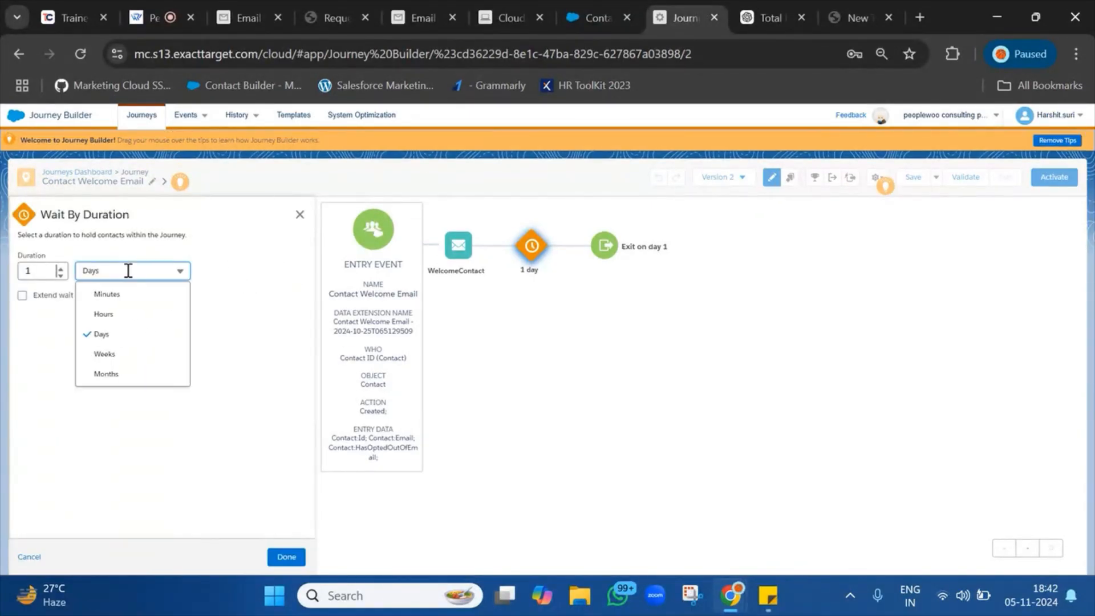
click(124, 295)
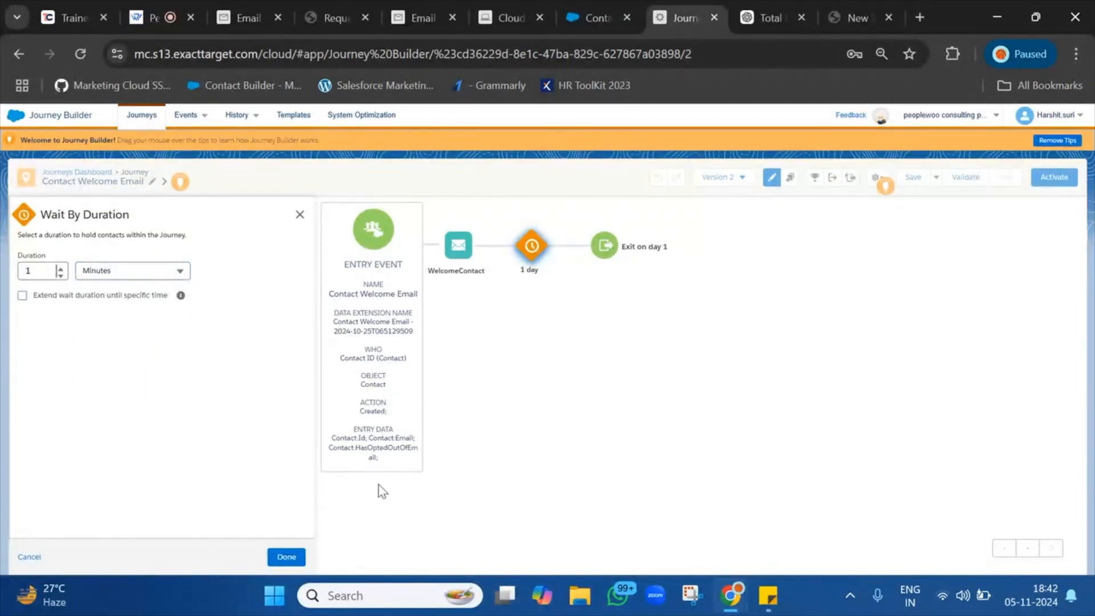
click(286, 557)
Add a new Email activity to the journey before the exit.
scroll(23, 479, down, 3)
drag(44, 394, 467, 251)
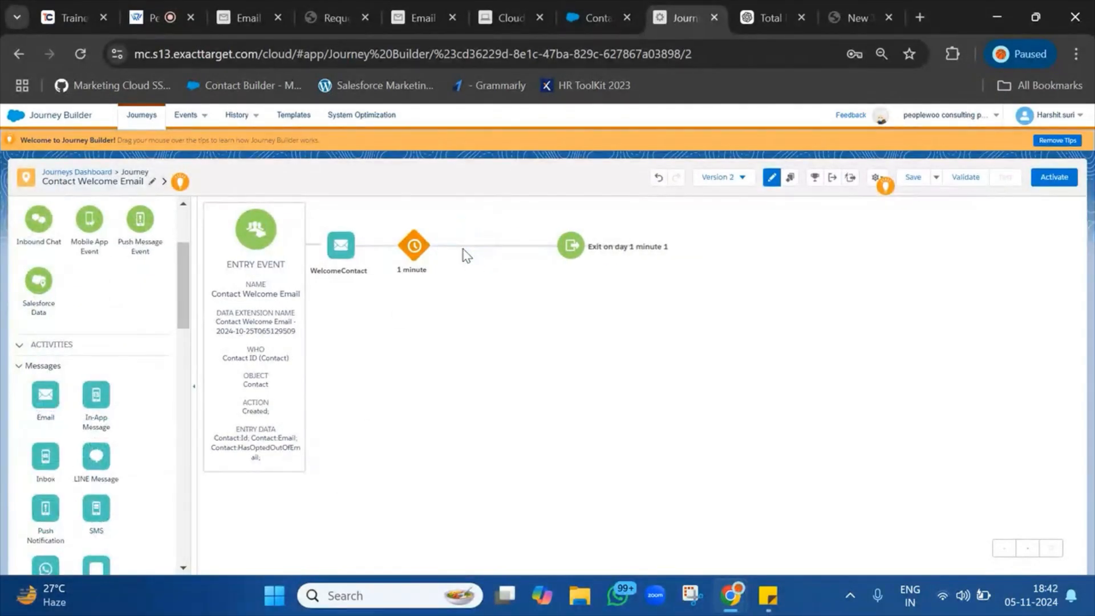
click(431, 3)
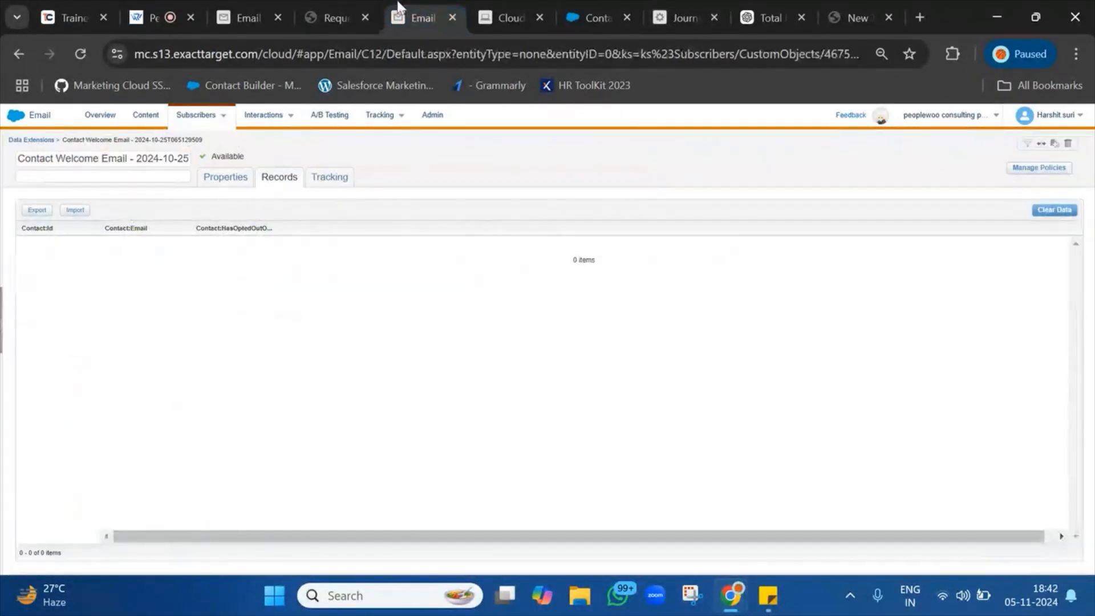
Save the RequestCallBackEmail in the email editor.
click(248, 3)
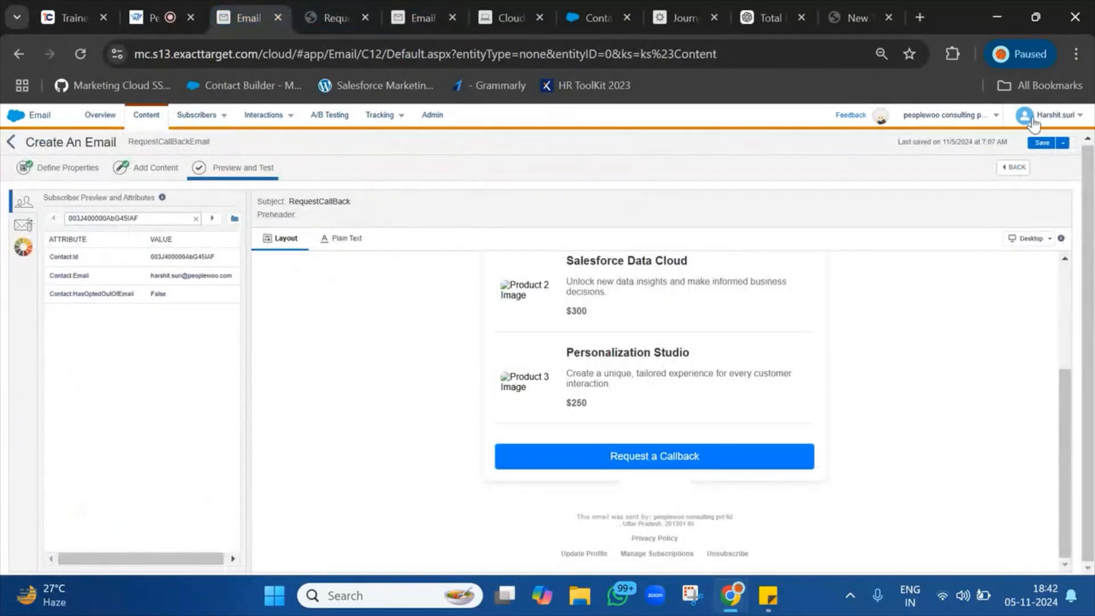
click(1042, 143)
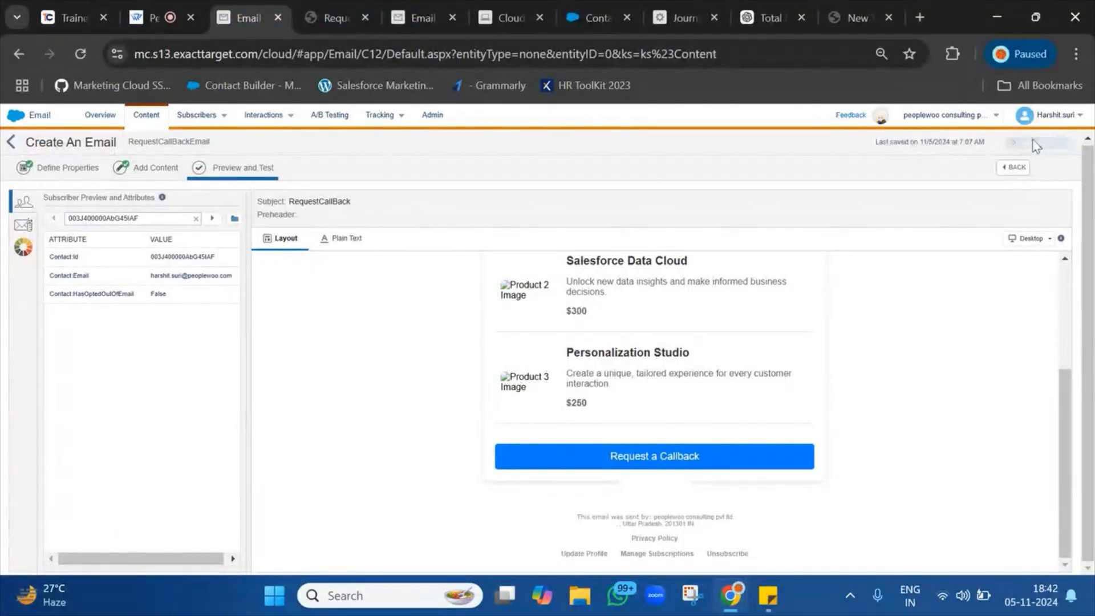
double_click(158, 141)
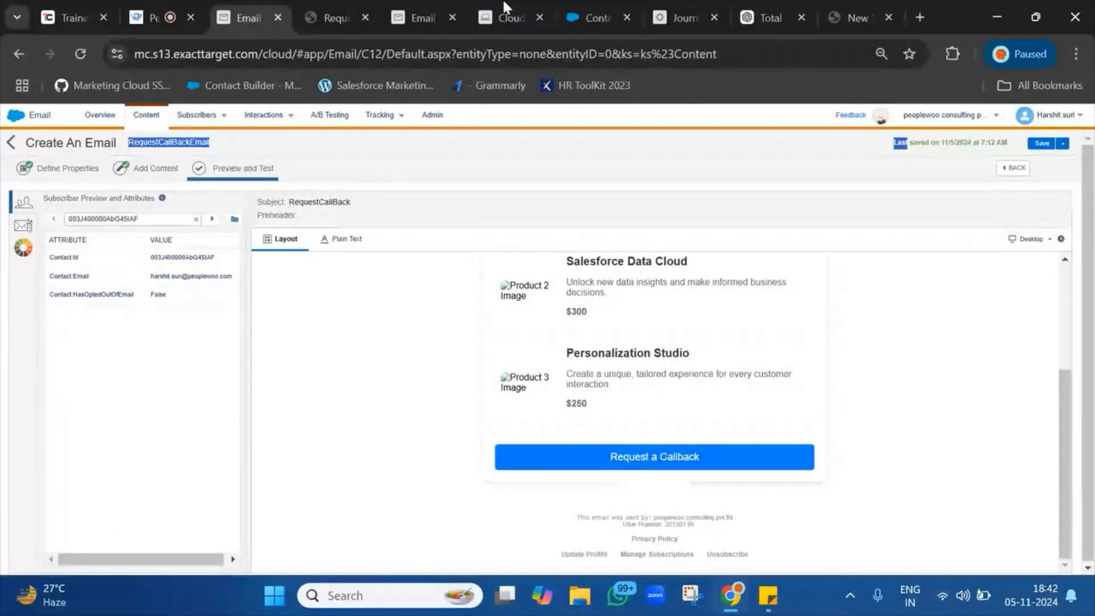
Return to the journey and open the new Email step's settings.
click(423, 18)
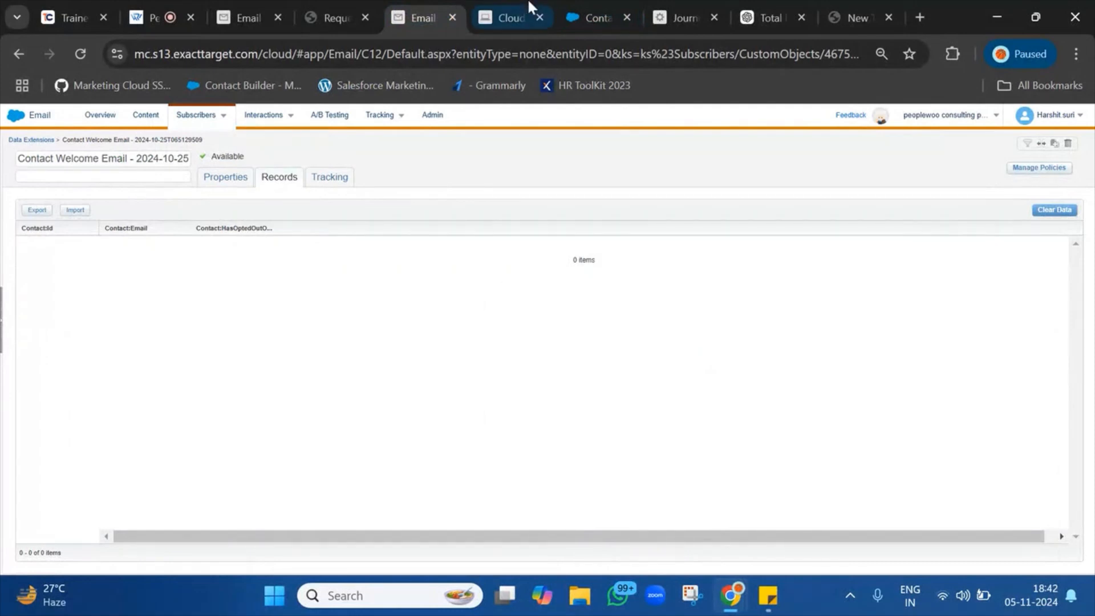
click(696, 2)
click(485, 259)
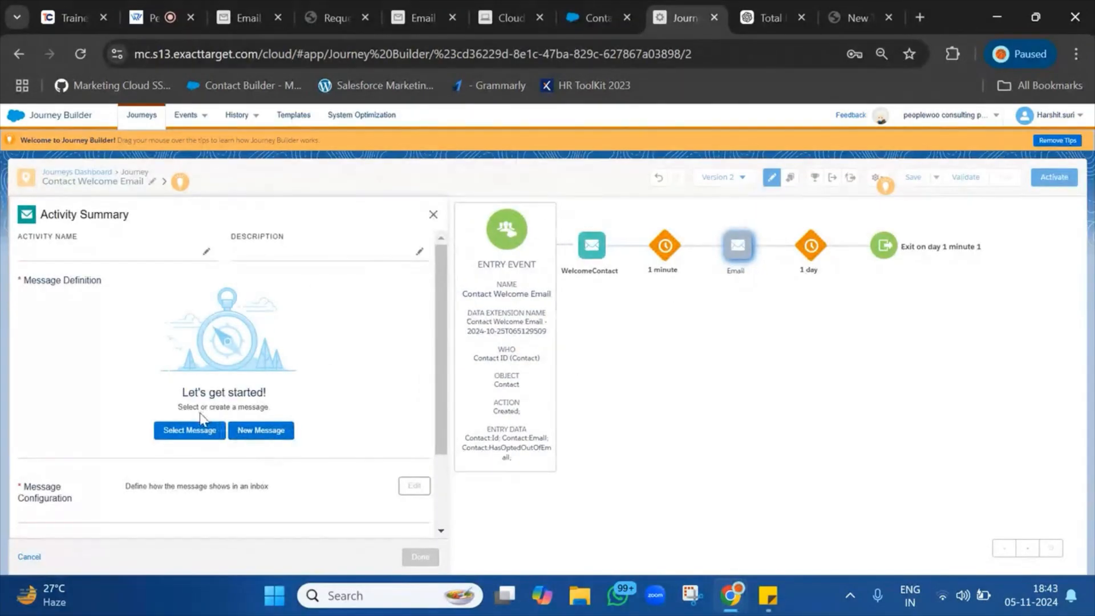
Assign RequestCallBackEmail from the Tharuni folder to the new Email step and finish its summary.
click(196, 430)
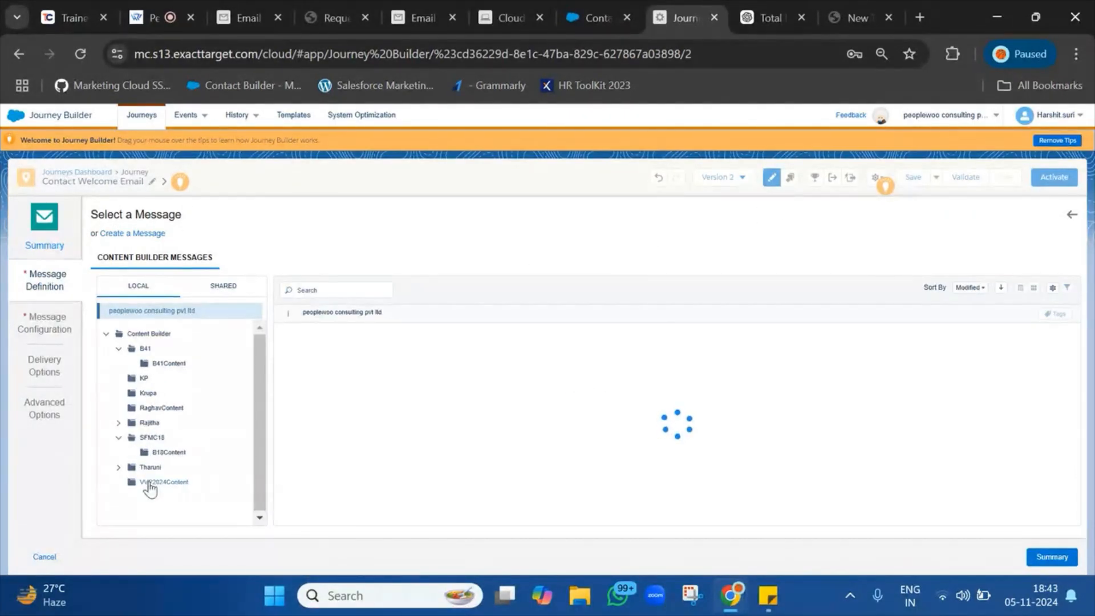
click(151, 468)
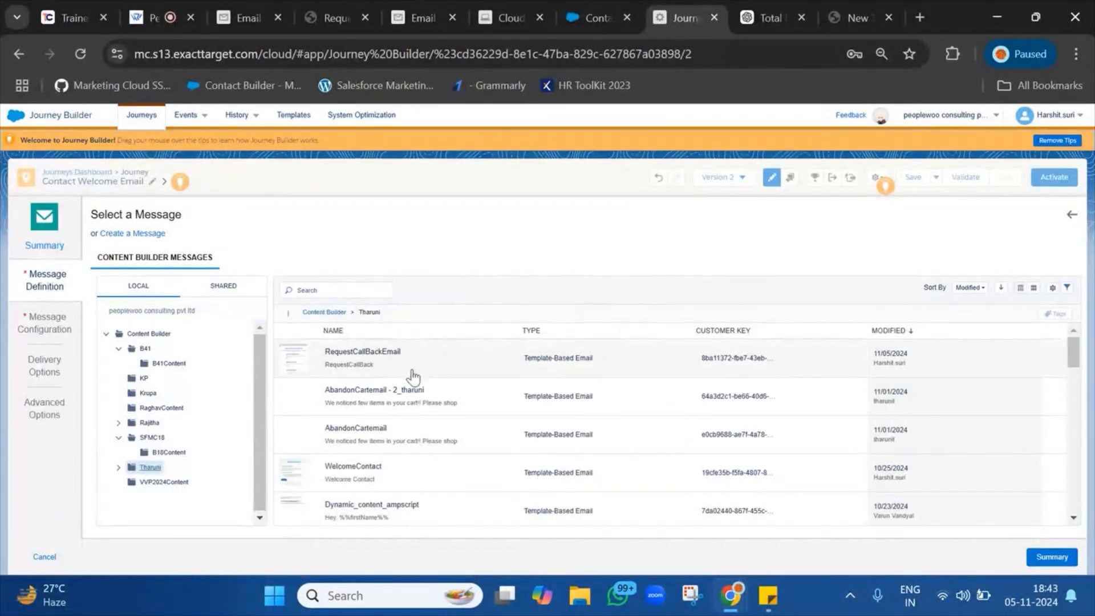
click(479, 370)
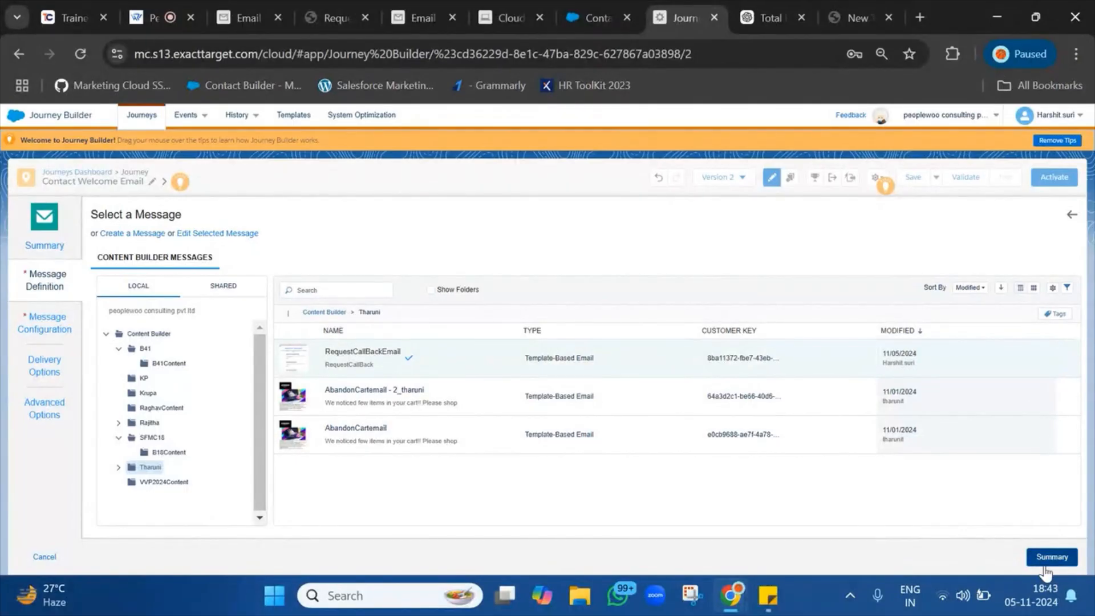
click(1049, 559)
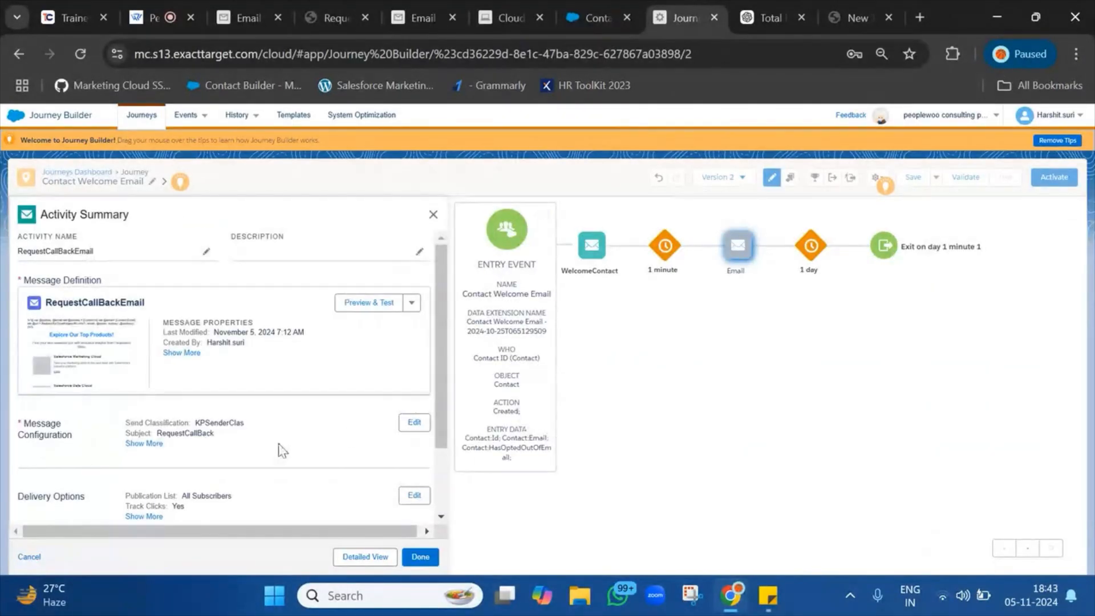
scroll(281, 448, down, 2)
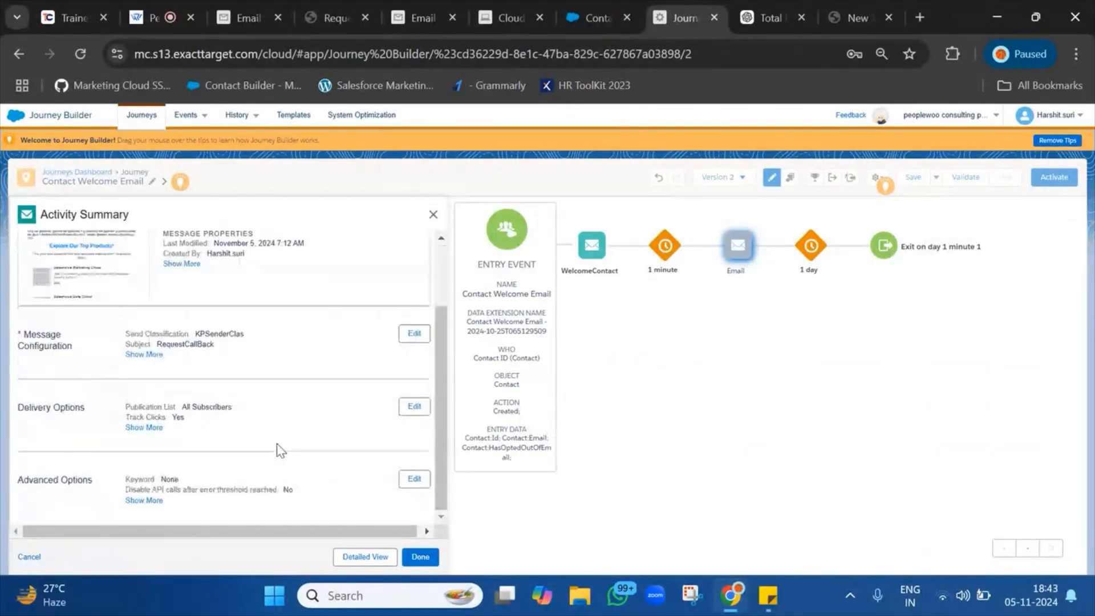
click(420, 558)
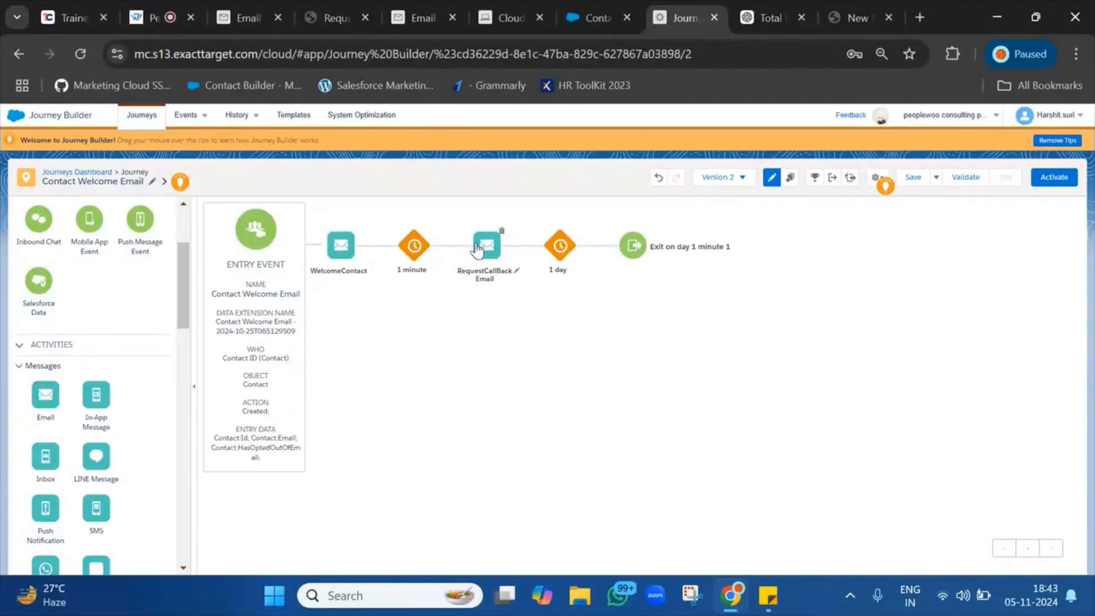
click(562, 247)
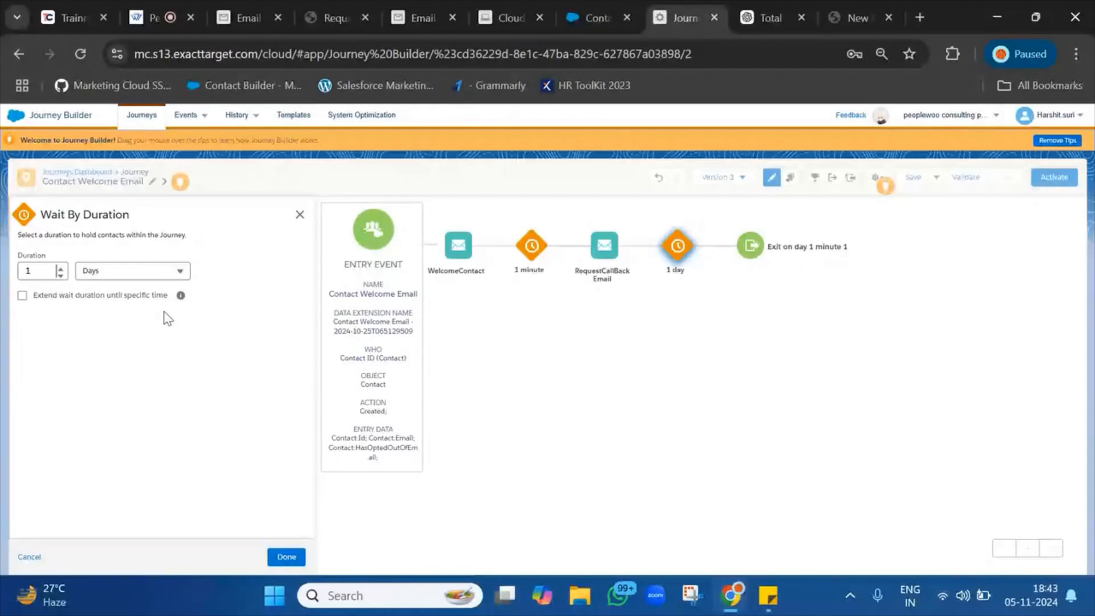
Set the second wait to 2 minutes, save the journey, and close the empty new tab.
click(151, 271)
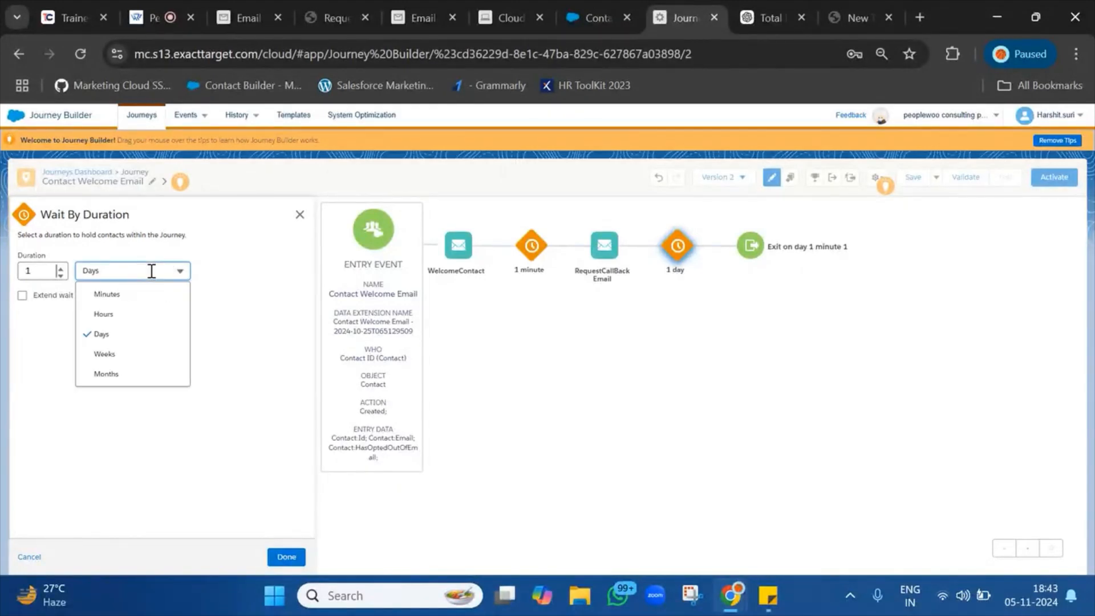
click(136, 290)
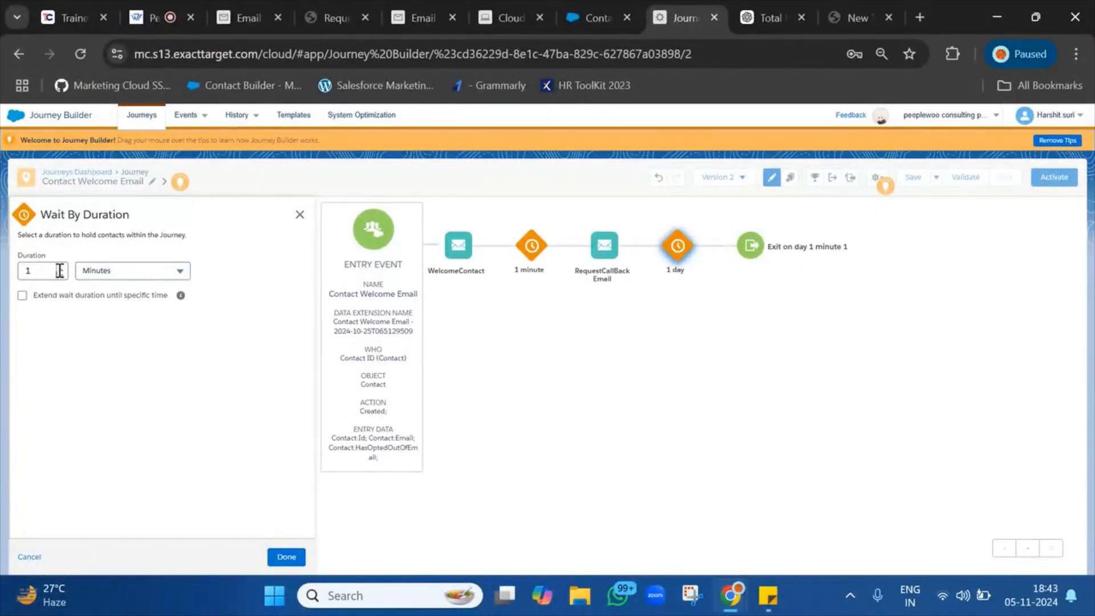
click(56, 272)
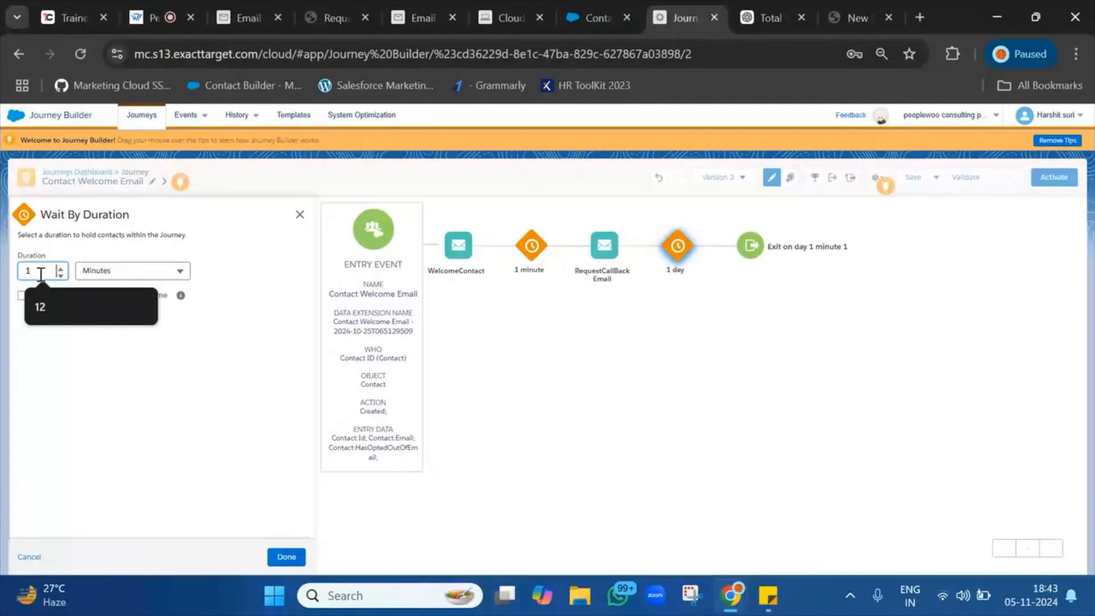
text(2)
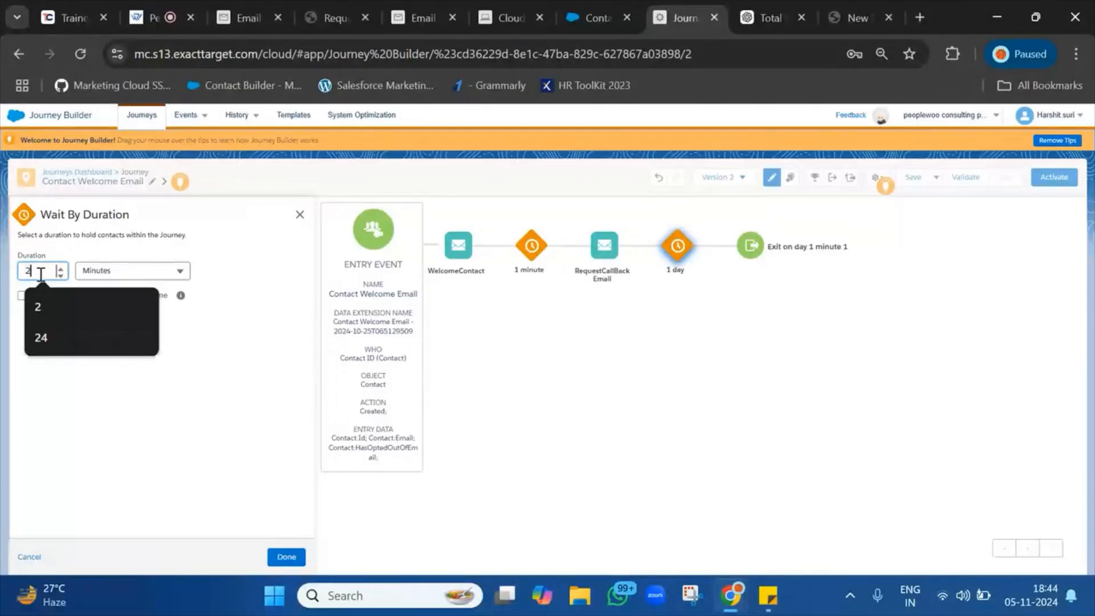
click(260, 395)
click(288, 556)
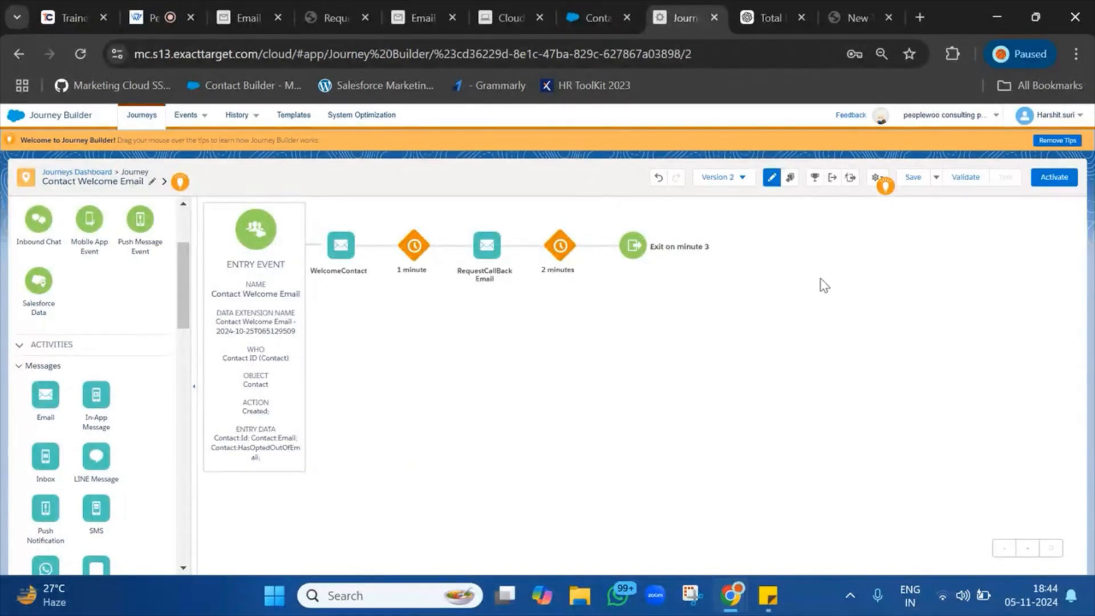
click(915, 177)
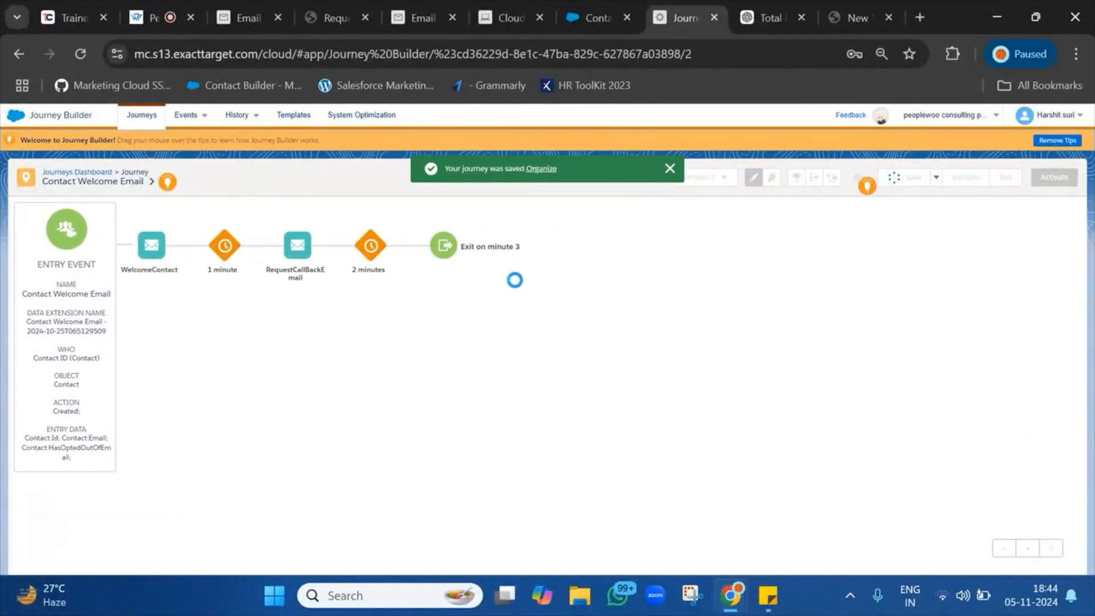
click(888, 18)
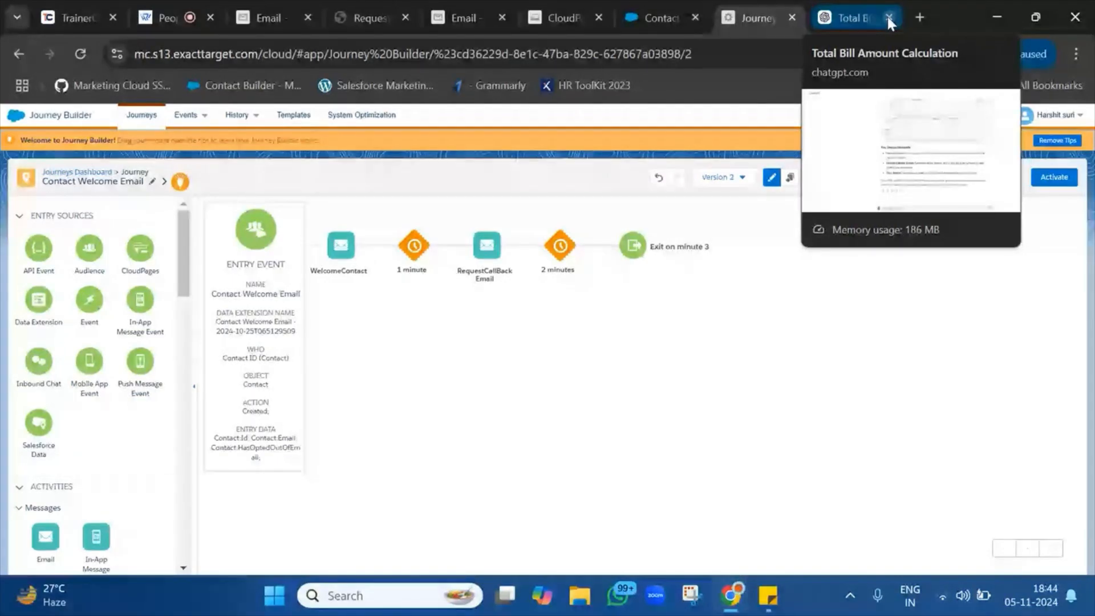
Move the email editor tab next to the Request tab and show the Contact Welcome Email records.
click(508, 8)
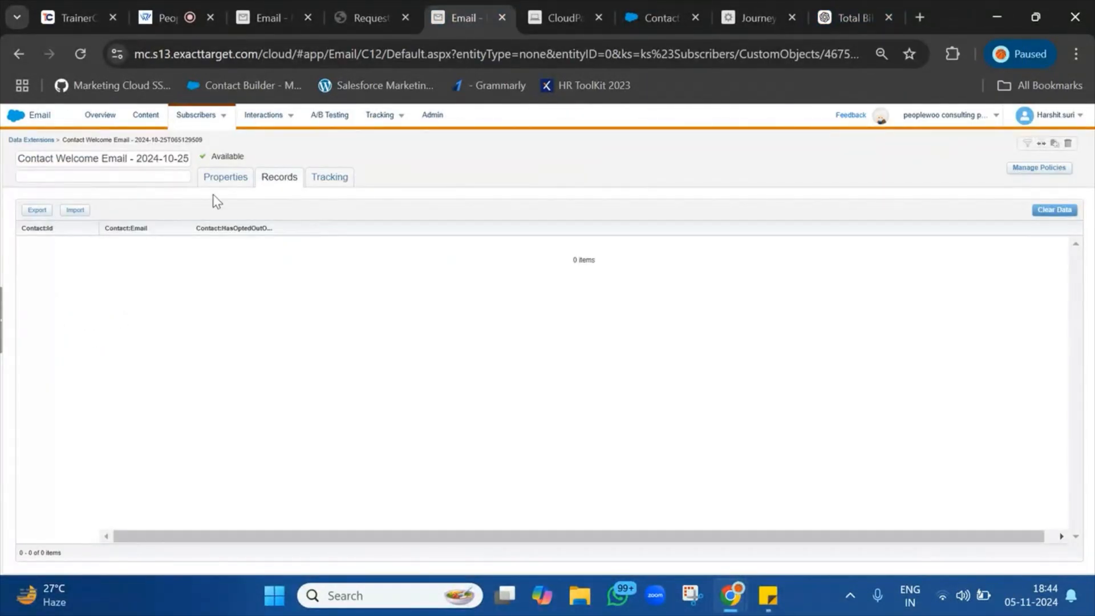
click(311, 7)
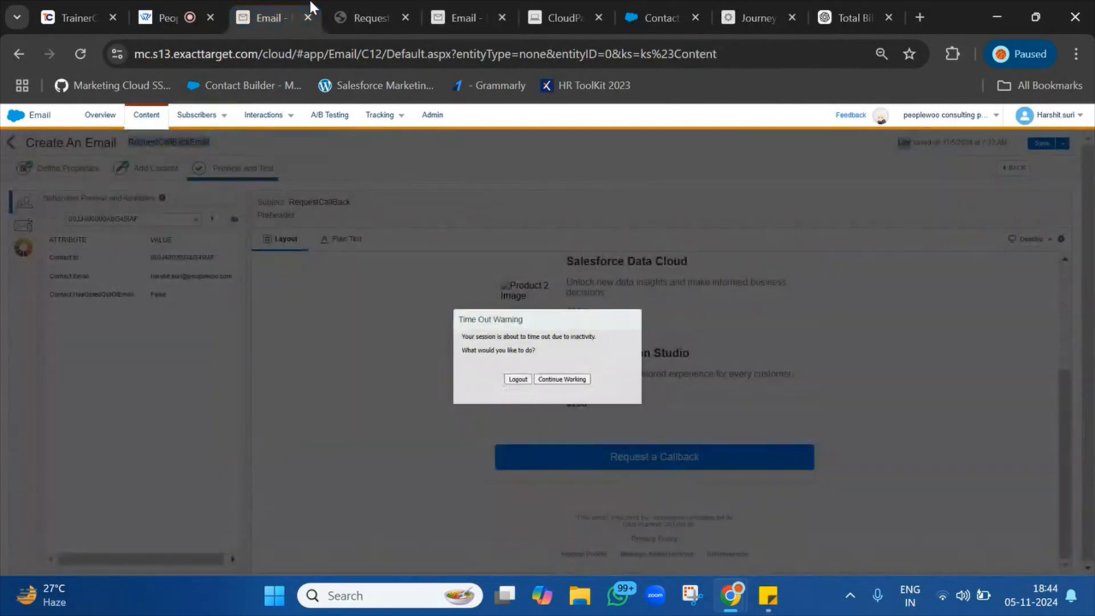
drag(311, 7, 378, 8)
click(480, 9)
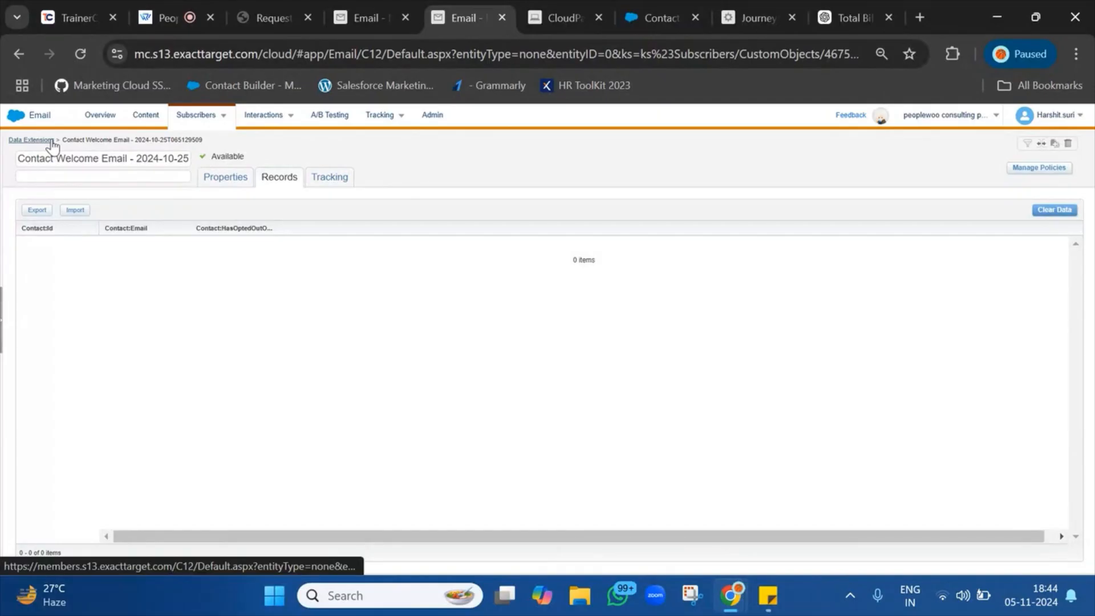
Open the Tharuni personal practice folder and select the CallBackRequest data extension name.
click(31, 139)
click(65, 436)
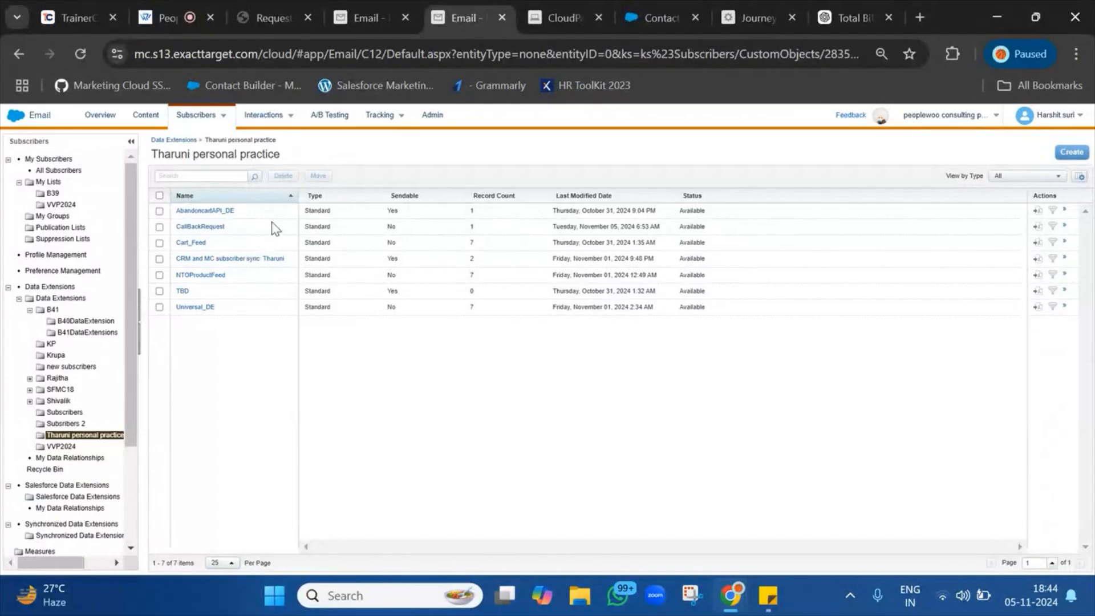
double_click(276, 228)
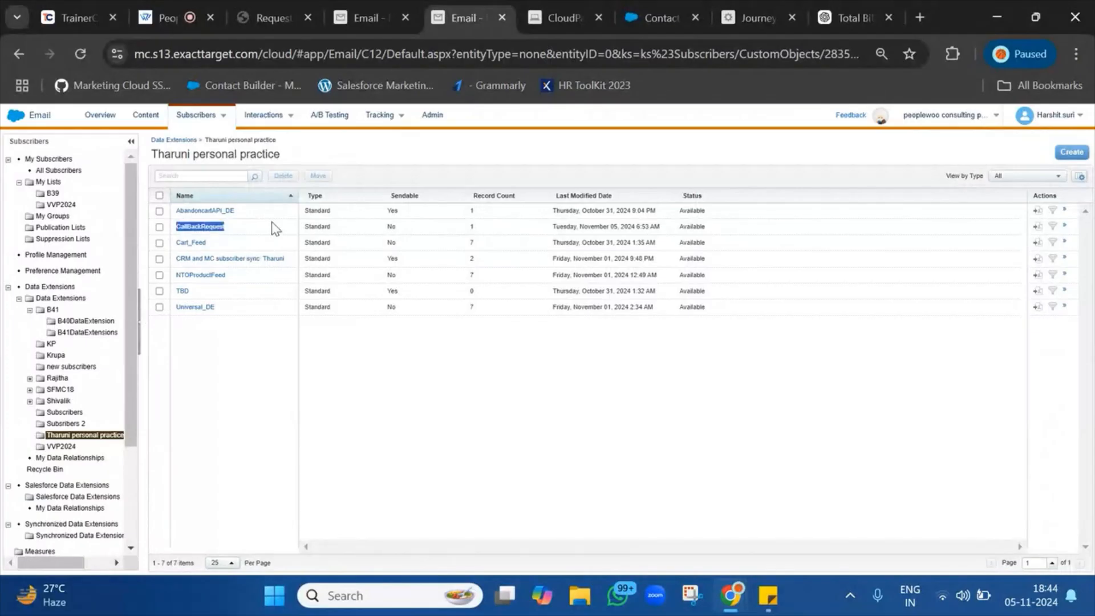
Check the CallBackRequest CloudPage, then return to the Contact Welcome Email journey canvas.
click(547, 1)
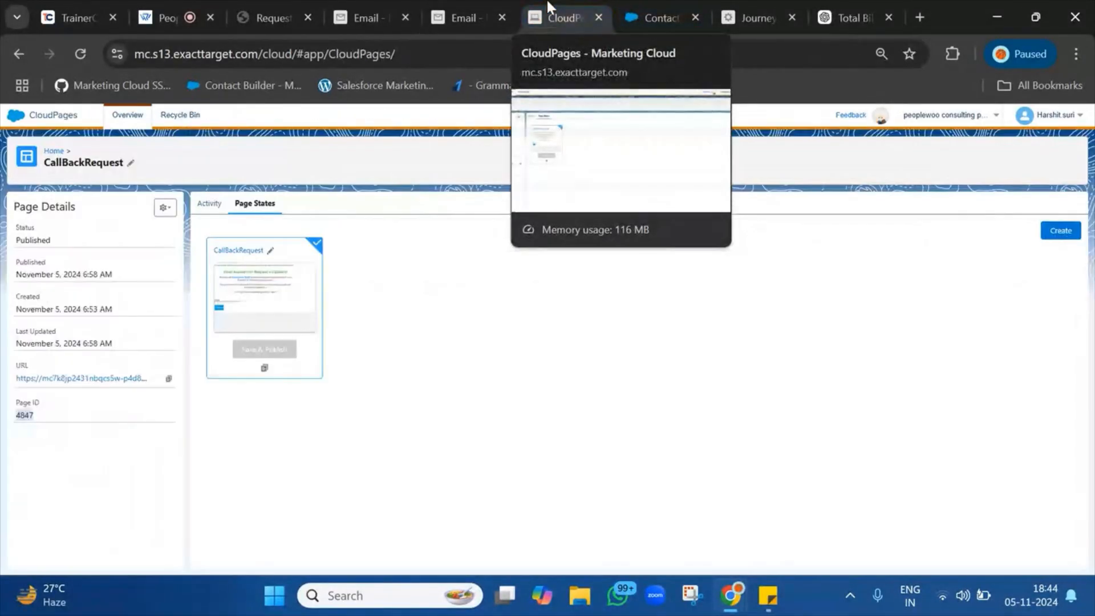
click(740, 1)
drag(741, 1, 634, 1)
scroll(45, 450, down, 5)
scroll(45, 451, down, 4)
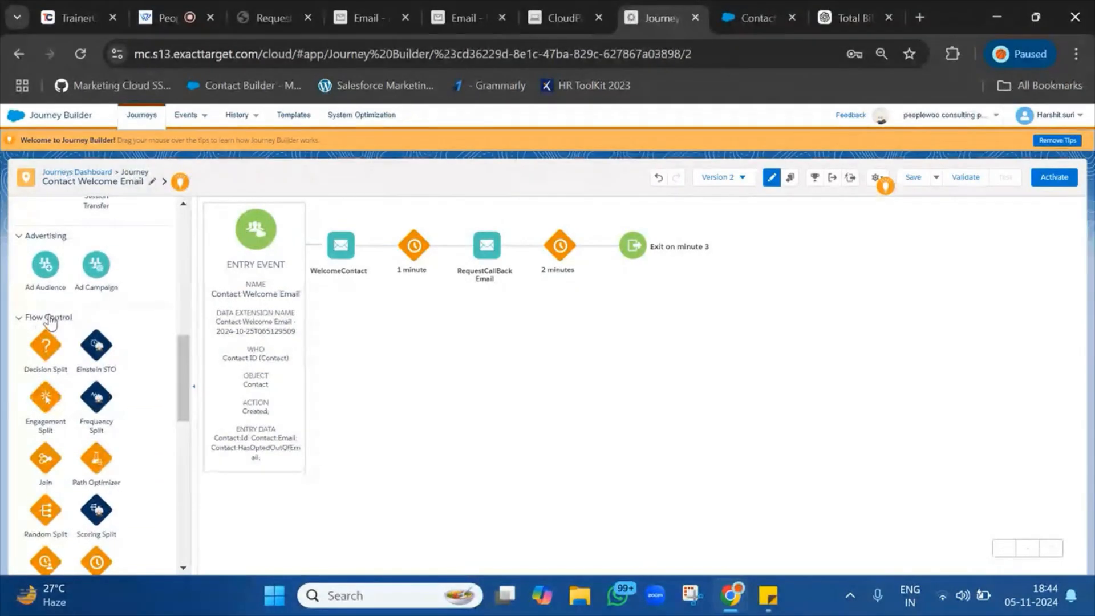
Place a Decision Split on the canvas after the 2-minute wait.
drag(45, 342, 619, 246)
drag(45, 345, 621, 246)
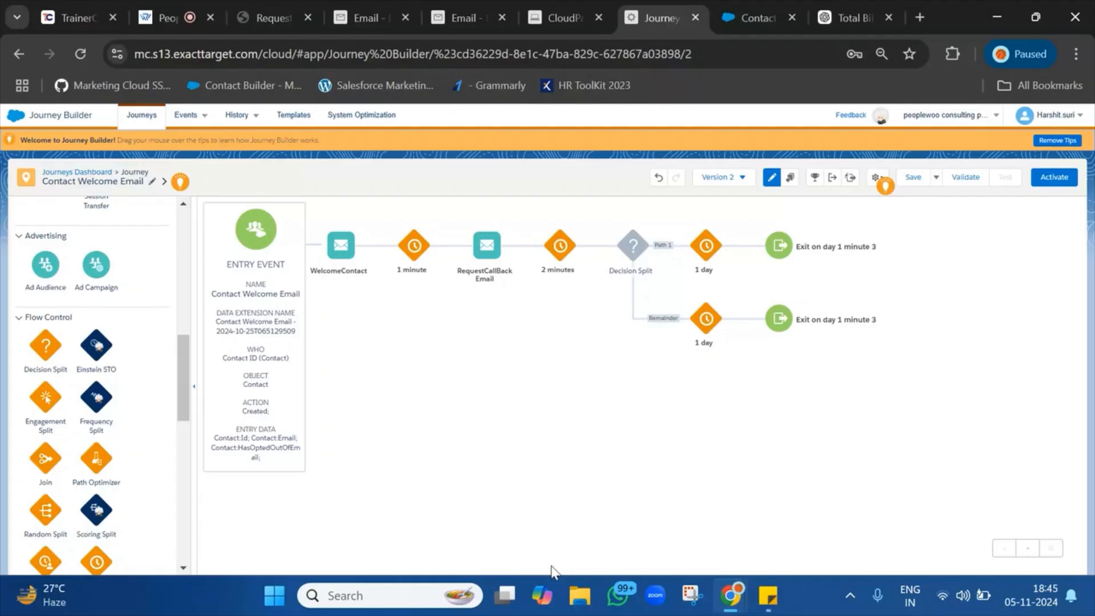
click(375, 7)
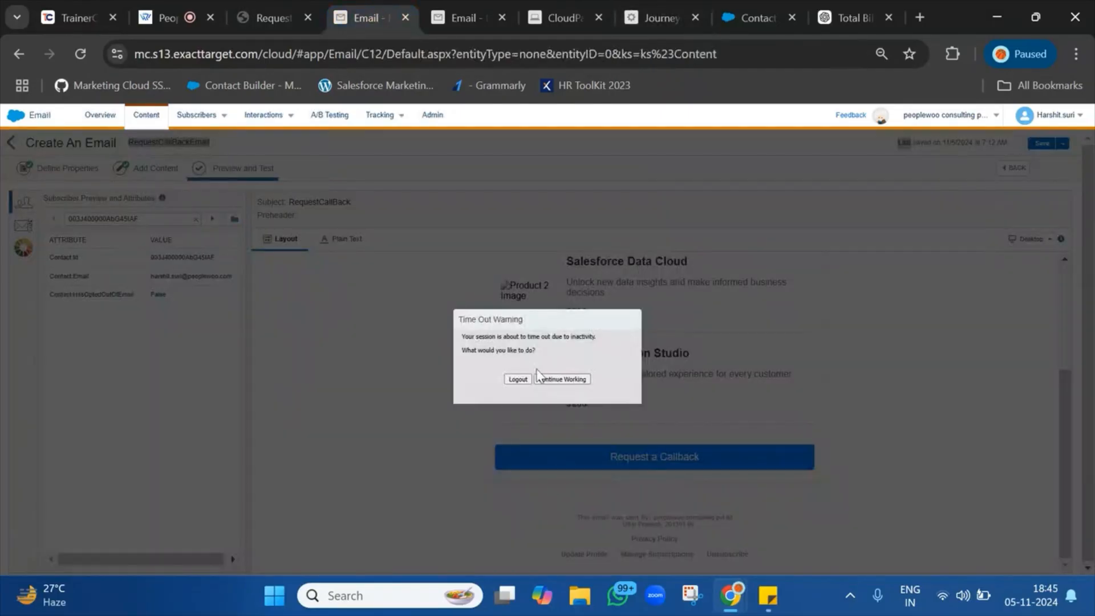
Continue the session past the time-out warning and return to the journey canvas.
click(552, 379)
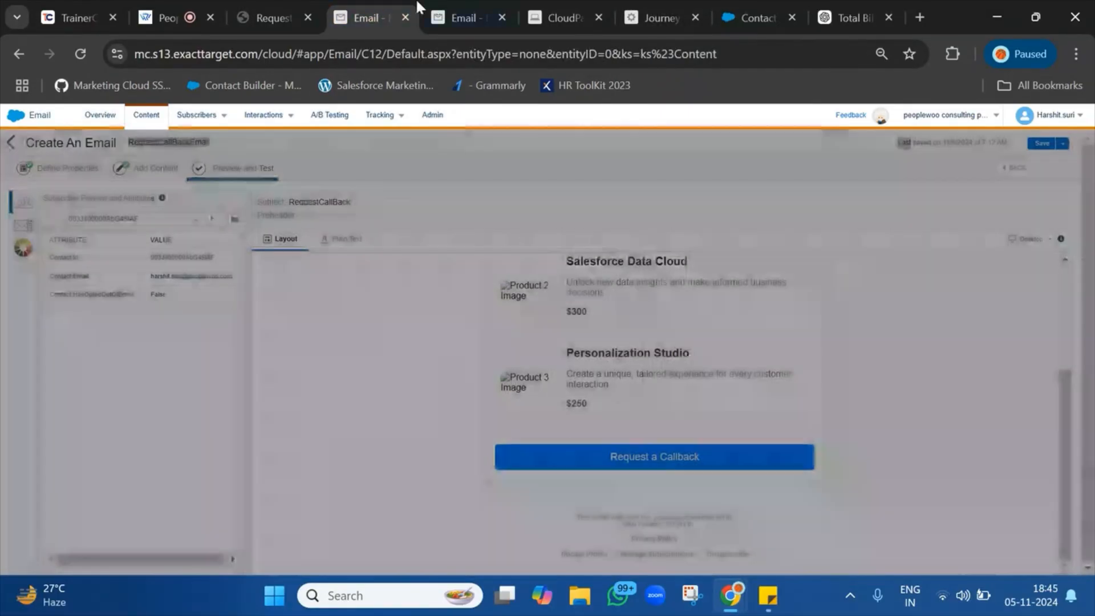
click(460, 1)
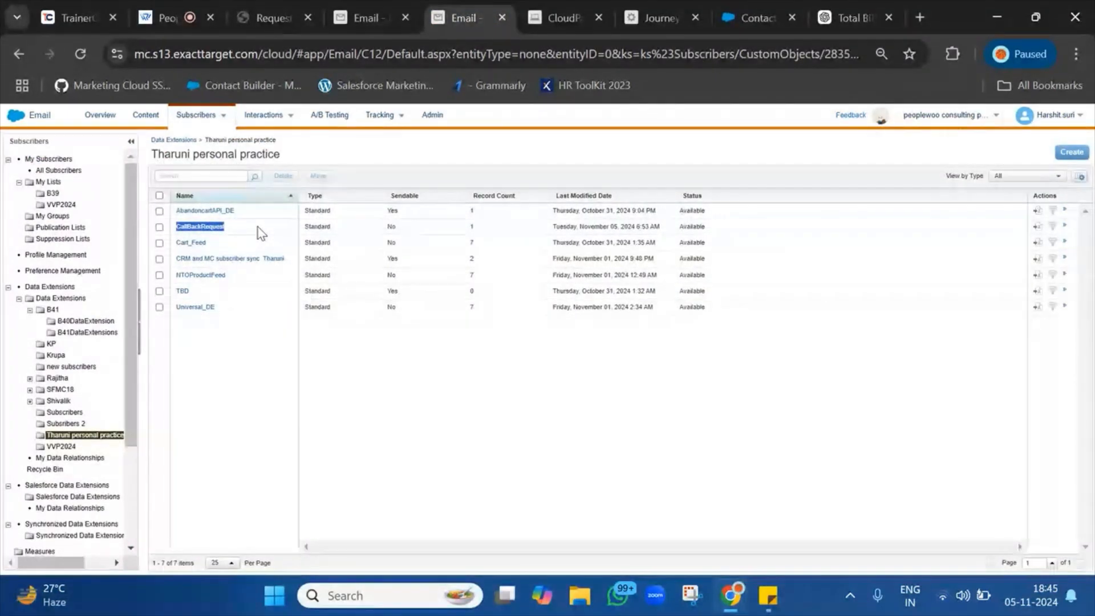
click(678, 5)
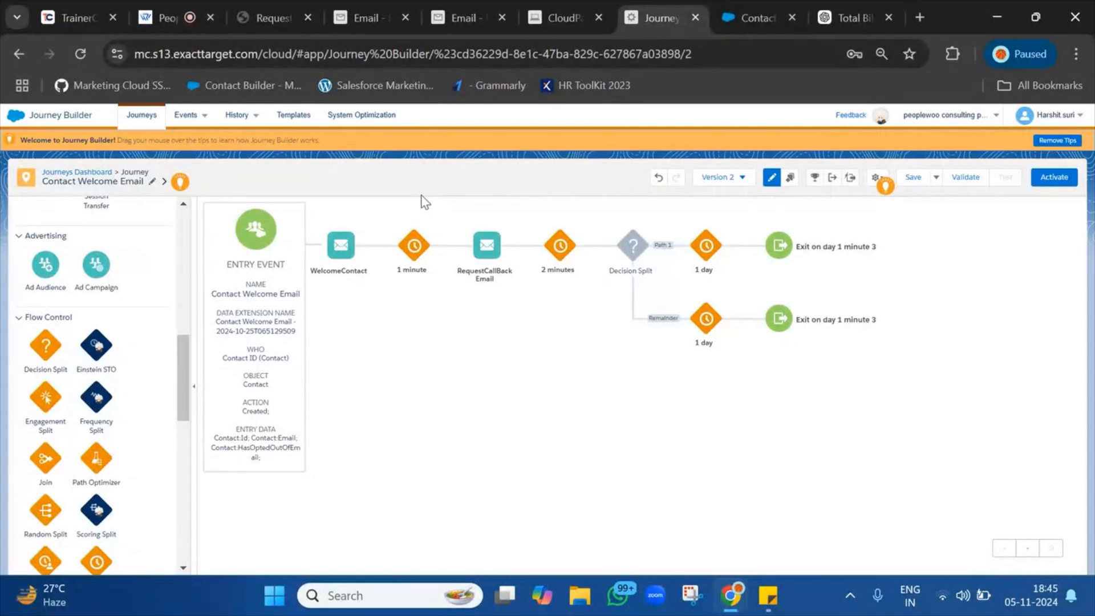
Duplicate the Contact Welcome Email journey's browser tab into a new tab.
mouse_move(765, 7)
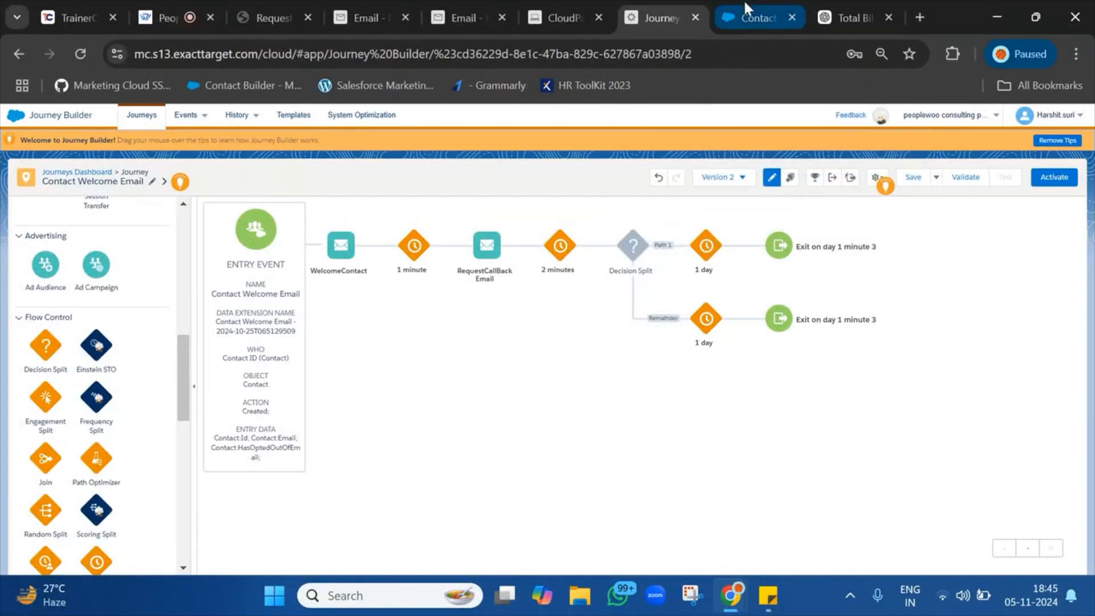
click(746, 5)
click(677, 12)
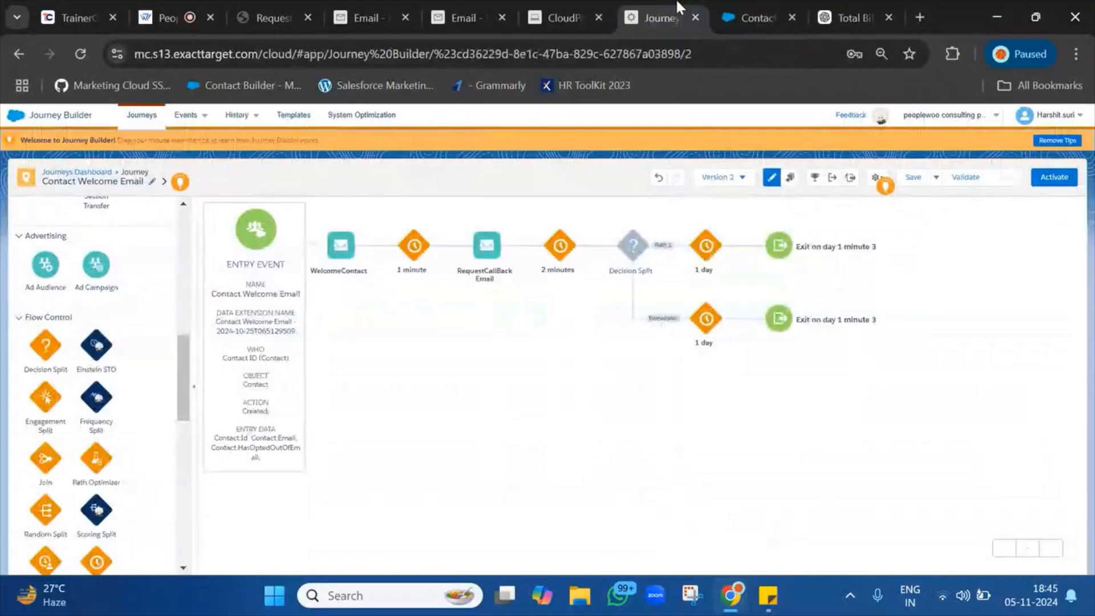
right_click(678, 12)
click(767, 152)
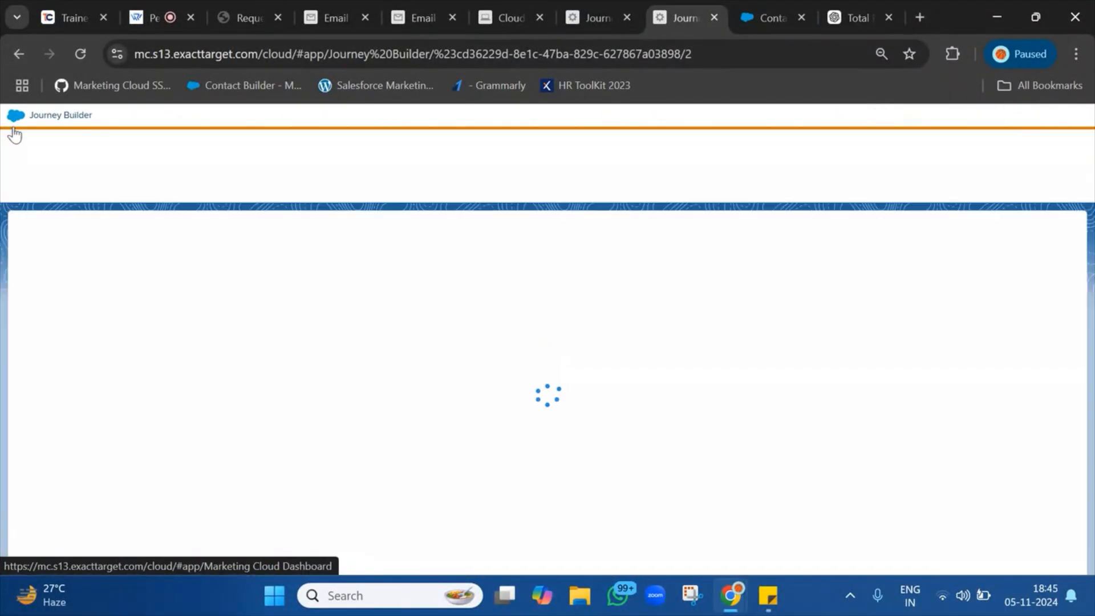
From Contact Builder, create a new attribute group named RequestCallBack.
mouse_move(469, 181)
click(479, 216)
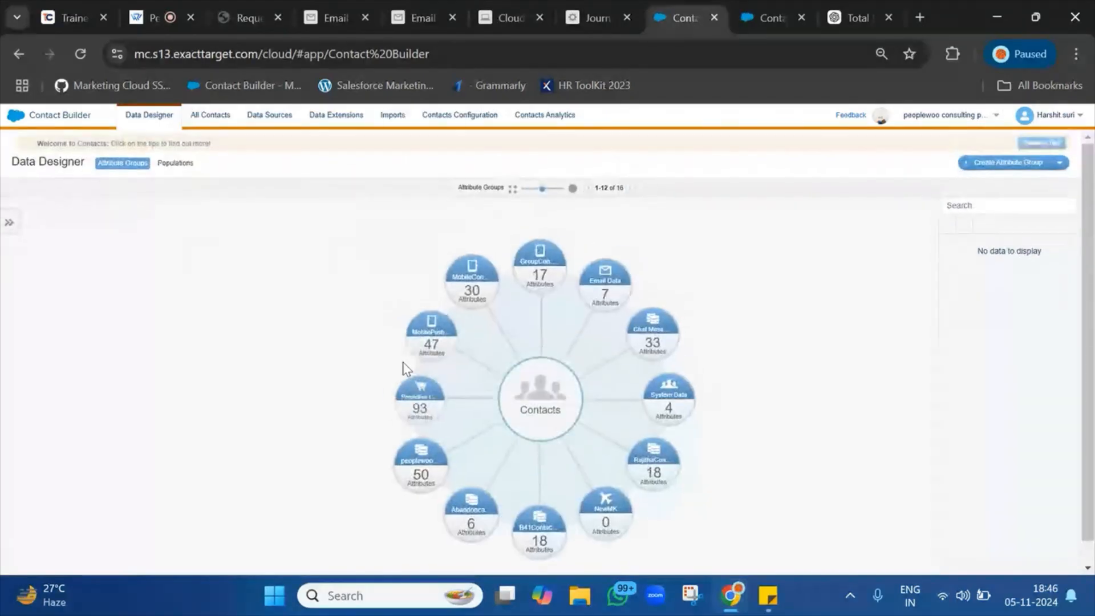
click(1009, 171)
click(538, 198)
text(RequestCallBackEmailLast)
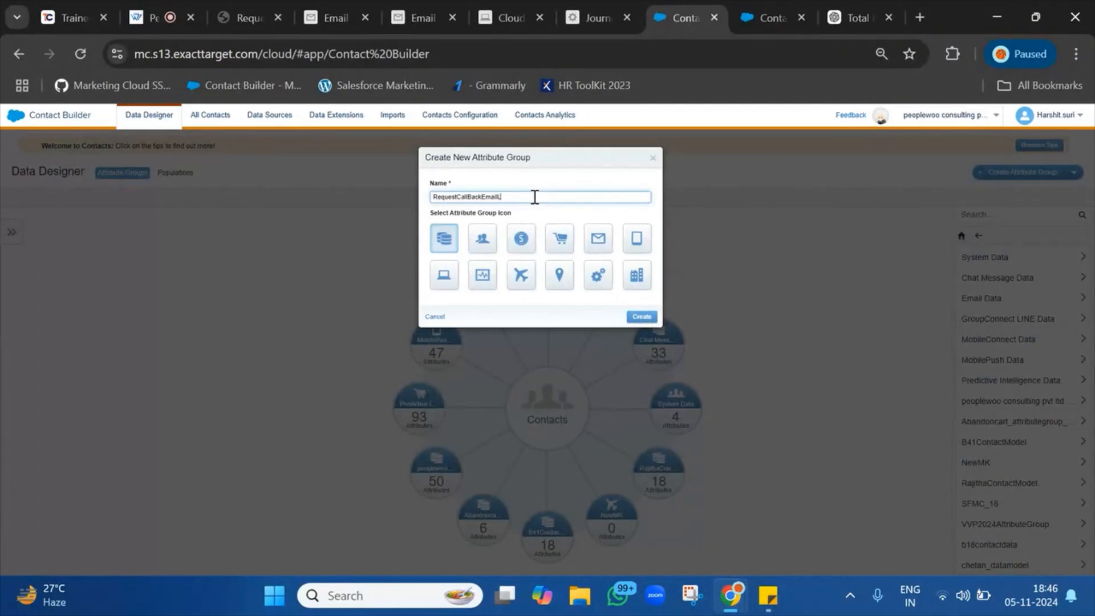
key(BackSpace)
key(BackSpace)
key(BackSpace)
click(642, 317)
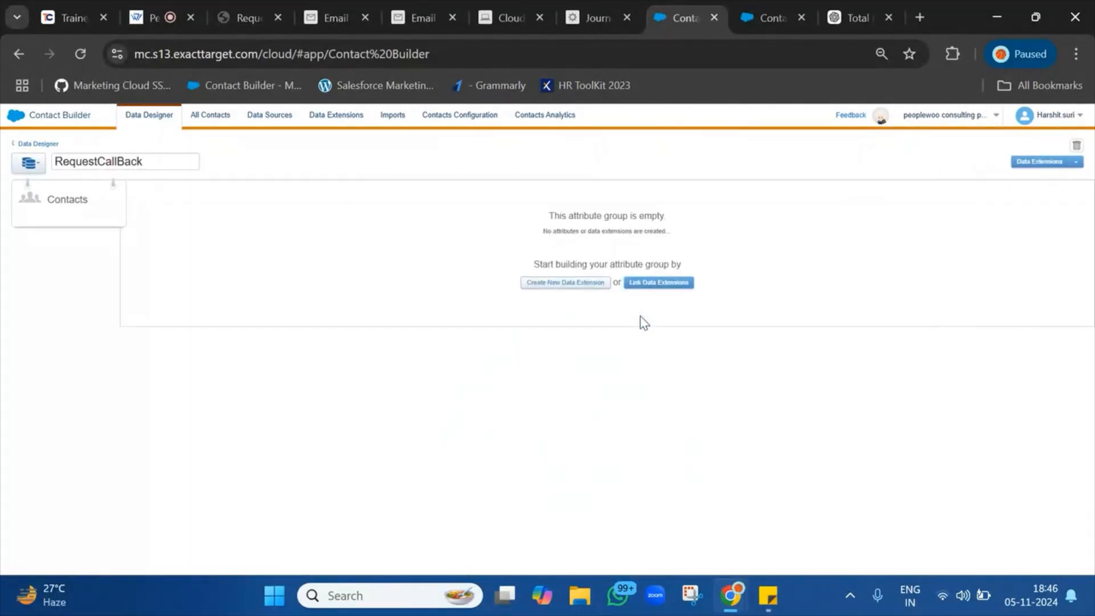
Link the CallBackRequest data extension by Contact Key to SubscriberKey, then save and confirm.
click(650, 283)
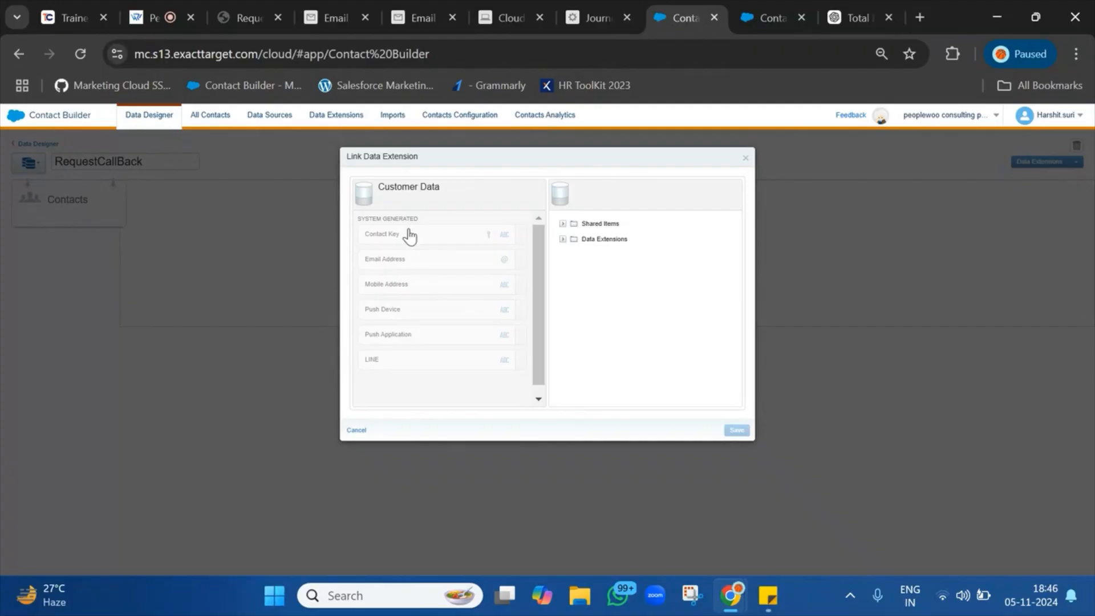
click(562, 240)
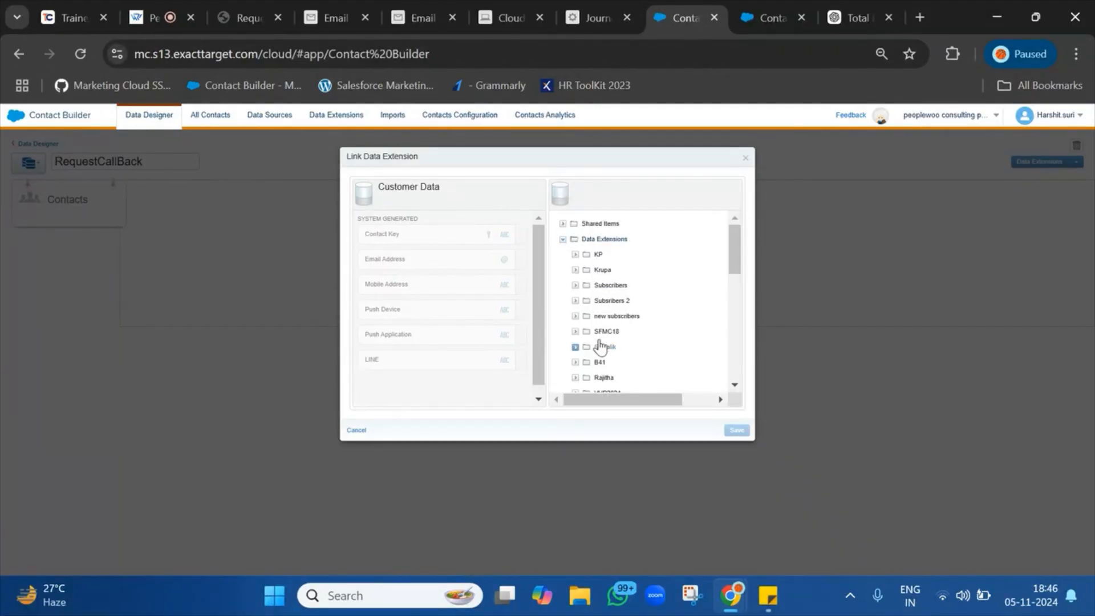
scroll(599, 345, down, 10)
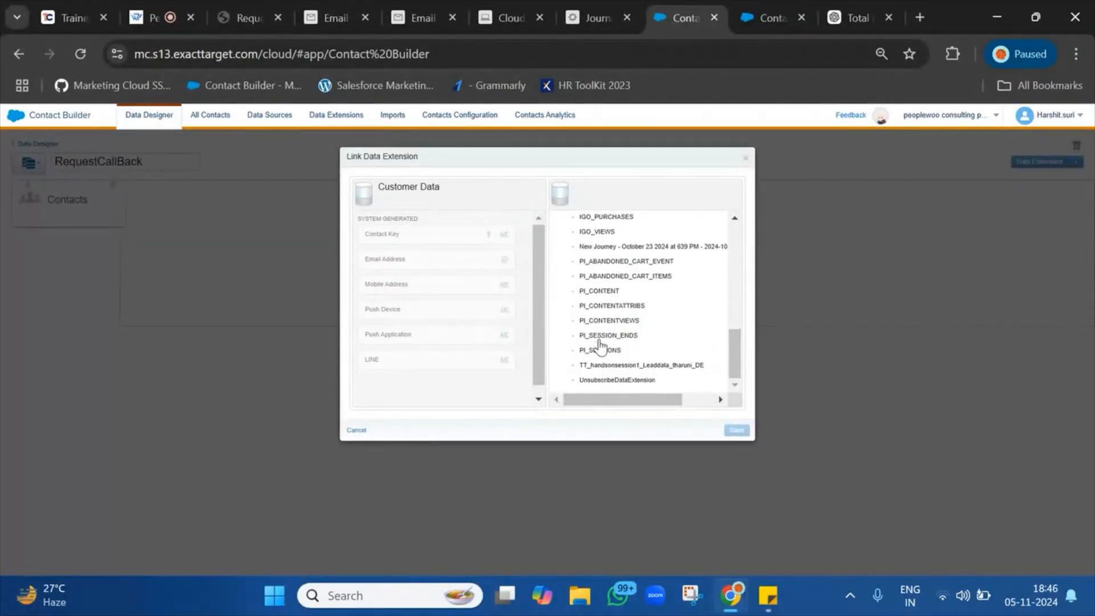
scroll(645, 307, up, 1)
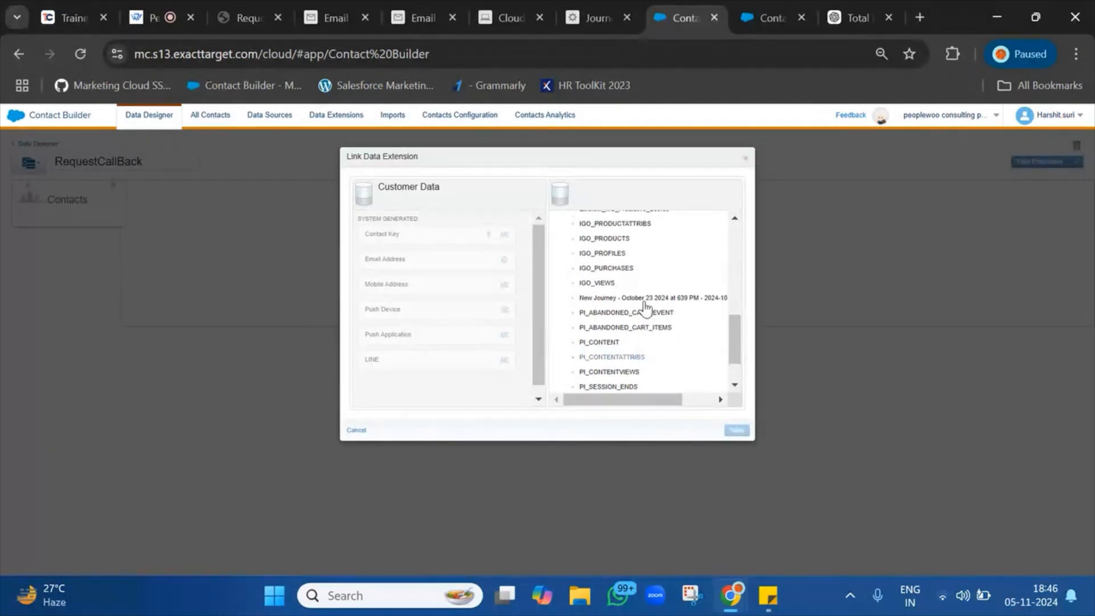
scroll(644, 308, up, 10)
scroll(646, 308, down, 1)
click(574, 273)
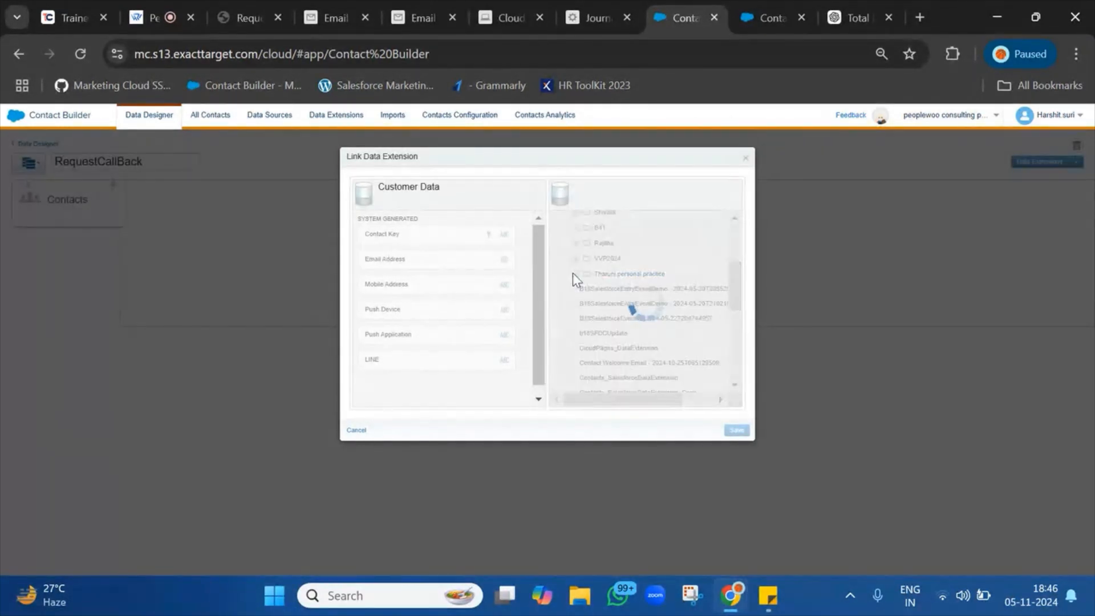
click(631, 303)
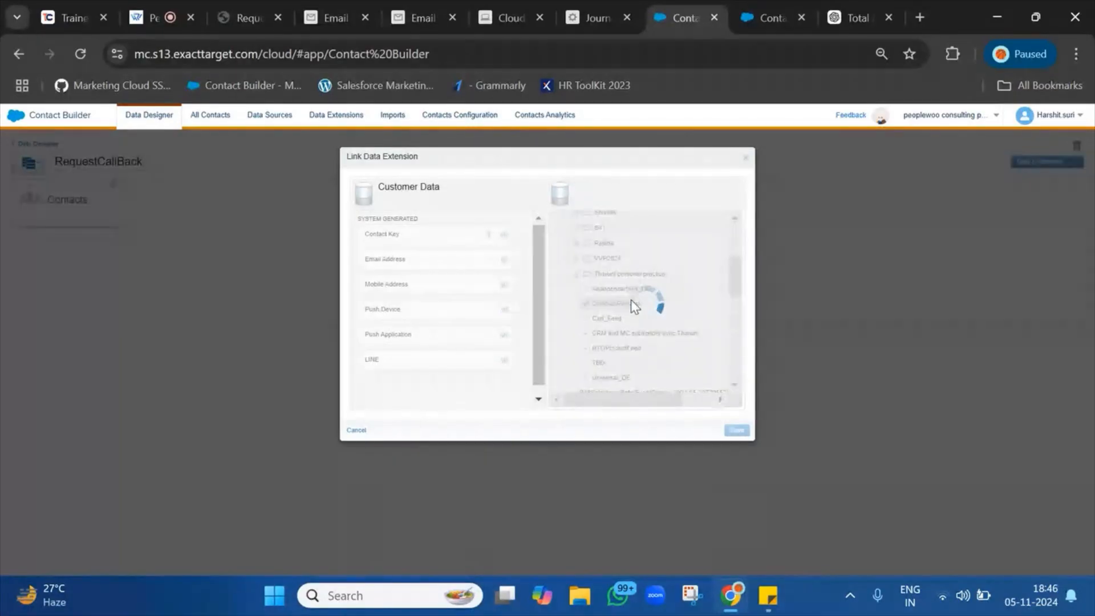
click(604, 240)
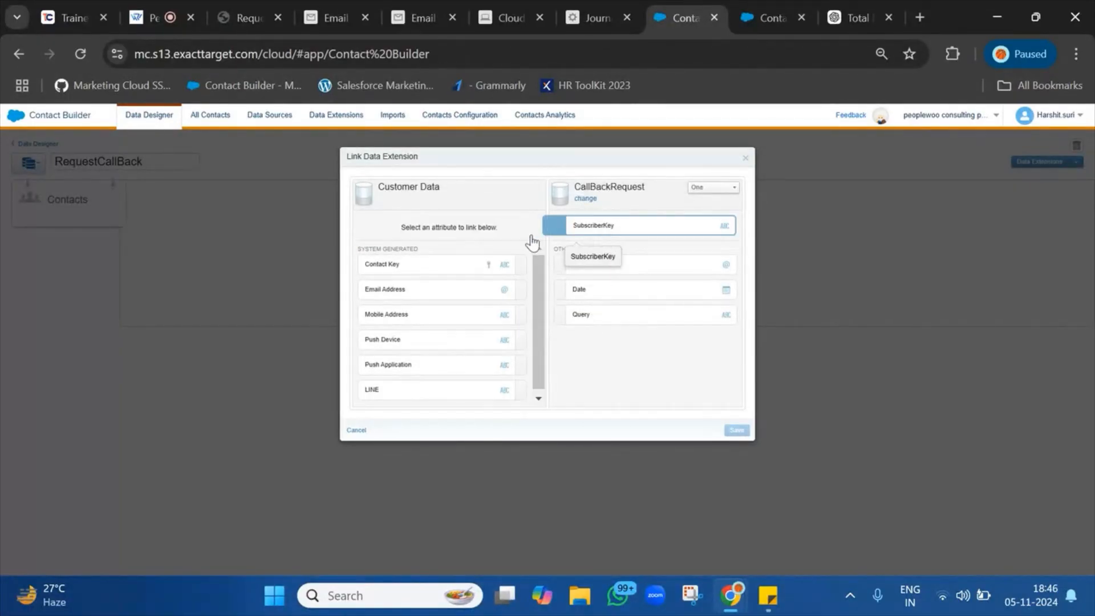
click(429, 274)
click(748, 433)
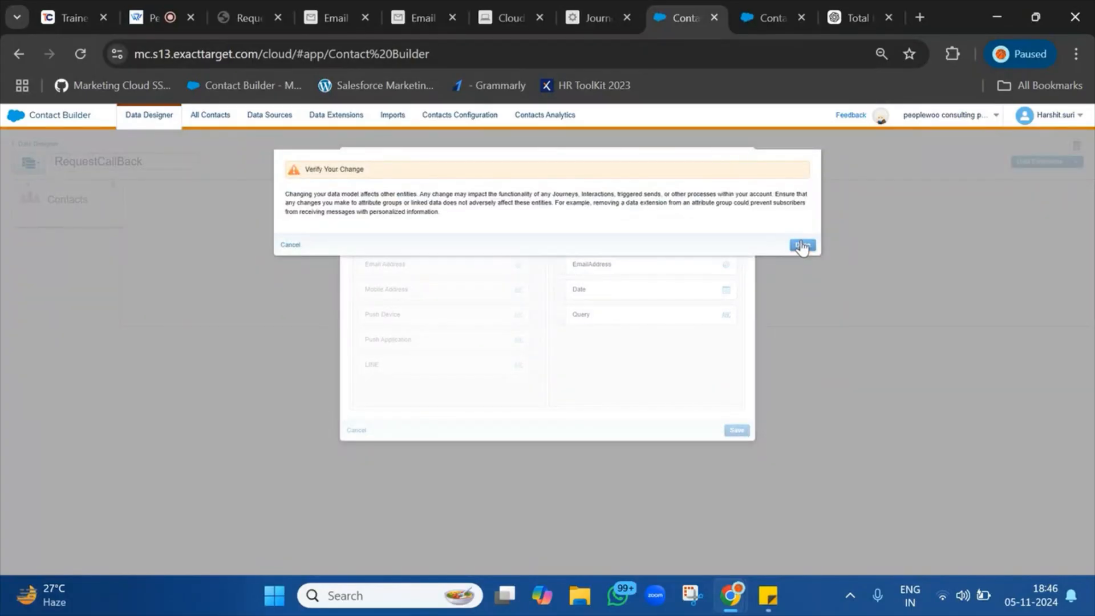
click(799, 245)
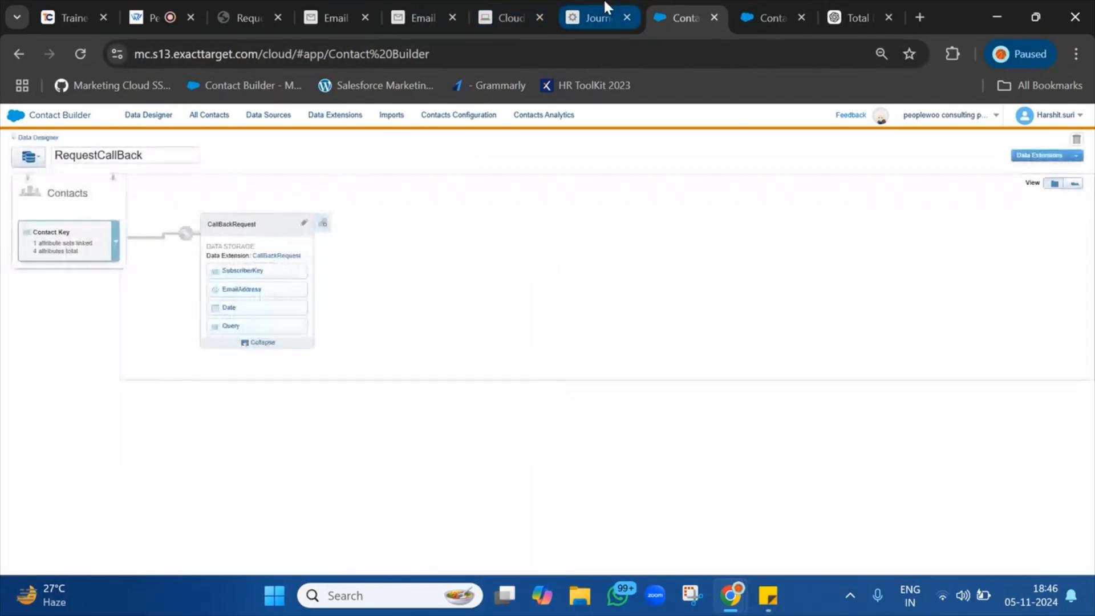
Save the Contact Welcome Email journey and reload its page.
click(604, 2)
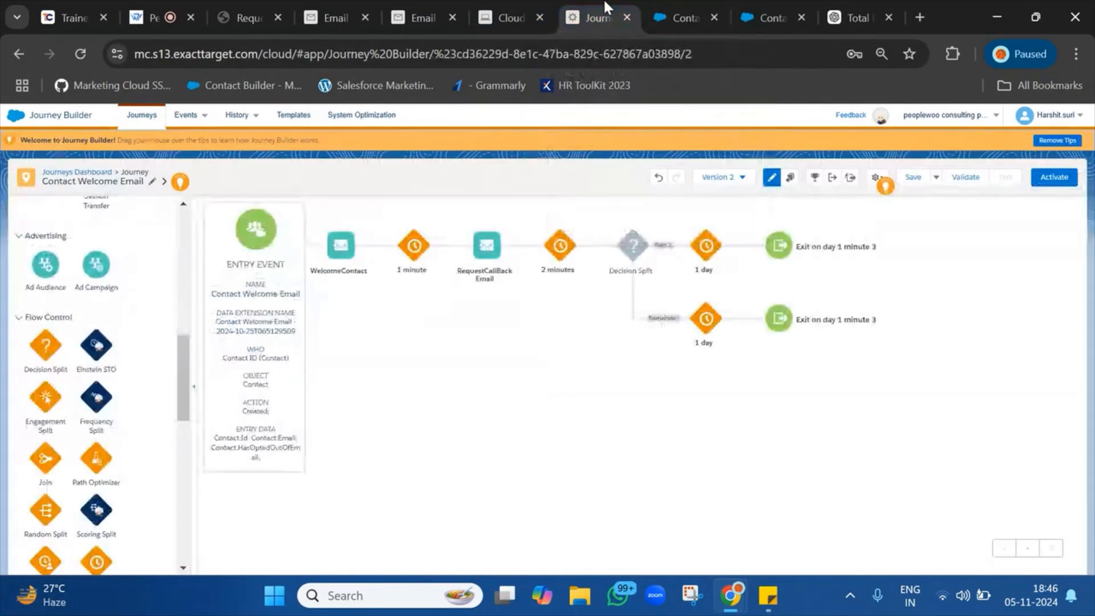
click(909, 178)
mouse_move(135, 140)
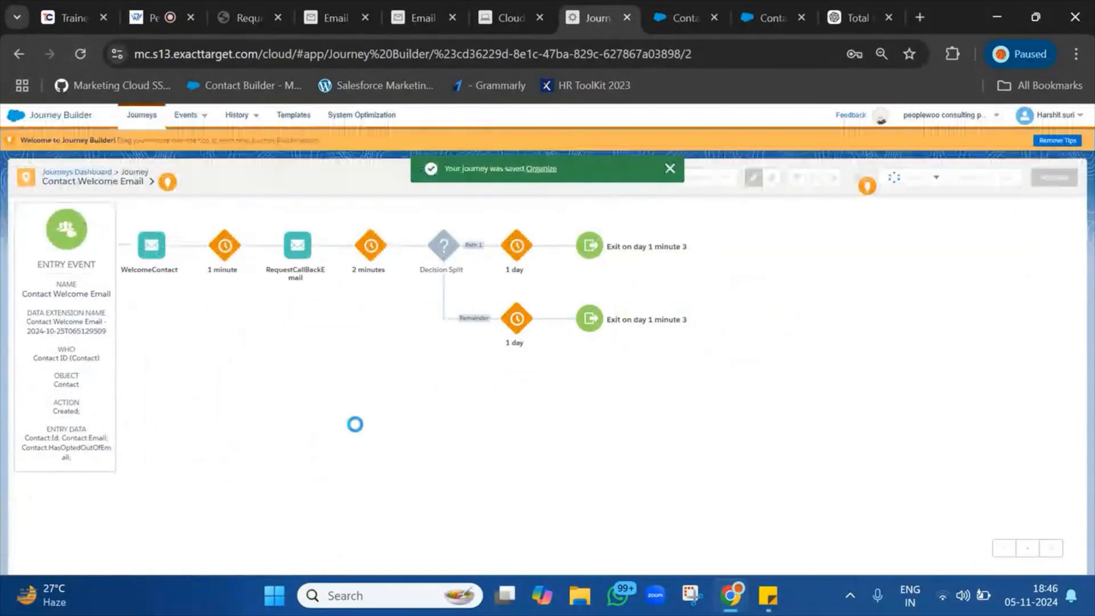
click(86, 50)
Check the live training session page, then return to the journey.
click(147, 8)
scroll(241, 410, down, 2)
scroll(240, 410, up, 3)
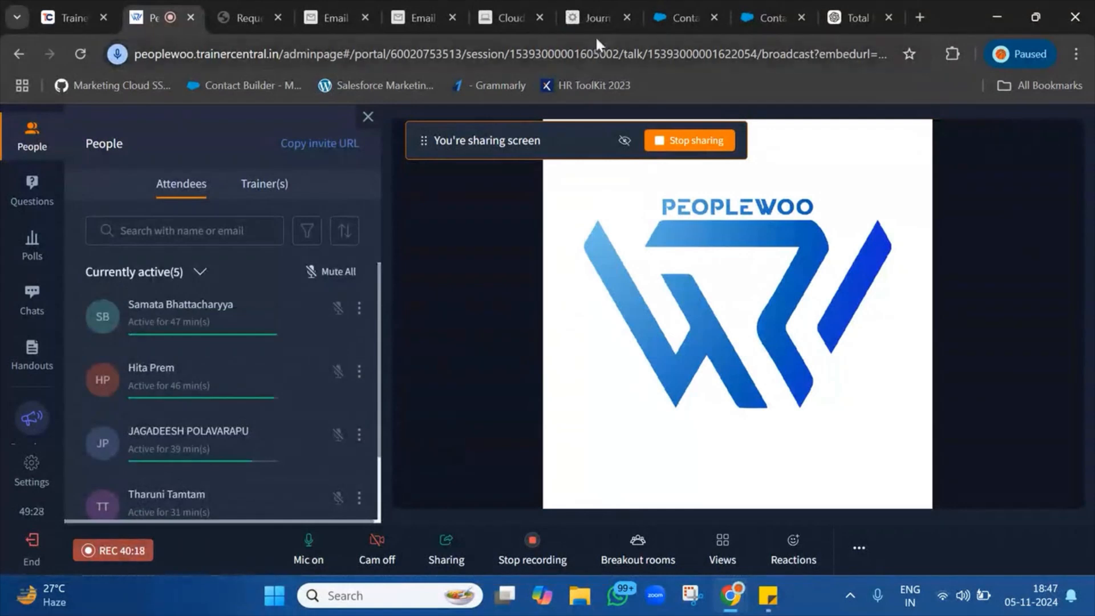
click(596, 17)
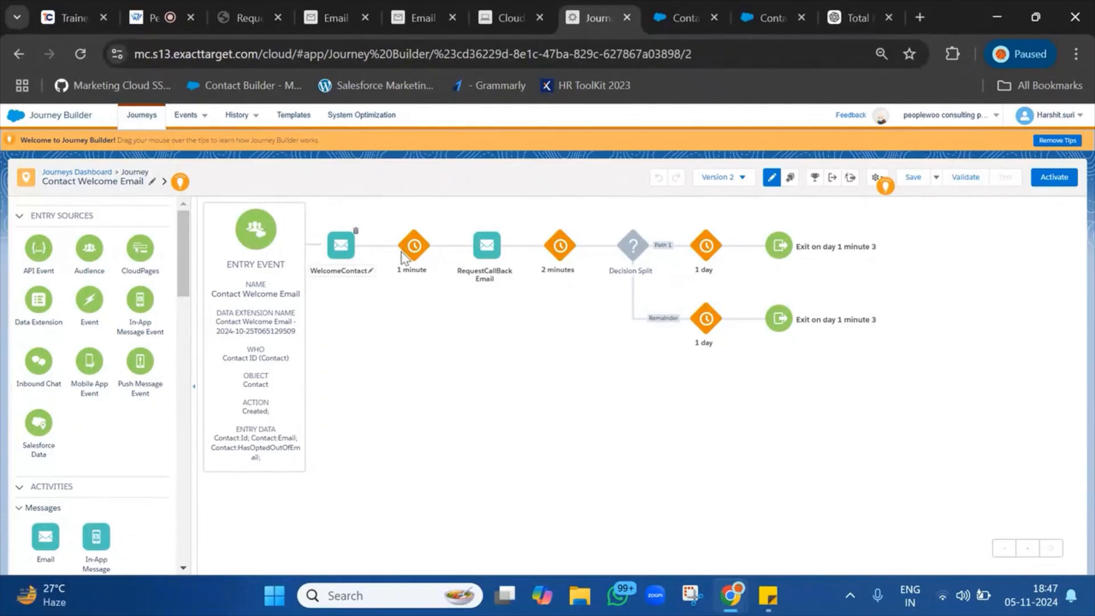
In the decision split's settings, rename Path 1 to Call Back Requested.
click(642, 256)
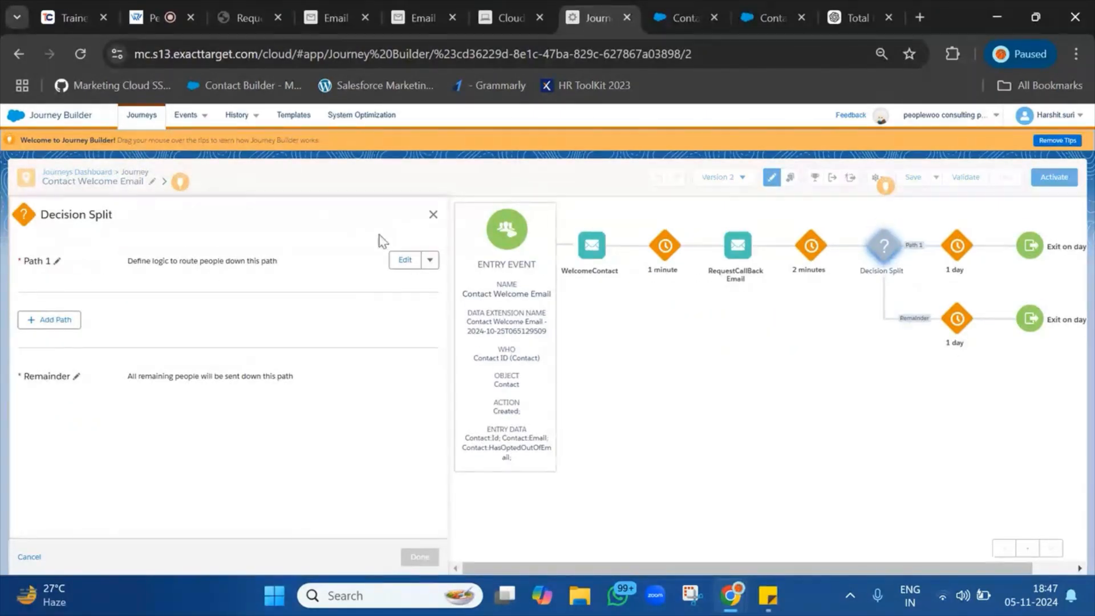
click(59, 263)
Add CallBackRequest's SubscriberKey from the RequestCallBack group to the path's filter criteria.
click(403, 262)
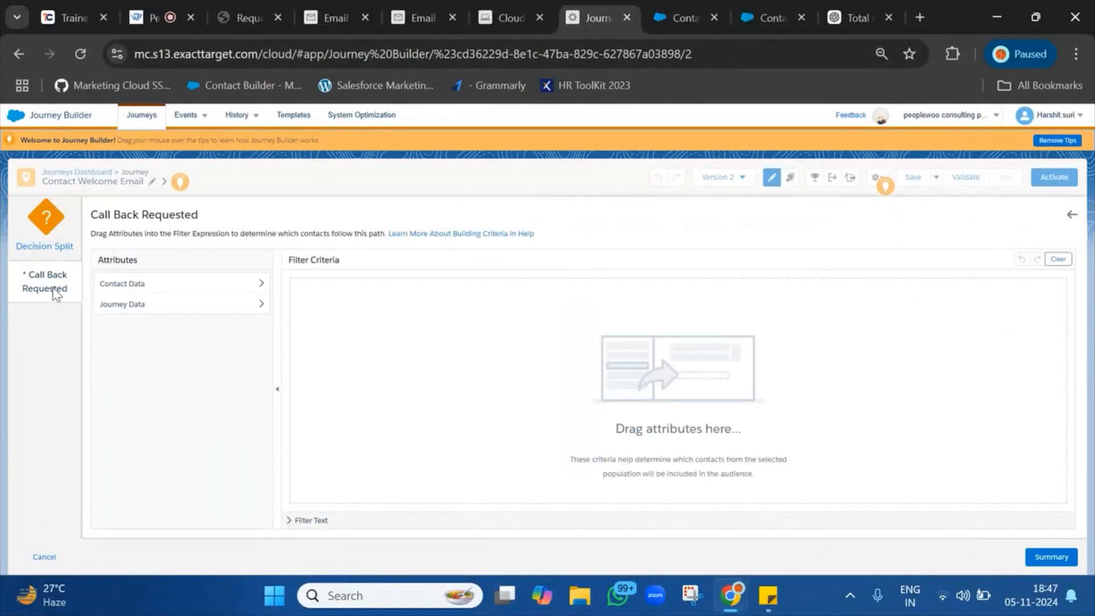
click(174, 284)
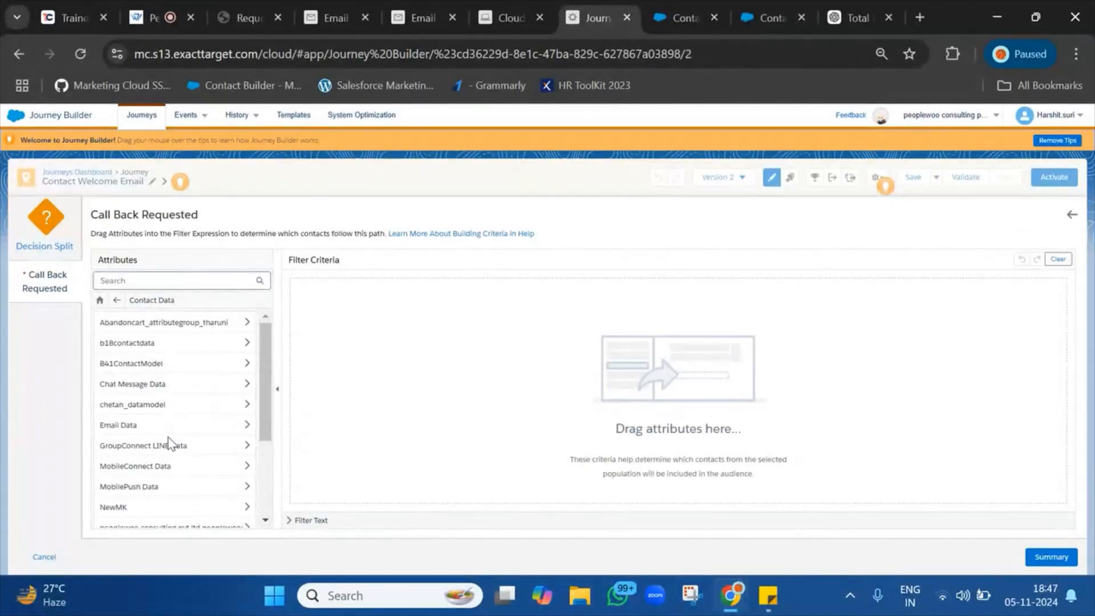
scroll(179, 462, down, 5)
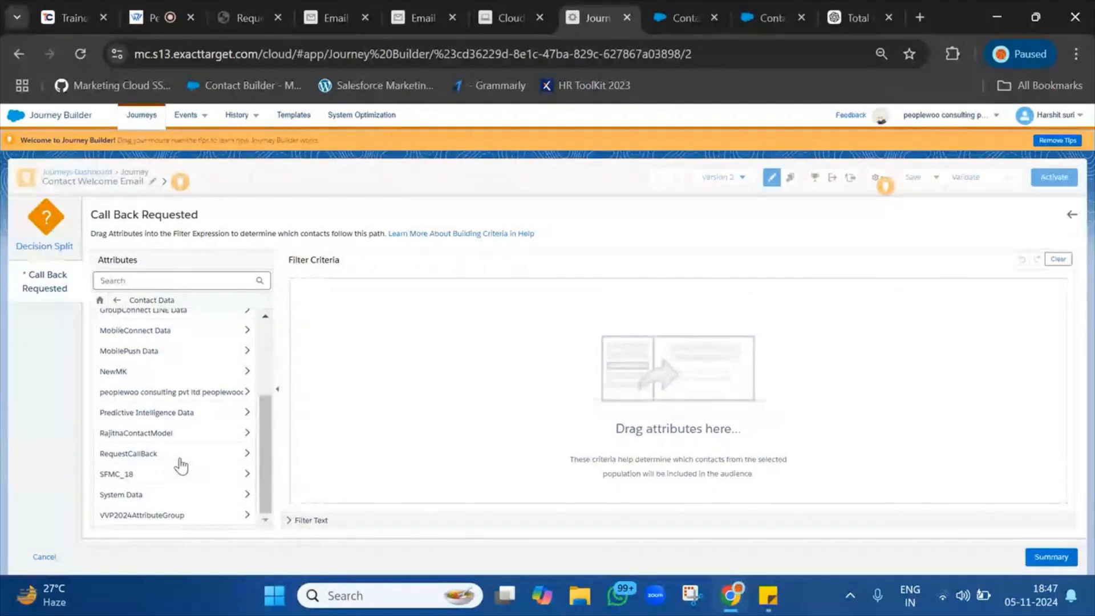
click(179, 459)
click(126, 328)
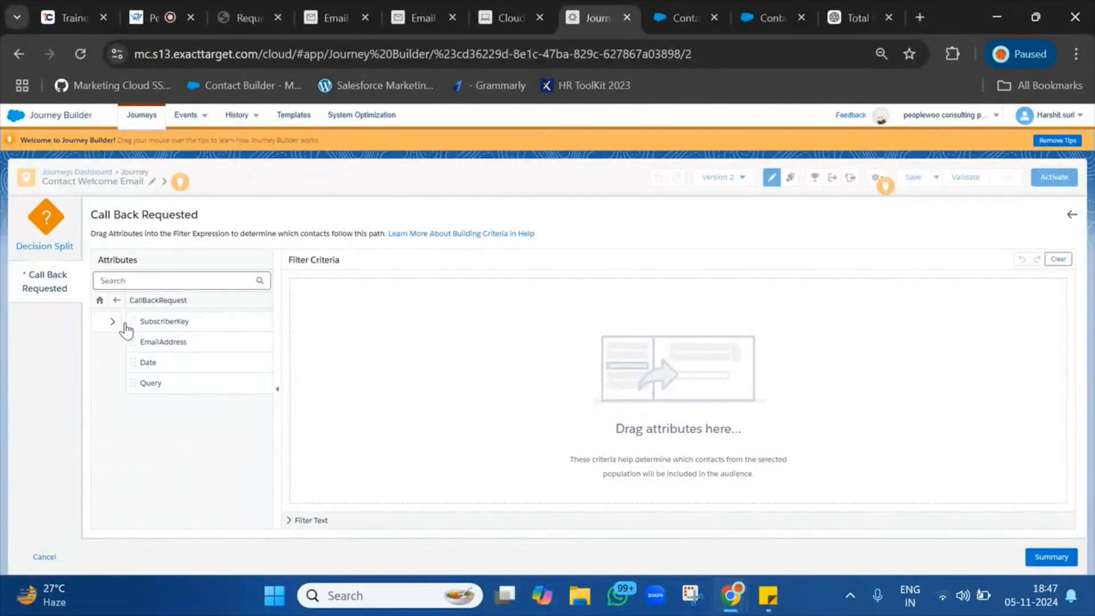
drag(157, 321, 513, 325)
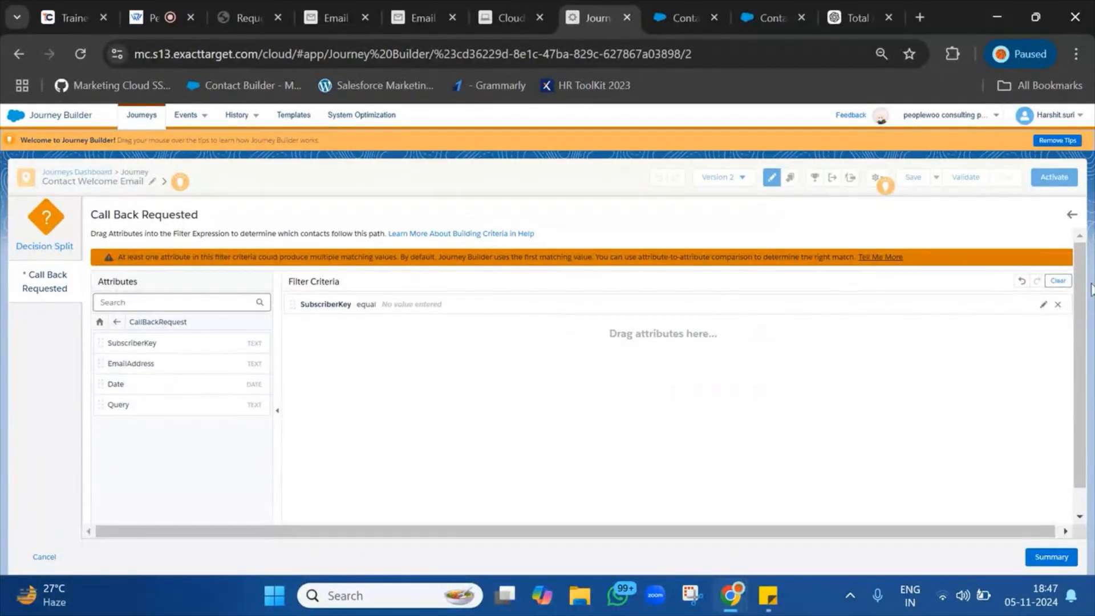
Set the SubscriberKey condition to 'is not null' and apply the decision split settings.
click(1043, 305)
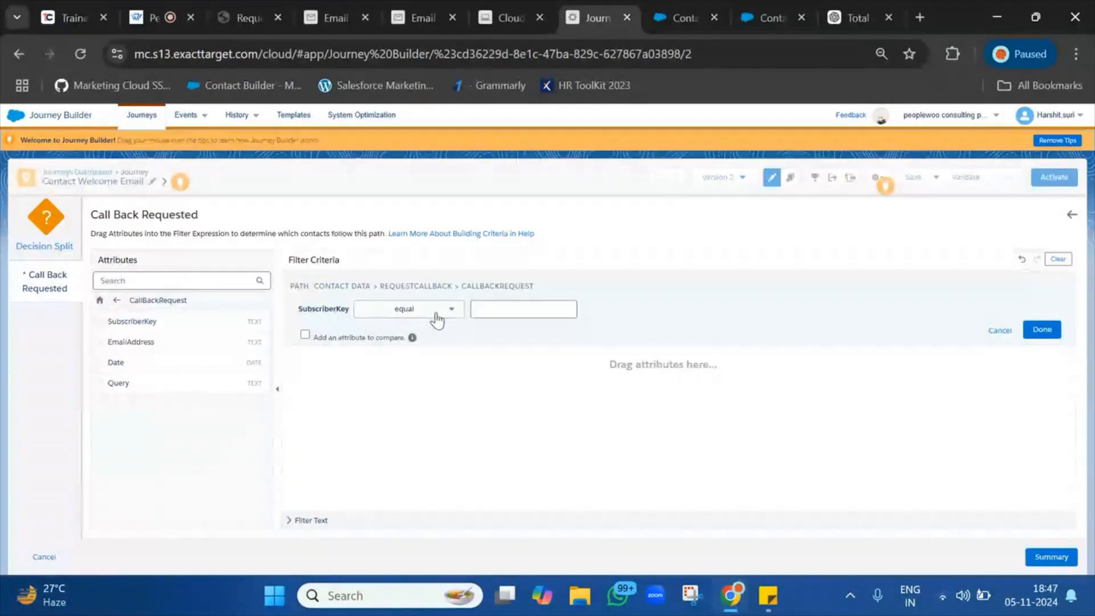
click(435, 309)
scroll(415, 420, down, 1)
scroll(415, 421, up, 1)
click(387, 351)
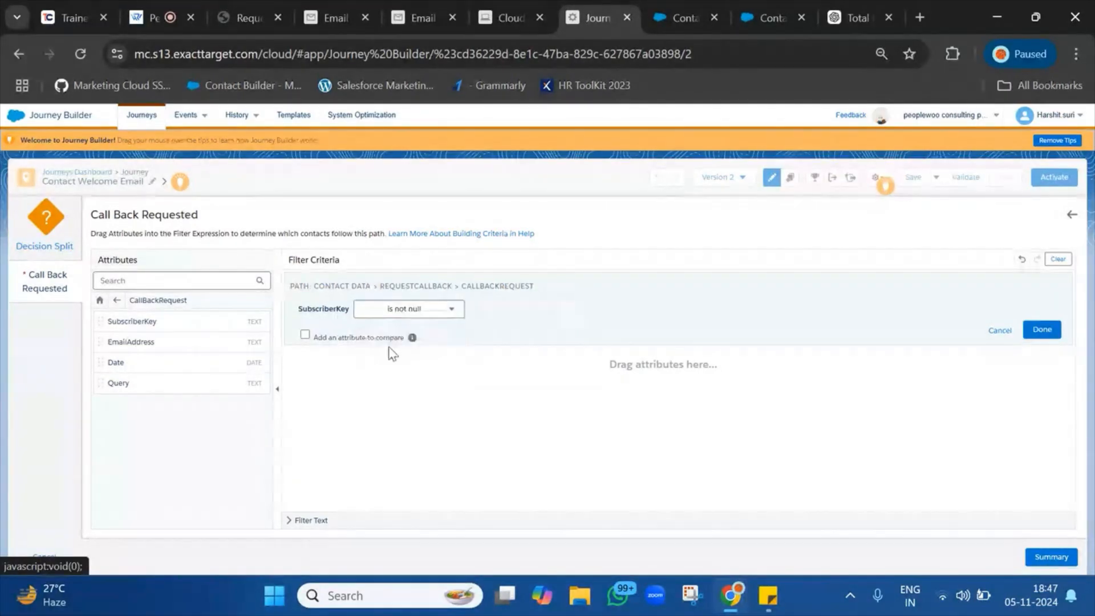
click(1041, 331)
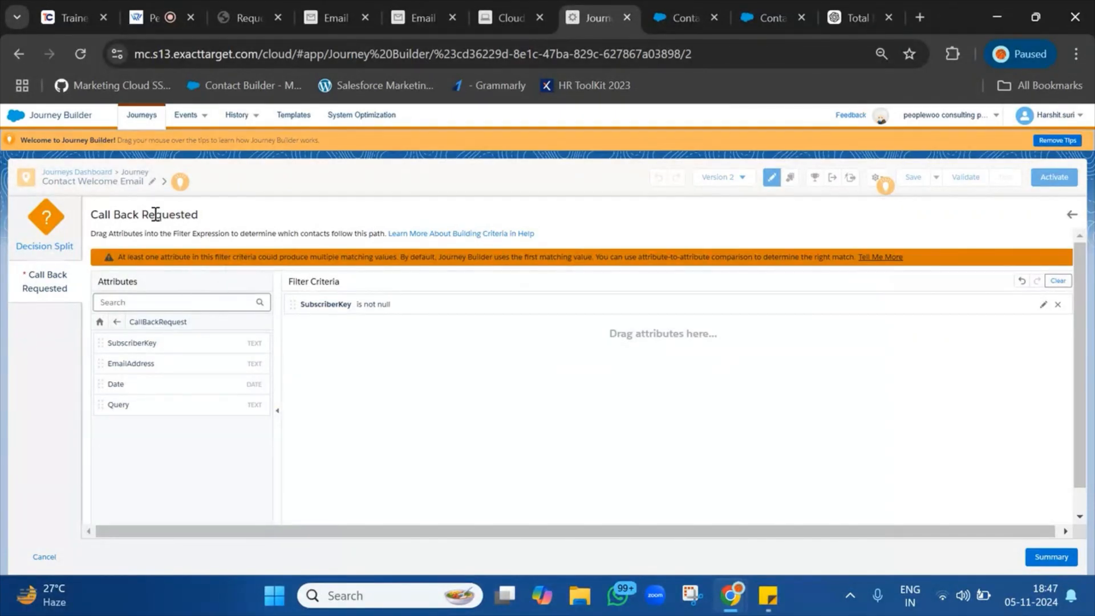
triple_click(155, 214)
click(1055, 560)
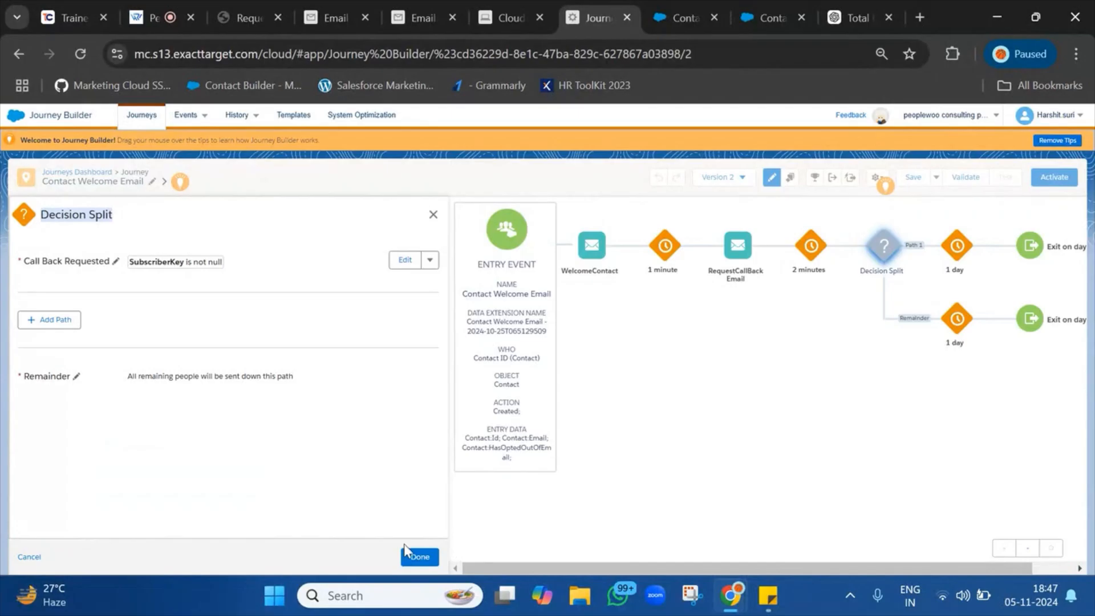
click(430, 557)
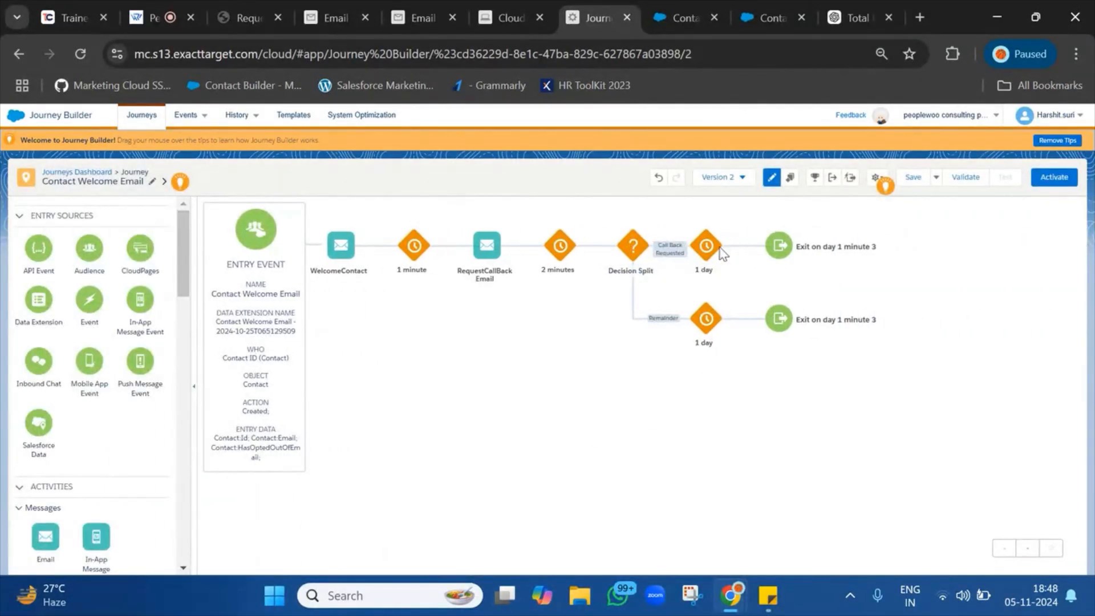
Place a Sales & Service Cloud Task activity on the Call Back Requested path and open its settings.
scroll(132, 422, down, 10)
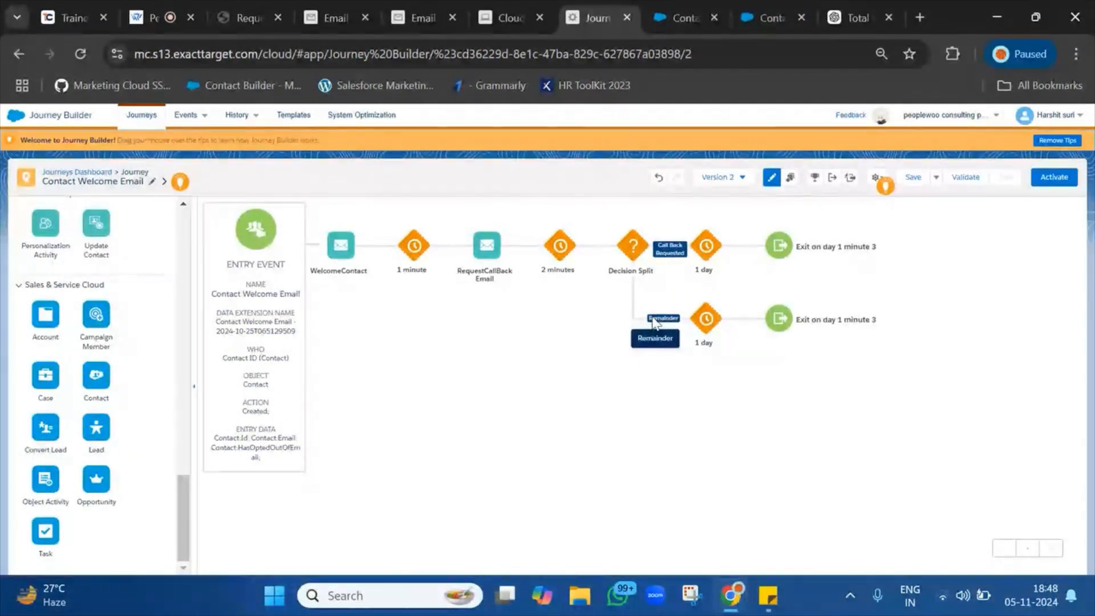
drag(47, 539, 708, 246)
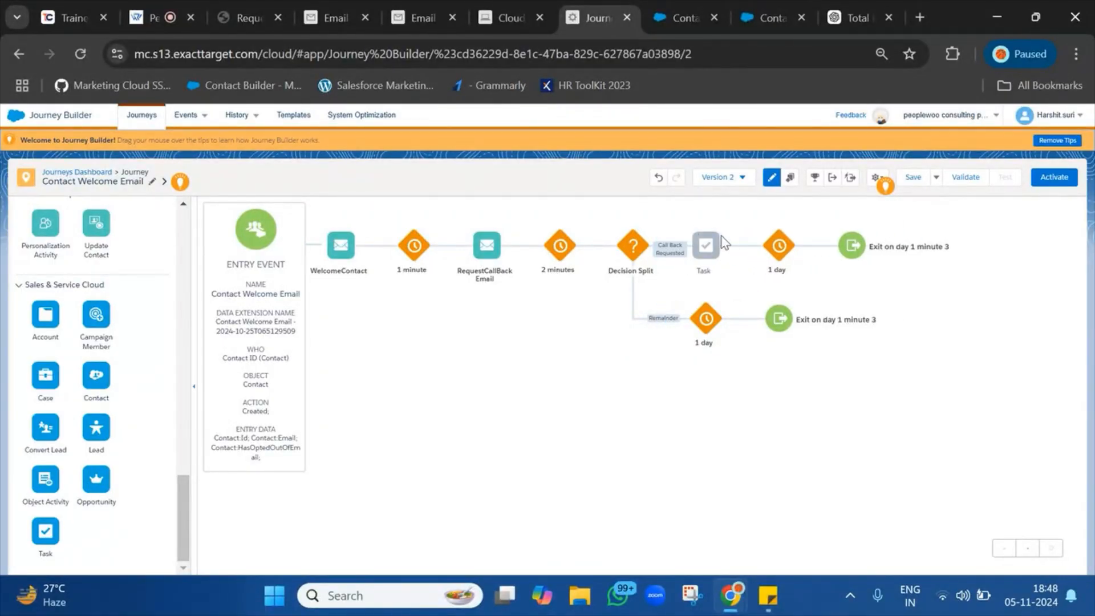
scroll(48, 337, up, 1)
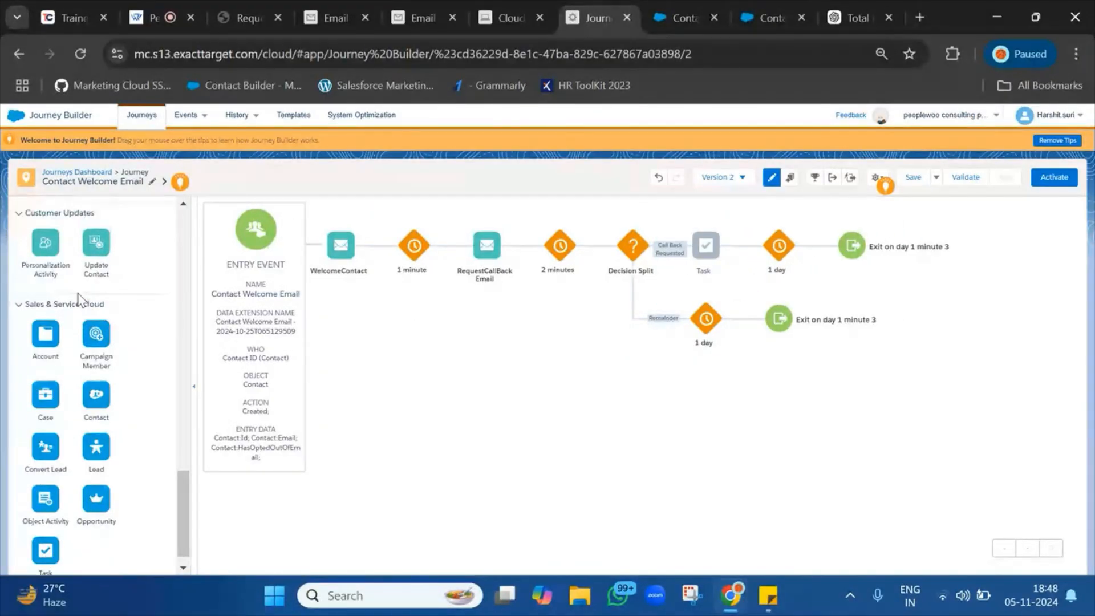
click(49, 306)
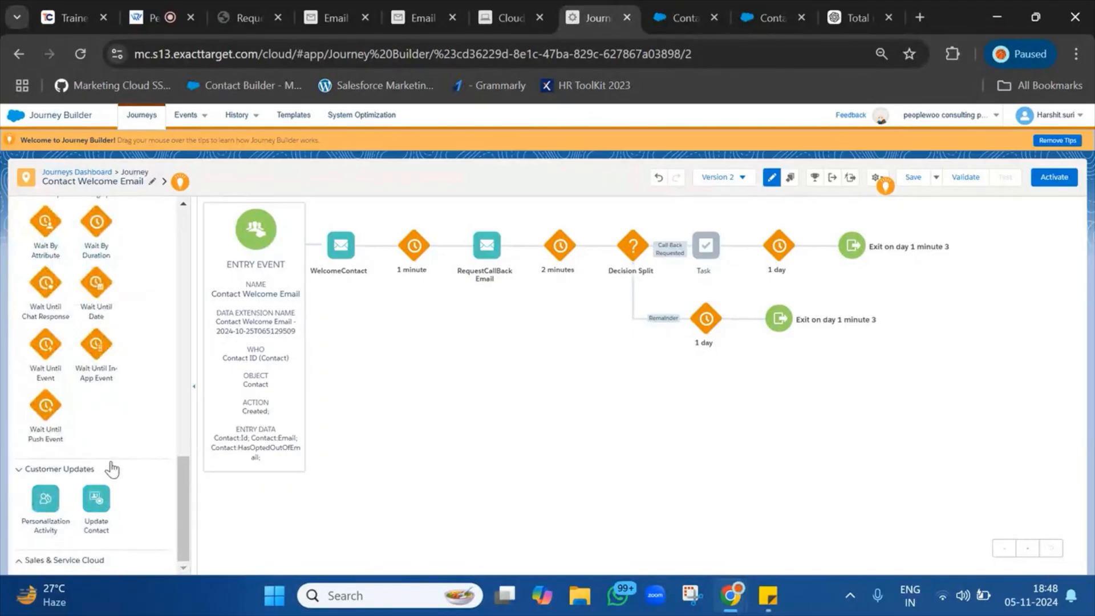
click(52, 560)
scroll(55, 367, down, 2)
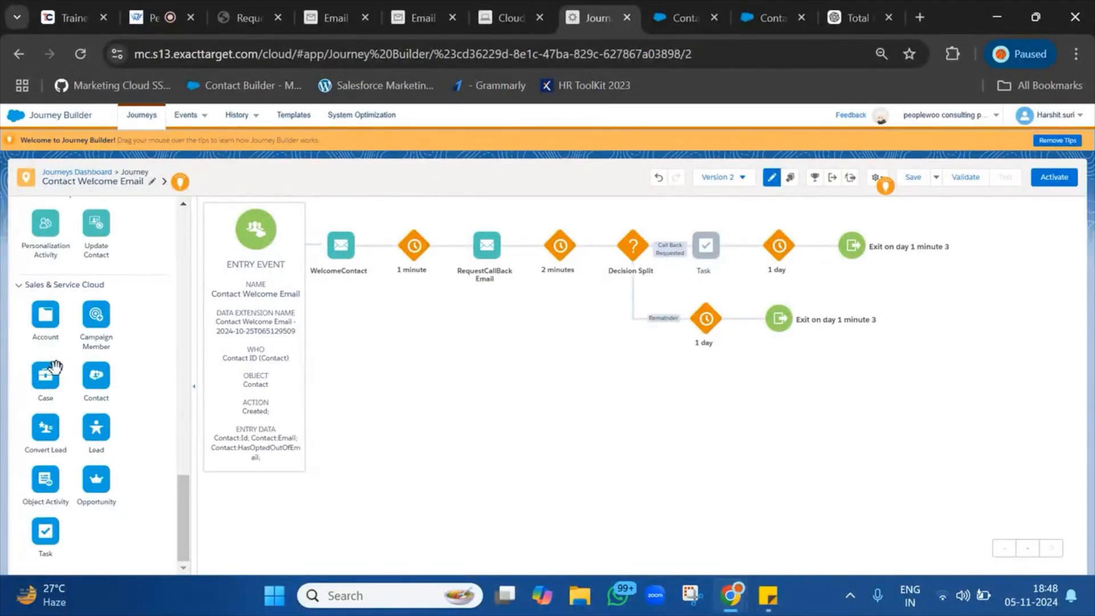
click(707, 246)
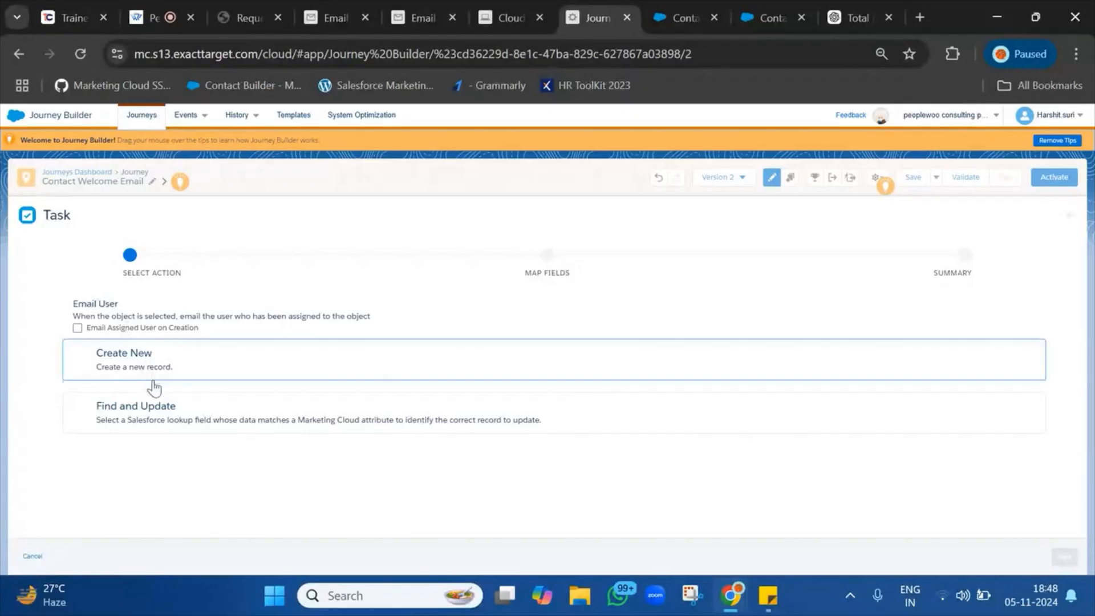
Choose Create New for the Task and map Assigned To ID to Assign to System User.
click(154, 382)
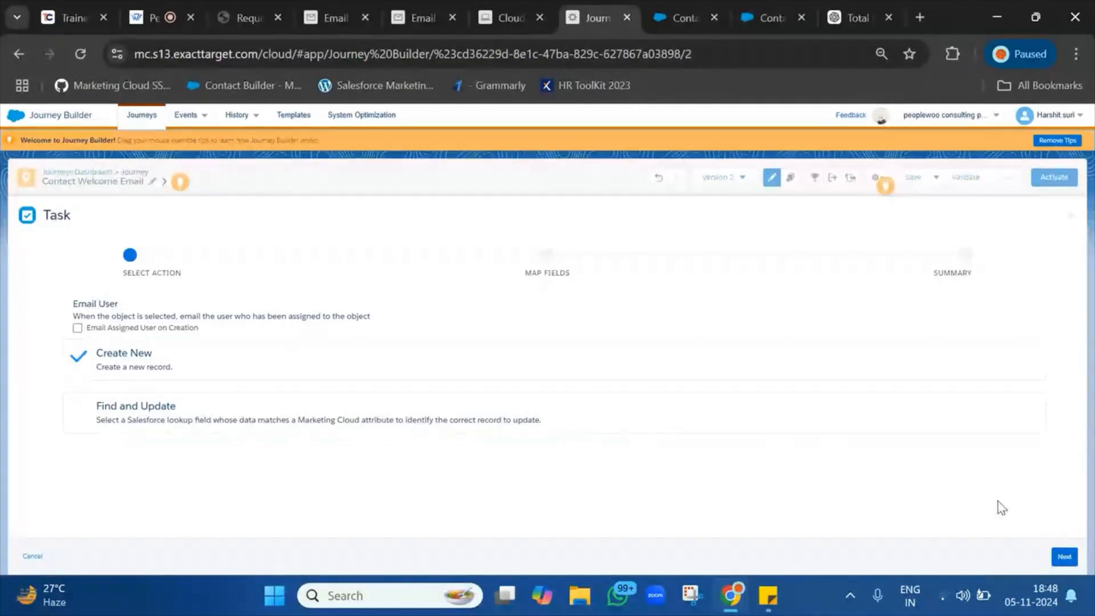
click(1065, 556)
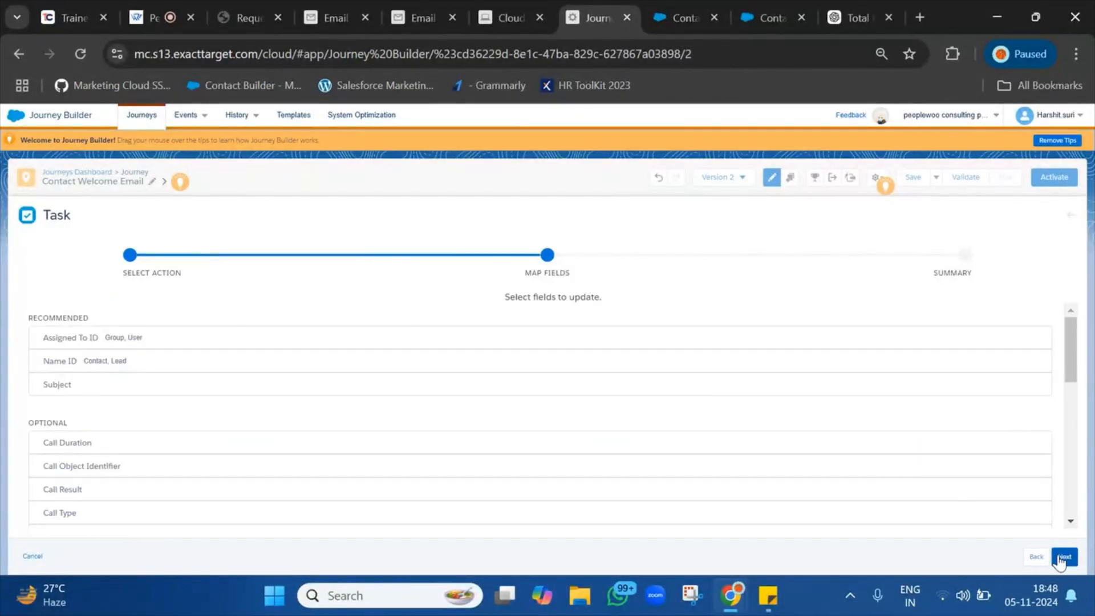
click(324, 337)
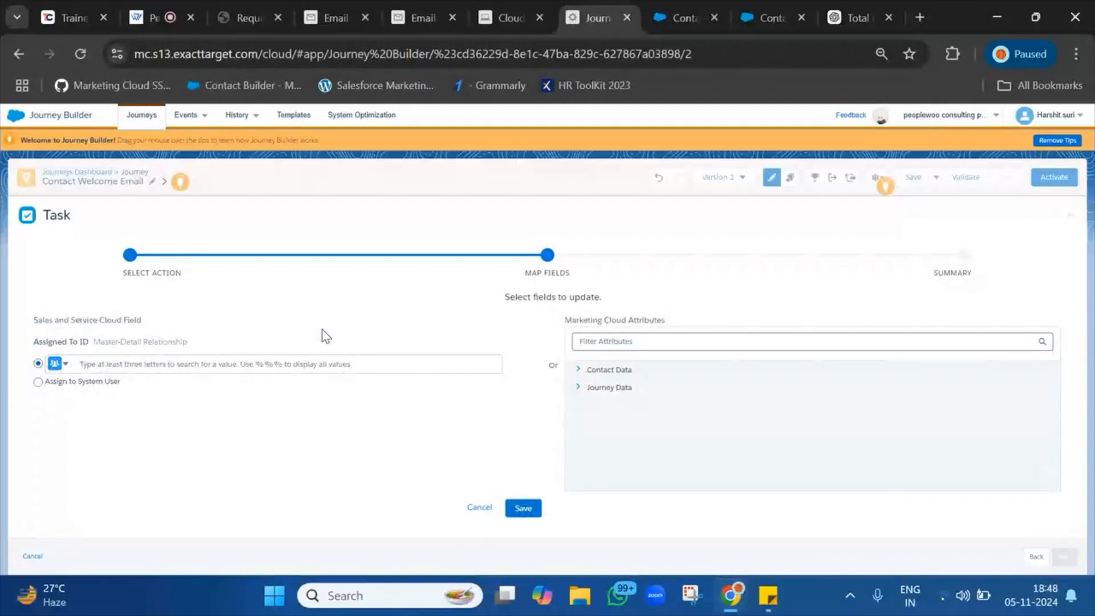
click(131, 362)
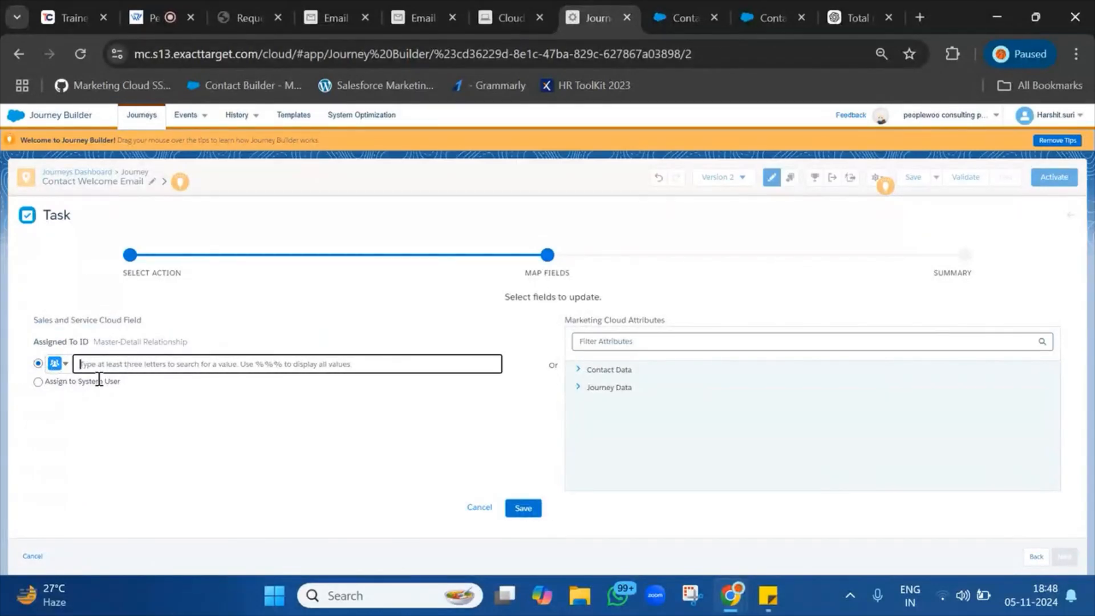
text(H)
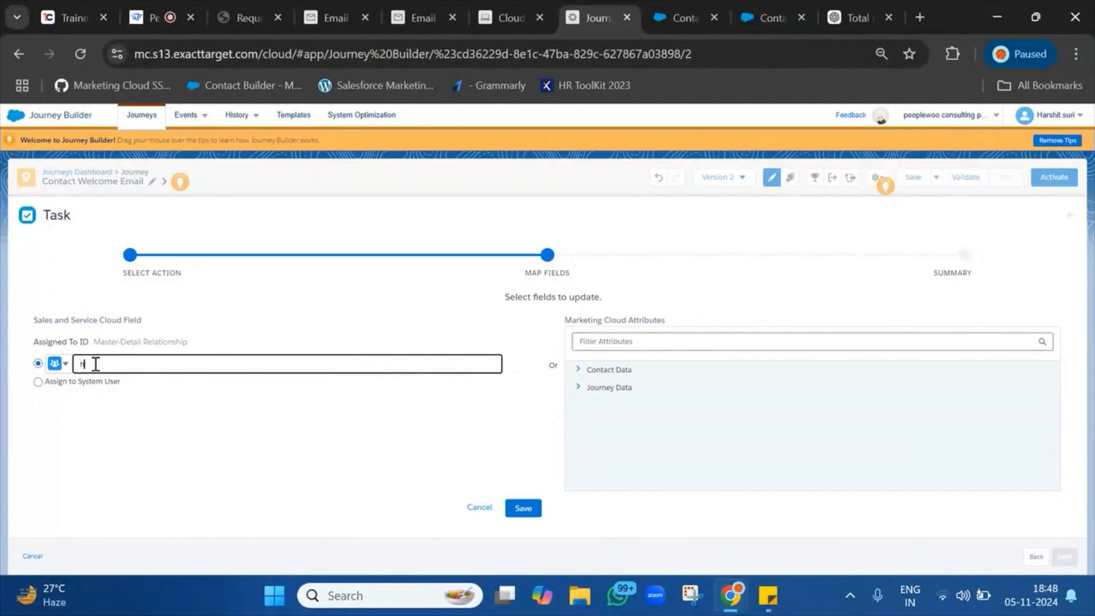
text(a)
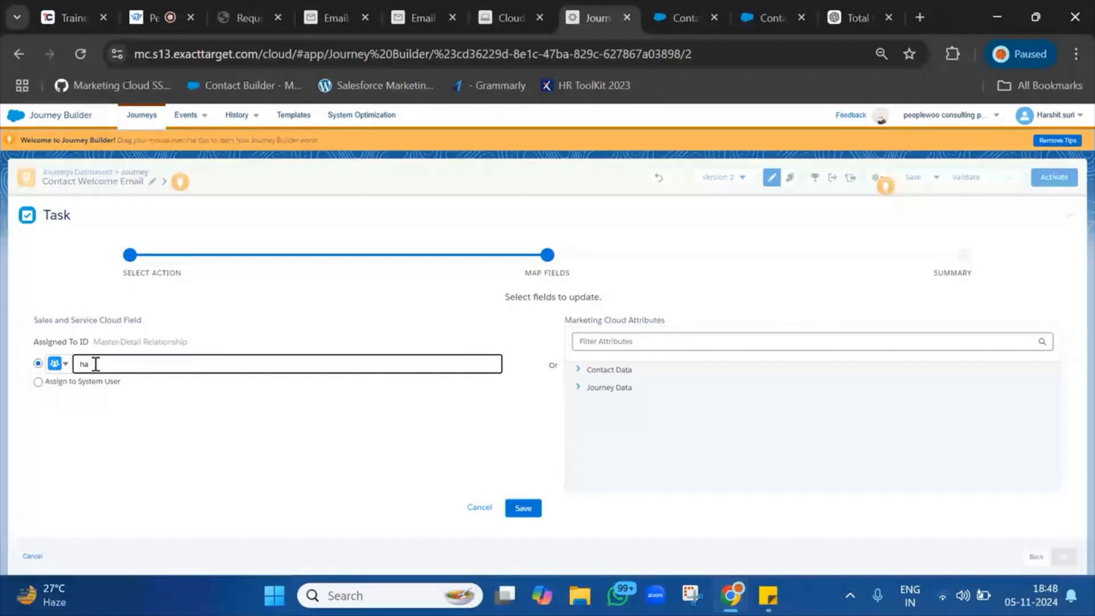
text(r)
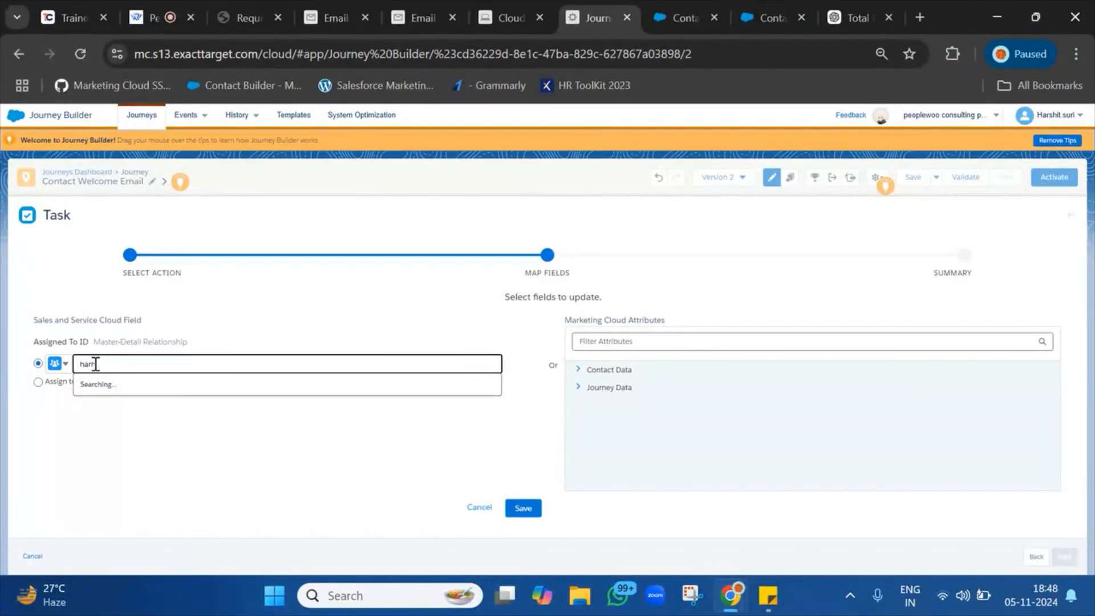
key(BackSpace)
key(BackSpace)
key(BackSpace)
key(BackSpace)
text(sur)
key(BackSpace)
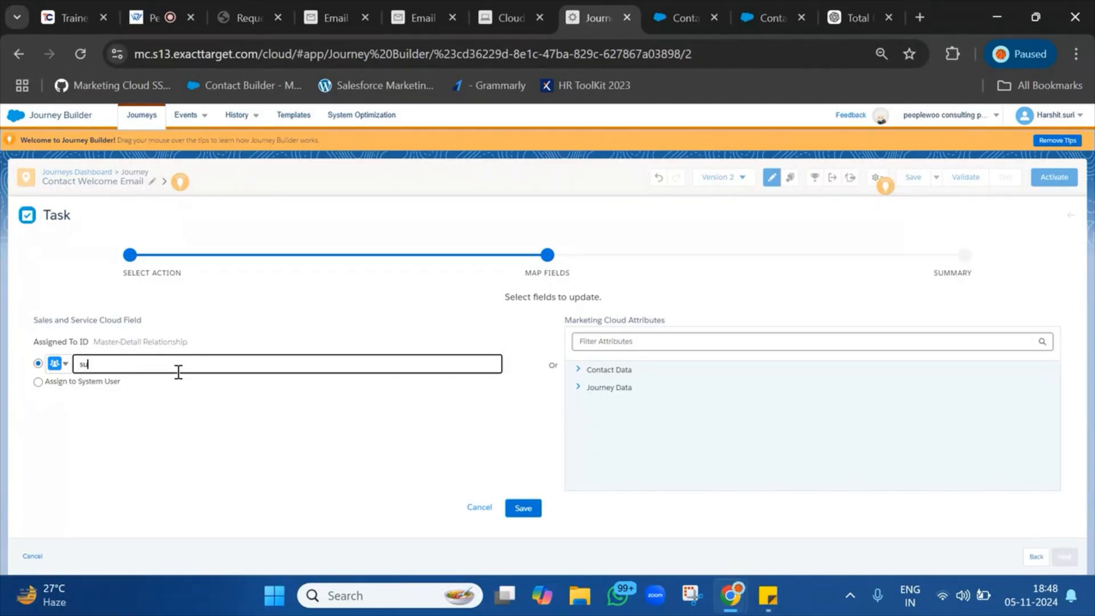
click(39, 382)
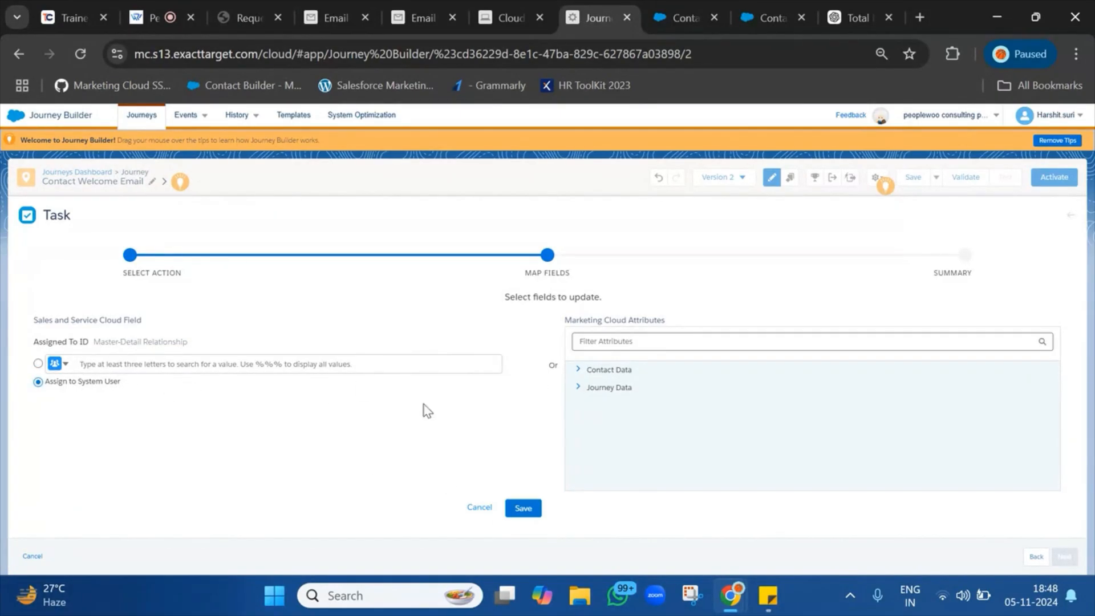
click(514, 510)
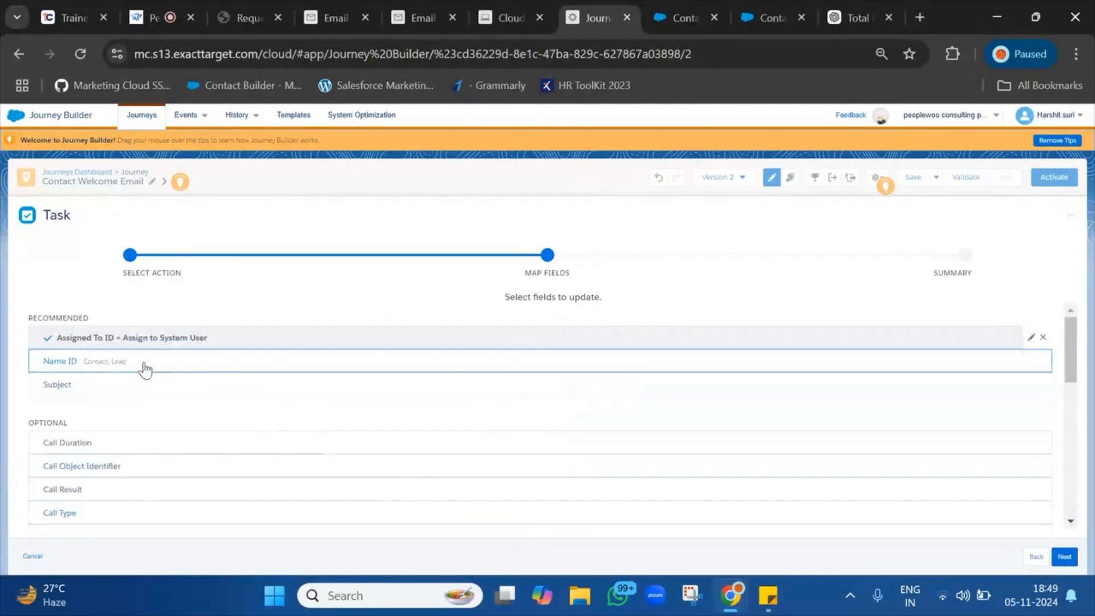
Try mapping Name ID to a journey event Contact Id, then discard the unfinished mapping.
click(127, 360)
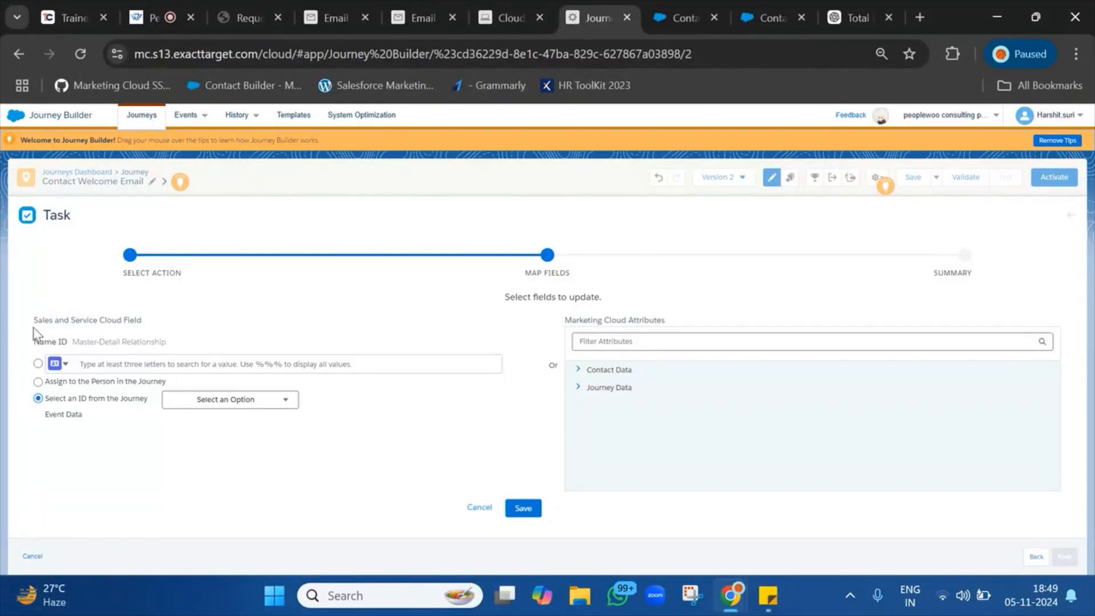
click(217, 404)
click(213, 425)
click(231, 402)
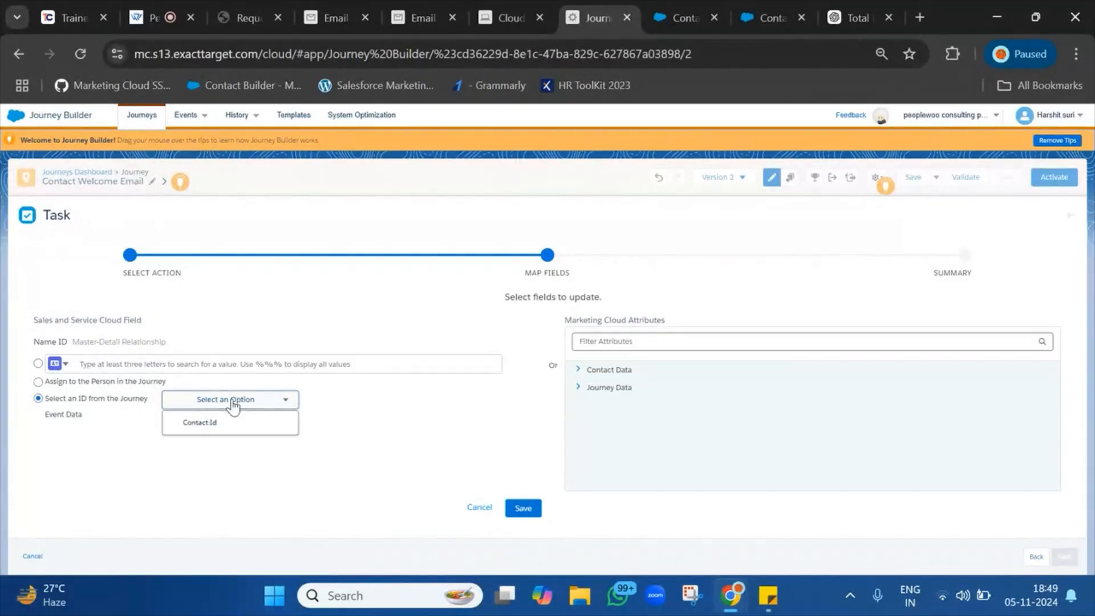
click(216, 431)
click(245, 402)
click(203, 428)
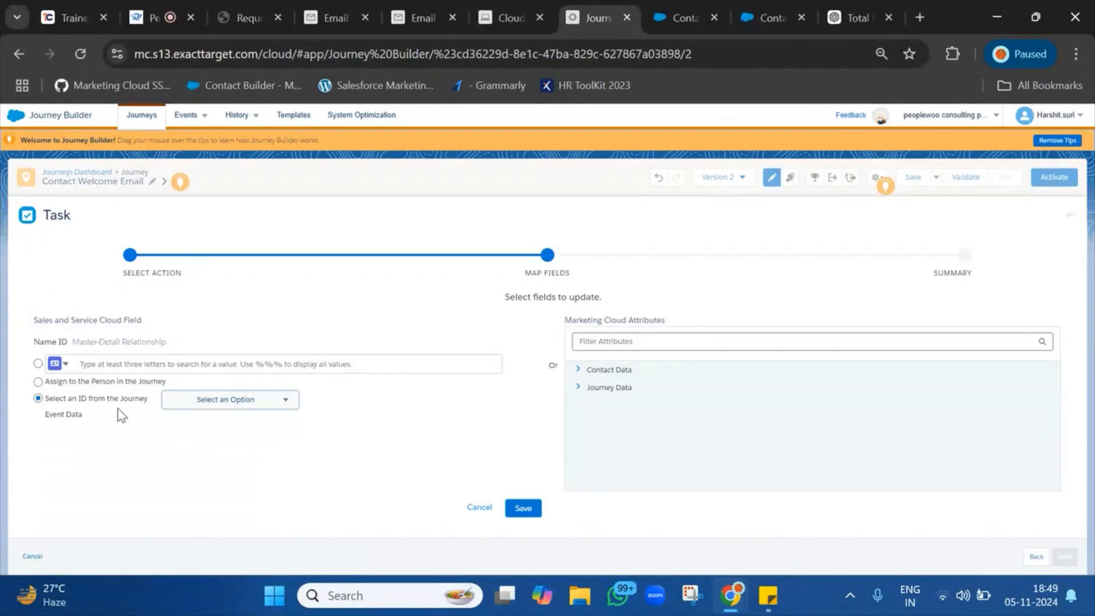
click(244, 405)
click(195, 433)
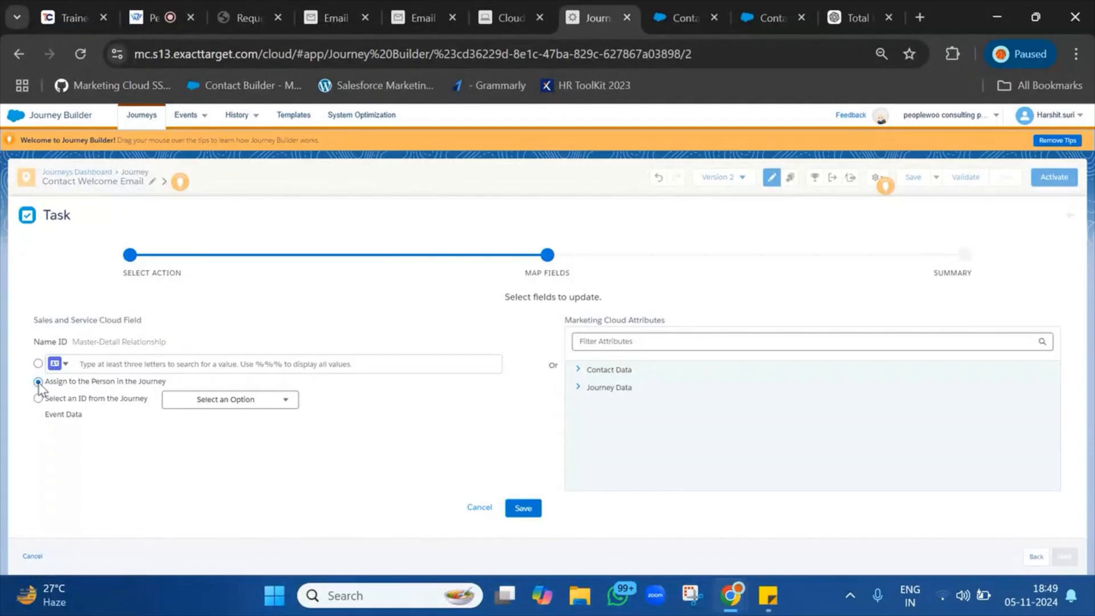
click(209, 399)
click(206, 432)
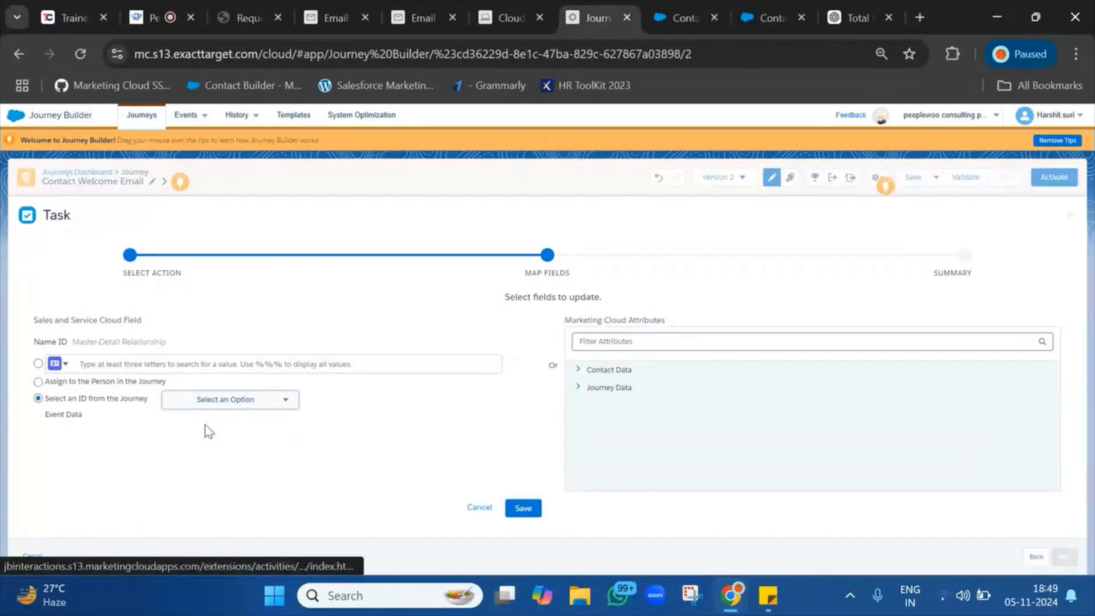
click(38, 383)
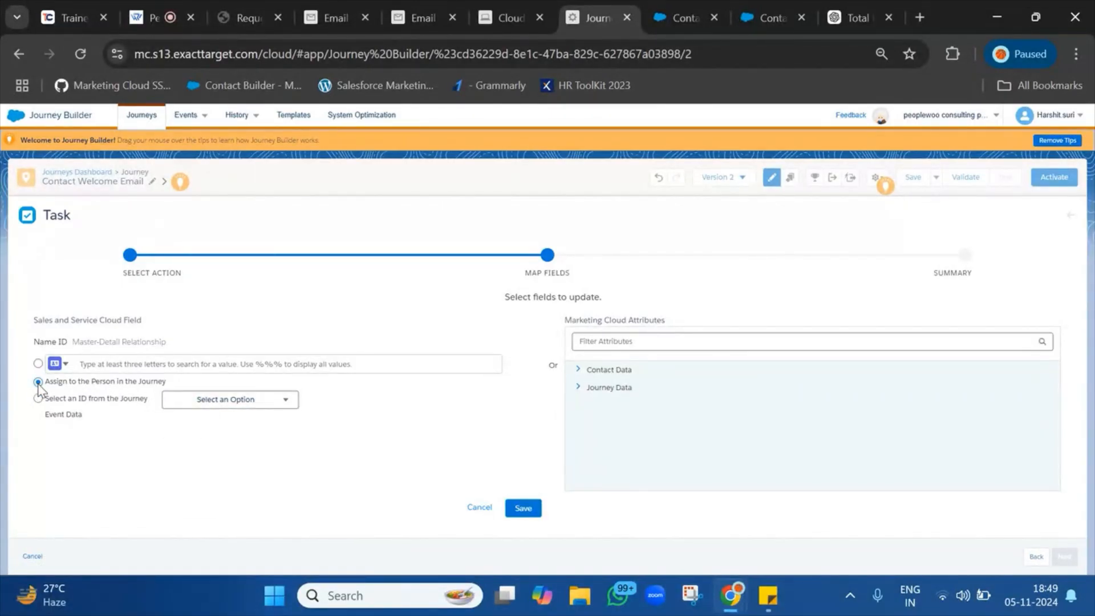
click(479, 509)
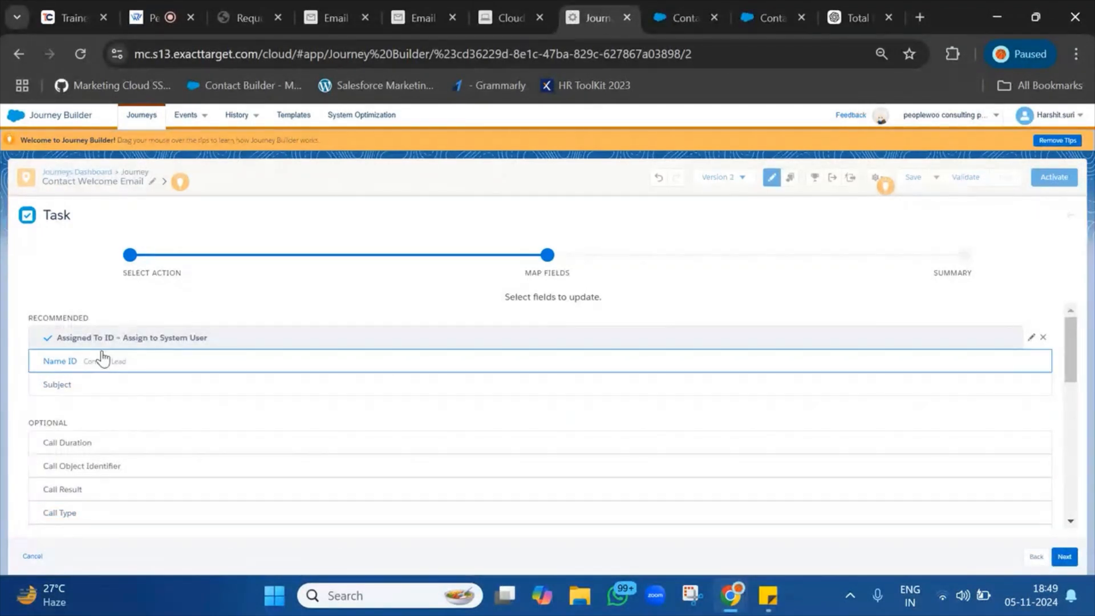
Map Name ID to Journey Data > Entry: TRIGGER > Contact:Id and save it.
click(148, 370)
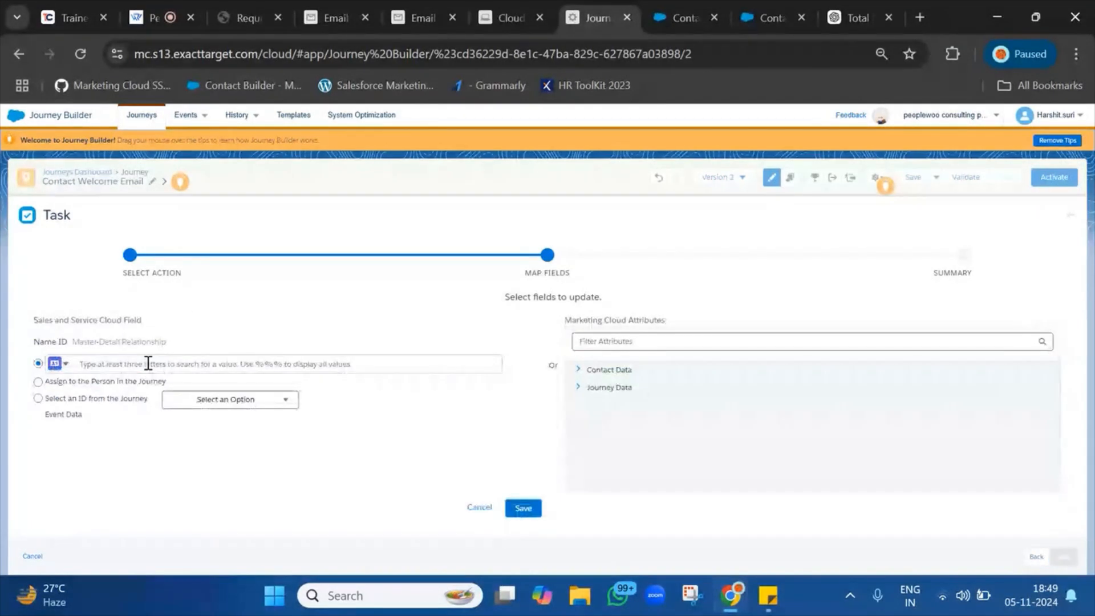
click(212, 399)
click(204, 424)
click(212, 403)
click(200, 425)
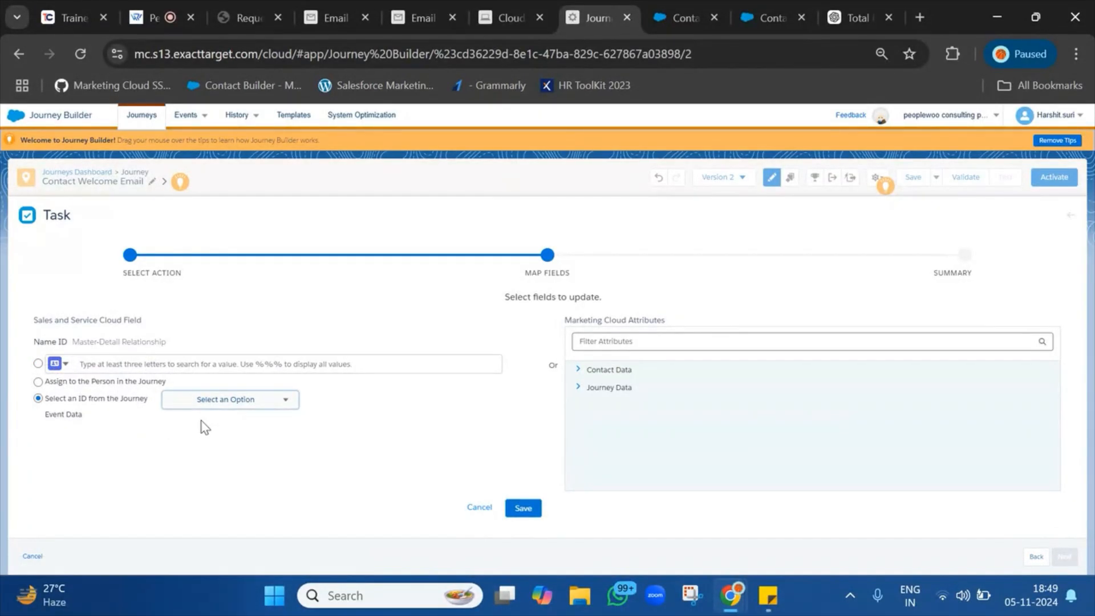
click(262, 402)
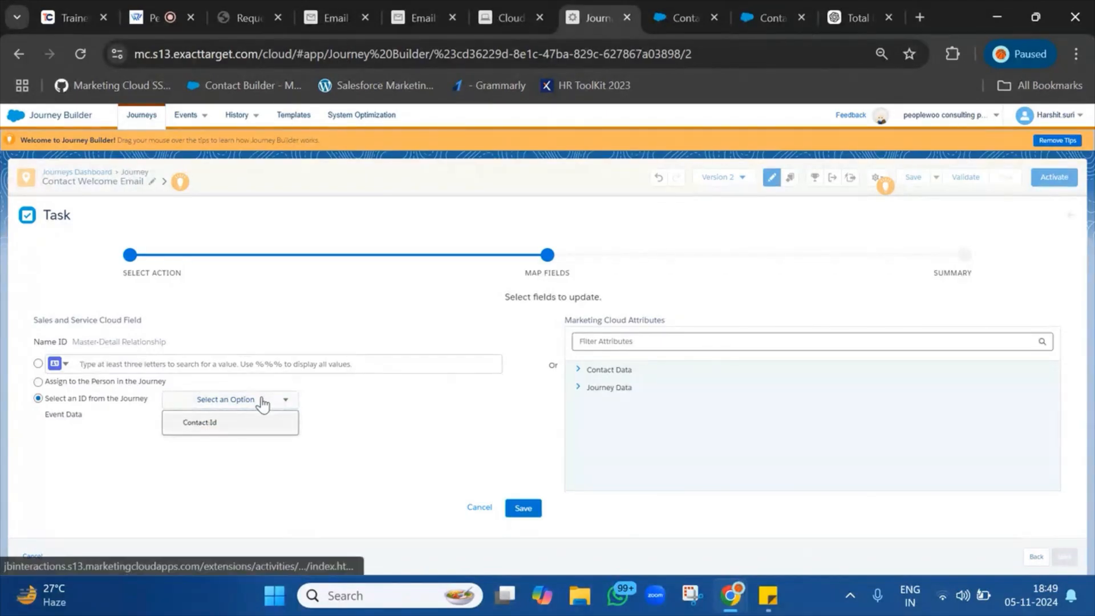
click(262, 404)
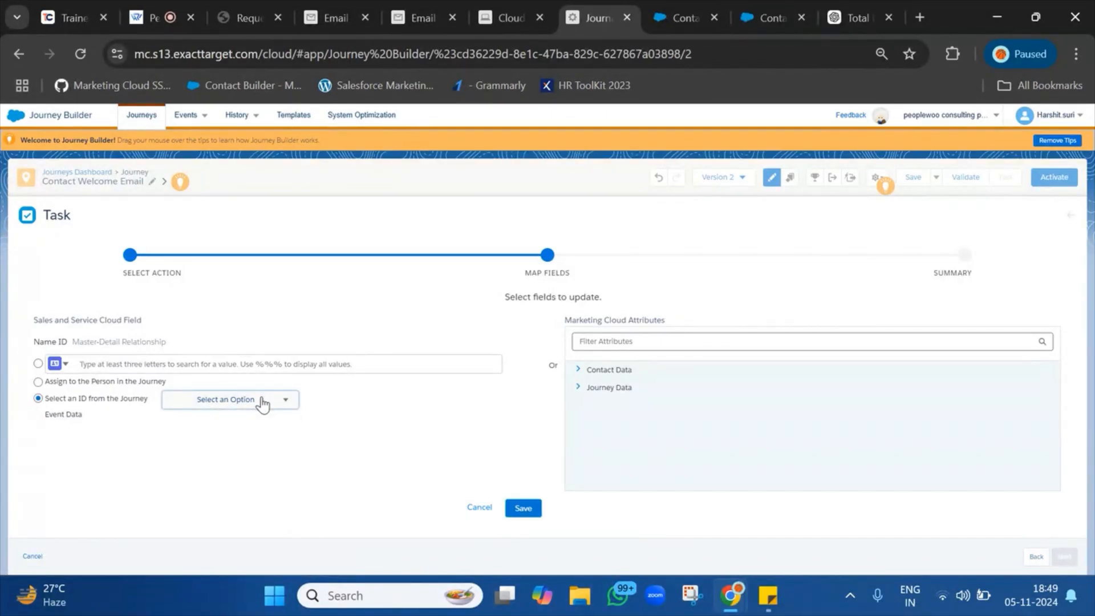
click(243, 402)
click(199, 423)
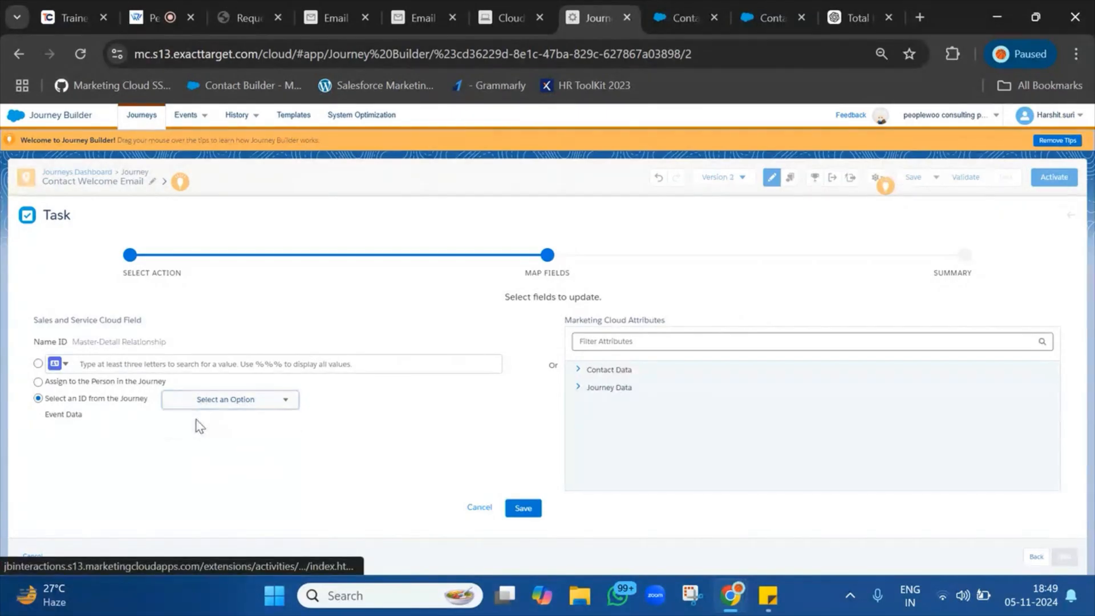
click(579, 387)
click(586, 406)
click(607, 423)
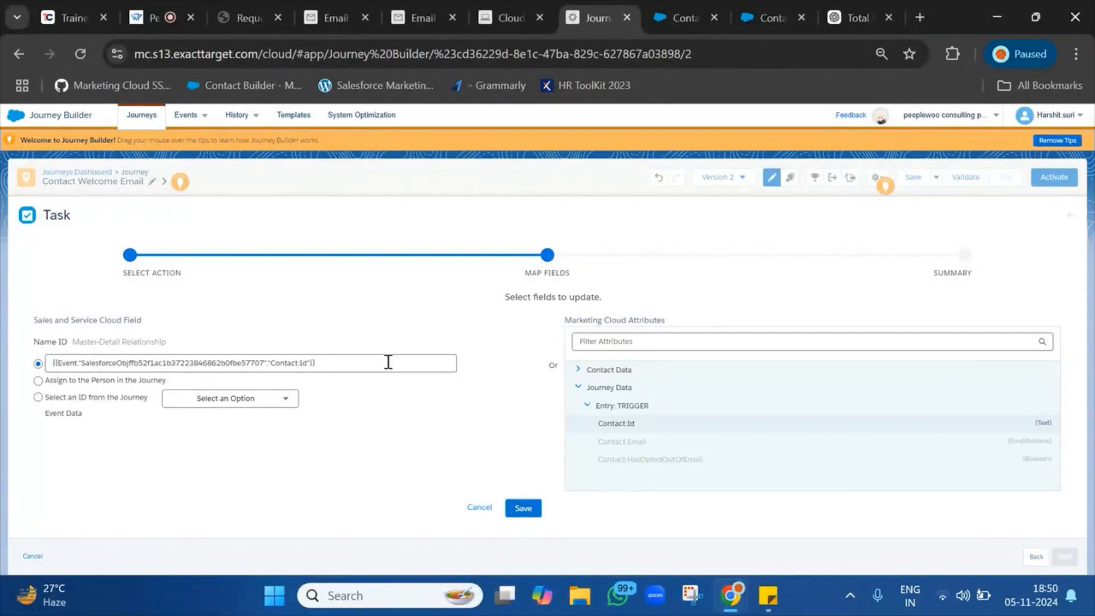
click(521, 507)
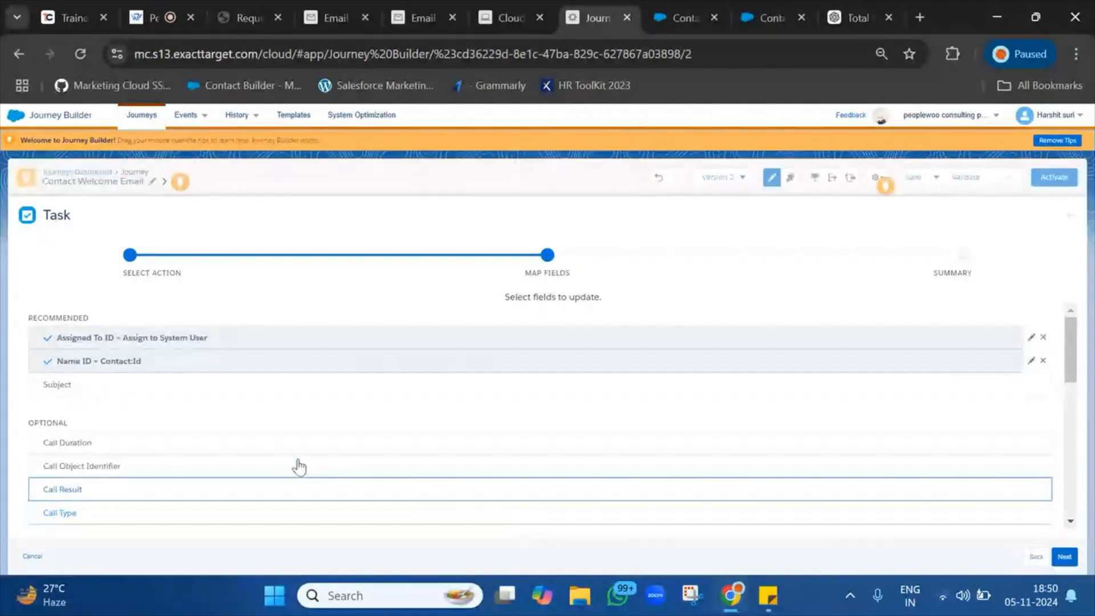
Set the Task Subject to 'New Call Back Requested'.
click(122, 387)
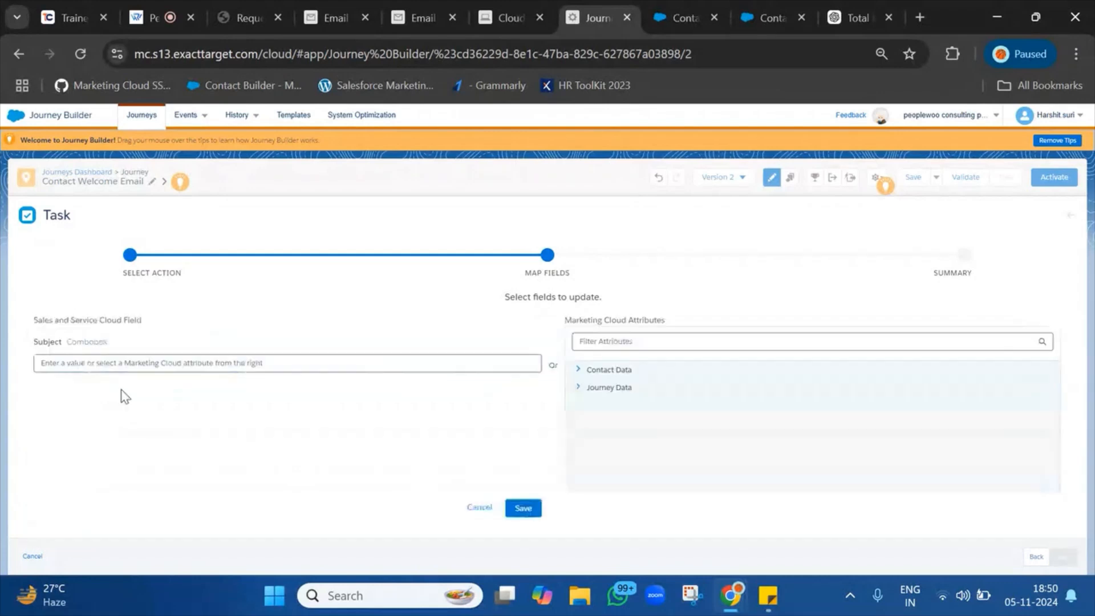
click(158, 362)
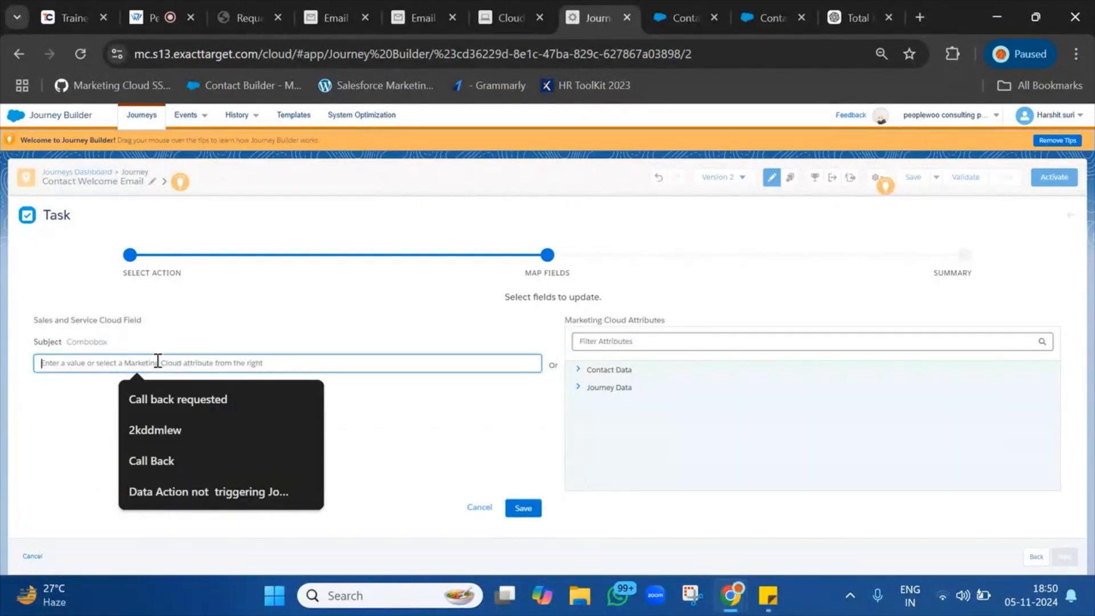
text(New Call Ba)
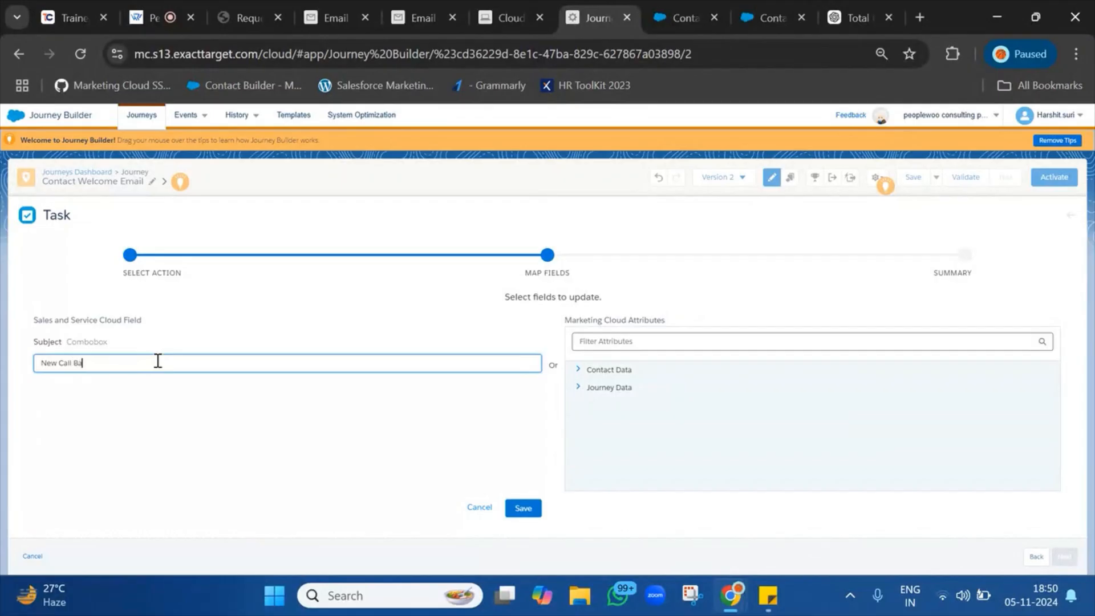
text(ck Re)
click(533, 510)
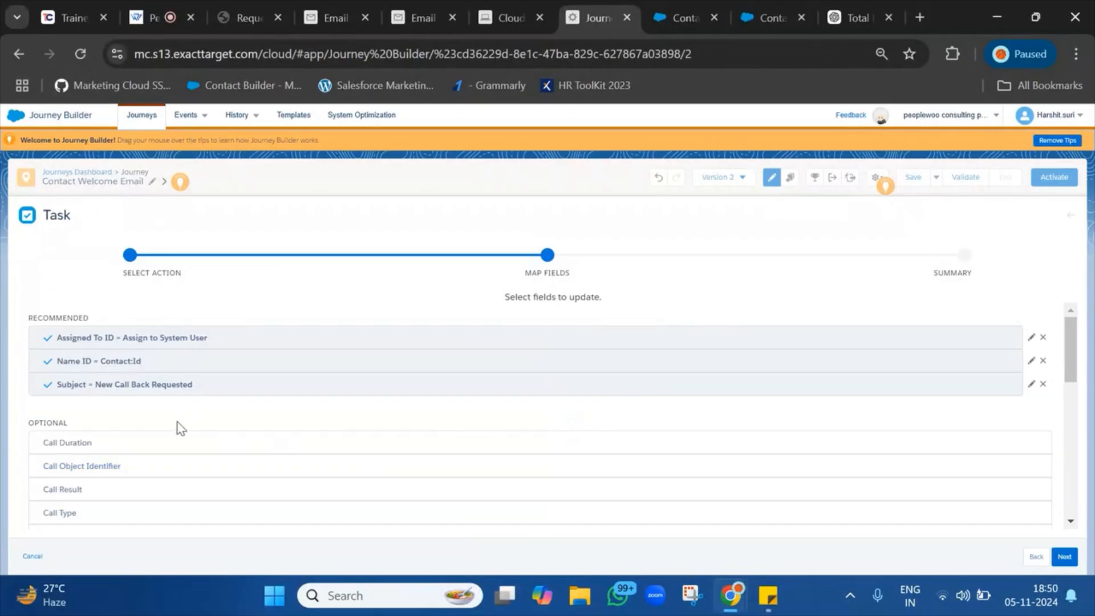
Map the Task Status to Not Started.
scroll(179, 429, down, 3)
scroll(176, 428, down, 5)
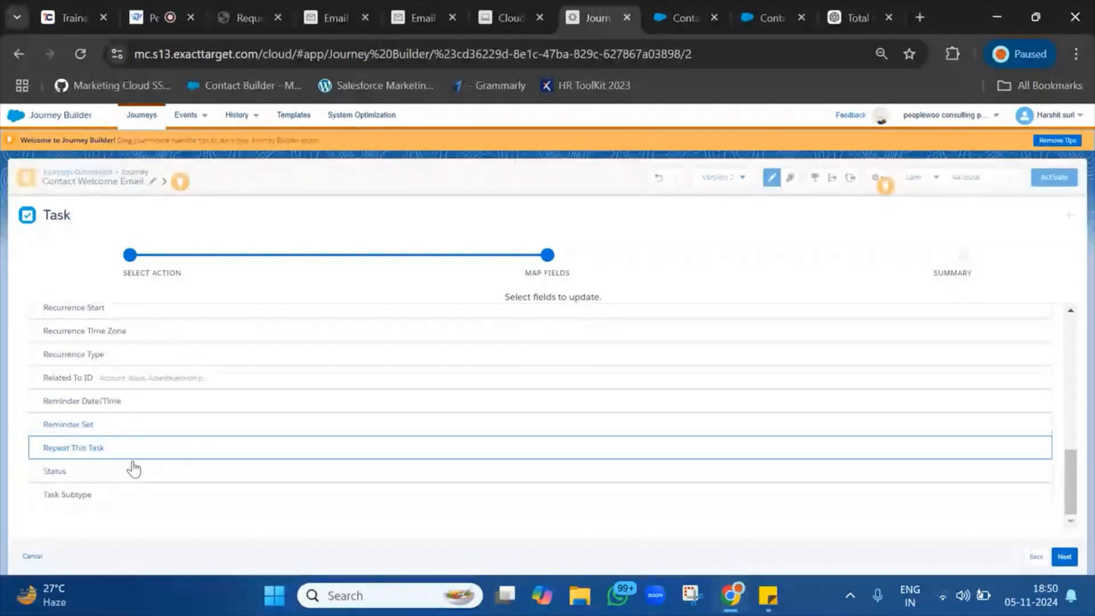
click(115, 478)
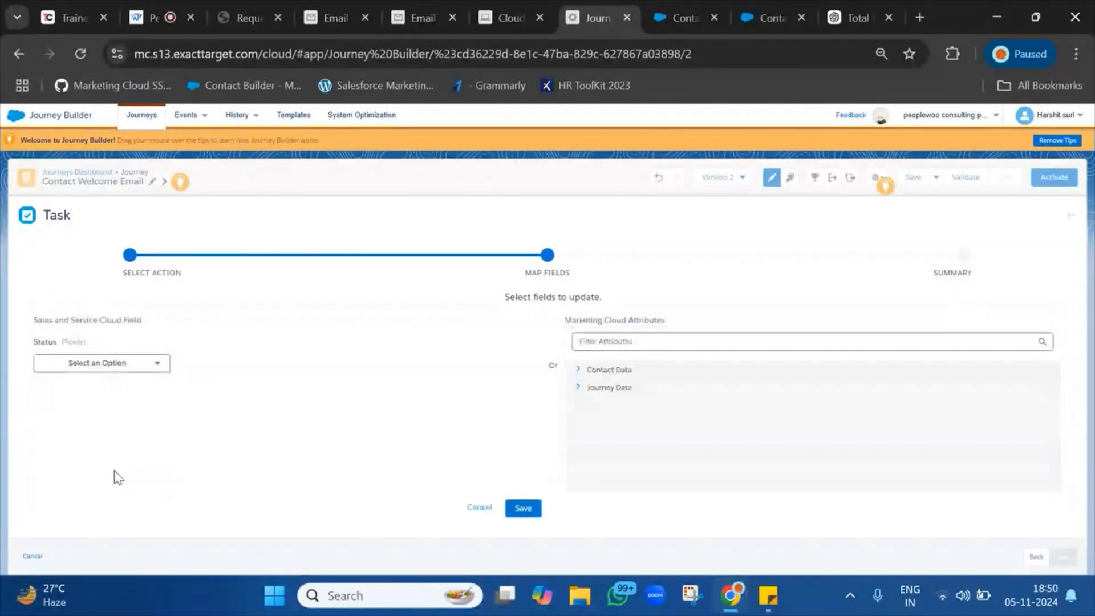
click(114, 367)
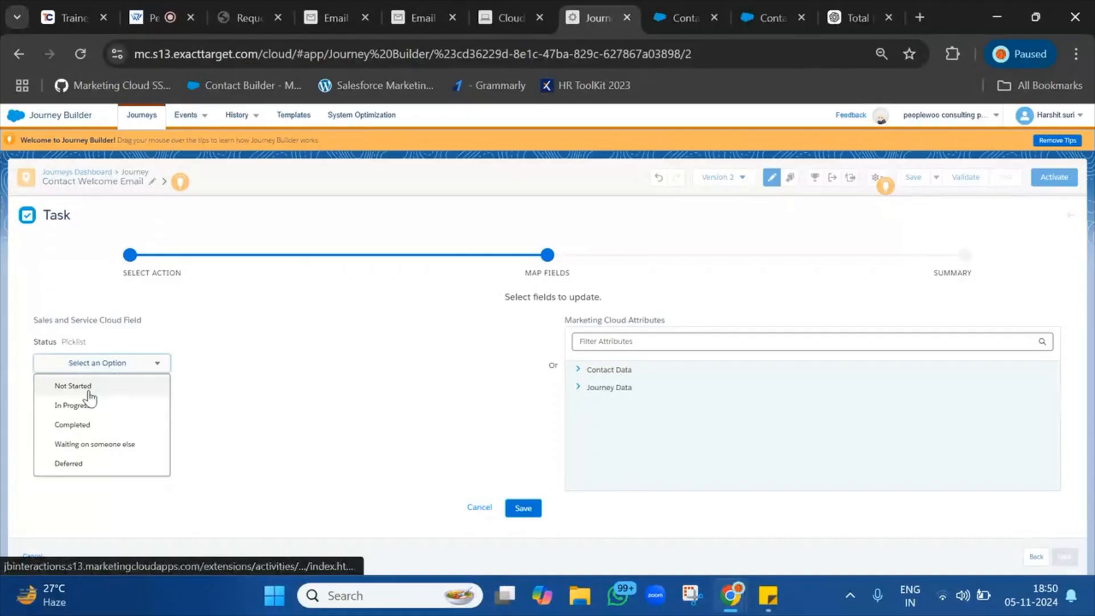
click(89, 390)
click(525, 509)
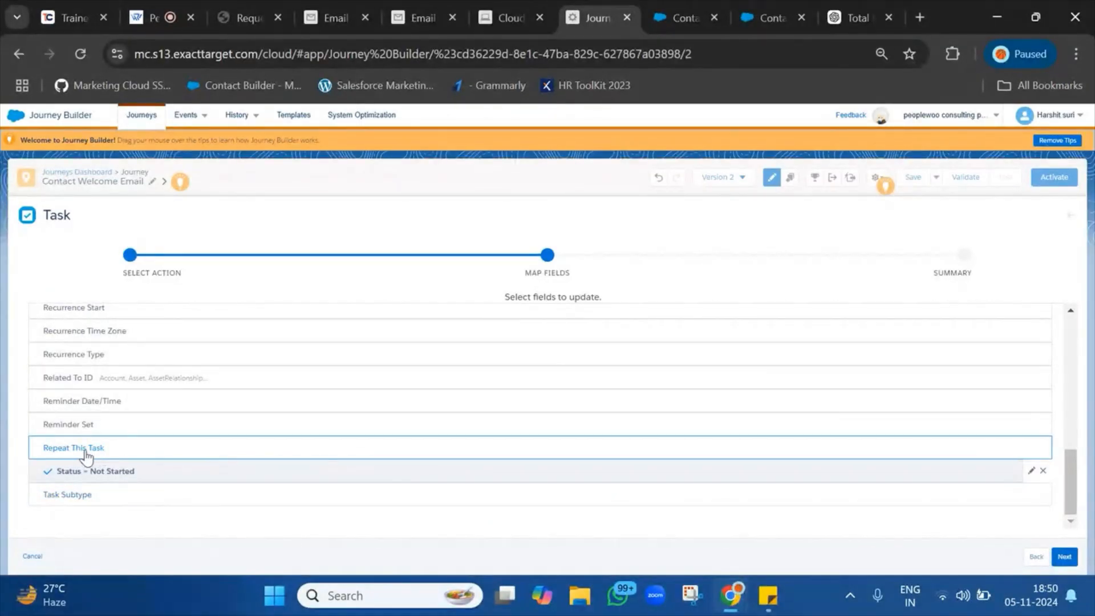
Map Related To ID to the journey entry's Contact:Id.
scroll(101, 397, up, 1)
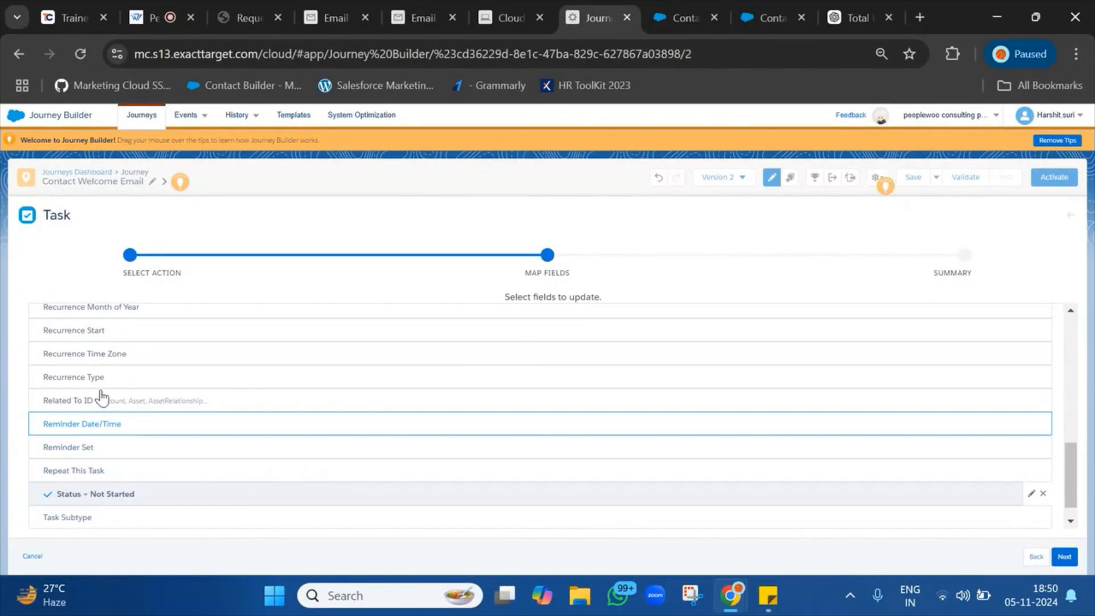
click(164, 409)
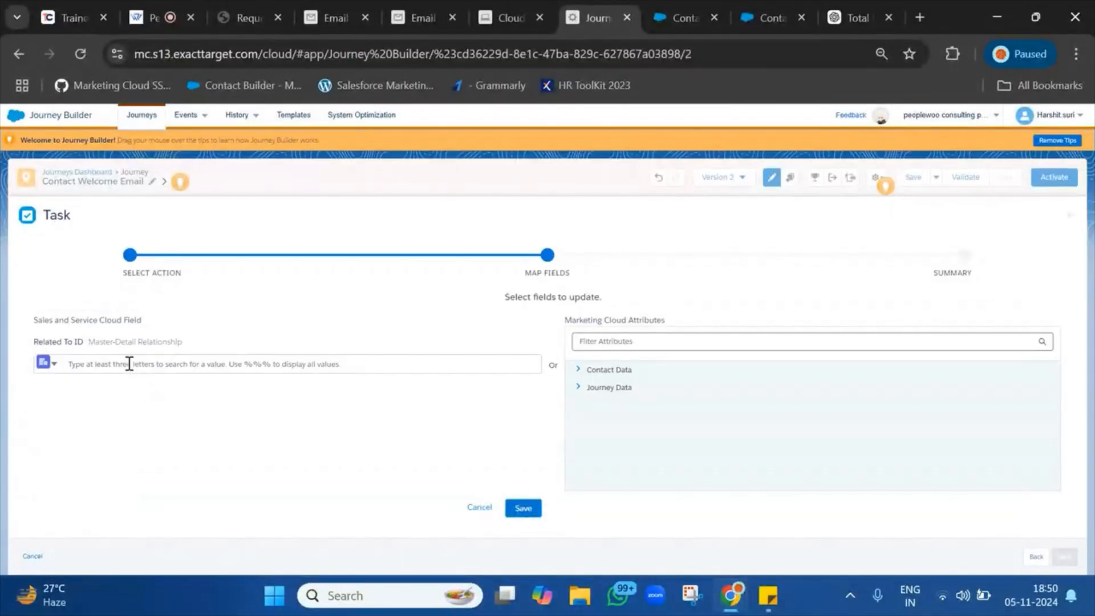
click(179, 365)
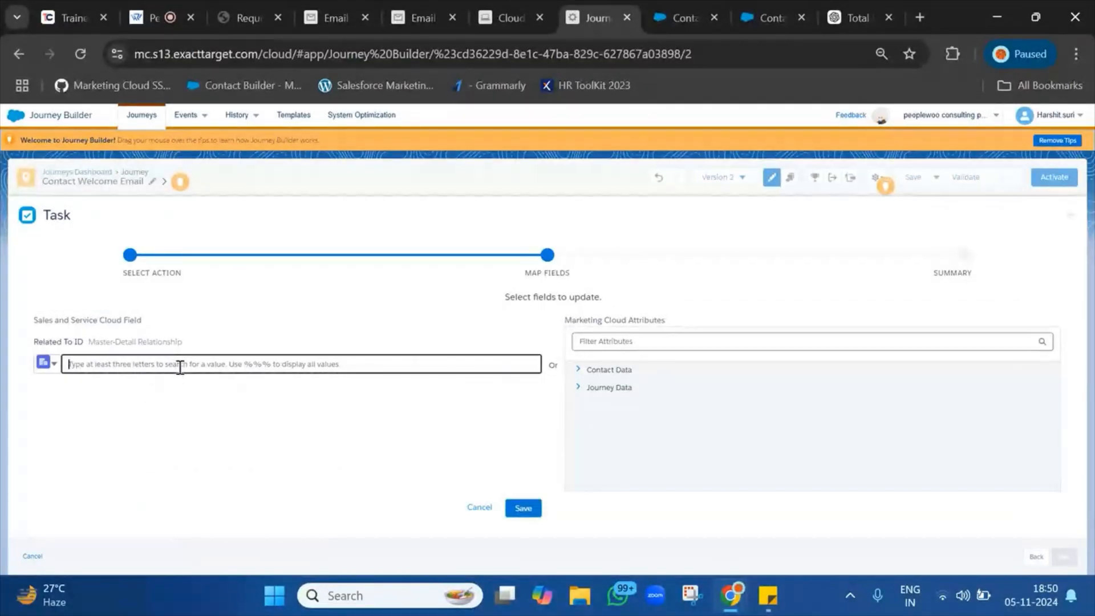
click(580, 388)
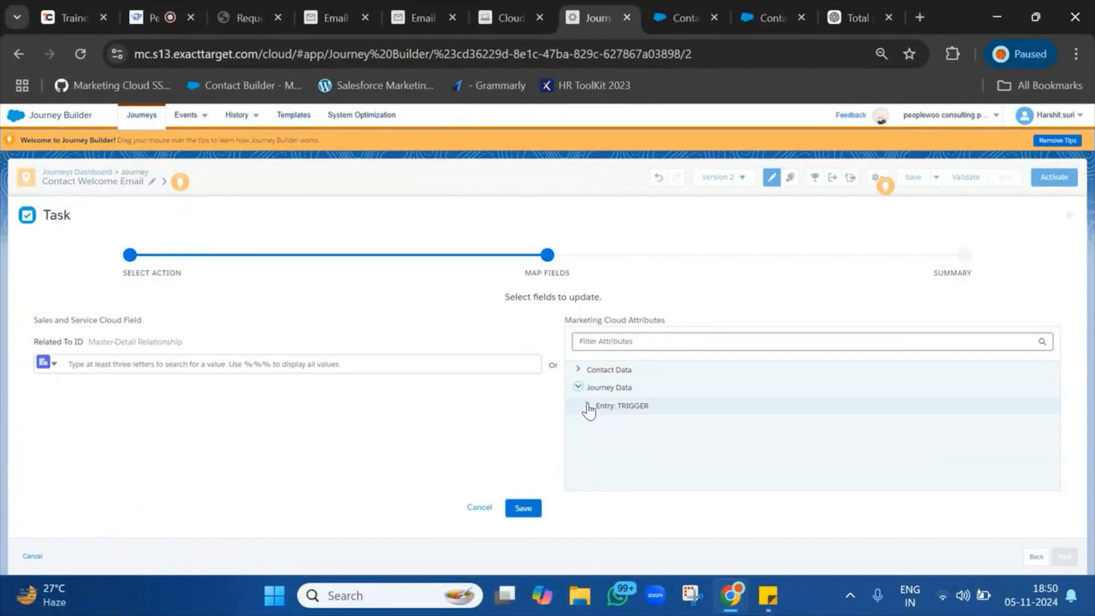
click(588, 406)
click(613, 423)
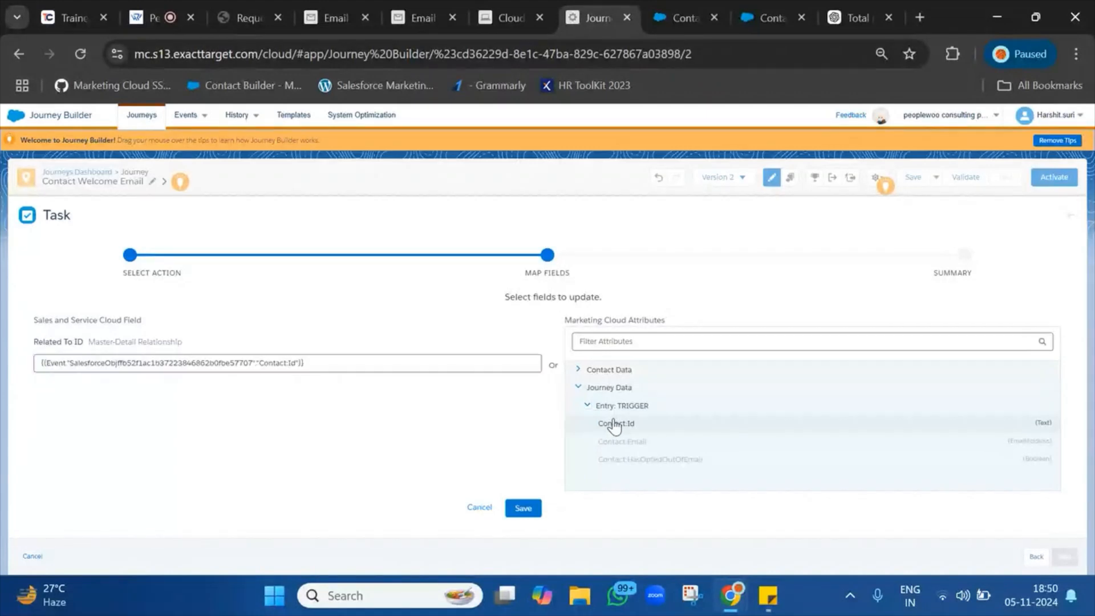
click(523, 509)
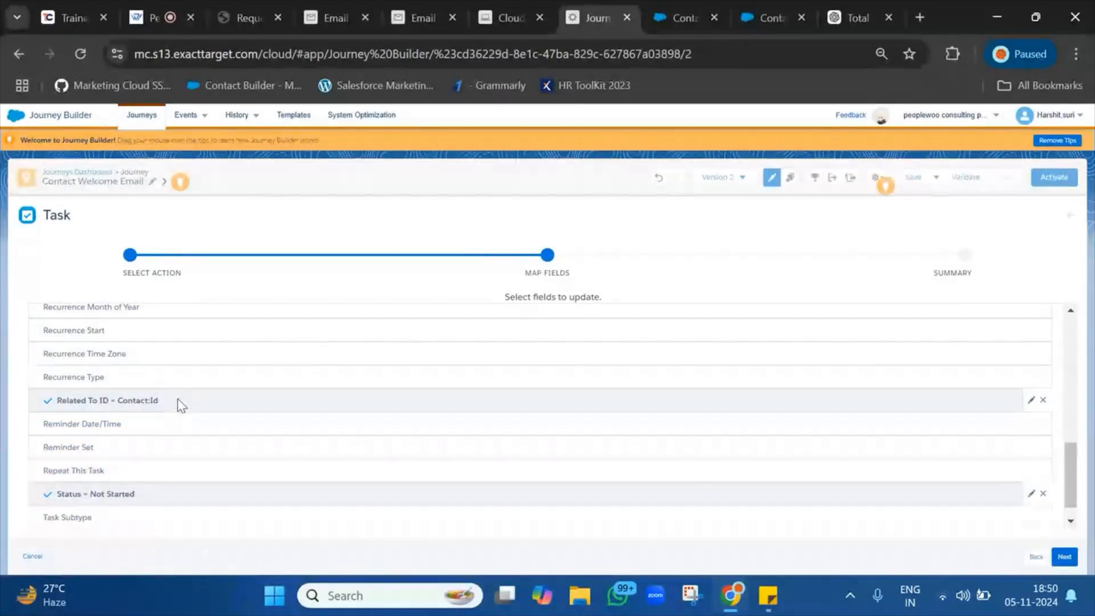
Fill Description with the CallBackRequest Query attribute from the RequestCallBack group.
scroll(194, 388, up, 5)
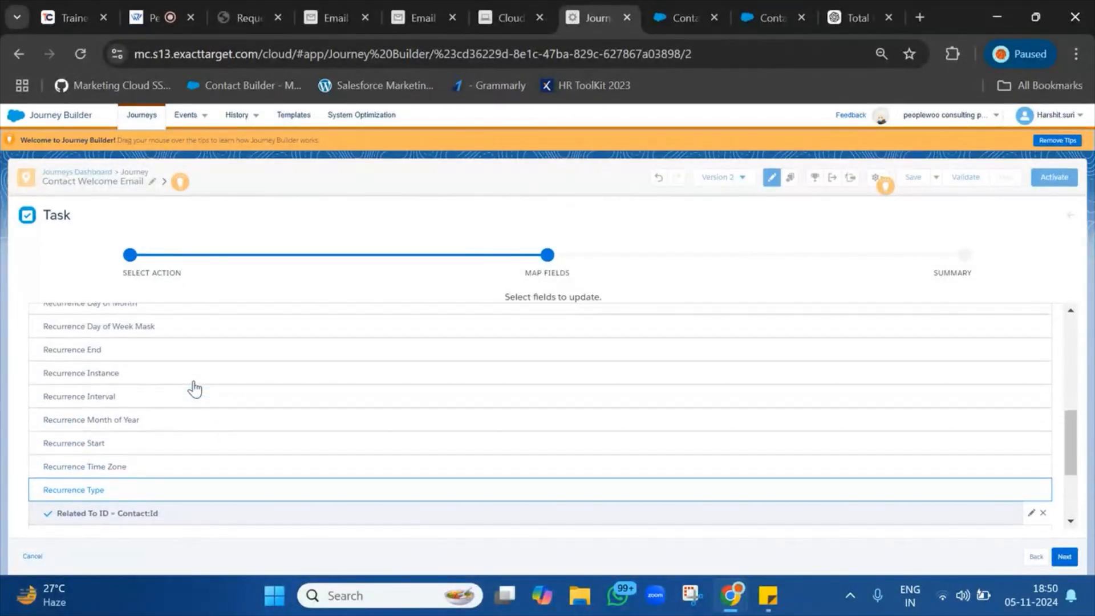
scroll(195, 388, up, 3)
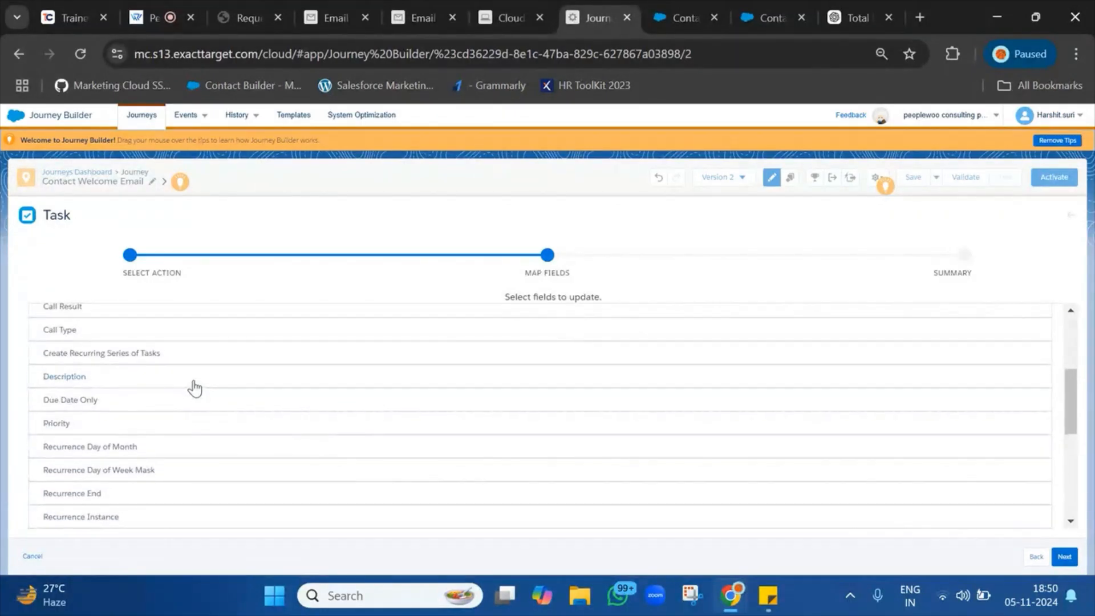
click(194, 386)
click(578, 387)
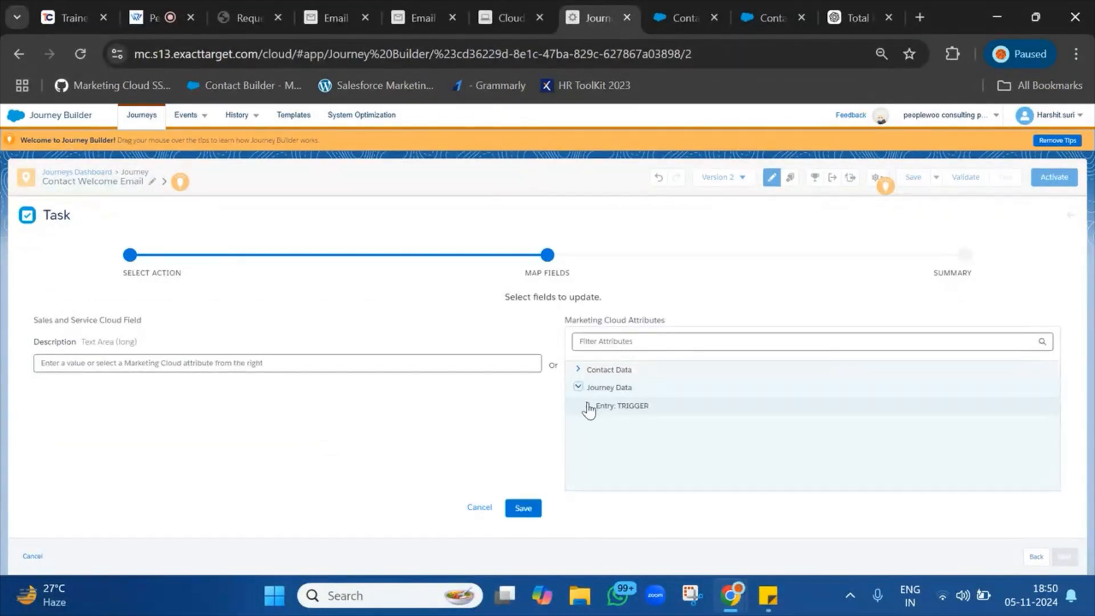
click(578, 369)
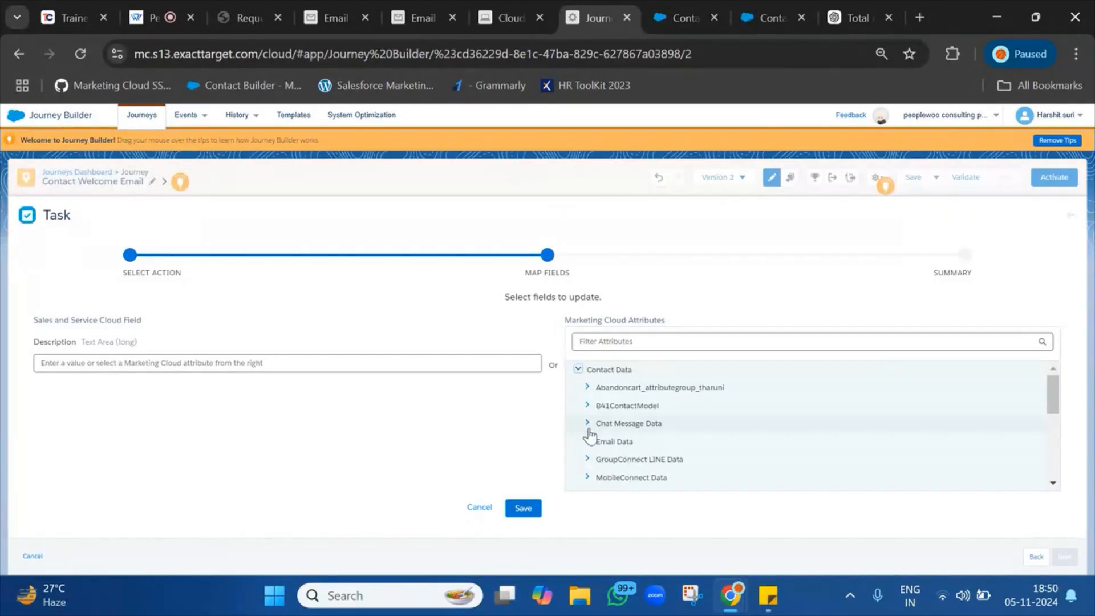
scroll(589, 422, down, 10)
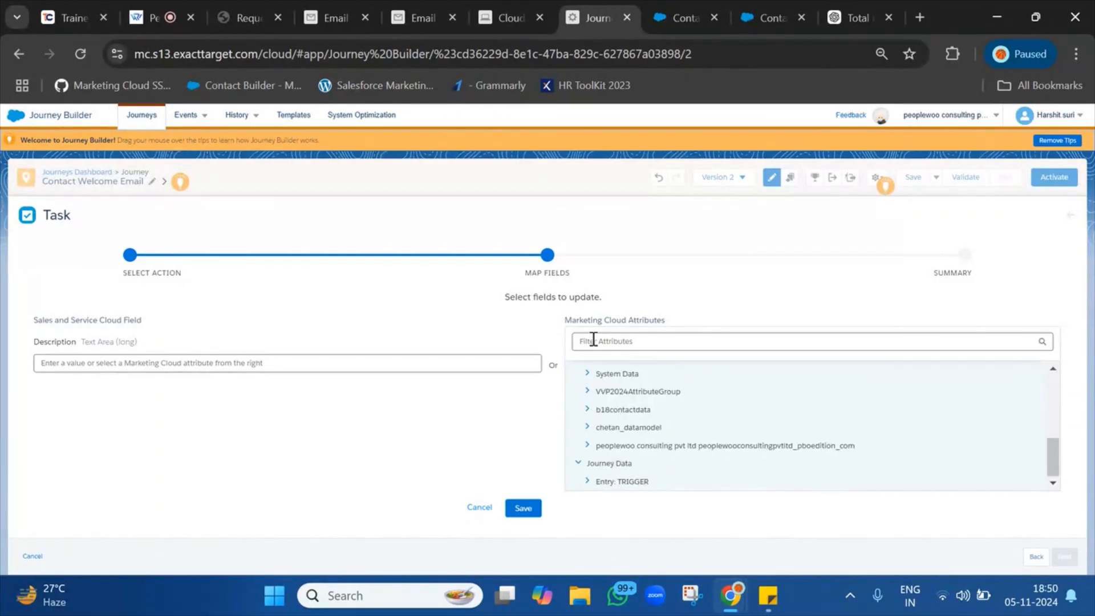
scroll(593, 436, up, 10)
scroll(595, 437, down, 5)
click(587, 424)
click(595, 443)
scroll(596, 446, down, 2)
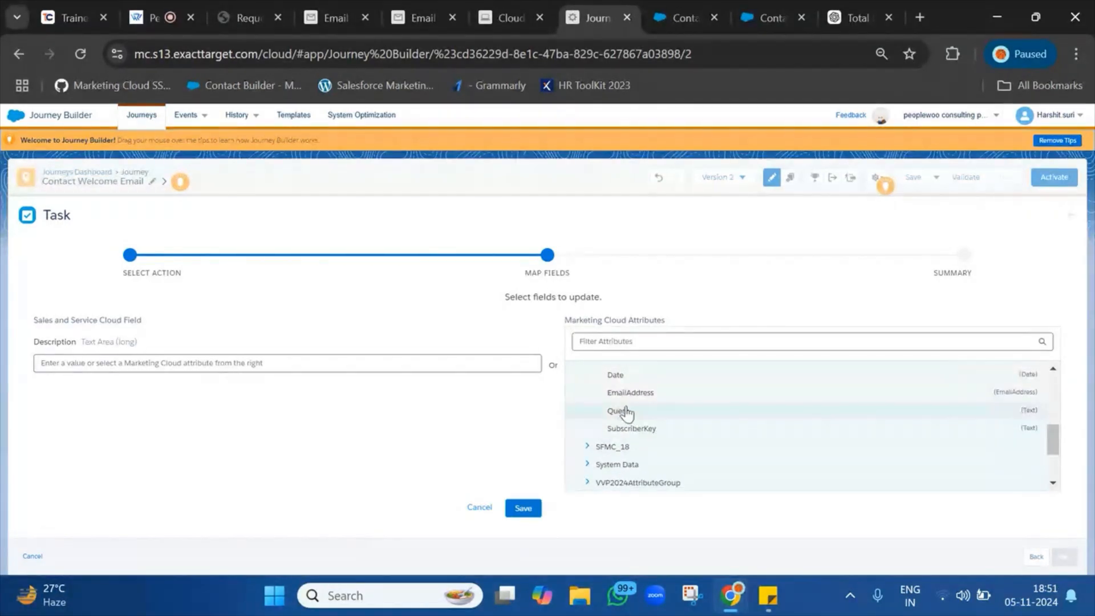
drag(626, 411, 127, 360)
click(520, 509)
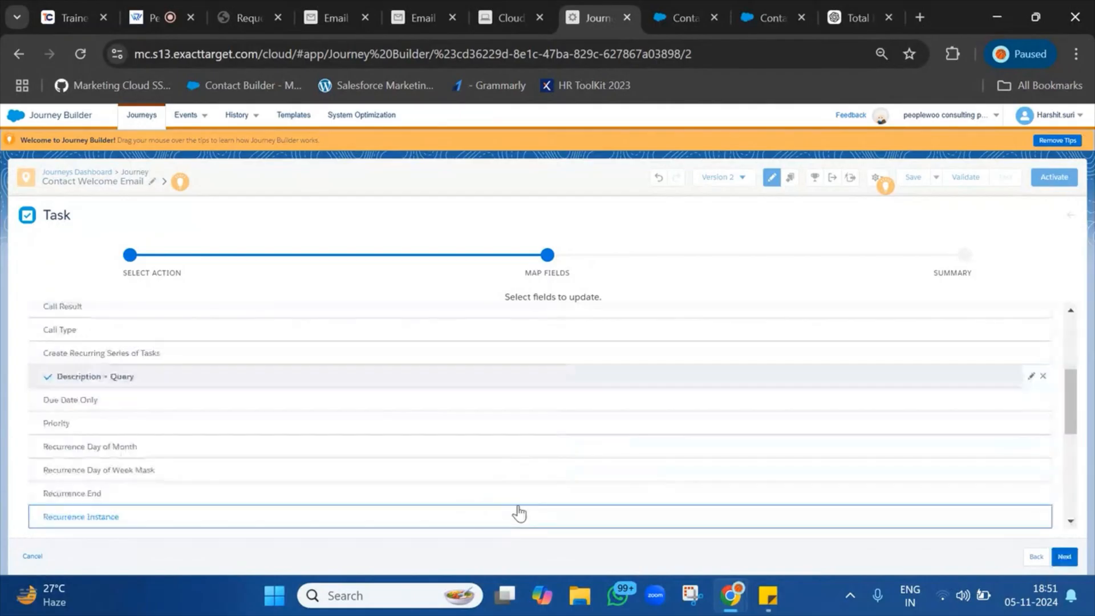
Go through the Task summary and finish configuring the activity.
scroll(295, 457, up, 2)
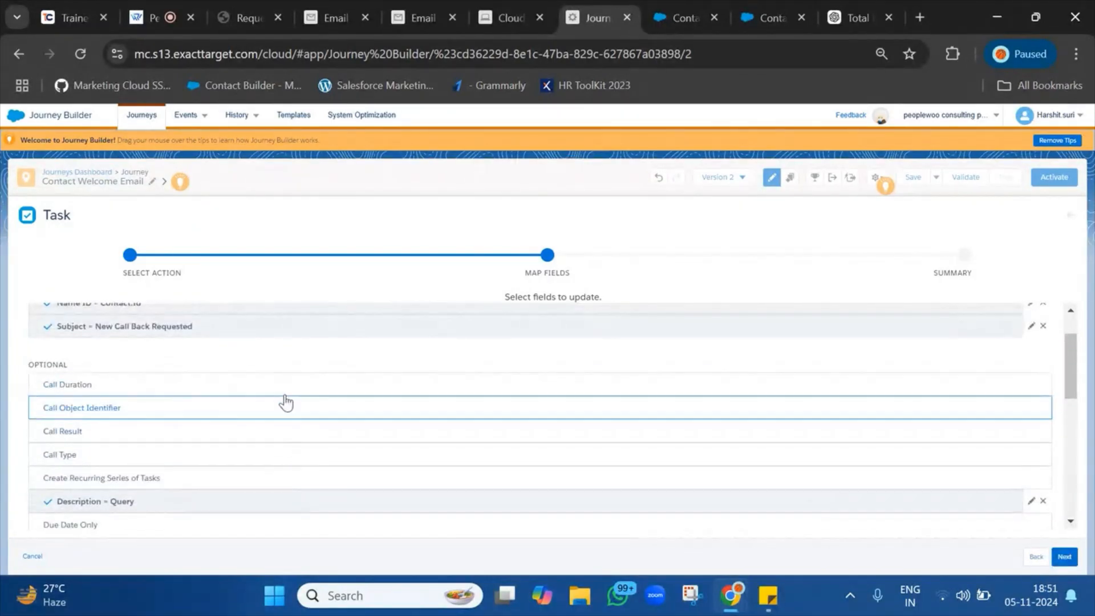
scroll(300, 472, down, 5)
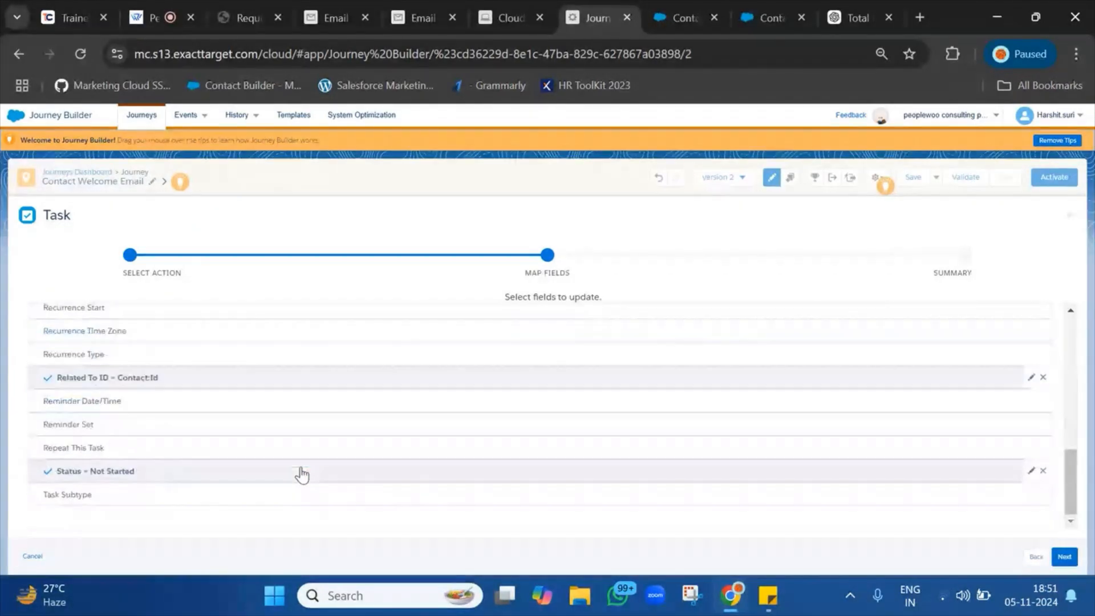
click(1061, 557)
click(1062, 557)
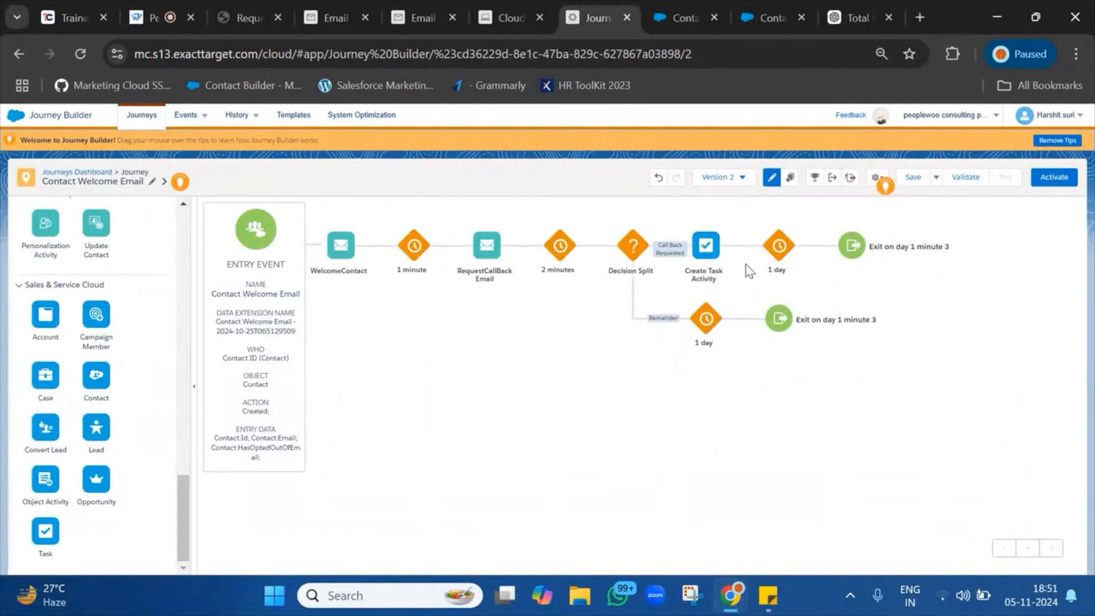
Save the Contact Welcome Email journey again and run Validate on it.
click(910, 177)
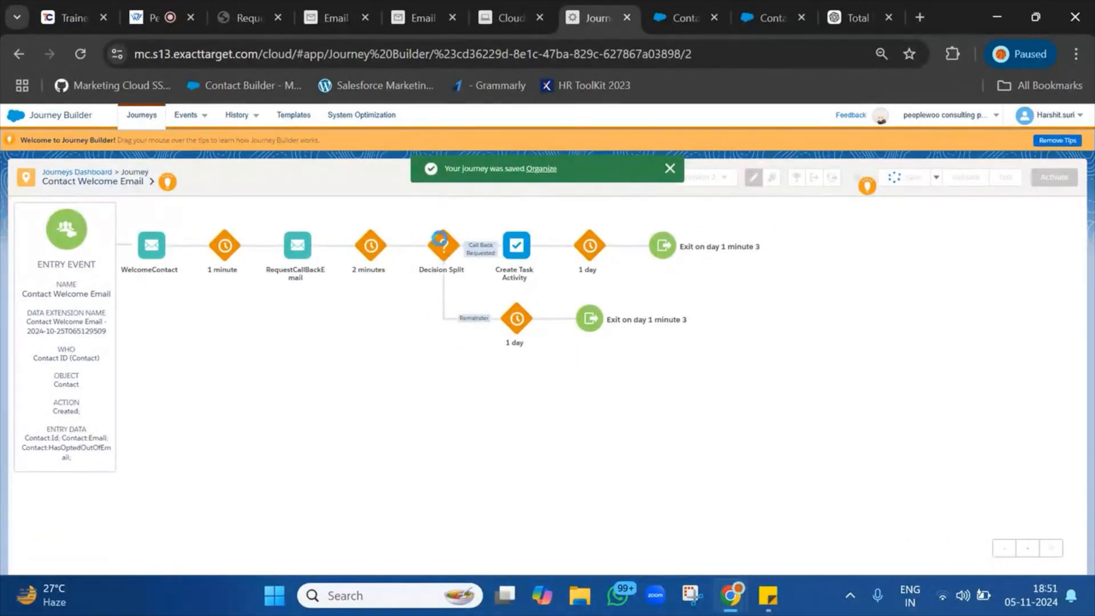
click(671, 170)
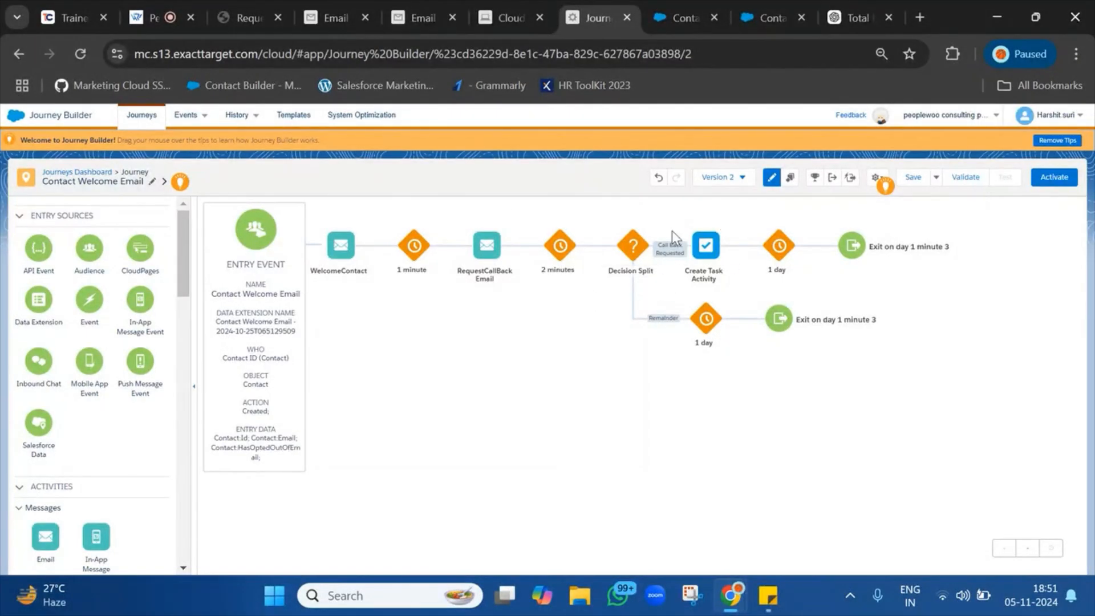
click(914, 177)
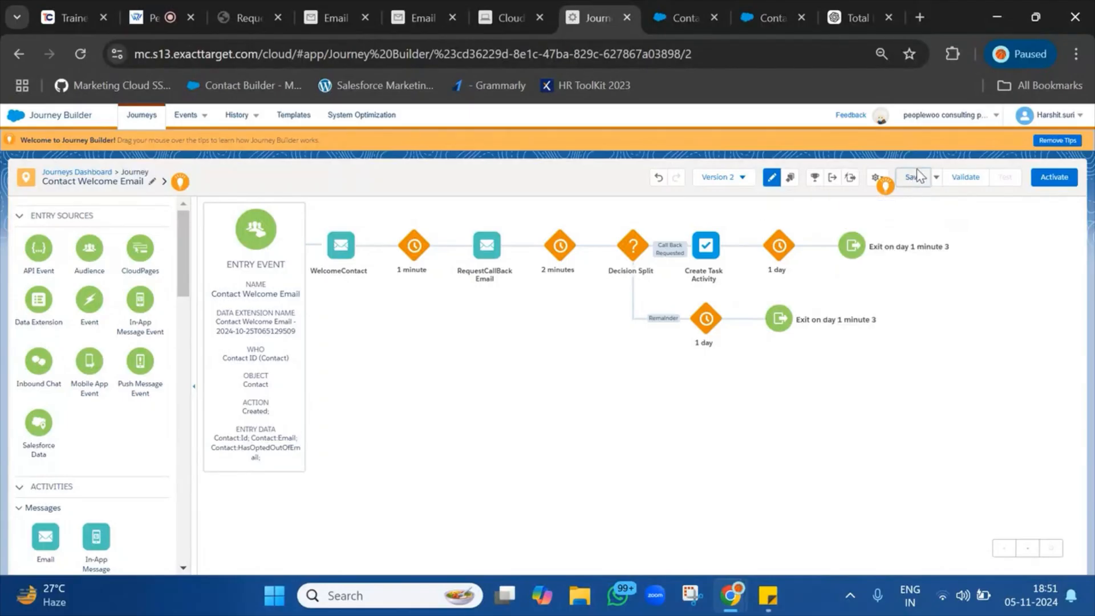
click(968, 178)
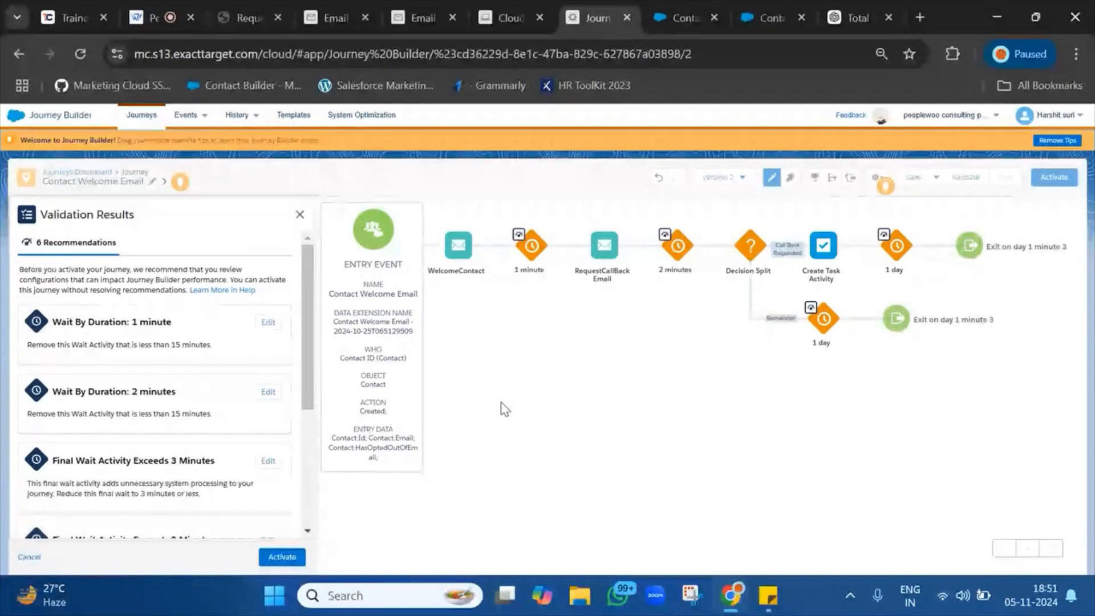
Activate the new Contact Welcome Email journey version, confirm it, and dismiss the success message.
scroll(209, 399, down, 5)
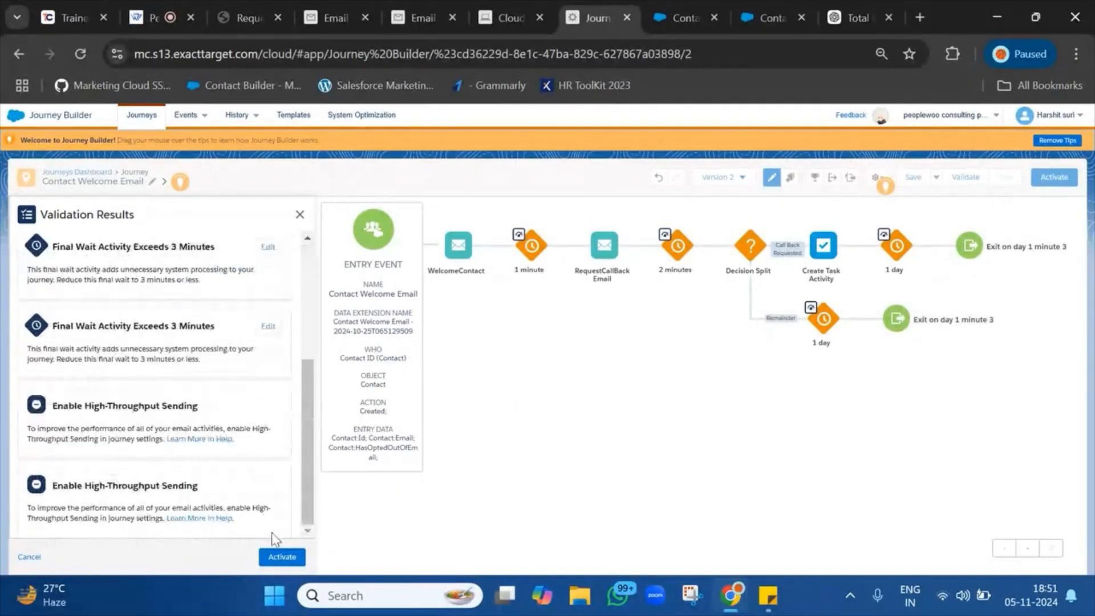
click(279, 562)
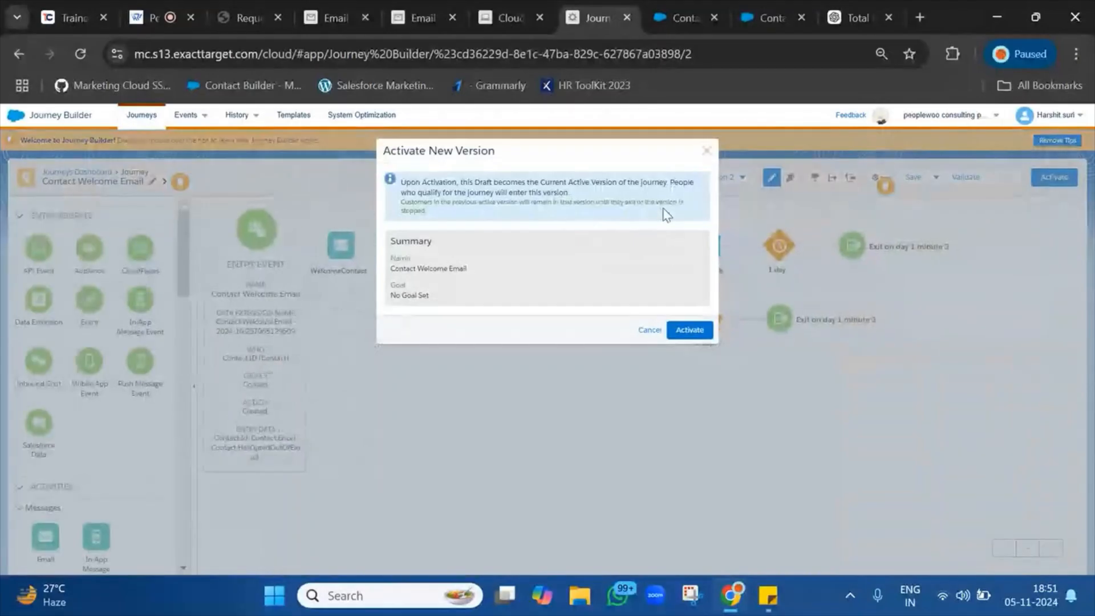
click(690, 331)
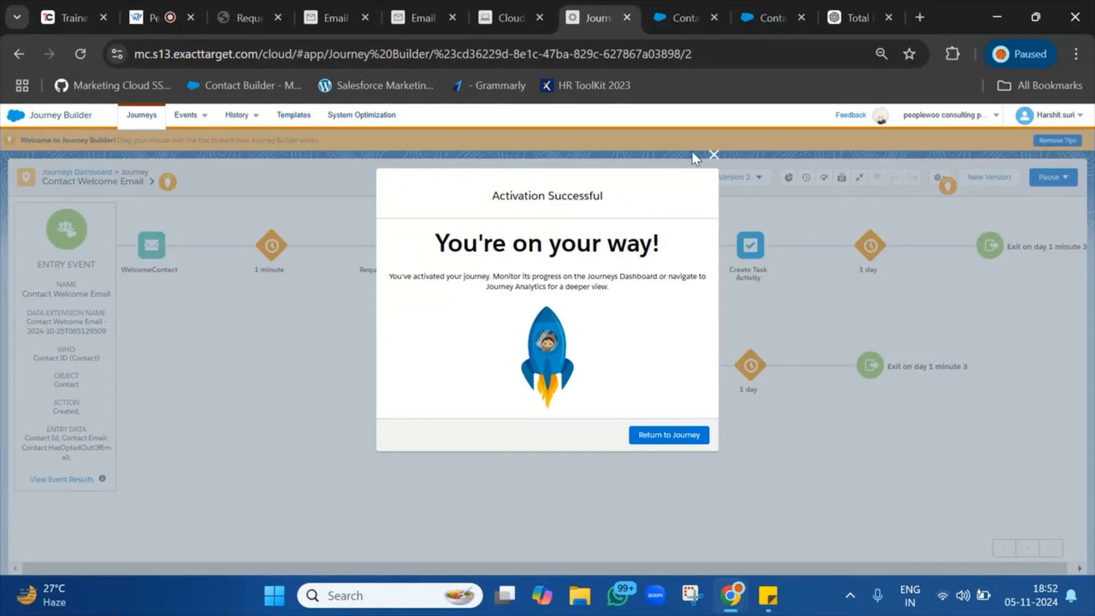
click(715, 154)
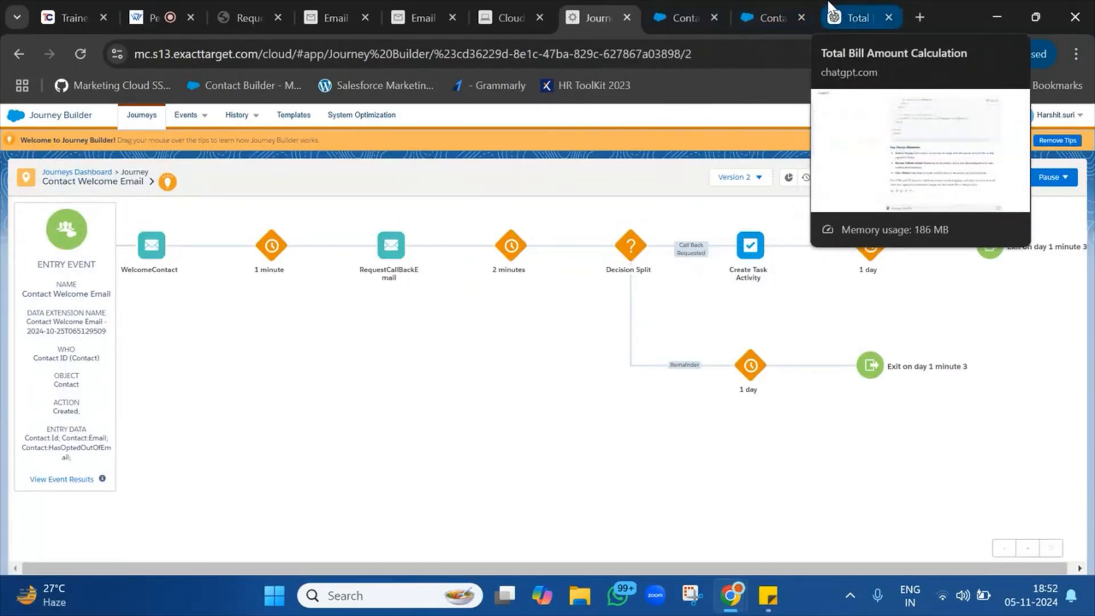
click(724, 3)
Delete both contacts from the refreshed My Contacts list.
click(779, 5)
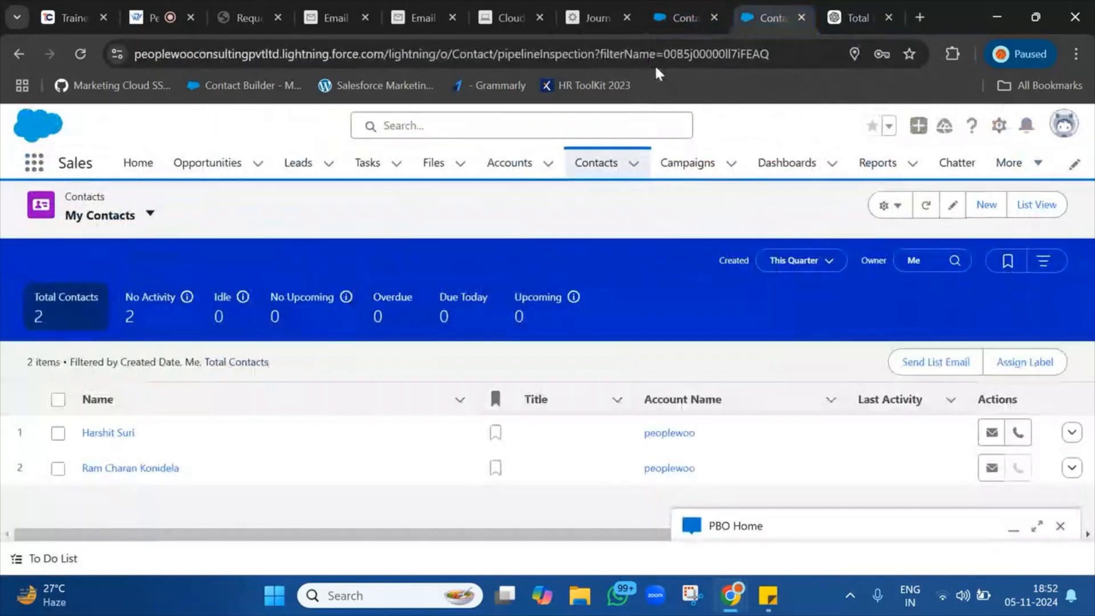
click(597, 166)
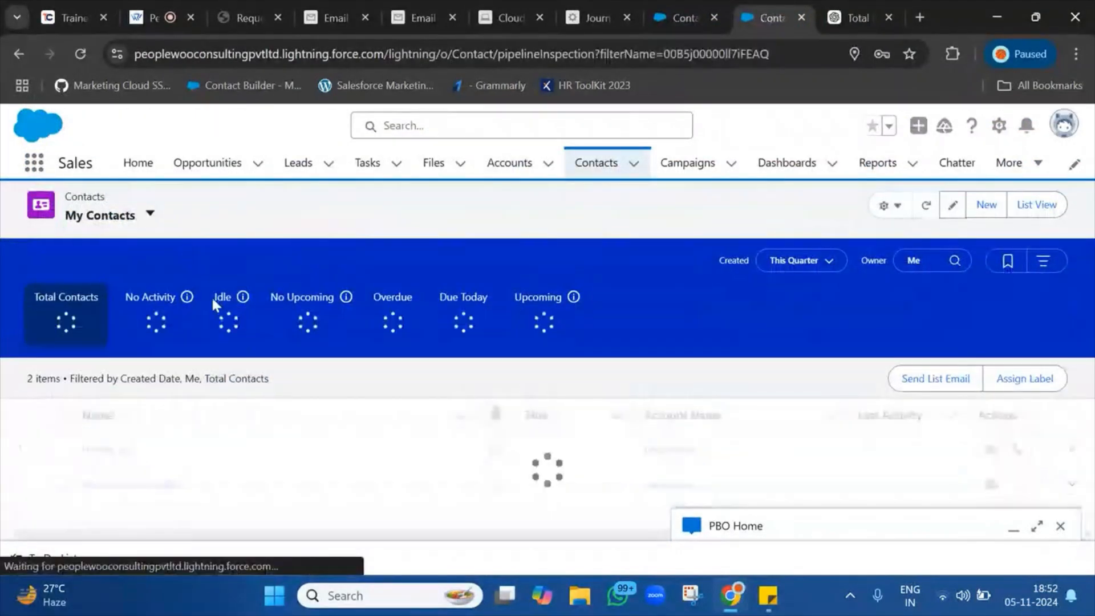
click(57, 433)
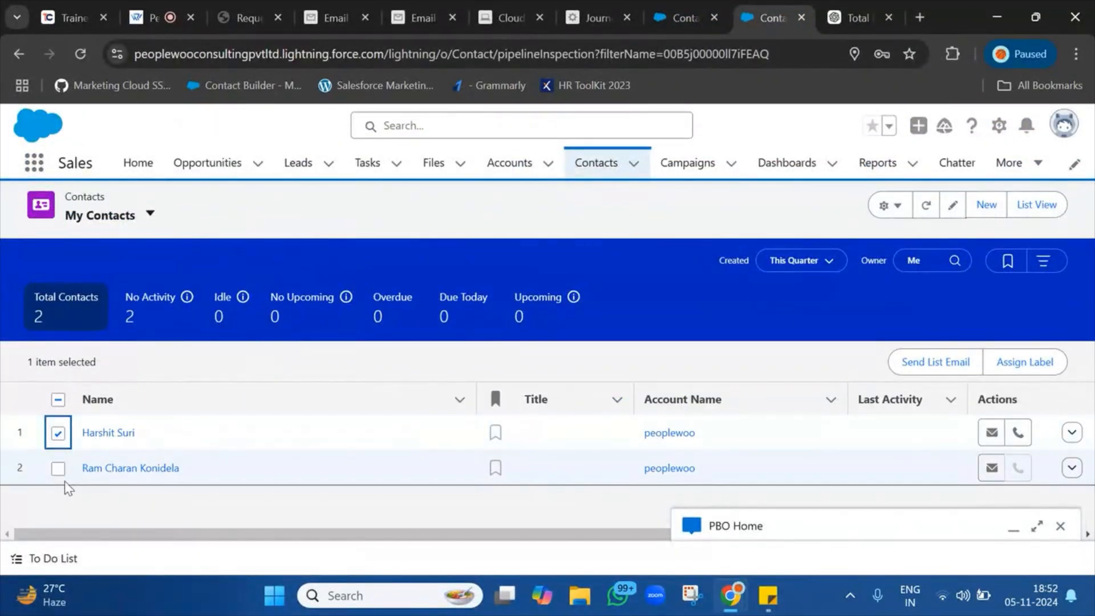
click(57, 469)
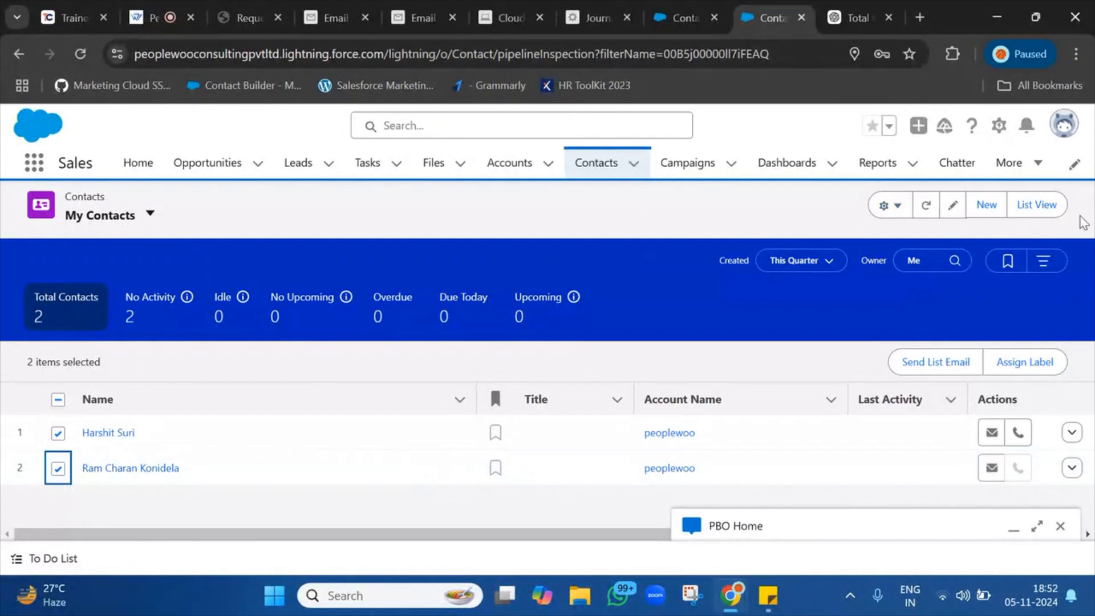
click(904, 216)
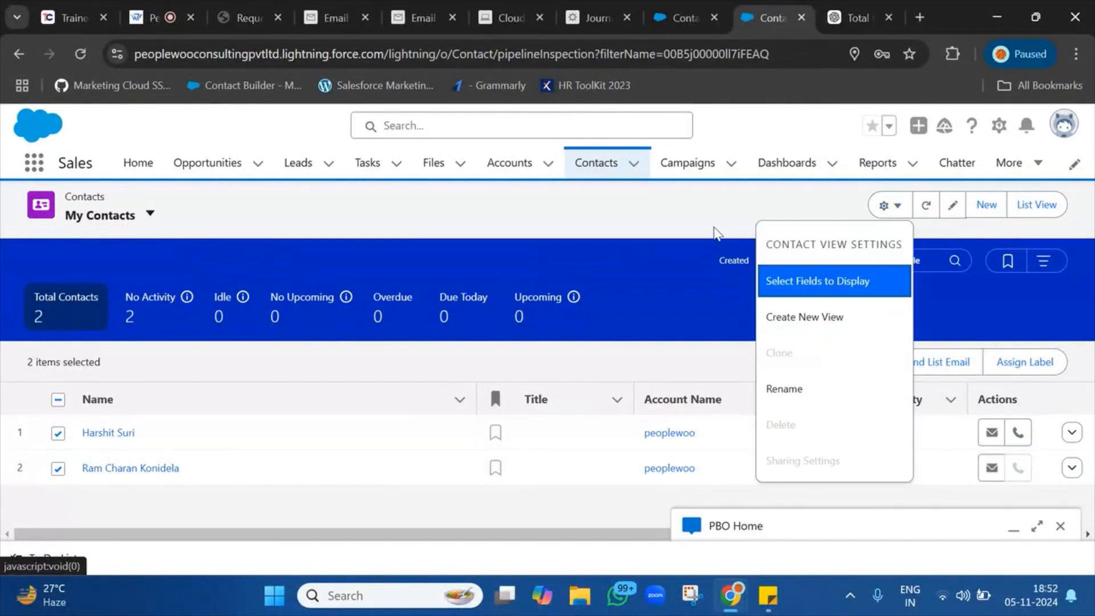
click(706, 214)
click(1072, 434)
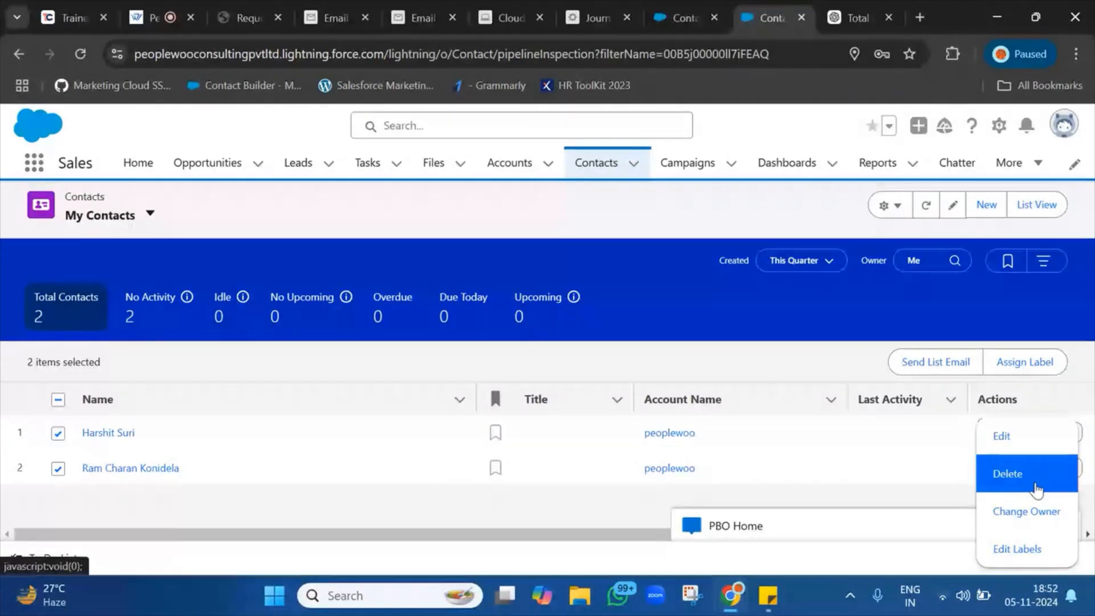
click(1034, 480)
click(783, 375)
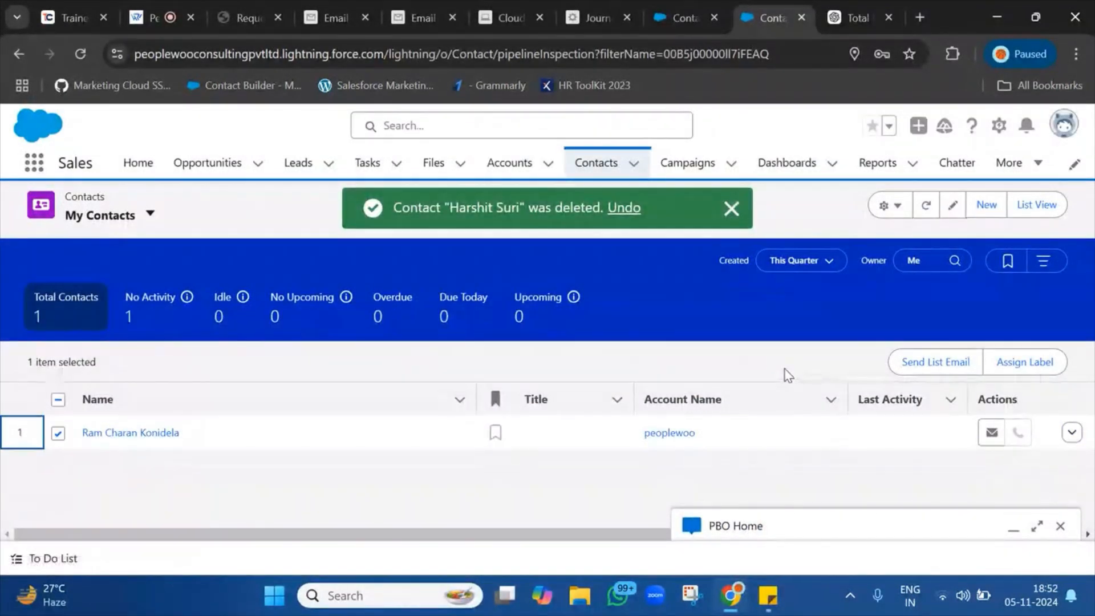
click(1071, 434)
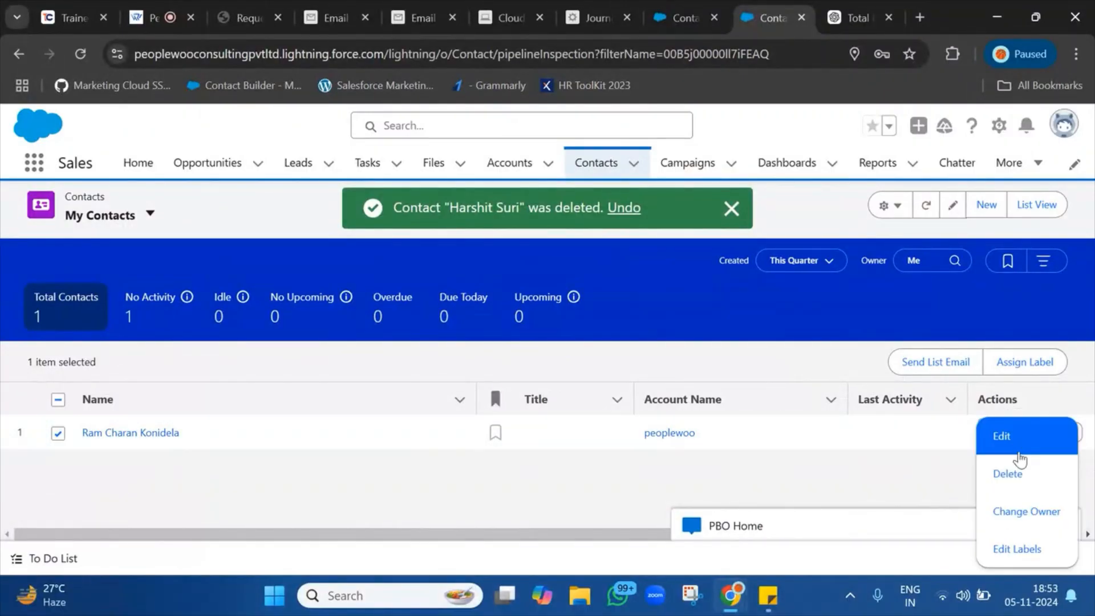
click(1004, 474)
click(774, 373)
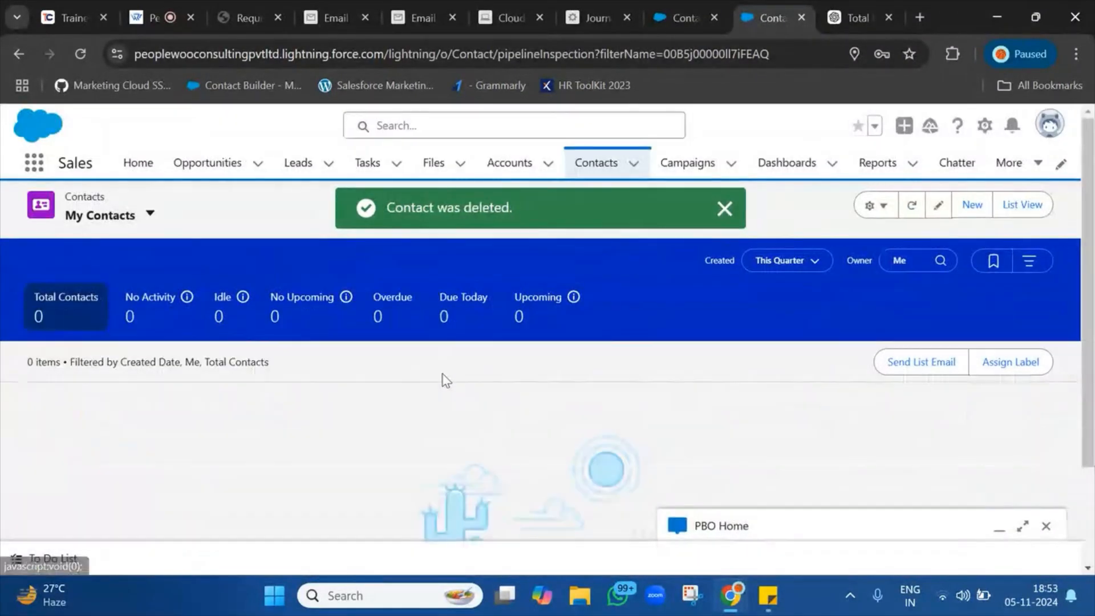
Delete the leftover contact from the Recently Viewed contacts list.
click(150, 214)
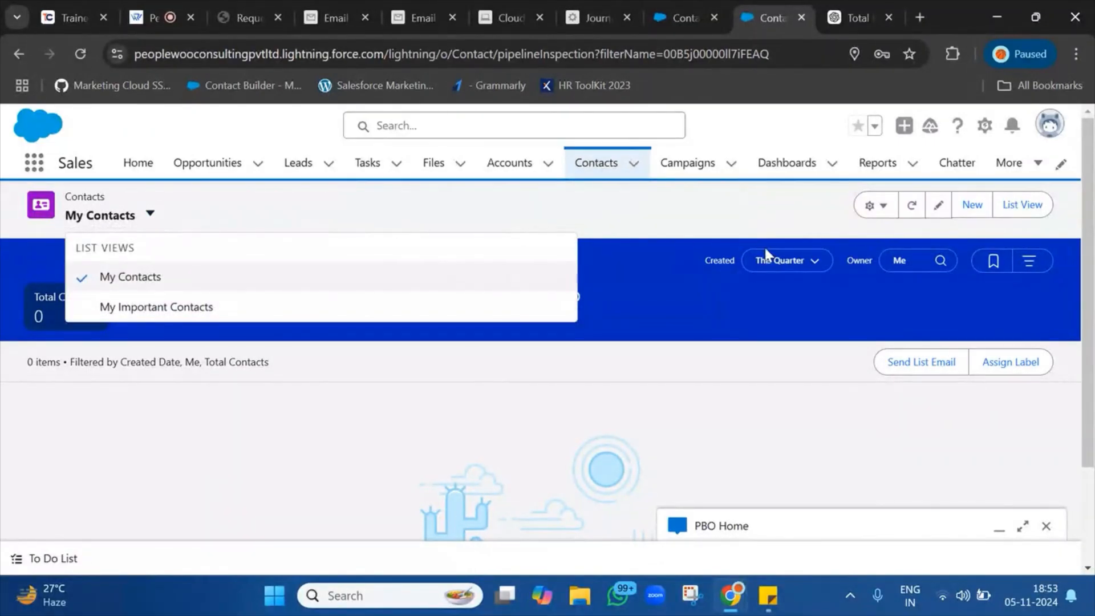
click(1020, 209)
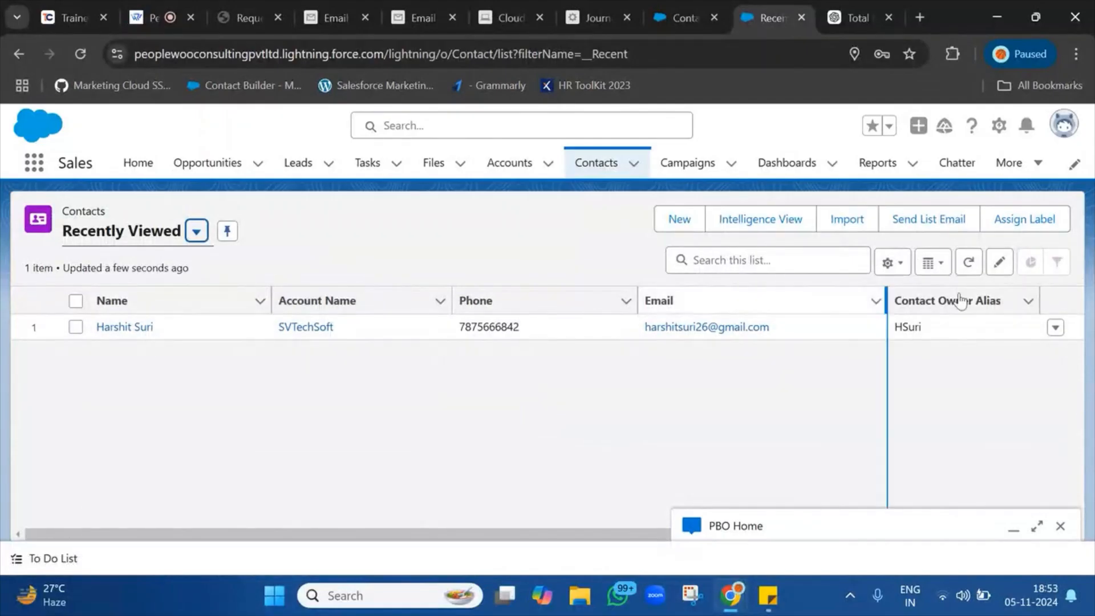
click(1056, 328)
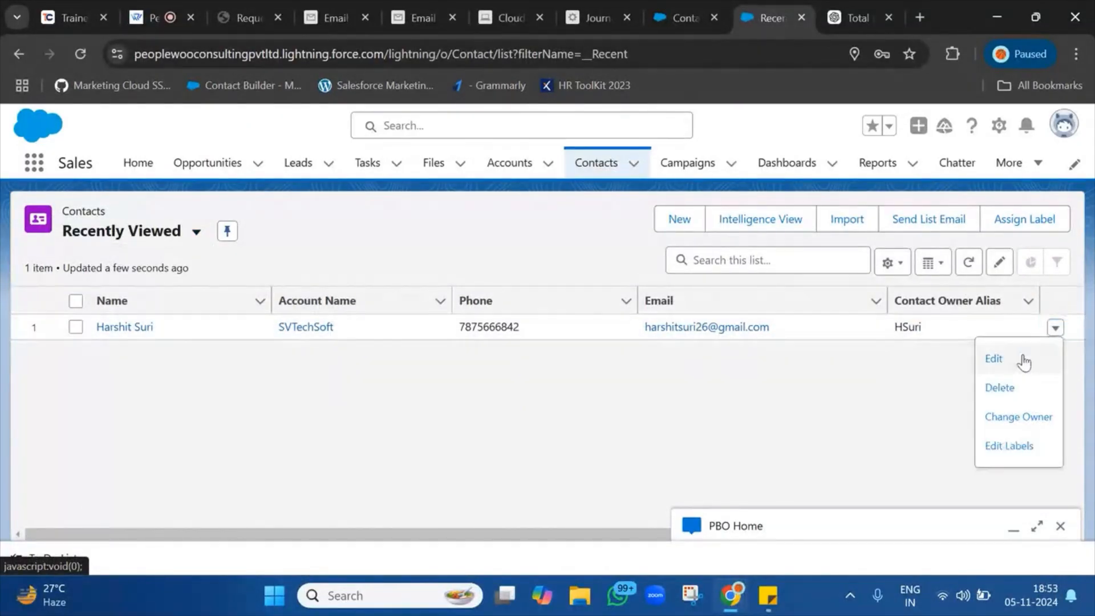
click(993, 387)
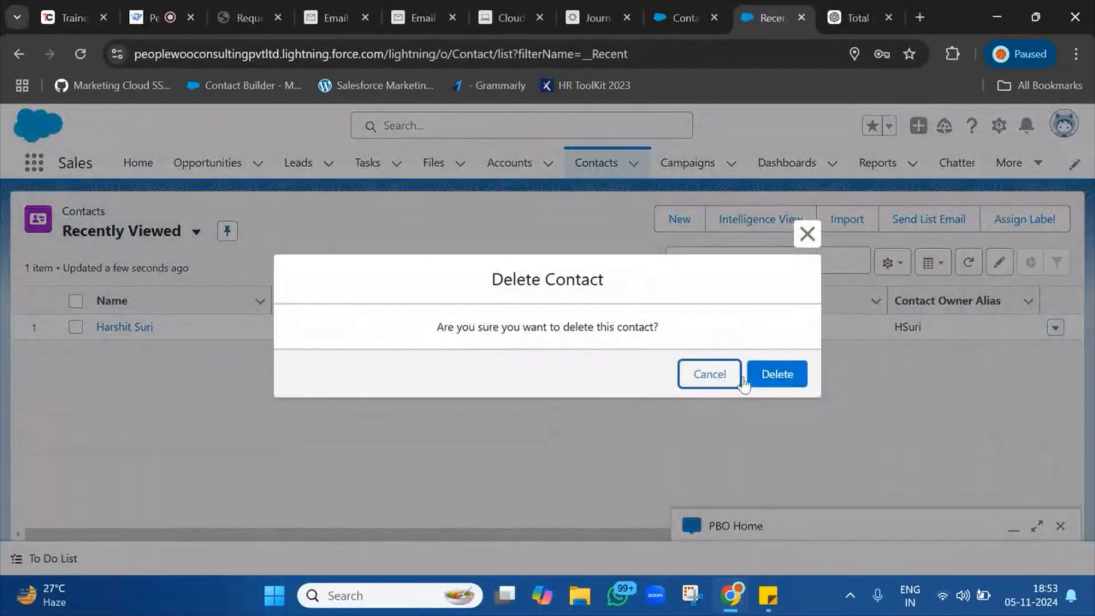
click(779, 380)
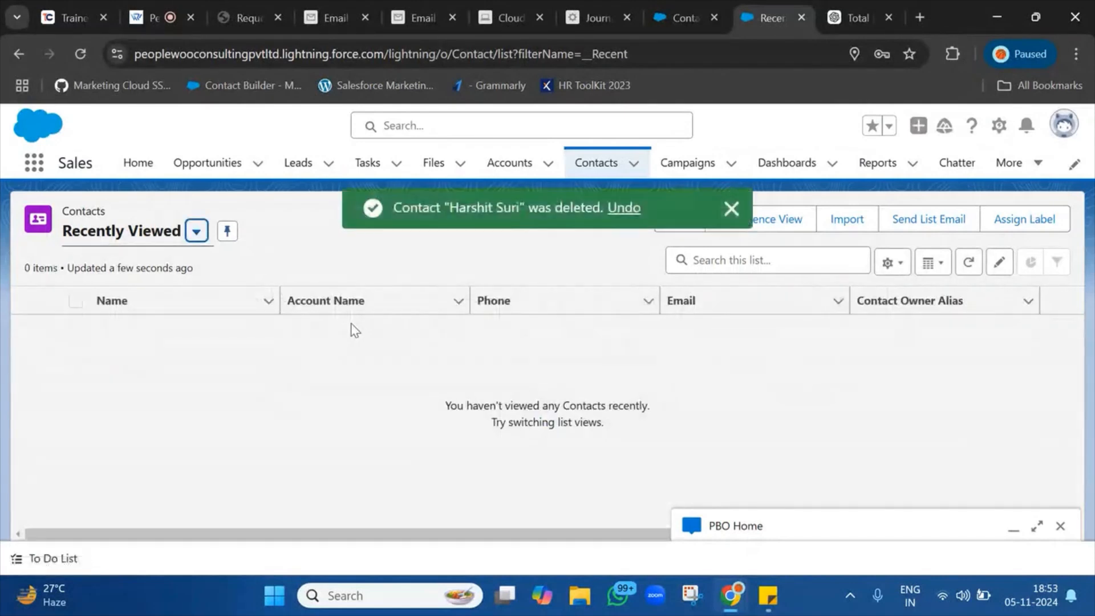
Switch to the All Contacts list view and check its 10 contacts.
click(197, 232)
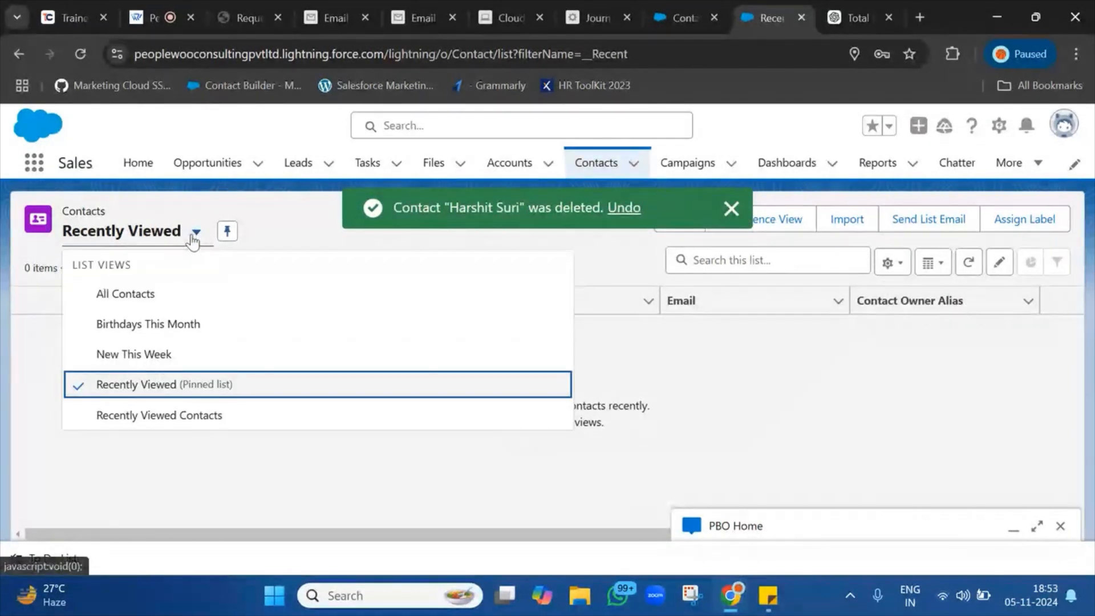
click(127, 294)
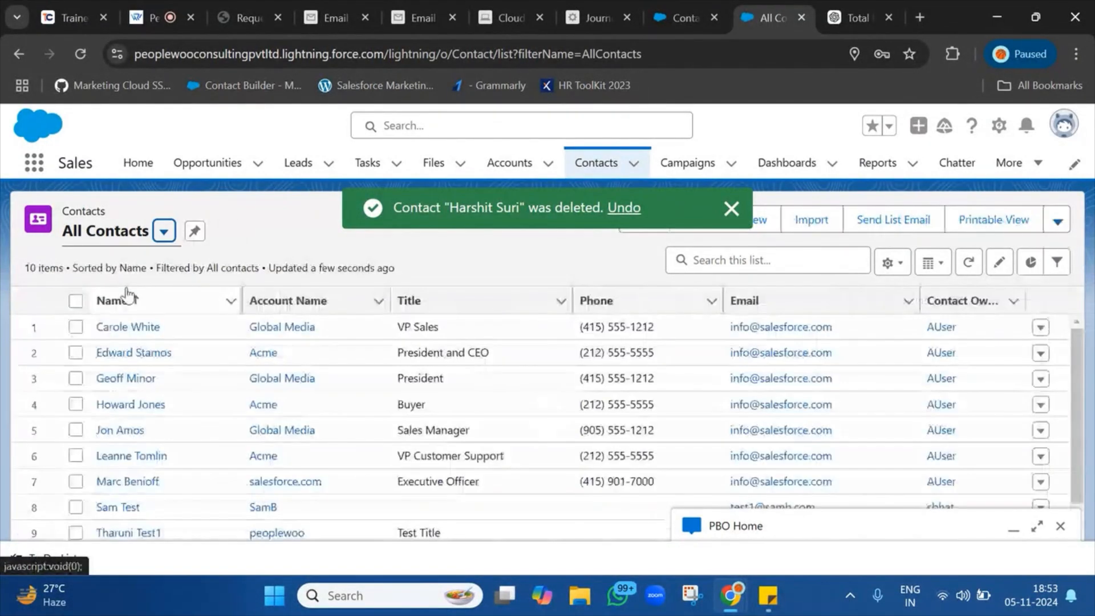
click(77, 328)
scroll(78, 525, down, 1)
scroll(76, 323, up, 1)
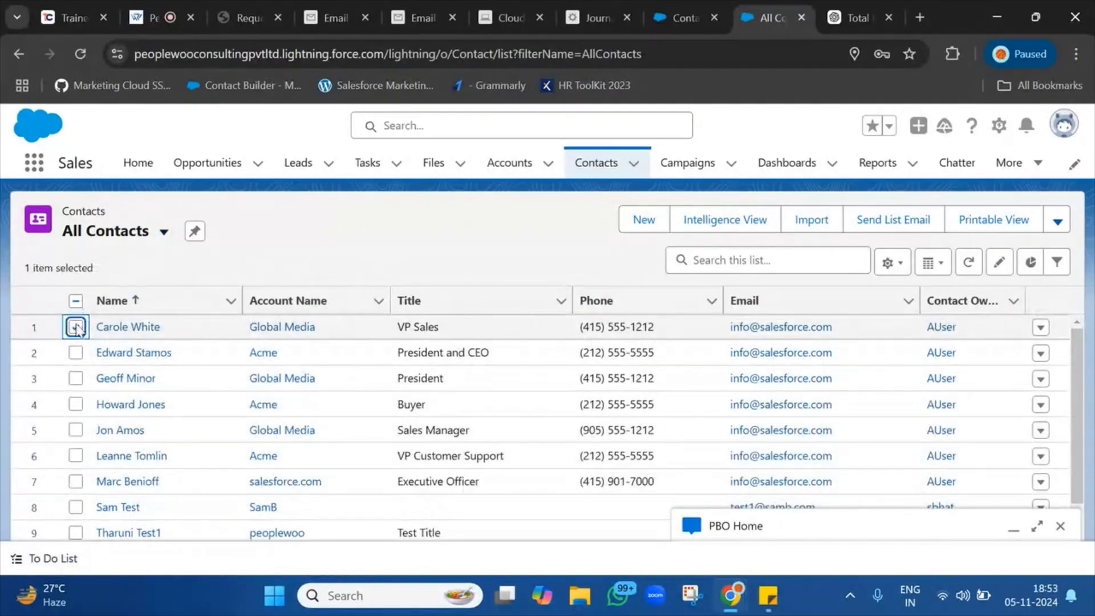
click(77, 327)
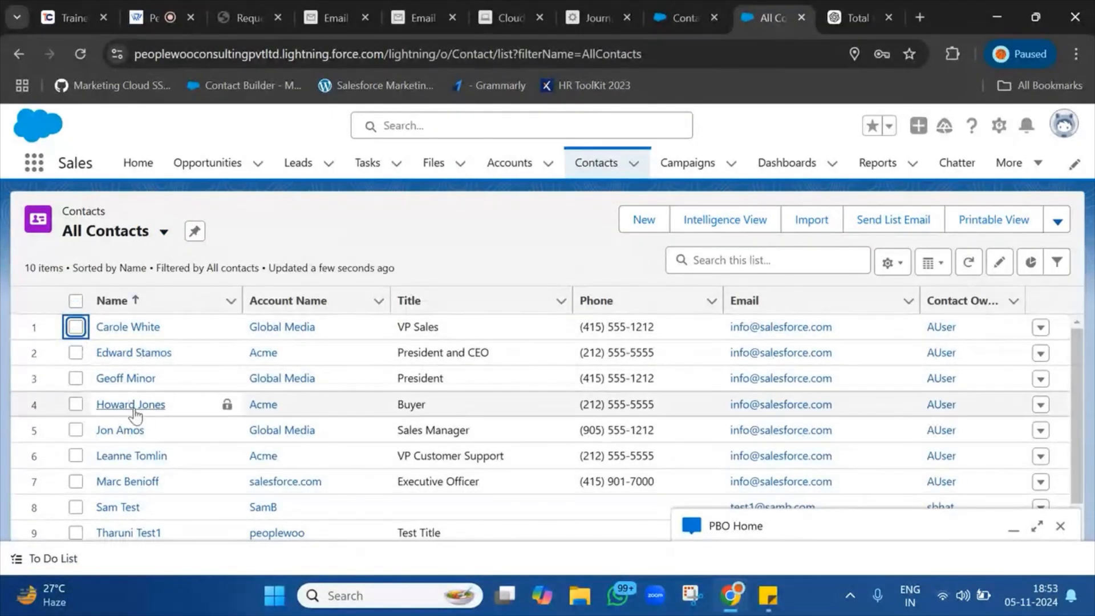
scroll(135, 415, down, 1)
scroll(190, 391, up, 1)
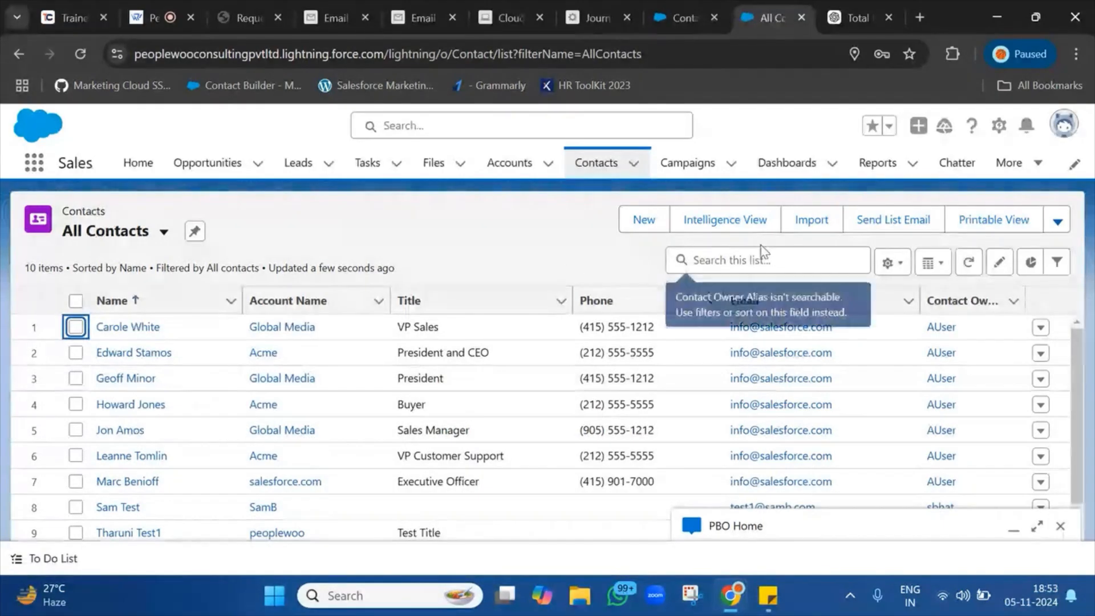
click(643, 220)
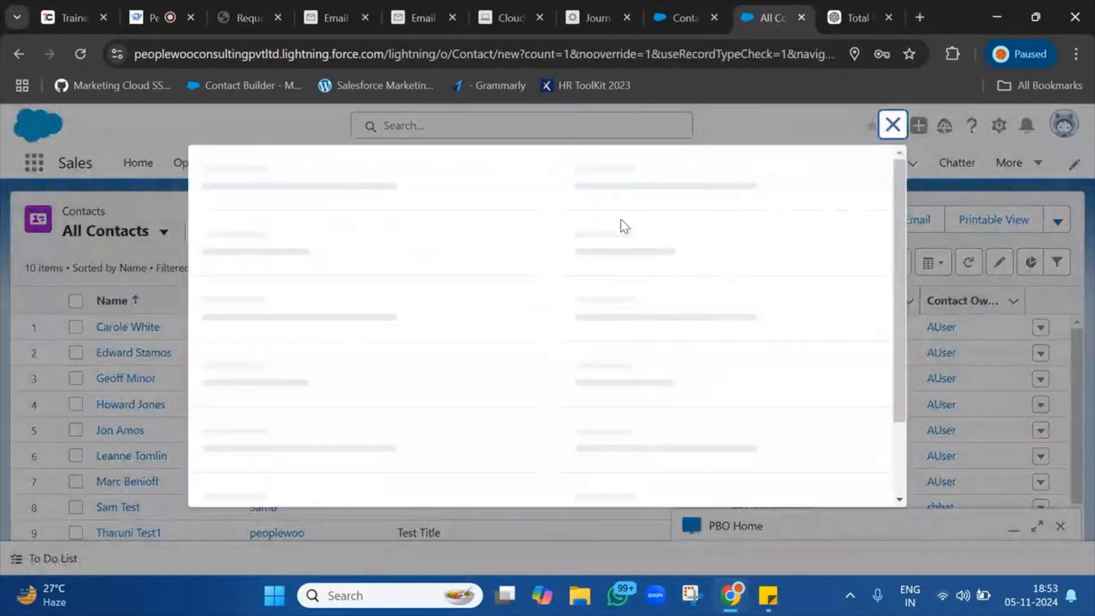
Set the new contact's salutation to Mr. and autofill the contact's name.
click(338, 378)
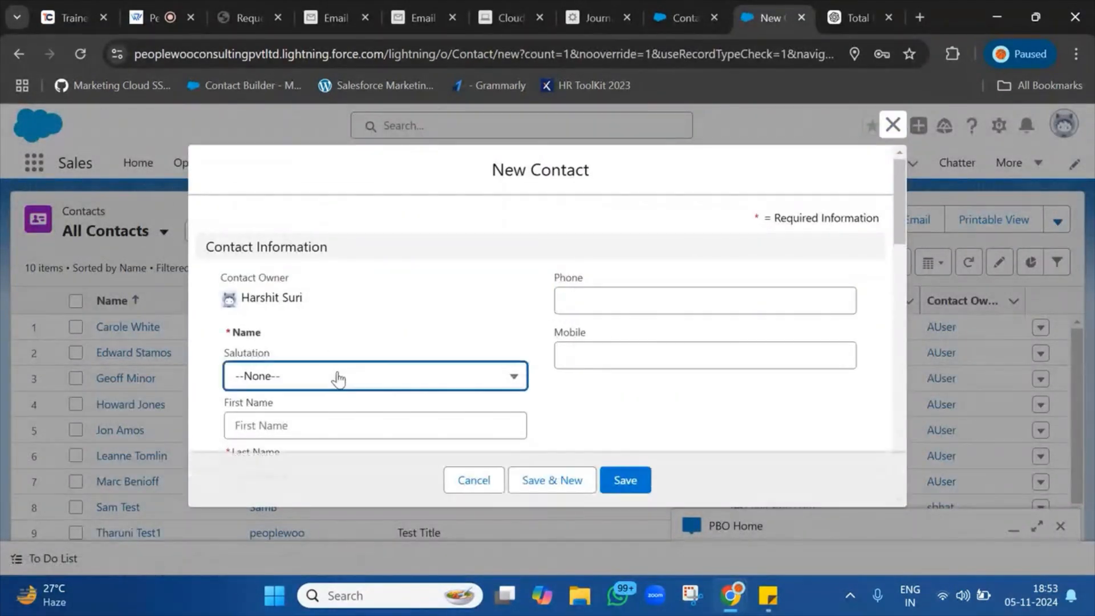
click(280, 191)
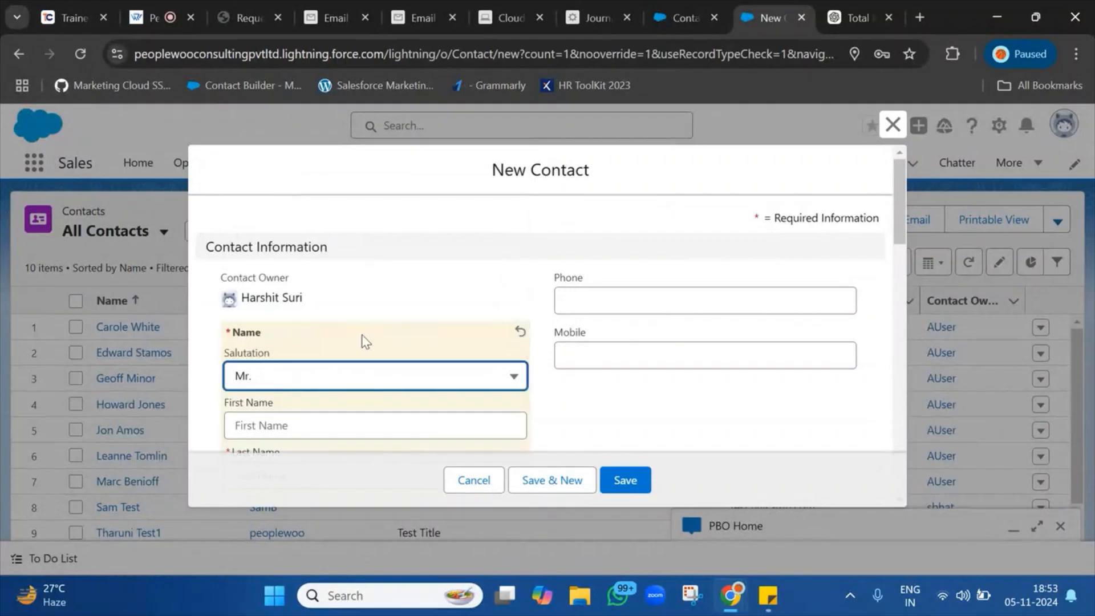
scroll(363, 333, down, 3)
click(362, 279)
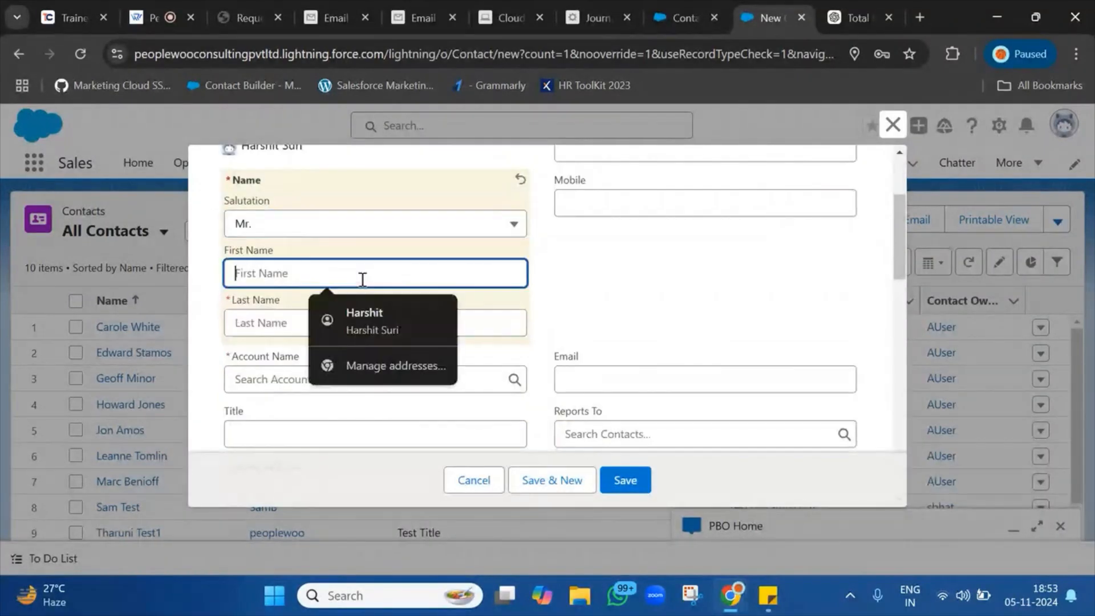
click(358, 311)
Replace the autofilled e-mail with the contact's work e-mail address.
click(723, 380)
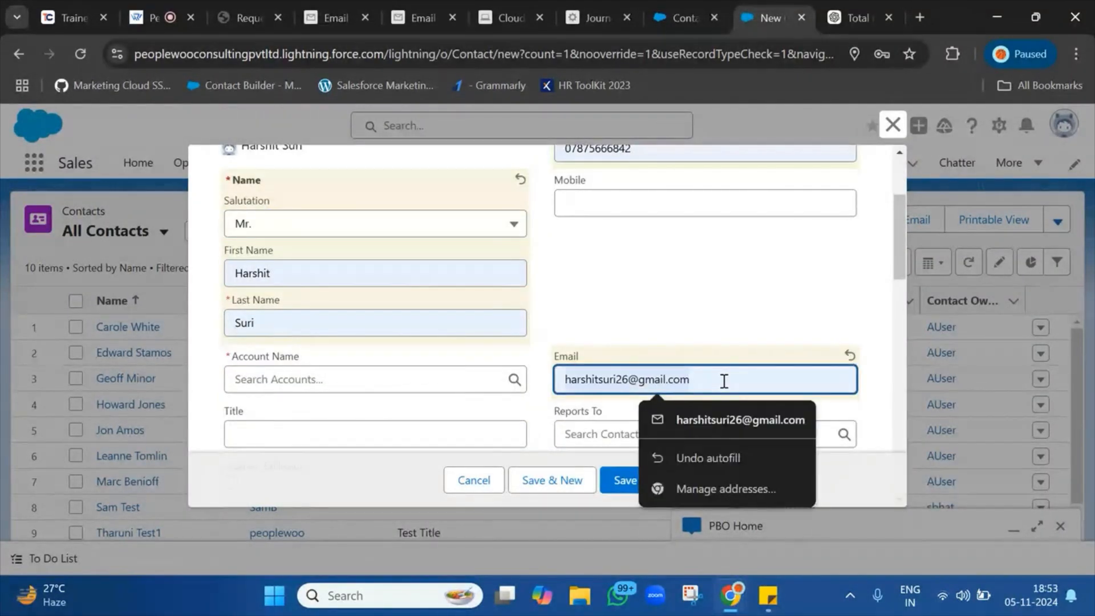
key(ctrl+a)
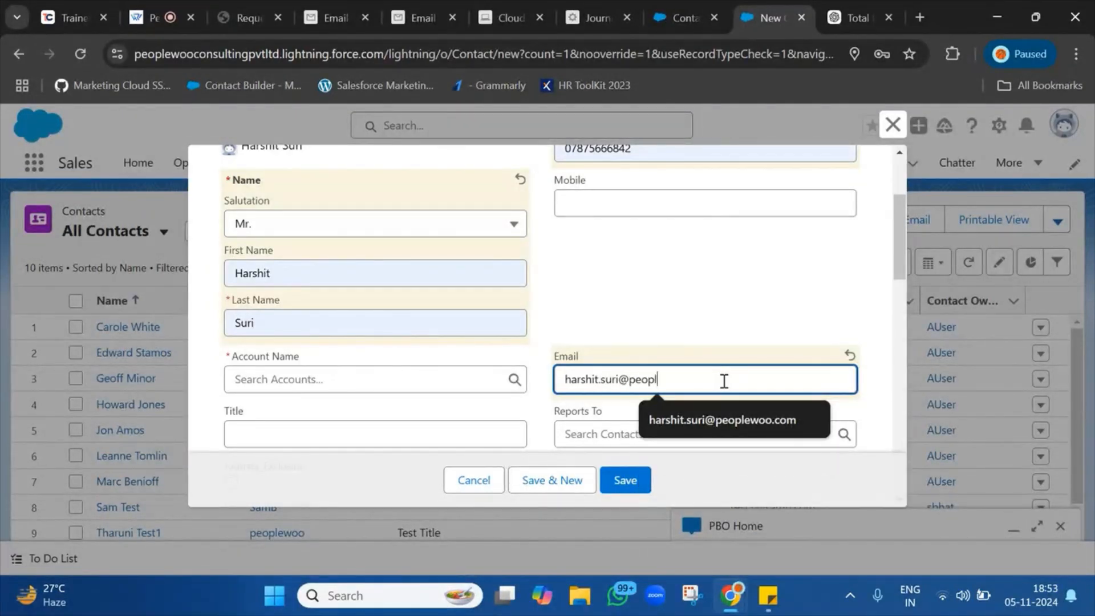
click(726, 415)
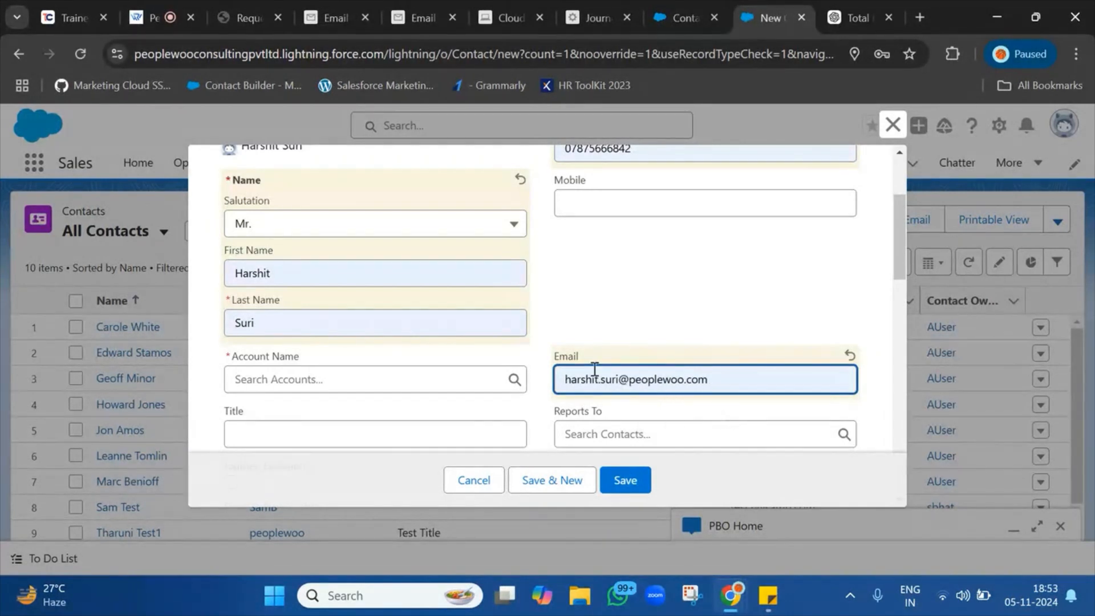
Link the contact to the peoplewoo account and save it.
scroll(574, 350, down, 3)
click(356, 198)
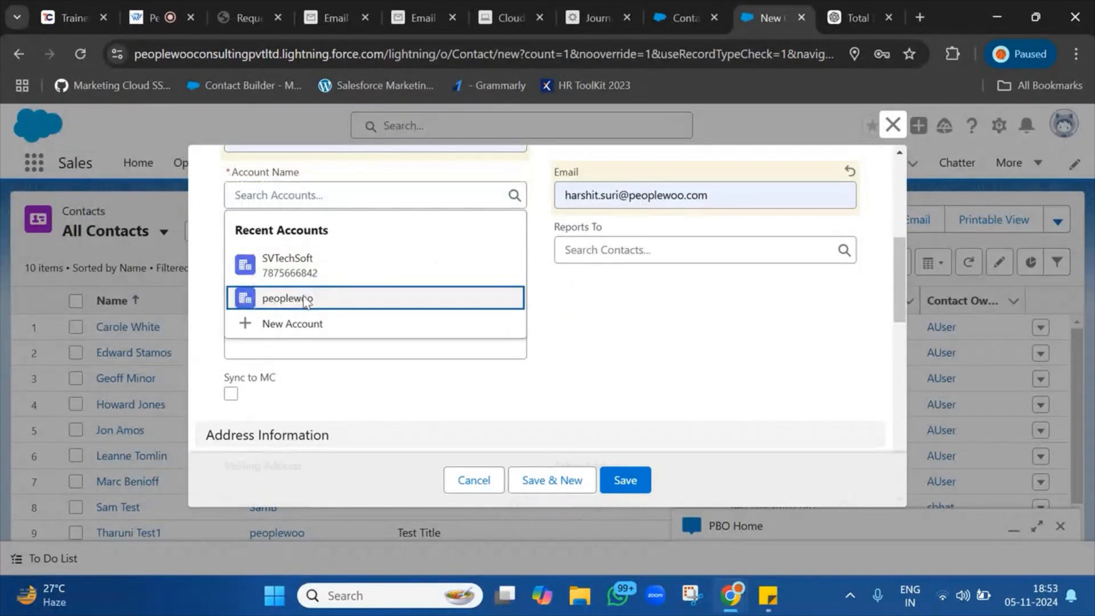
click(304, 300)
scroll(421, 298, down, 10)
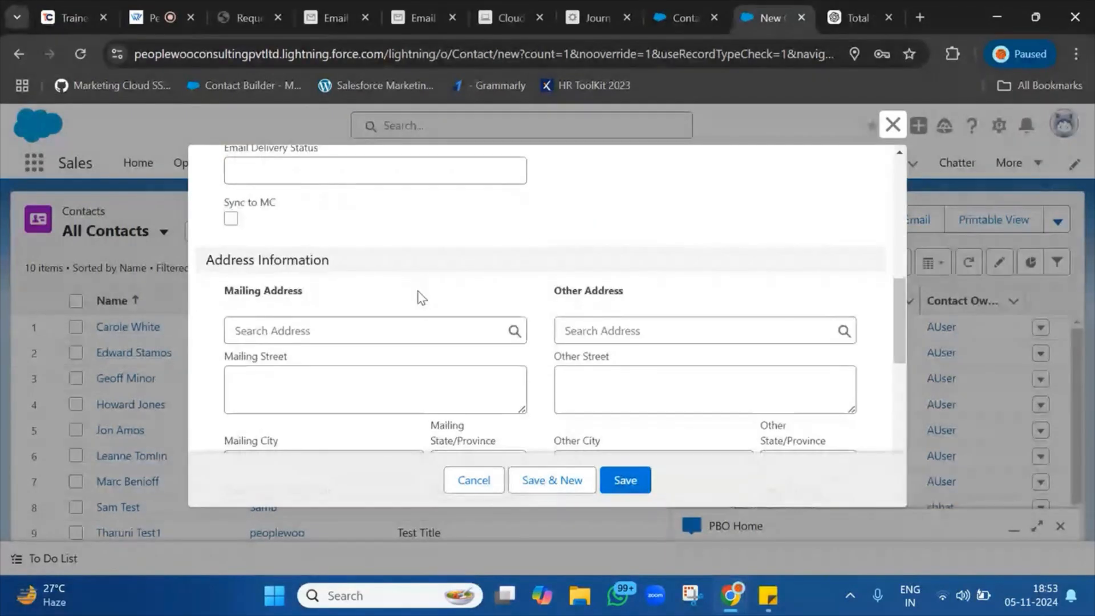
scroll(421, 298, down, 1)
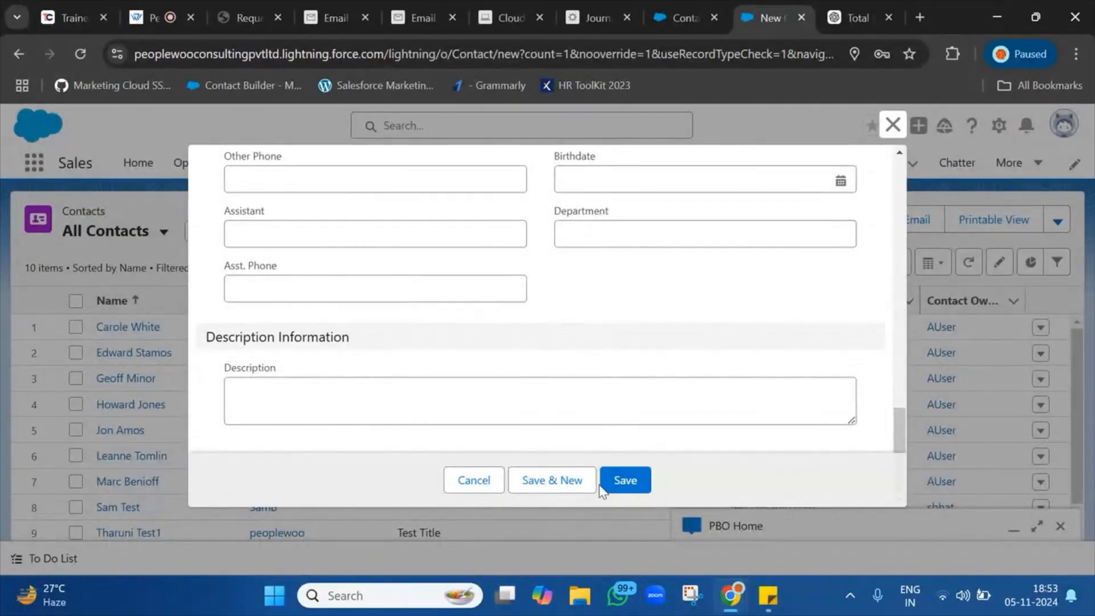
click(626, 482)
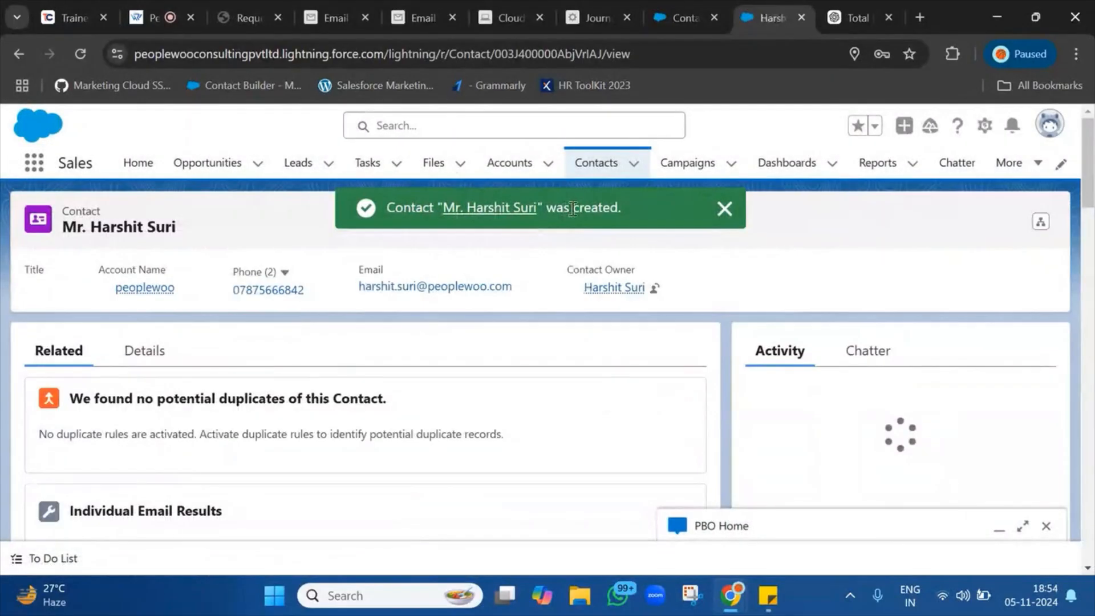
Copy the entry data extension name 'Contact Welcome Email - 2024-10-25T065129509' from the journey.
click(732, 213)
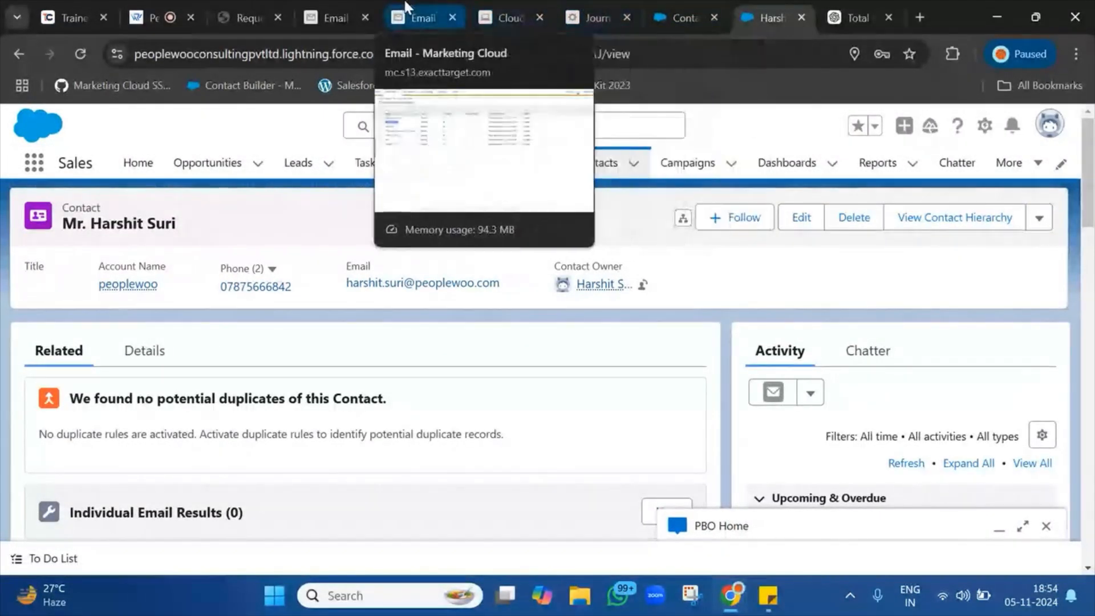
click(421, 18)
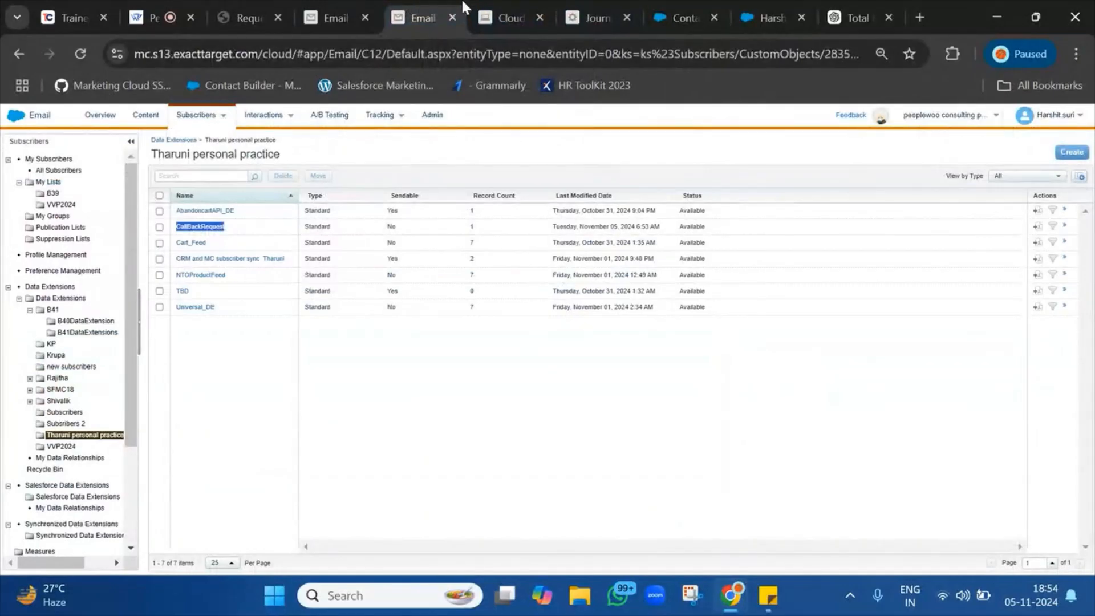
click(510, 18)
click(596, 18)
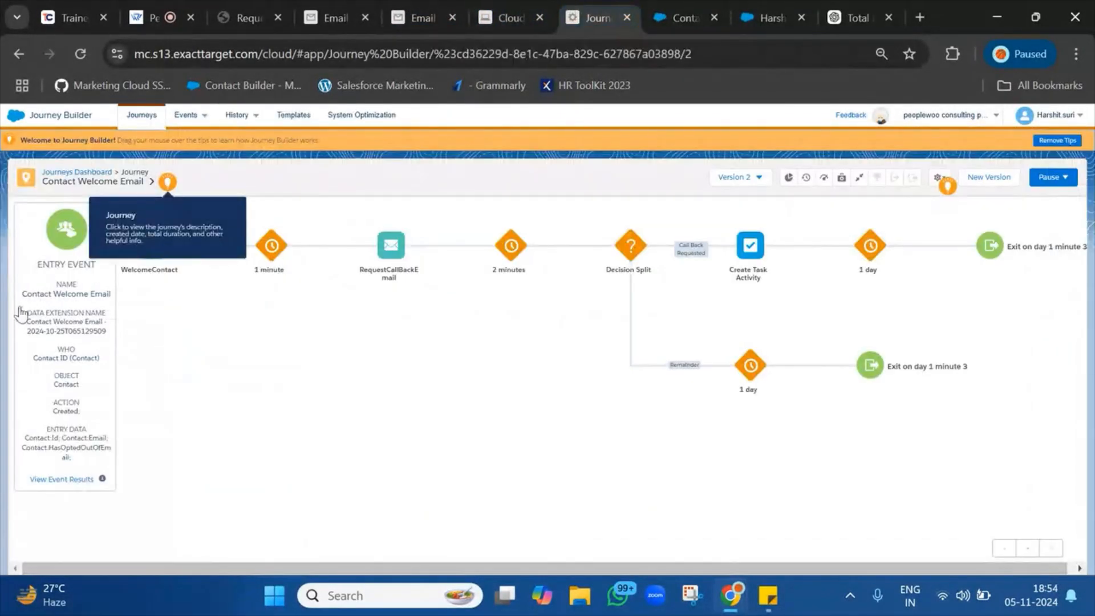
click(44, 317)
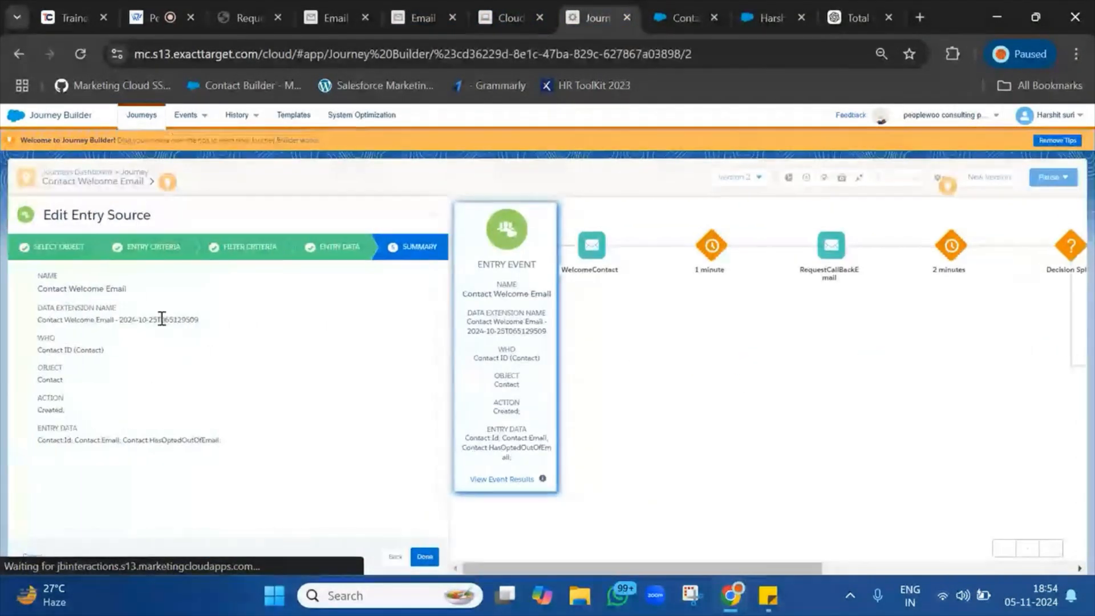
triple_click(162, 319)
key(ctrl+c)
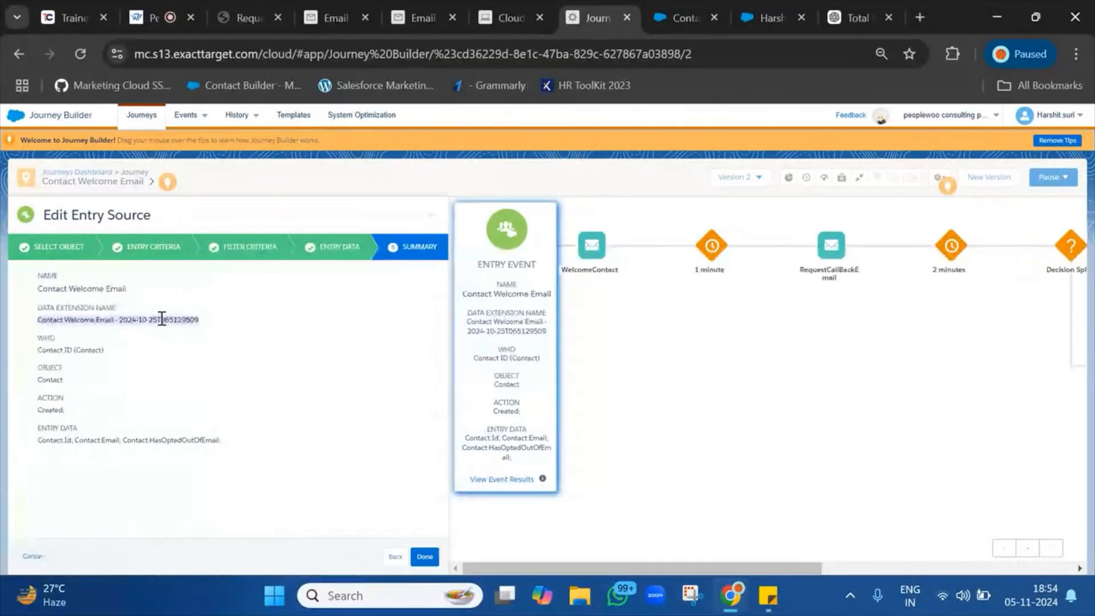
Go back to Email Studio's top-level Data Extensions folder.
click(536, 5)
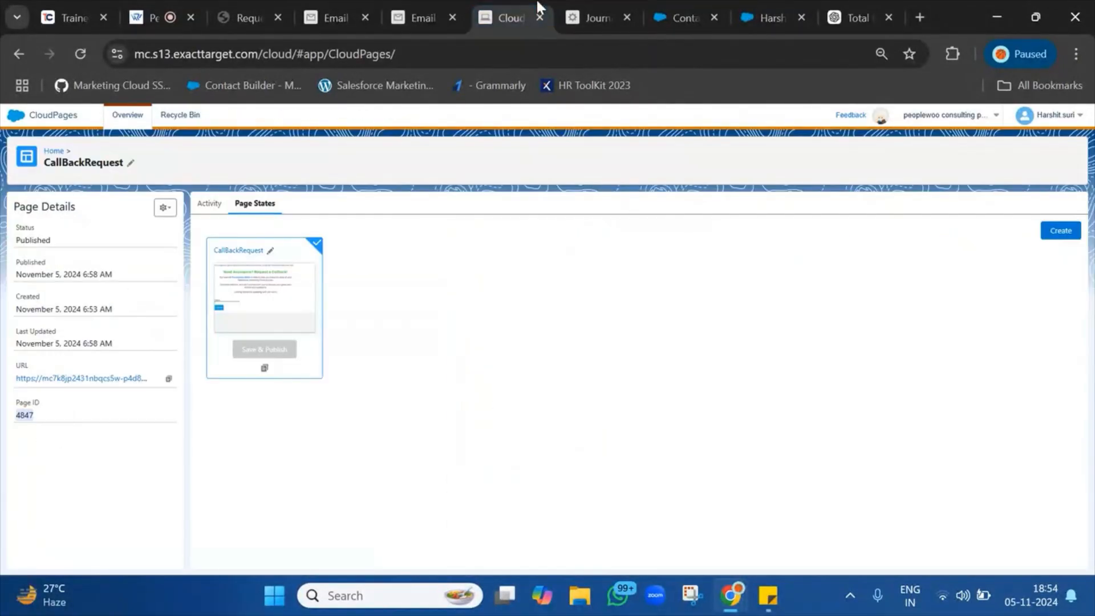
click(427, 2)
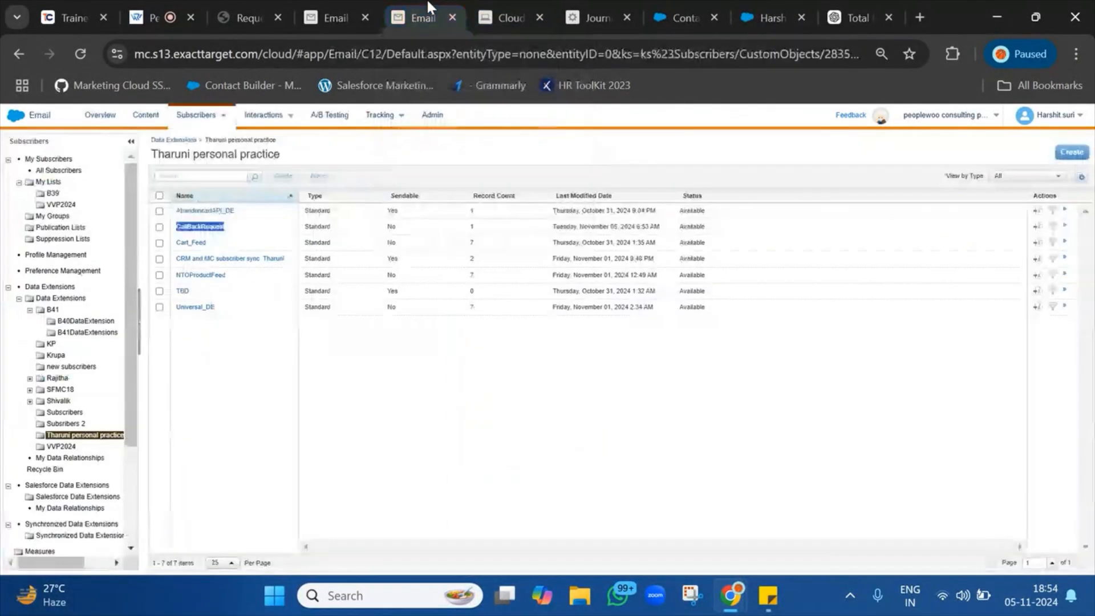
click(61, 298)
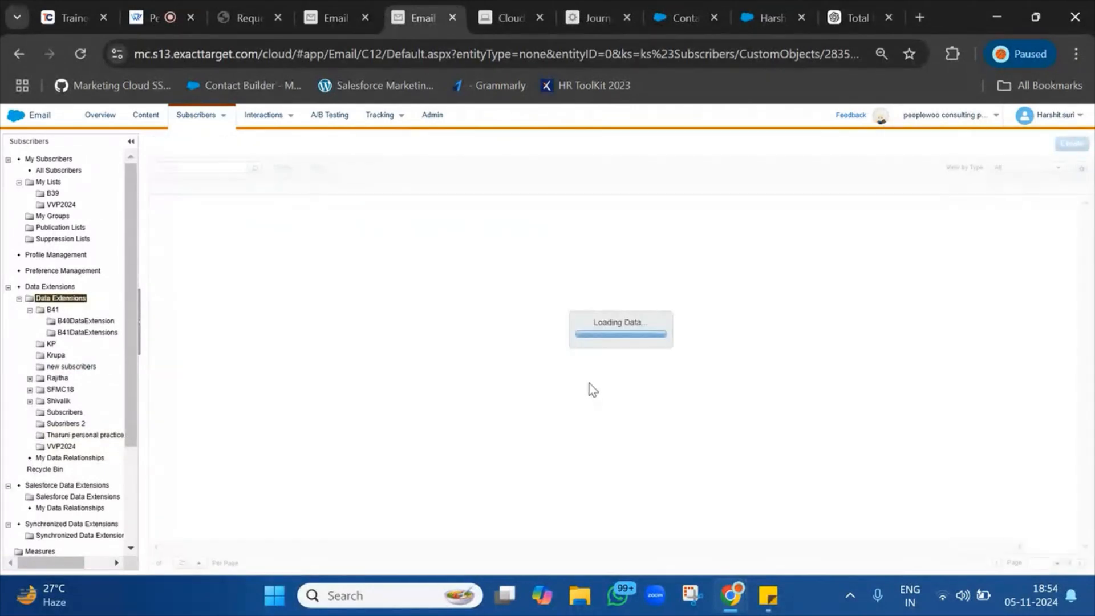
Find the Contact Welcome Email data extension and confirm its Records tab holds one row.
key(ctrl+f)
key(ctrl+v)
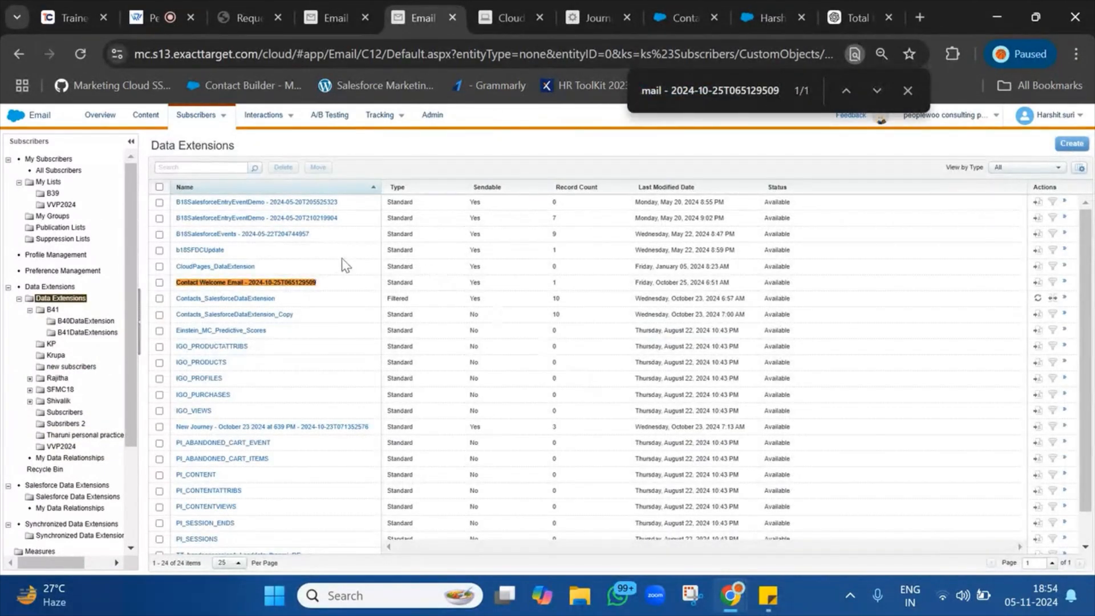
click(297, 283)
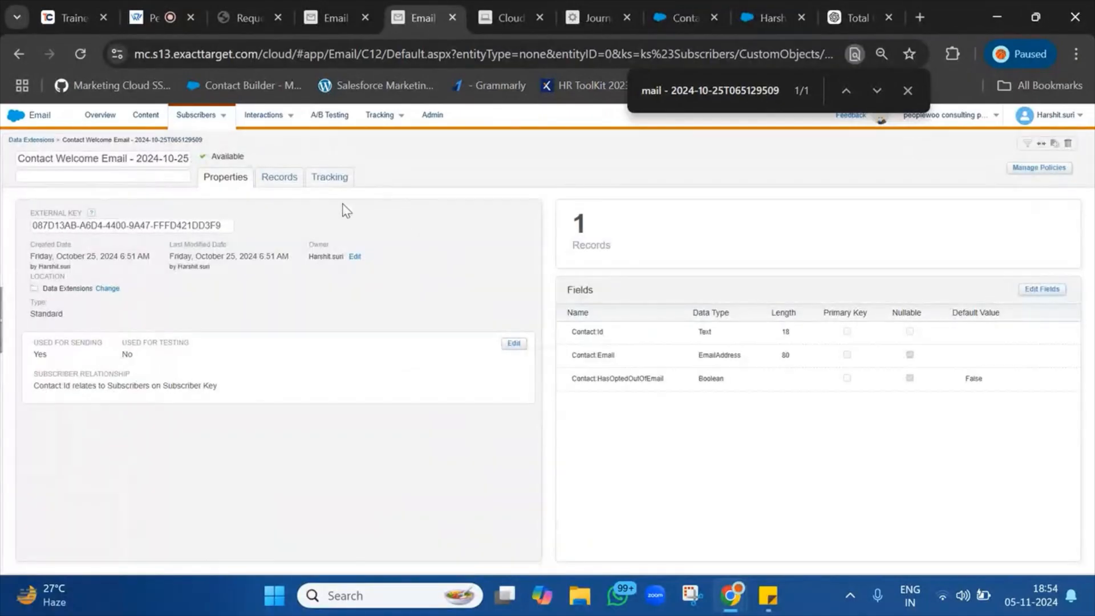
click(270, 182)
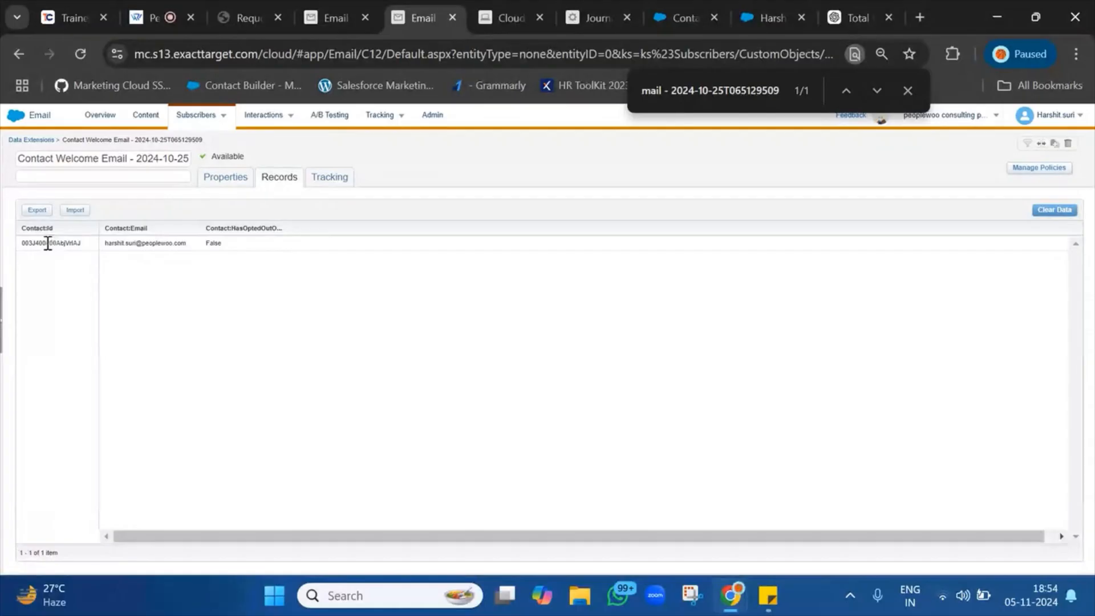
drag(22, 243, 276, 267)
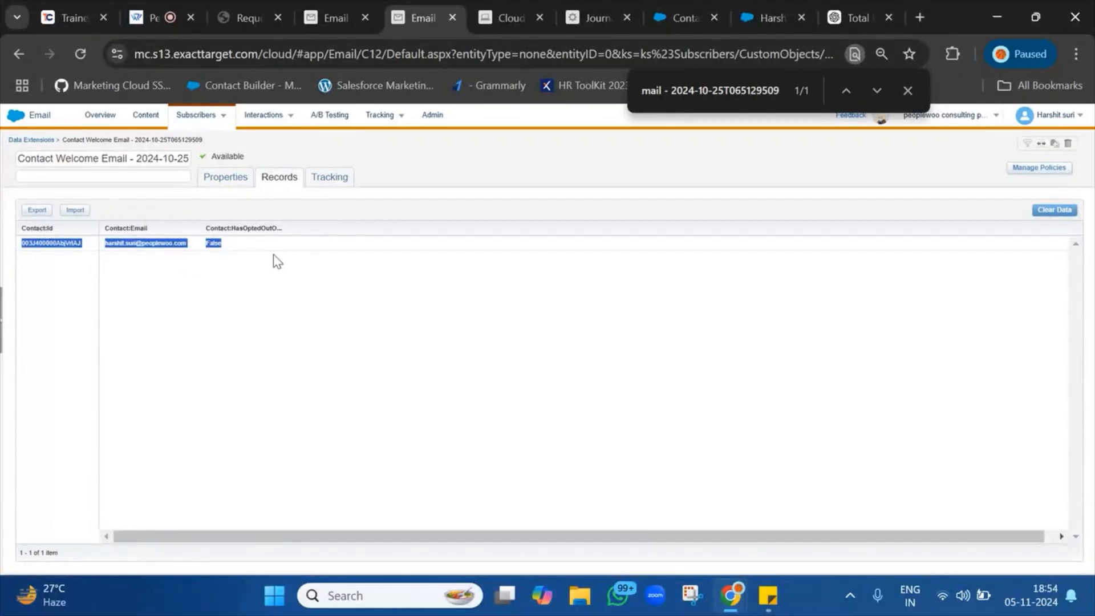
click(632, 6)
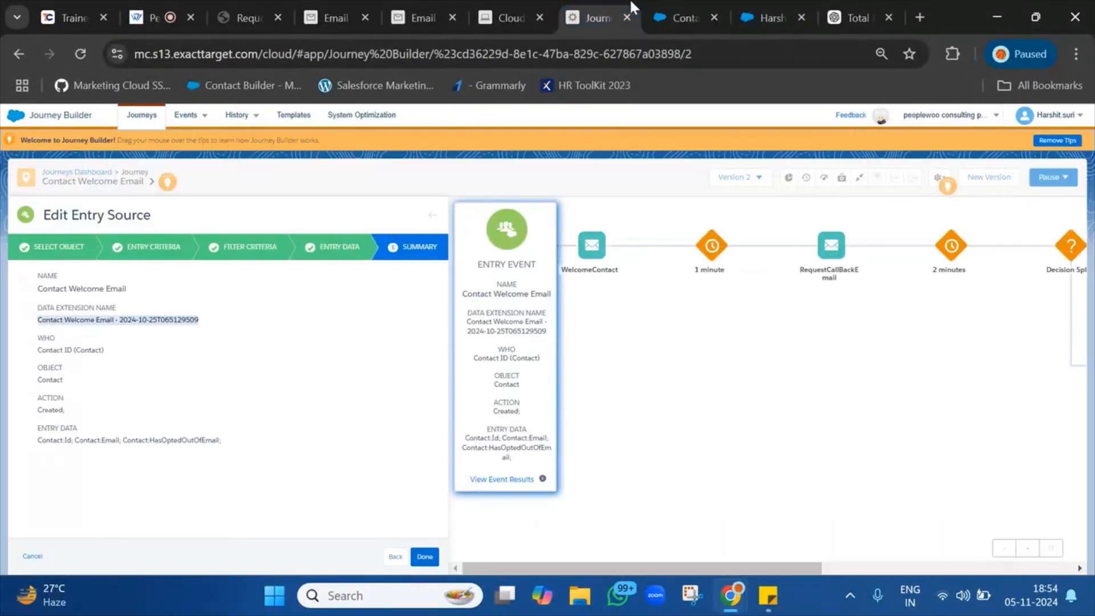
click(435, 217)
Reload the journey and check the version list: Version 2 running, Version 1 Finishing.
click(80, 54)
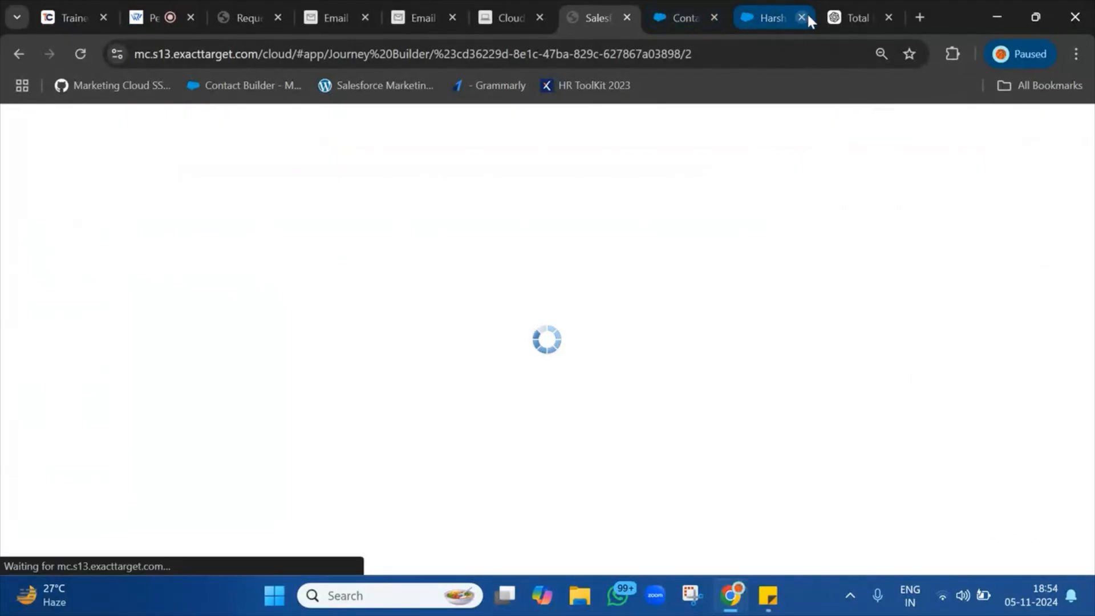
click(888, 17)
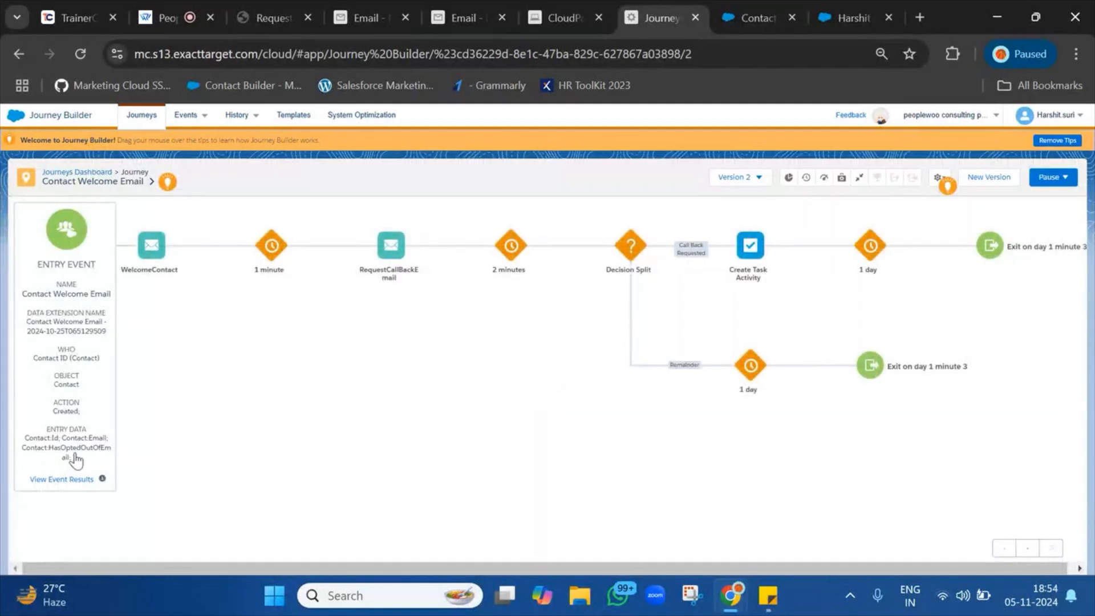
click(72, 465)
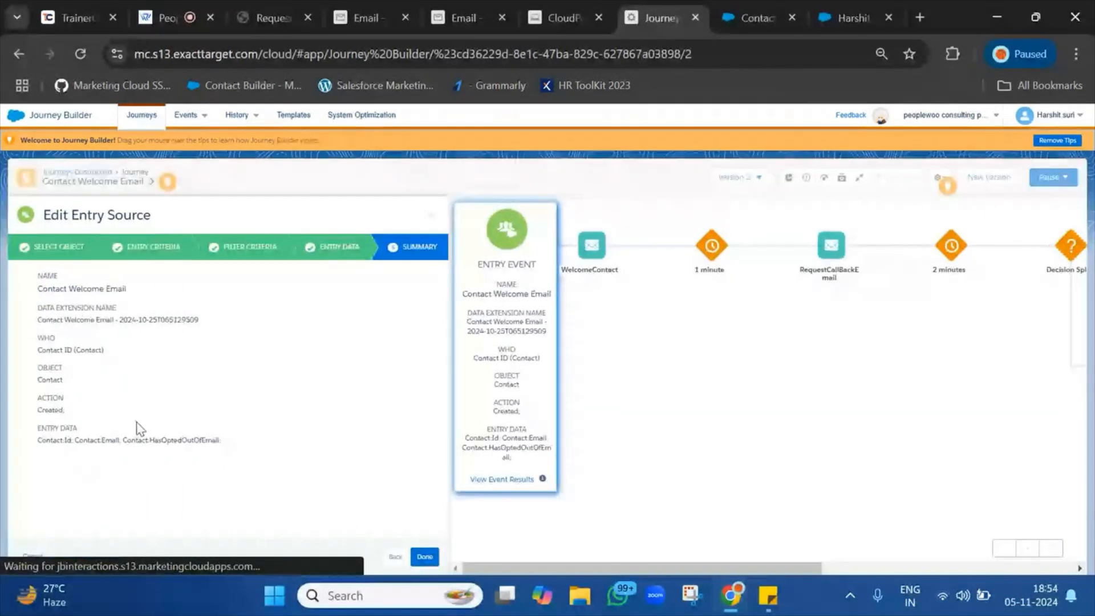
click(431, 217)
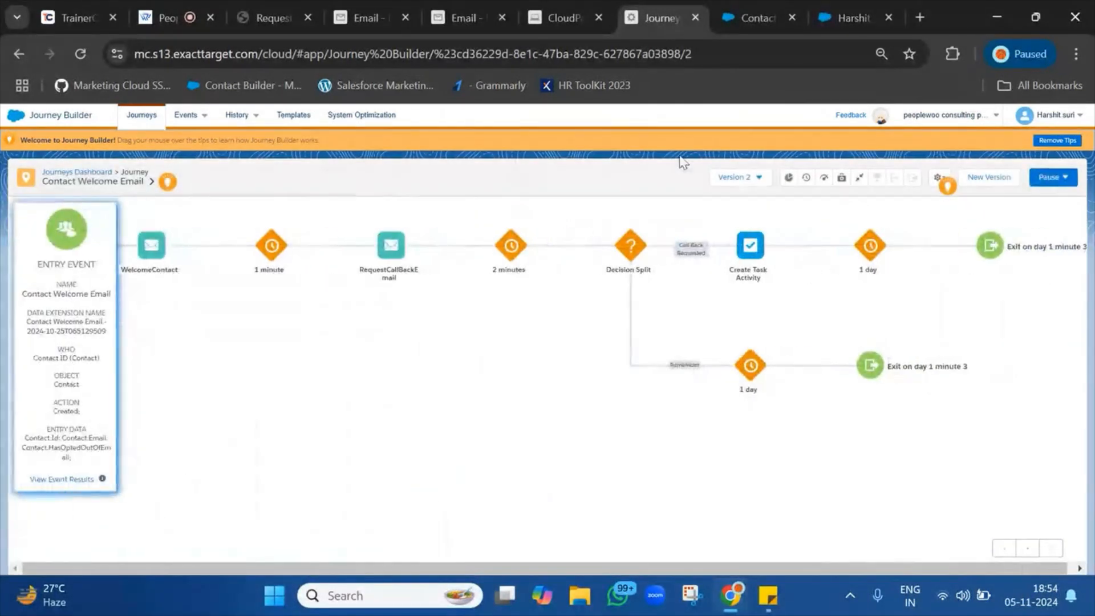
click(750, 177)
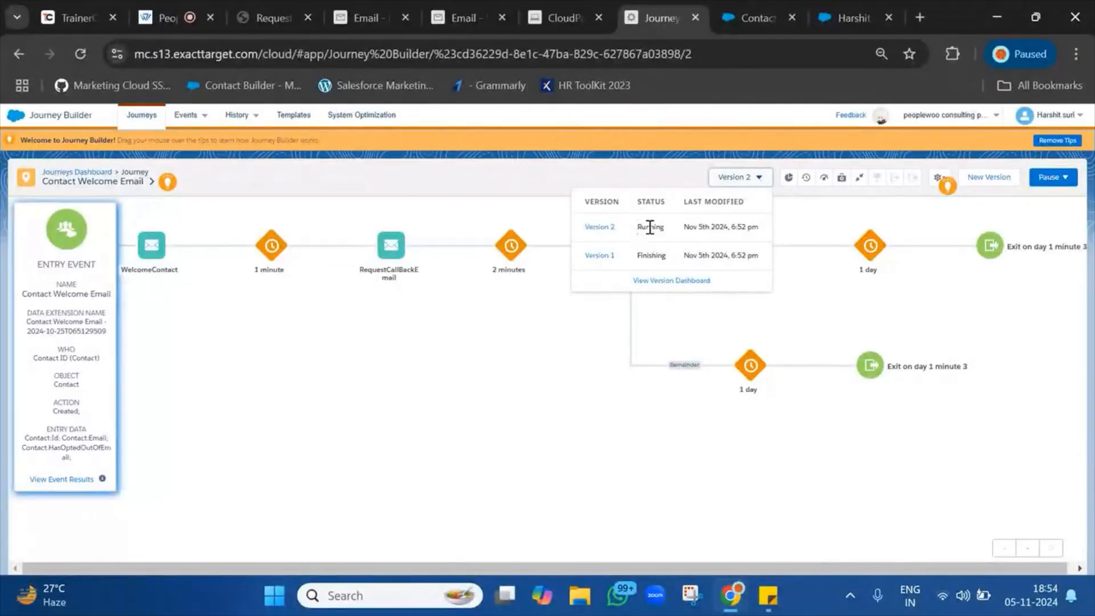
double_click(645, 255)
click(387, 460)
View the entry event results showing one contact accepted, then return to Sales Cloud.
click(90, 483)
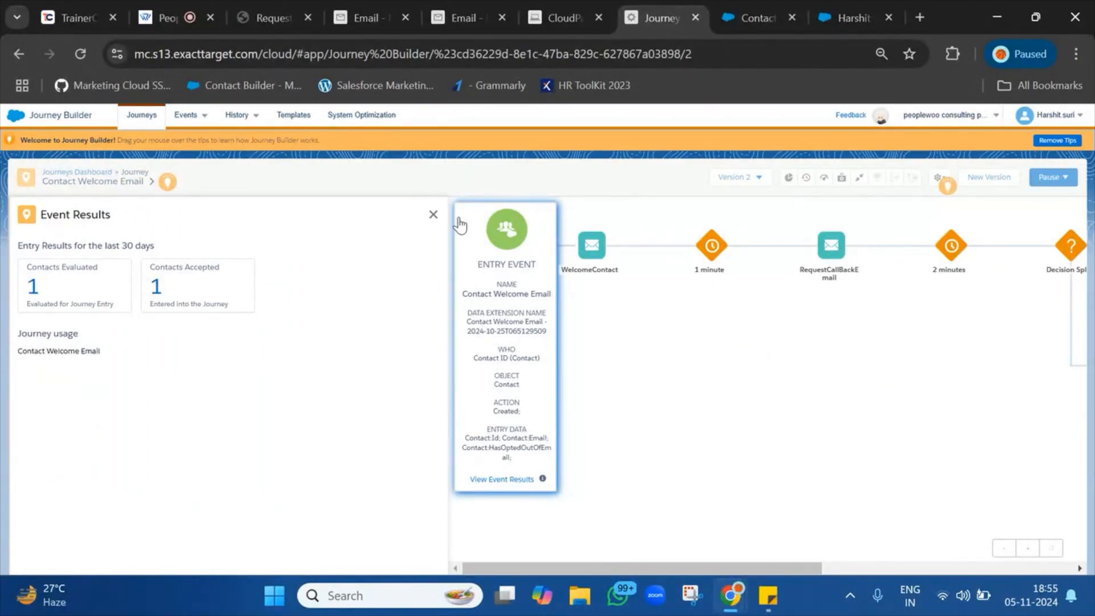
click(433, 215)
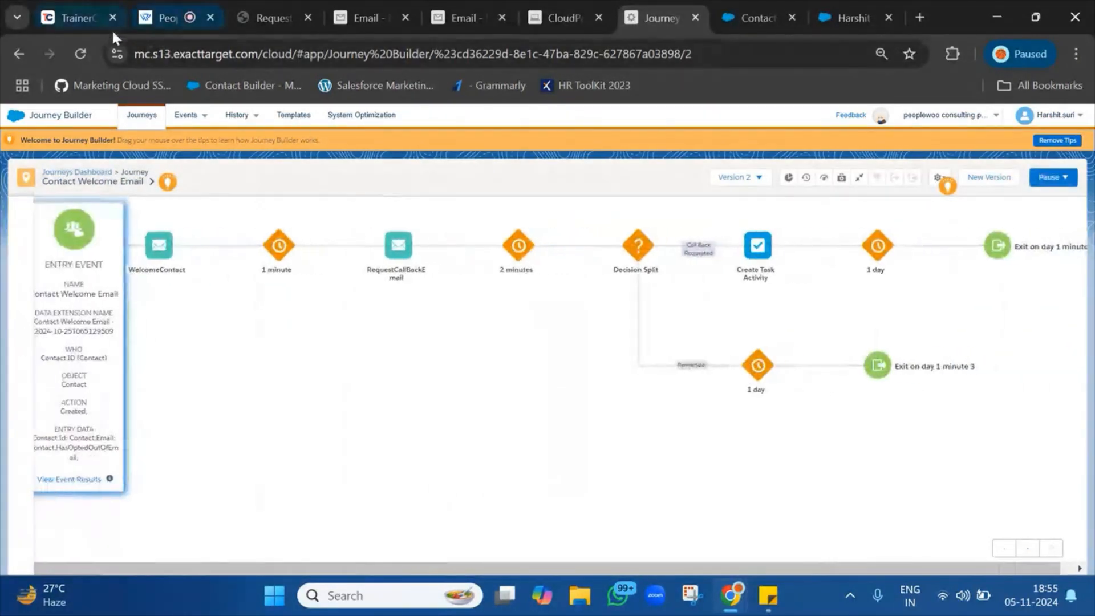
click(82, 52)
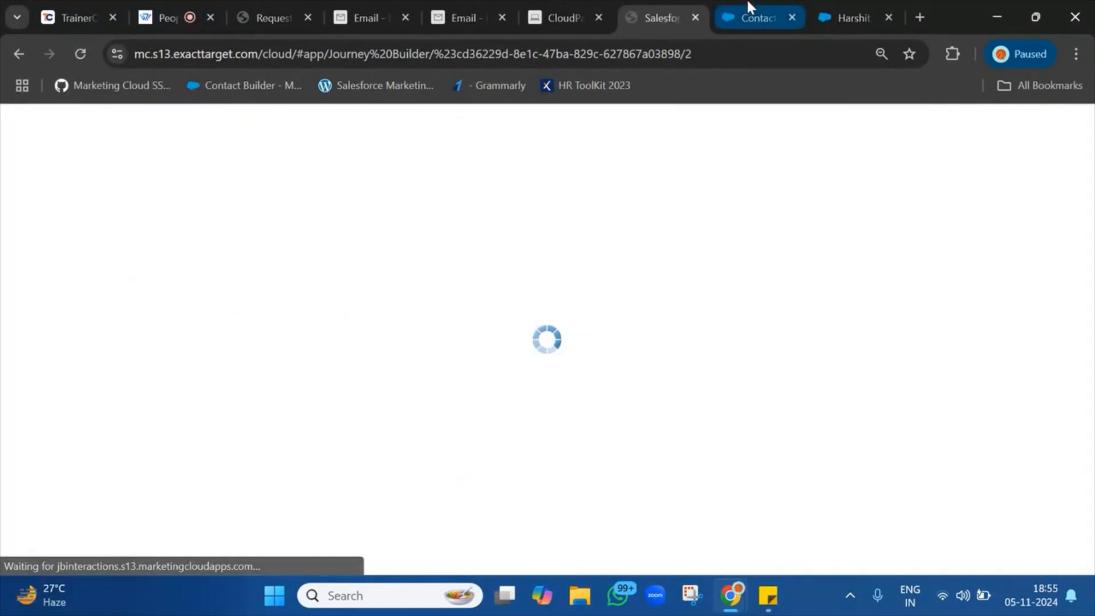
click(869, 16)
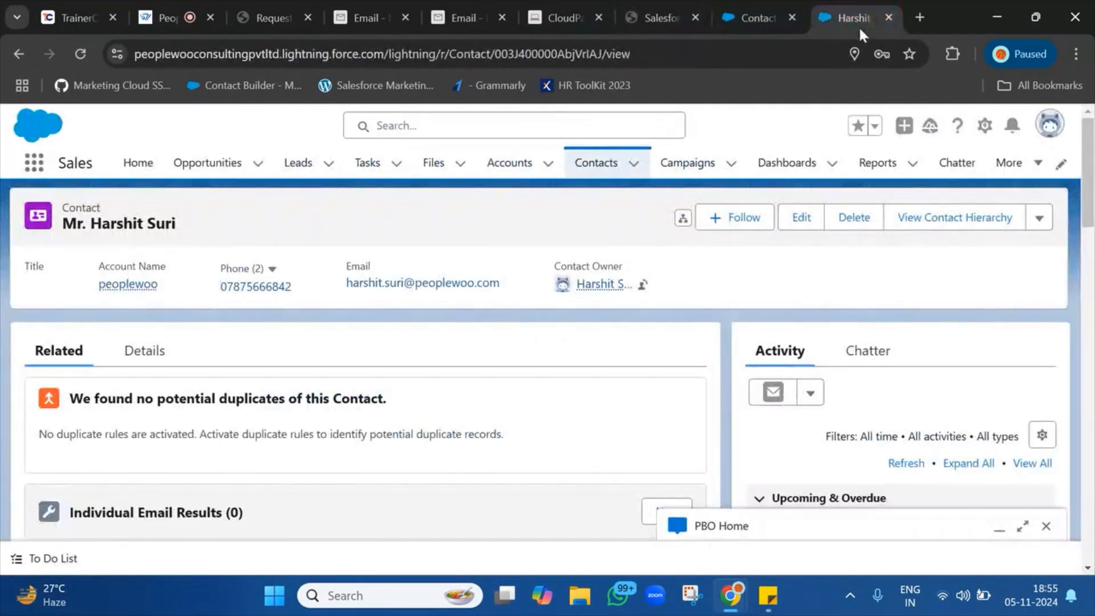
Search for gmail in a new tab, open Gmail, and close the Contact Builder tab.
click(919, 17)
text(gm)
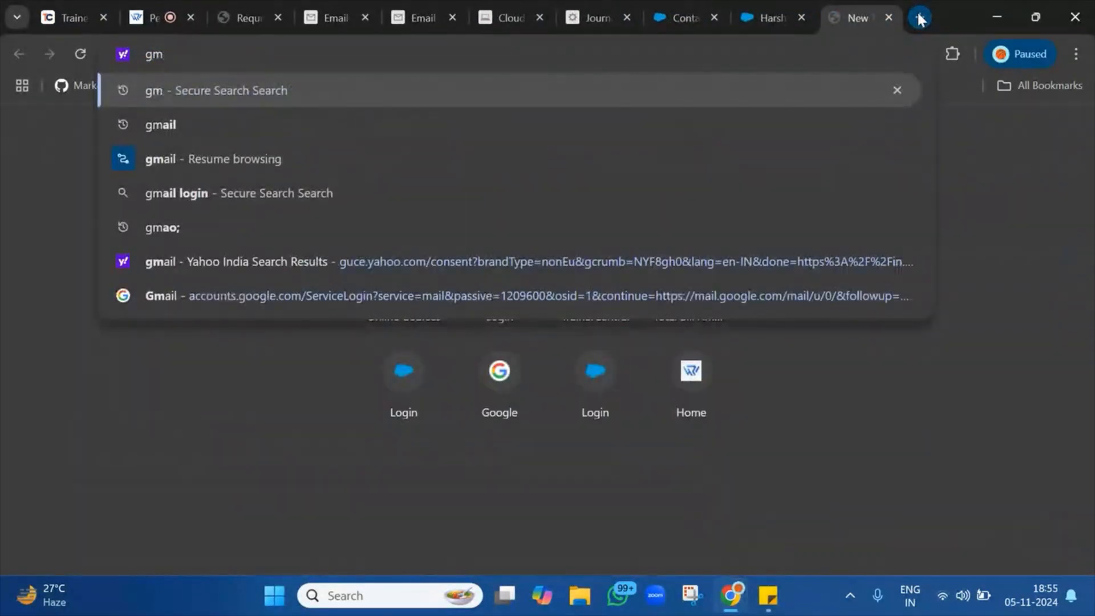
text(ail)
key(Return)
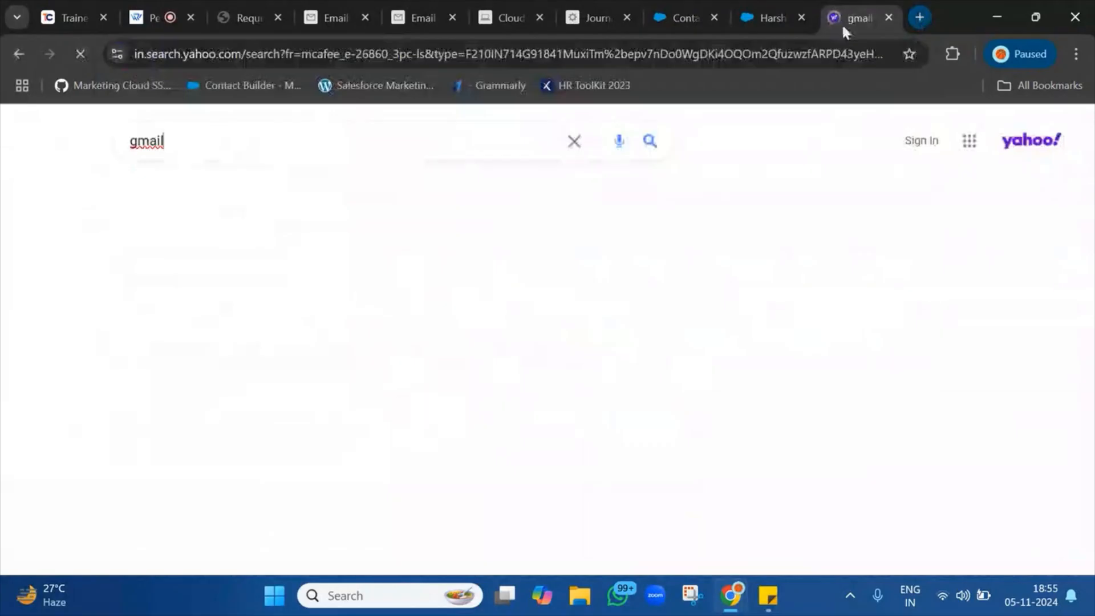
click(219, 281)
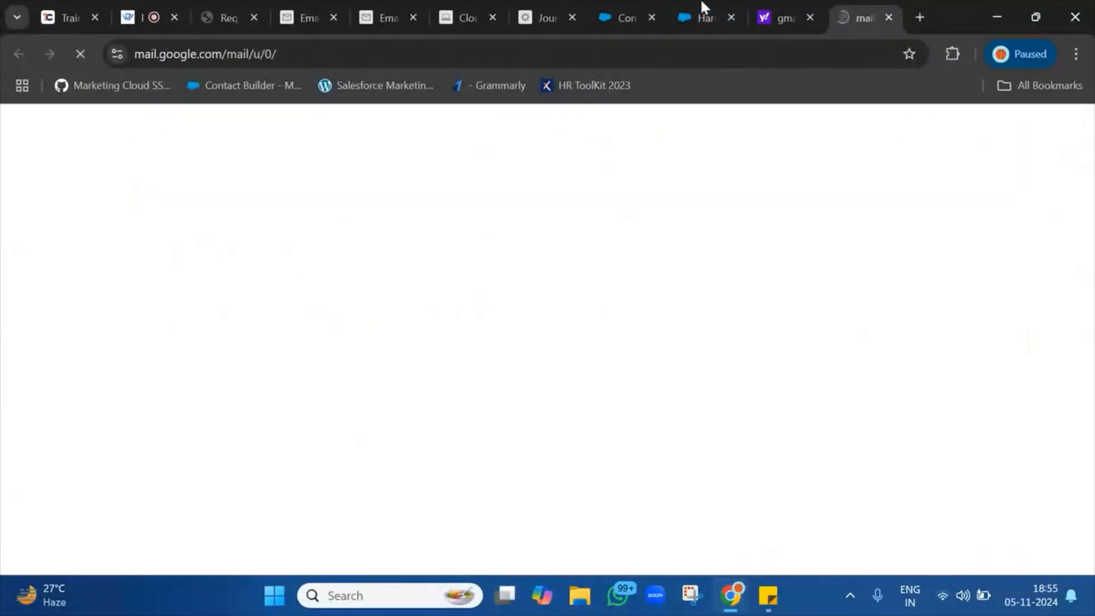
click(593, 19)
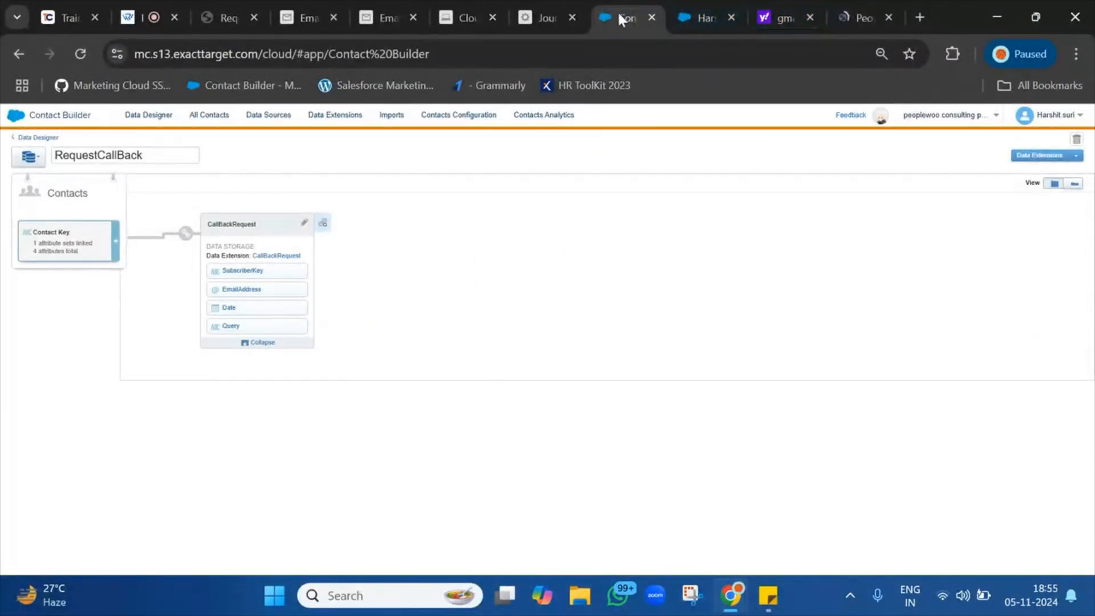
click(652, 17)
Sign in to the Google account with its password to reach the Gmail inbox.
click(783, 17)
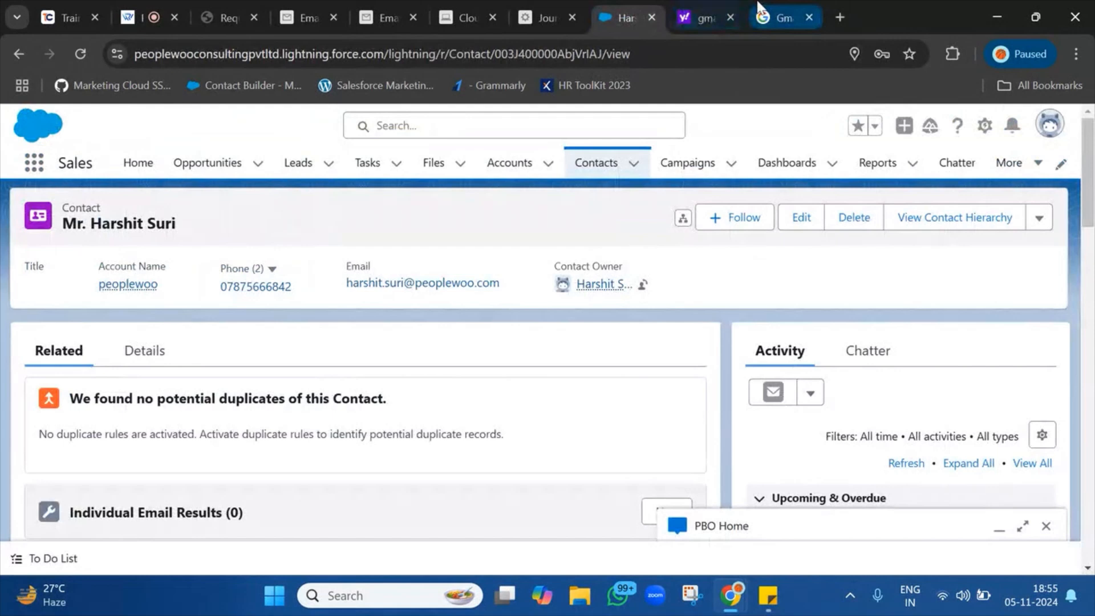
click(833, 429)
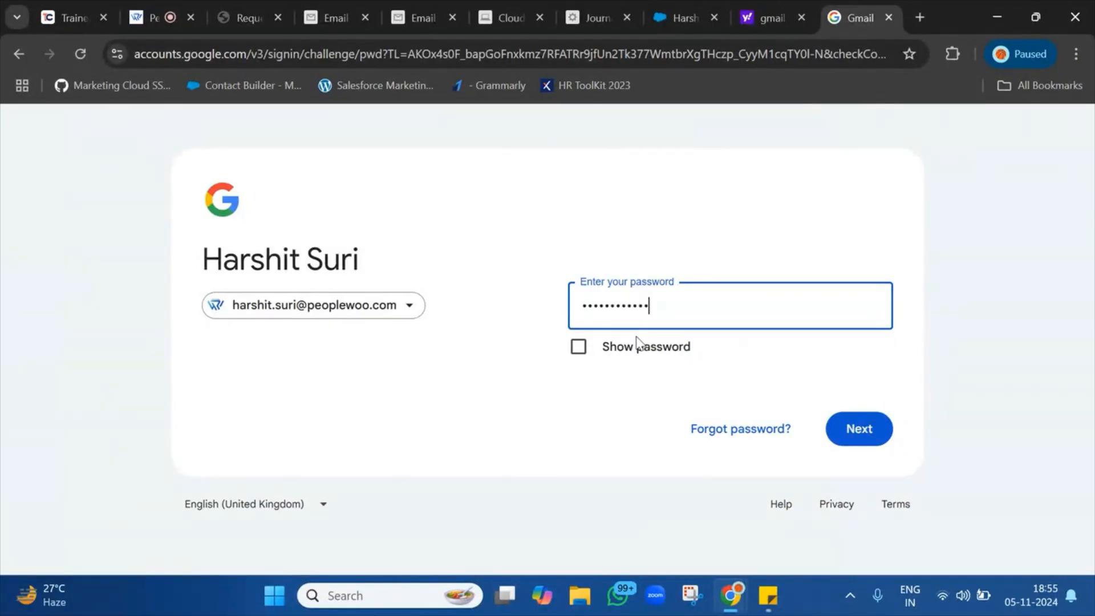
key(Return)
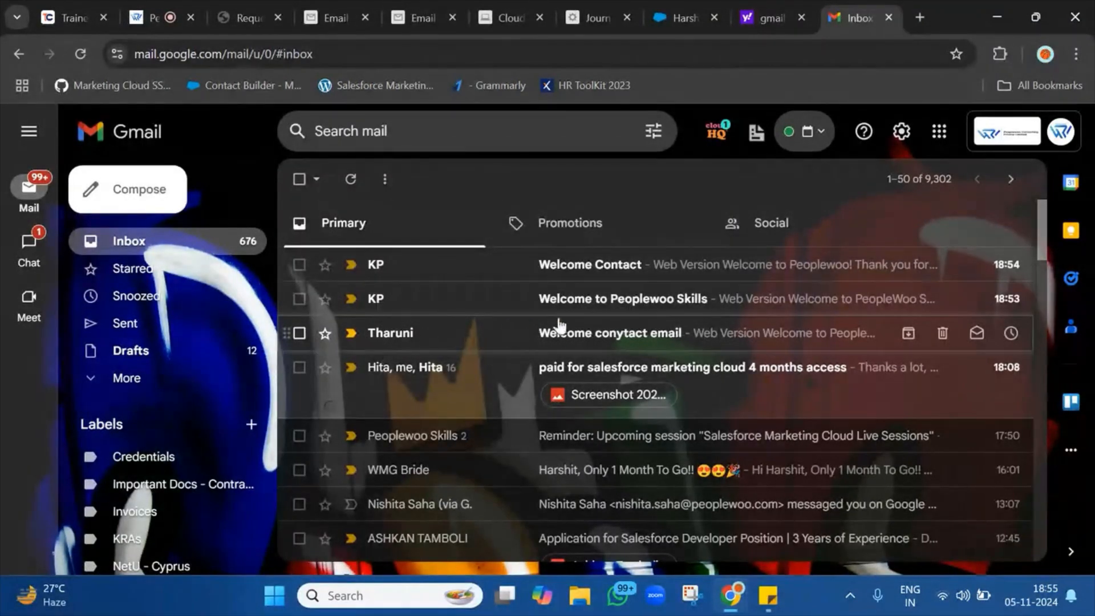
click(634, 301)
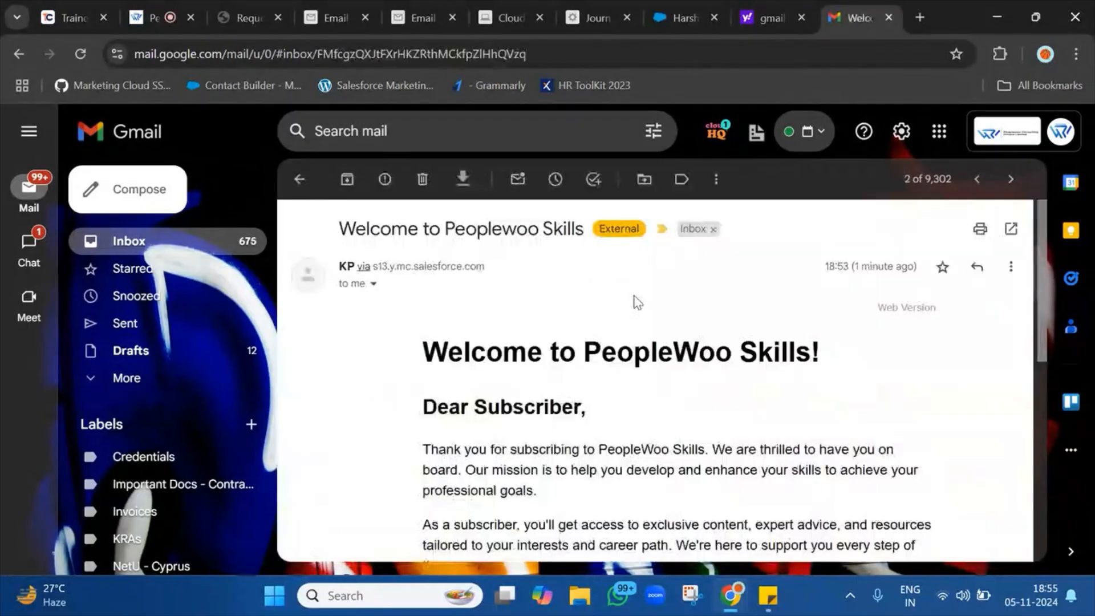
scroll(553, 399, down, 3)
scroll(554, 402, down, 2)
scroll(553, 402, up, 5)
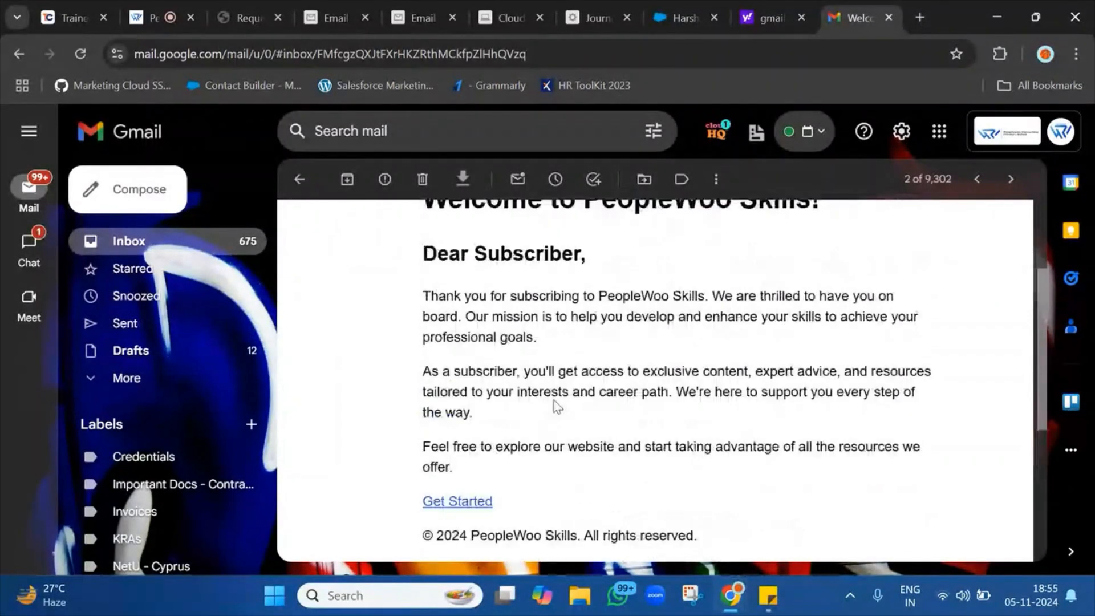
scroll(553, 400, down, 7)
click(299, 190)
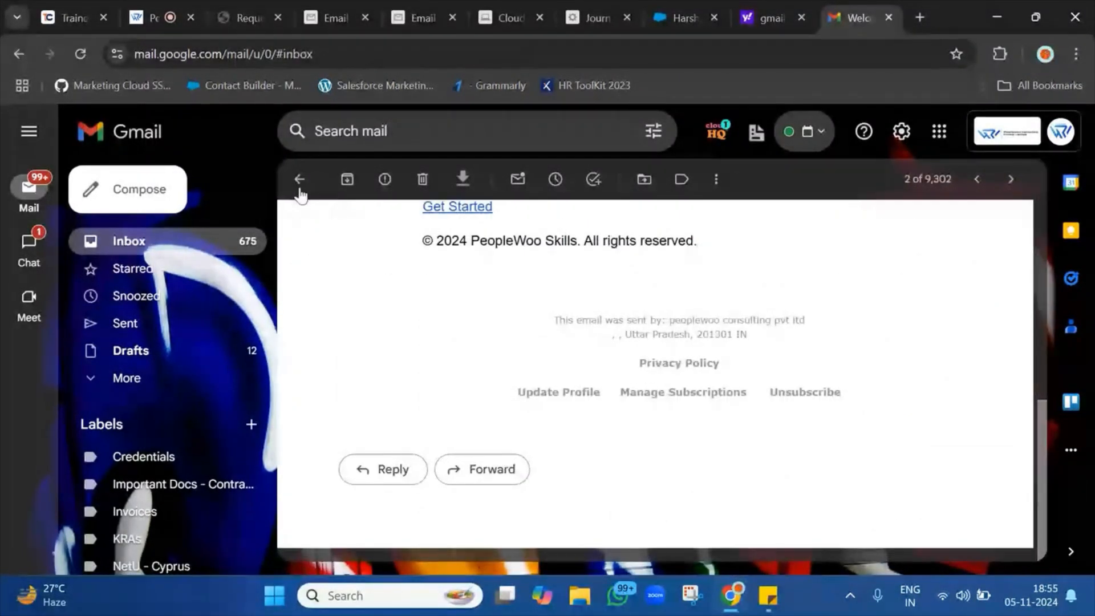
click(611, 274)
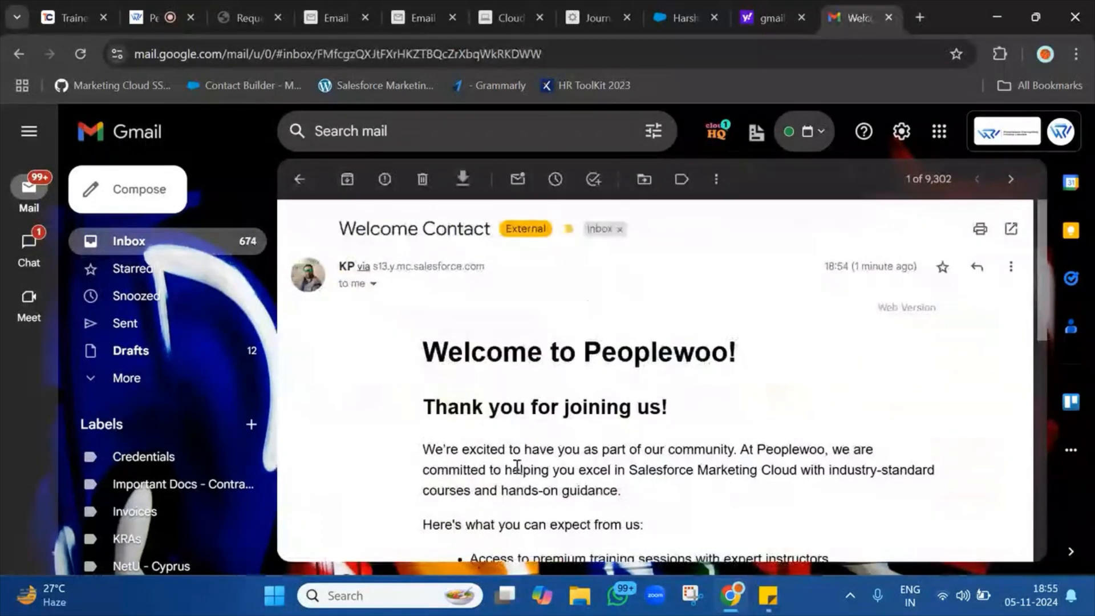
scroll(542, 399, down, 10)
click(300, 181)
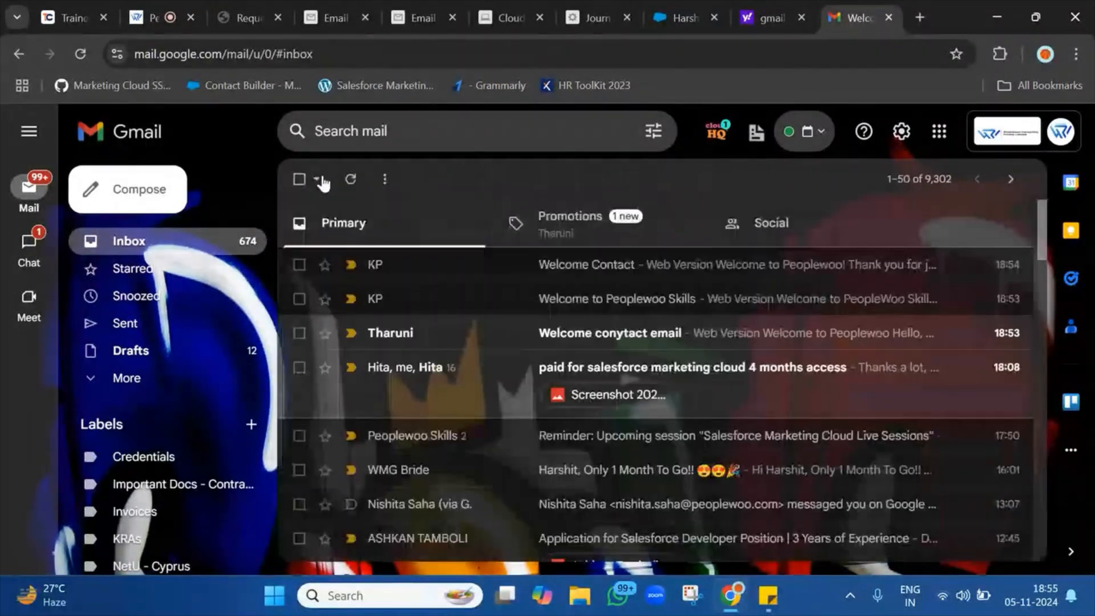
click(564, 217)
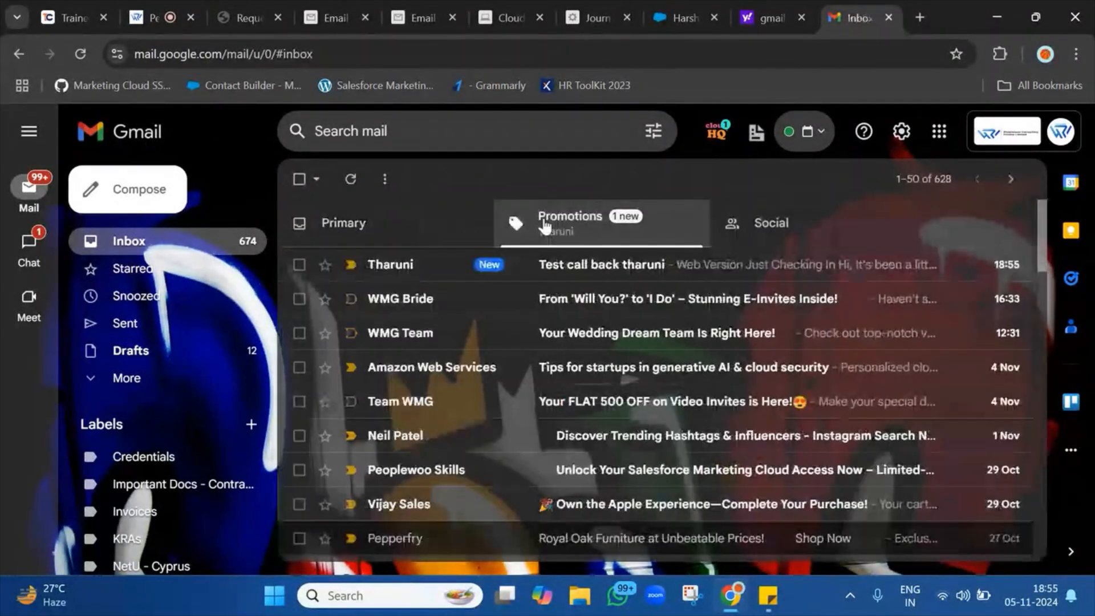
click(574, 282)
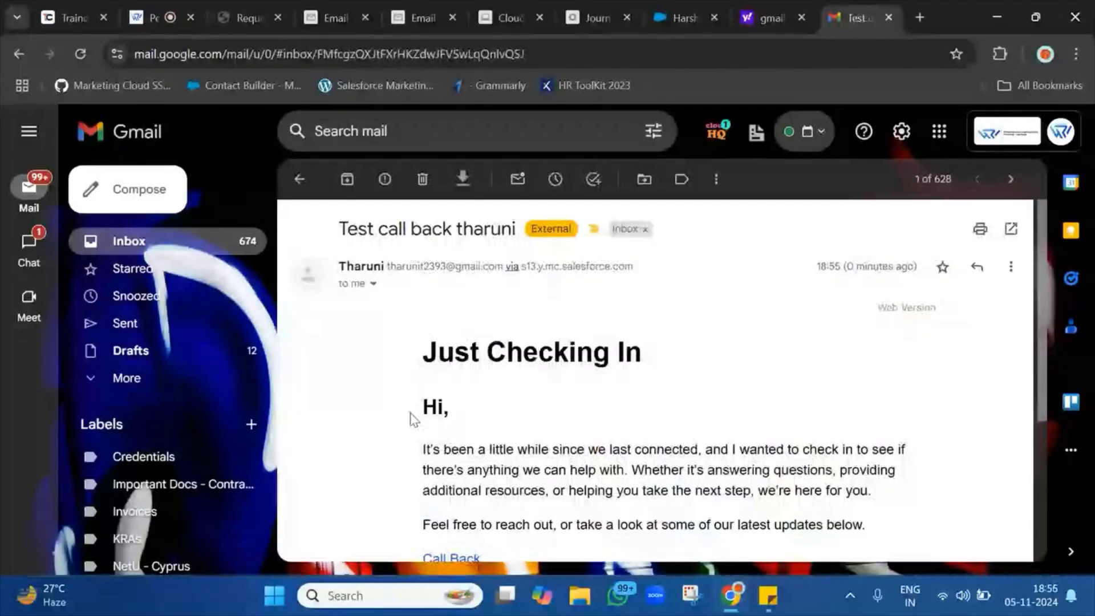
scroll(411, 419, down, 4)
scroll(411, 419, up, 2)
scroll(411, 419, up, 3)
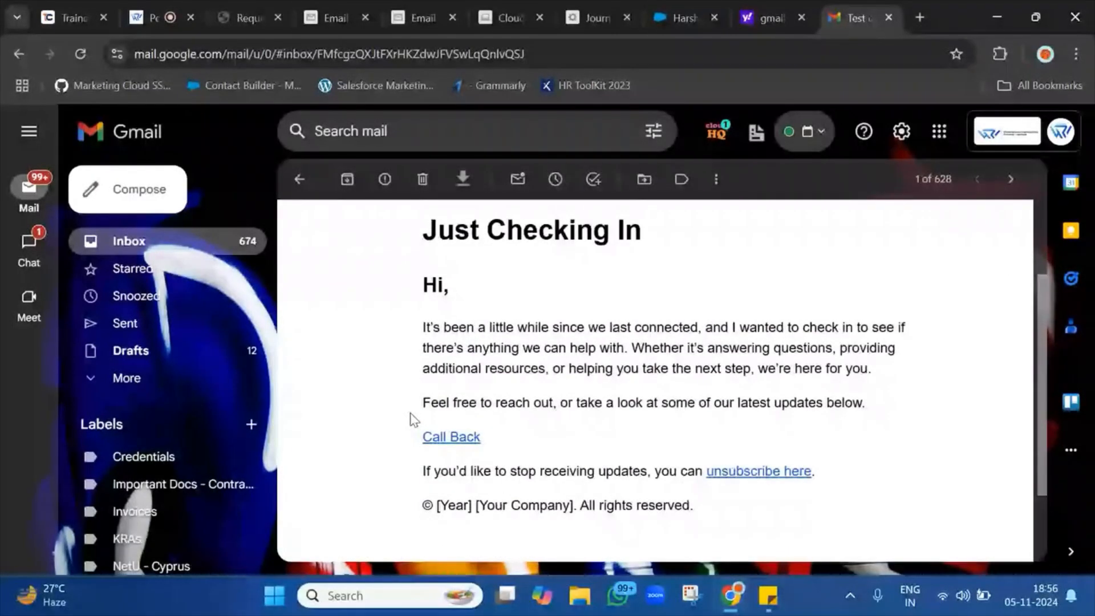
scroll(432, 305, down, 4)
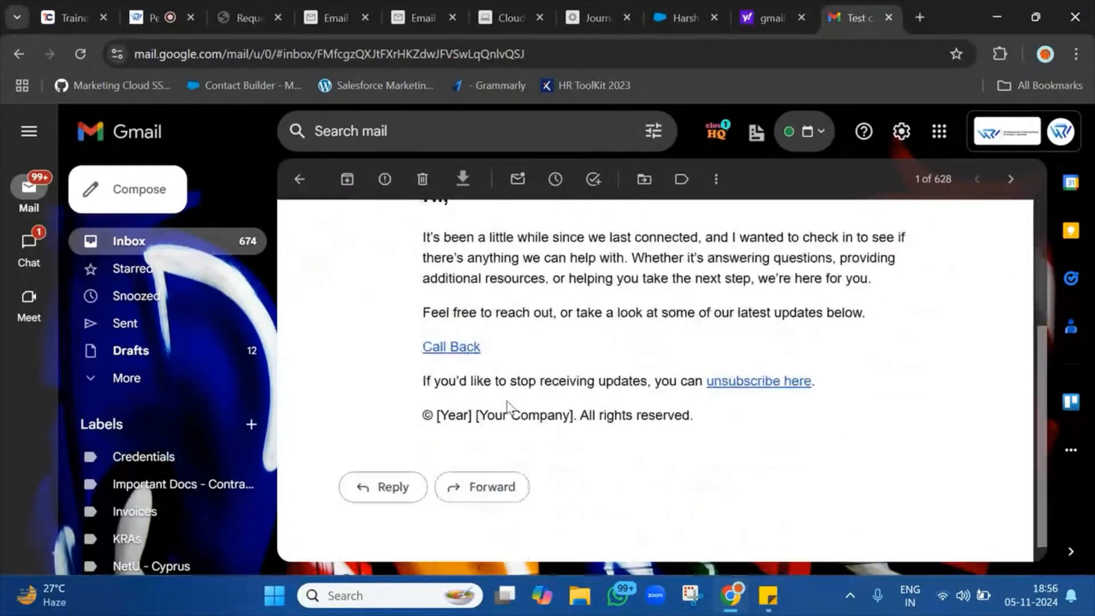
click(456, 331)
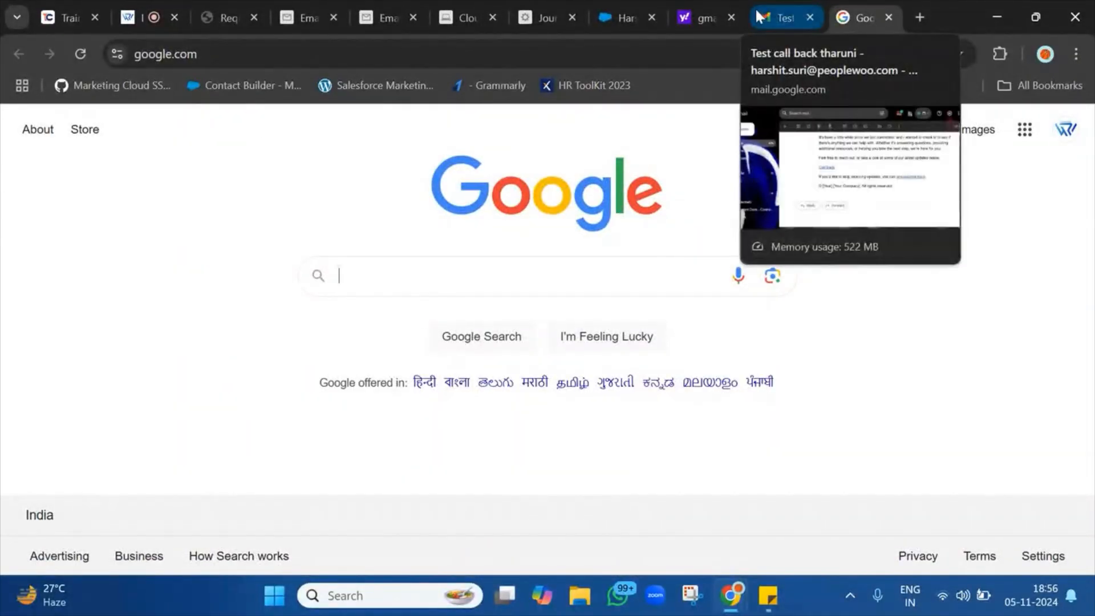
click(802, 18)
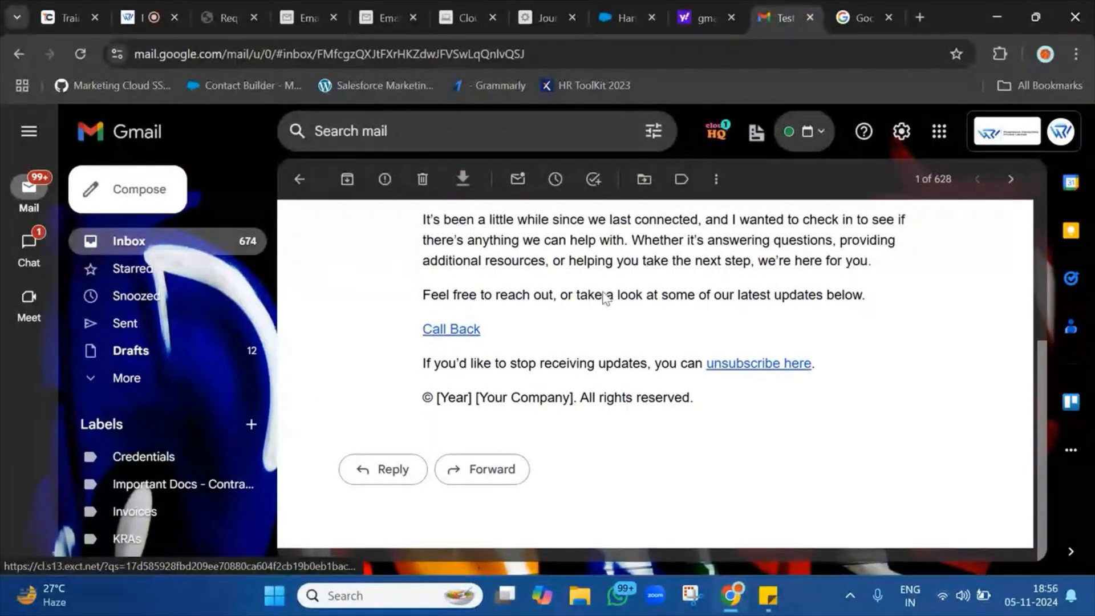
click(859, 4)
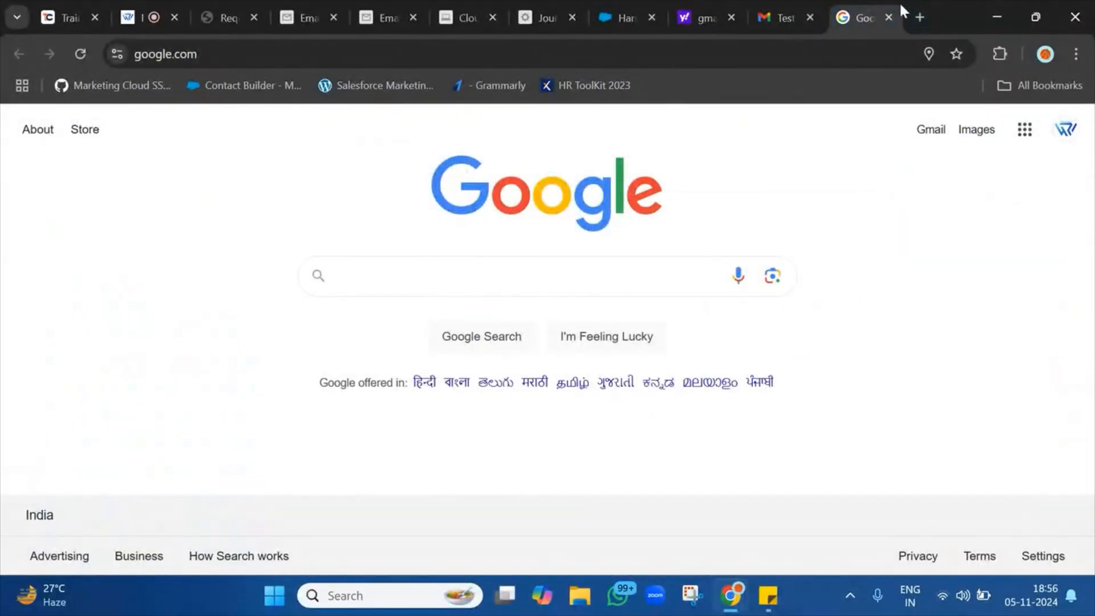
click(887, 14)
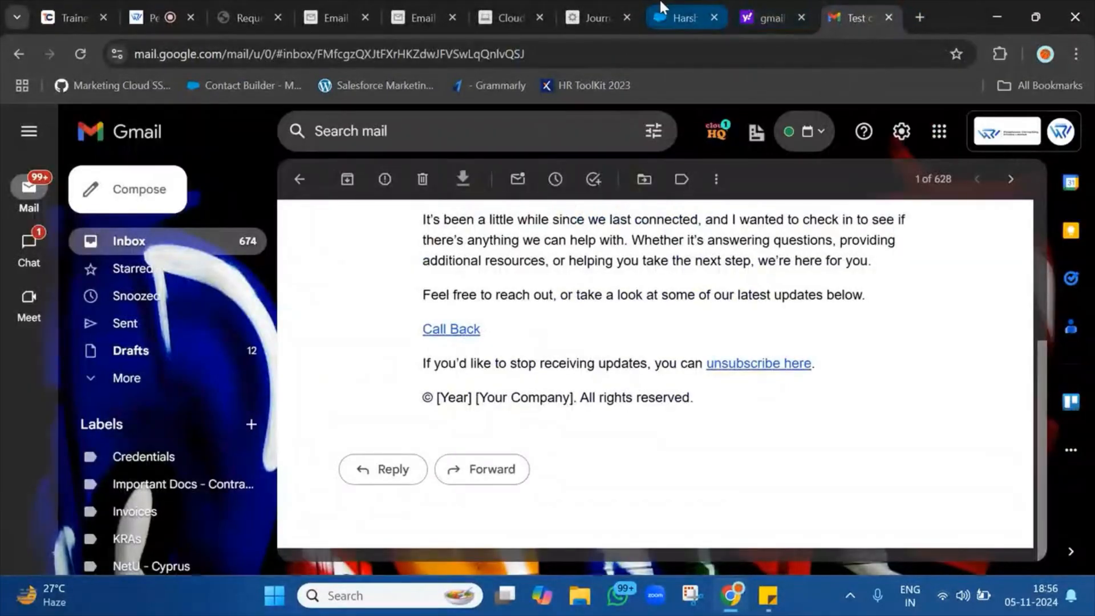
click(300, 182)
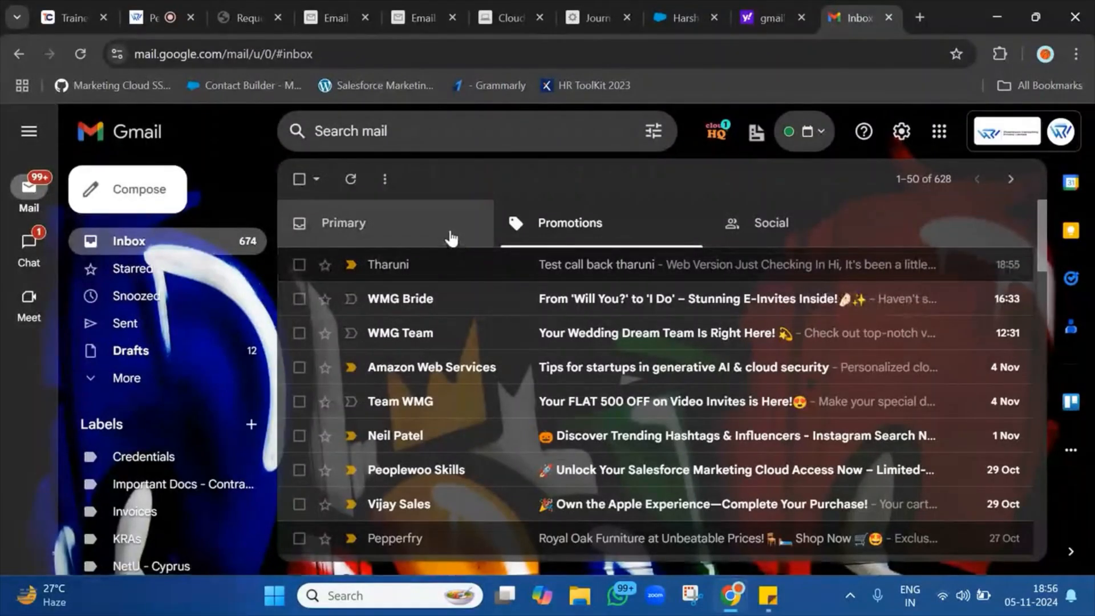
click(451, 239)
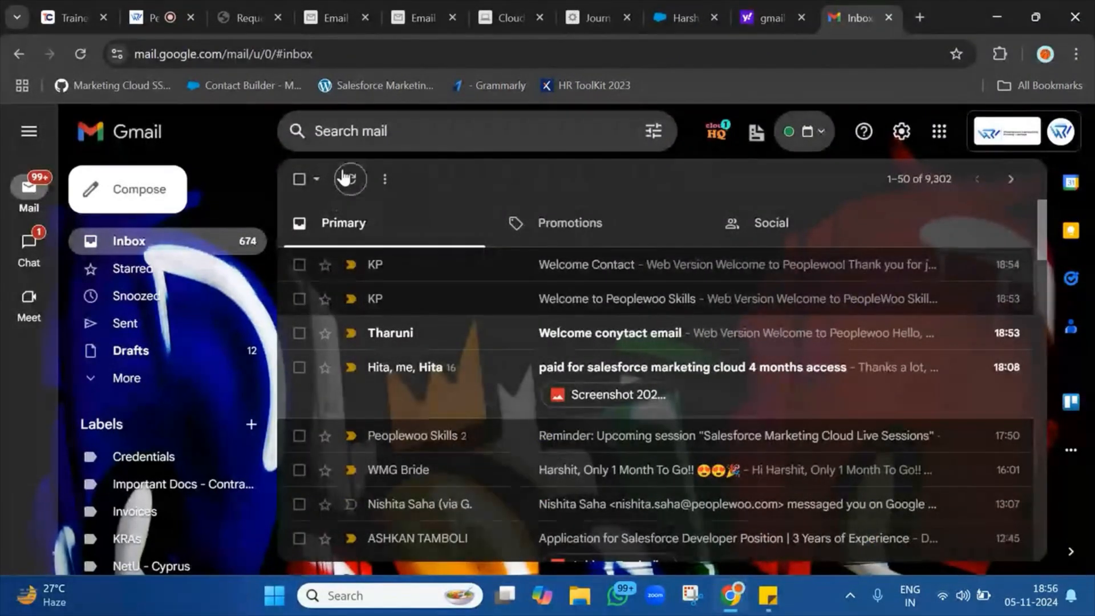
Reload the journey until counts update and open the RequestCallBackEmail summary showing one success.
click(598, 18)
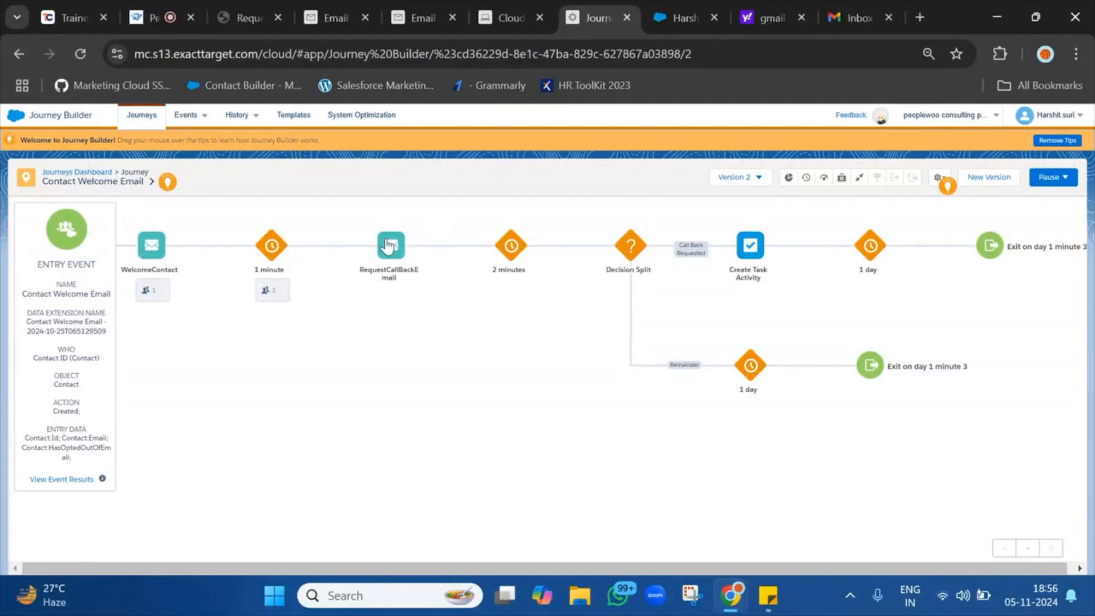
click(93, 57)
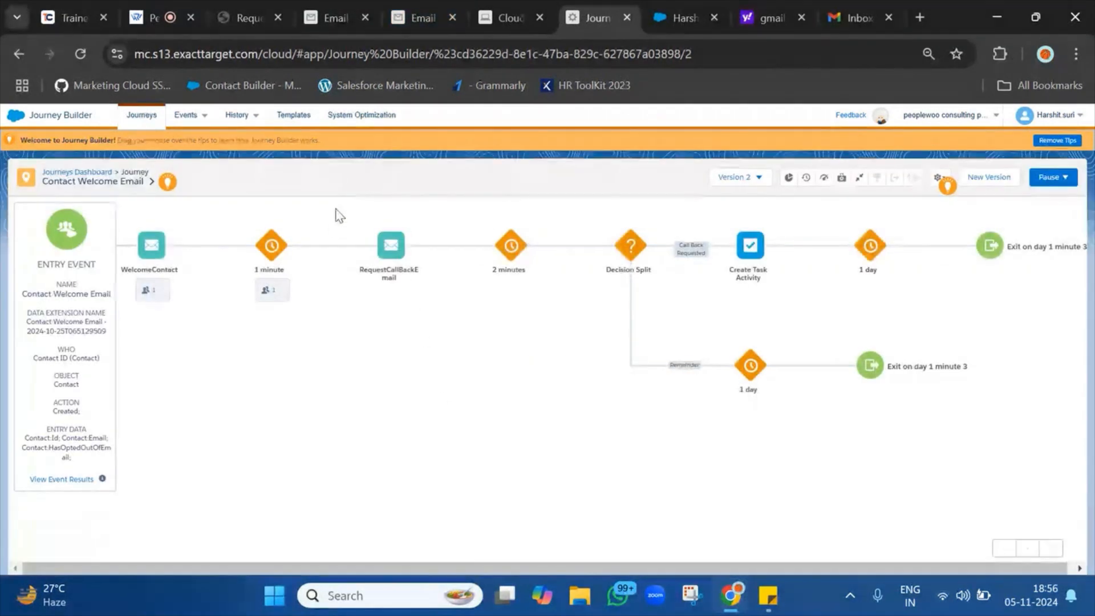
click(69, 51)
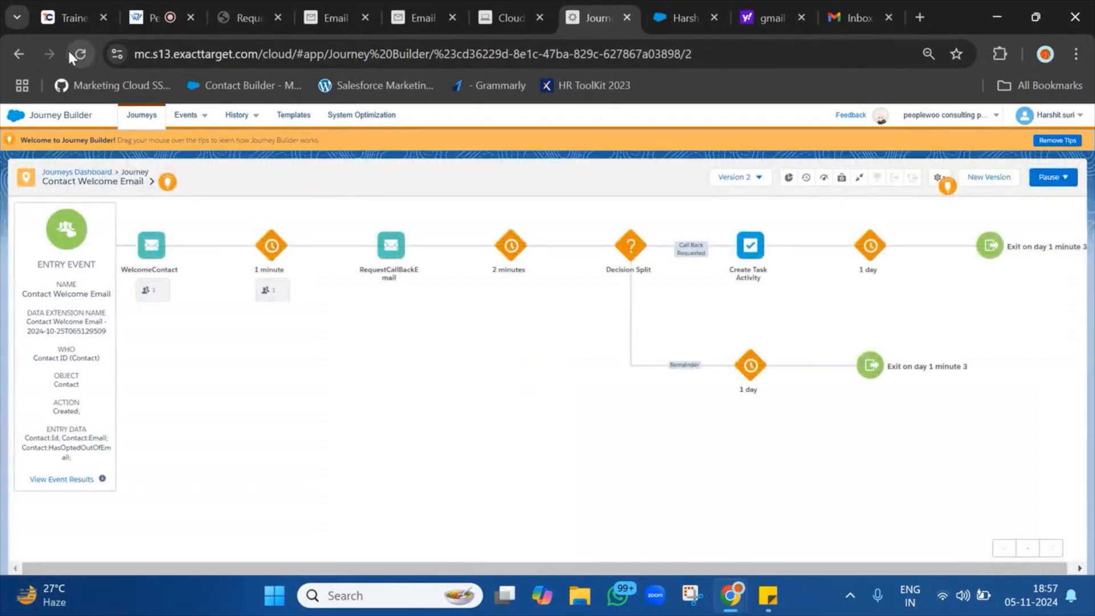
click(84, 52)
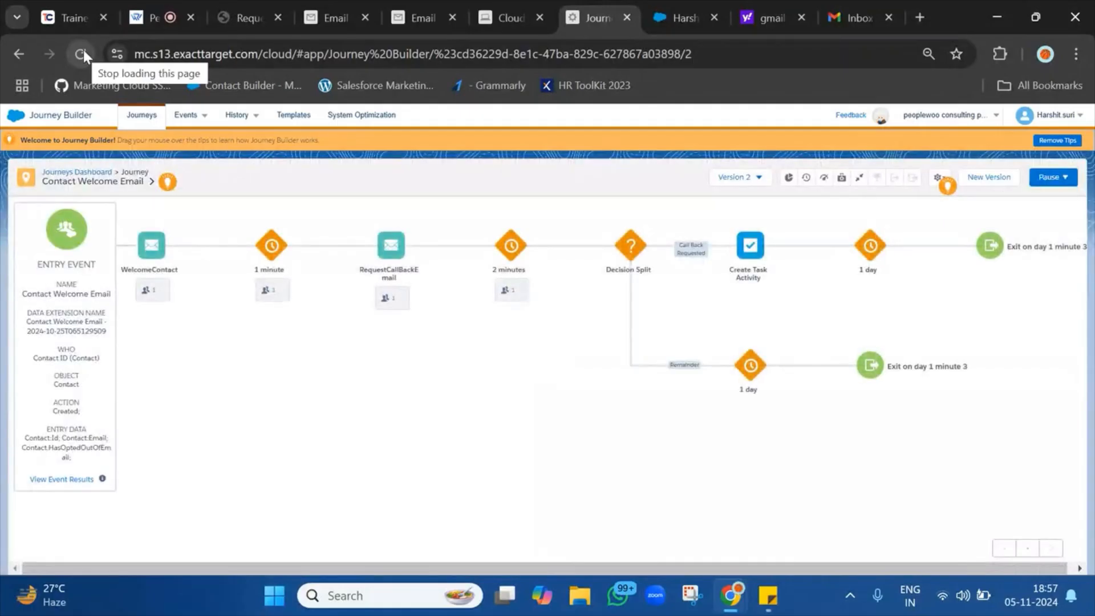
click(405, 308)
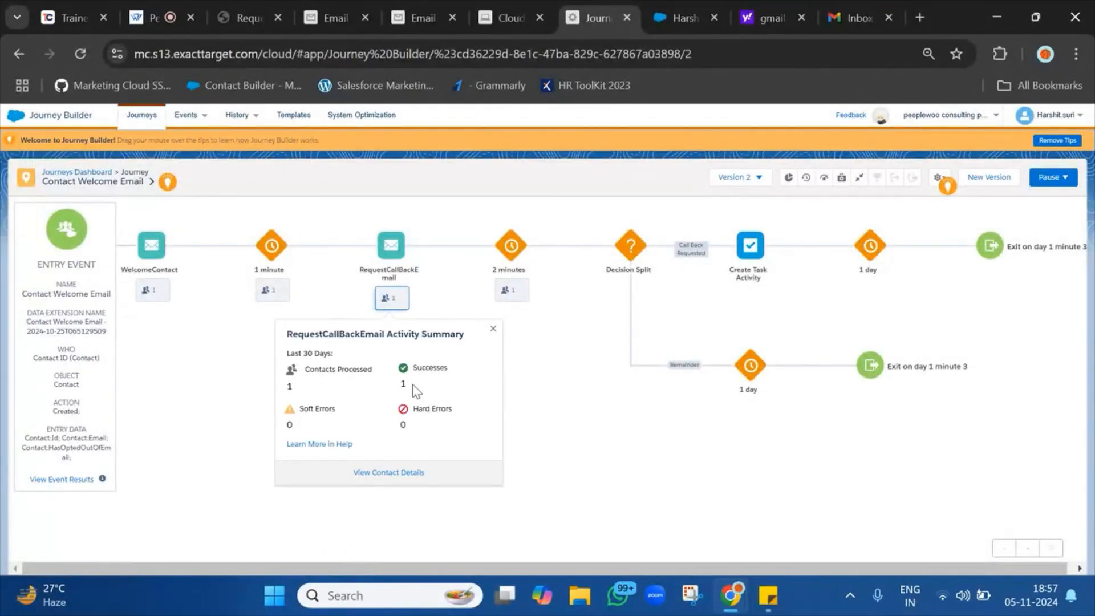
click(854, 18)
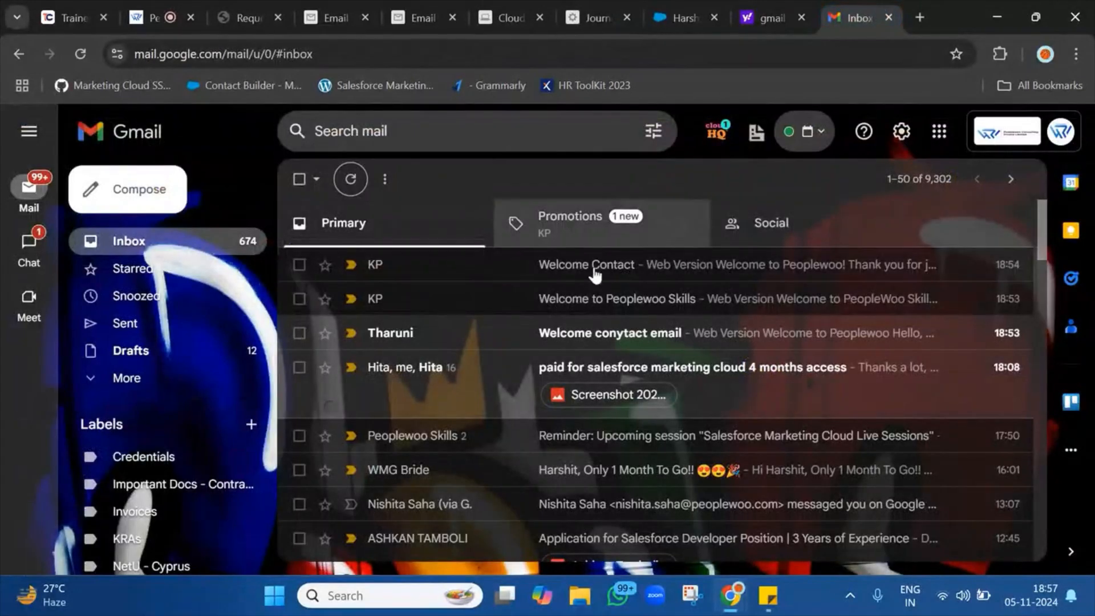
Open the RequestCallBack email under Promotions and follow its Request a Callback link.
click(613, 212)
click(565, 276)
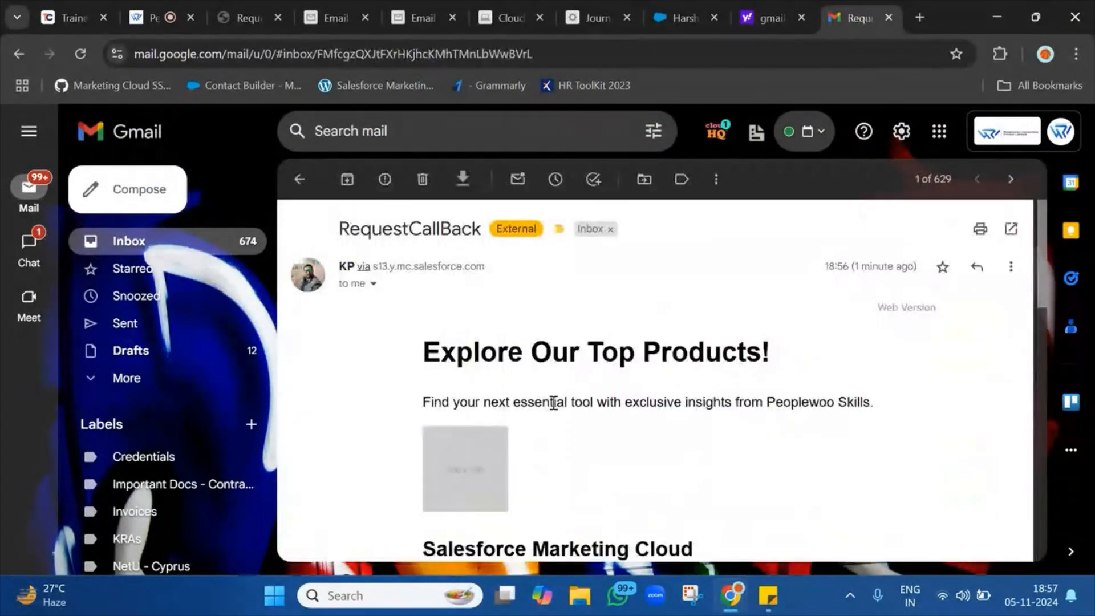
scroll(556, 406, down, 4)
scroll(557, 408, down, 8)
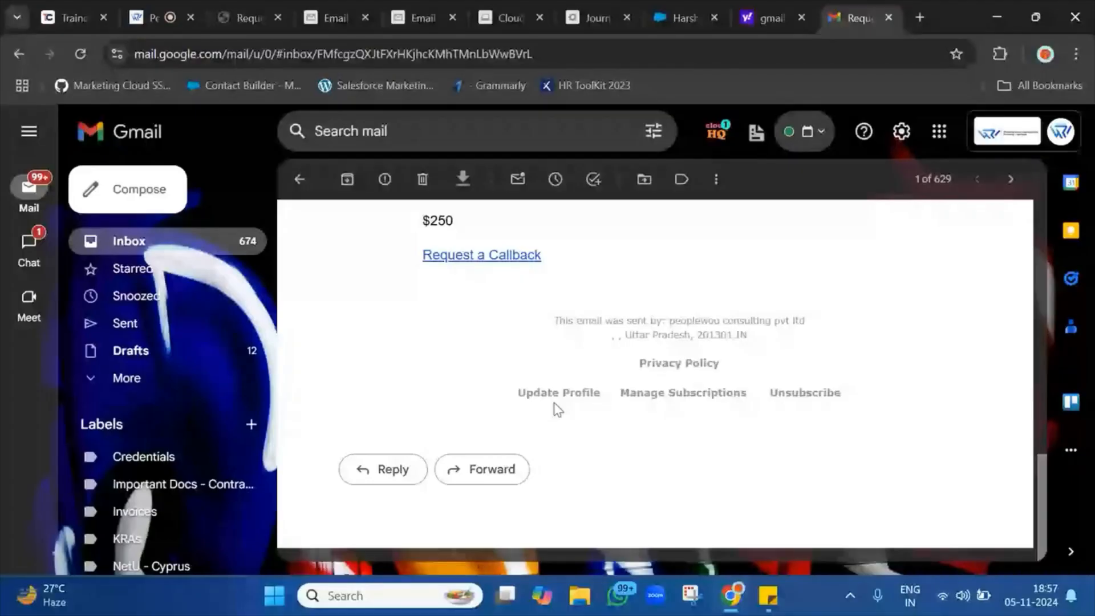
click(509, 255)
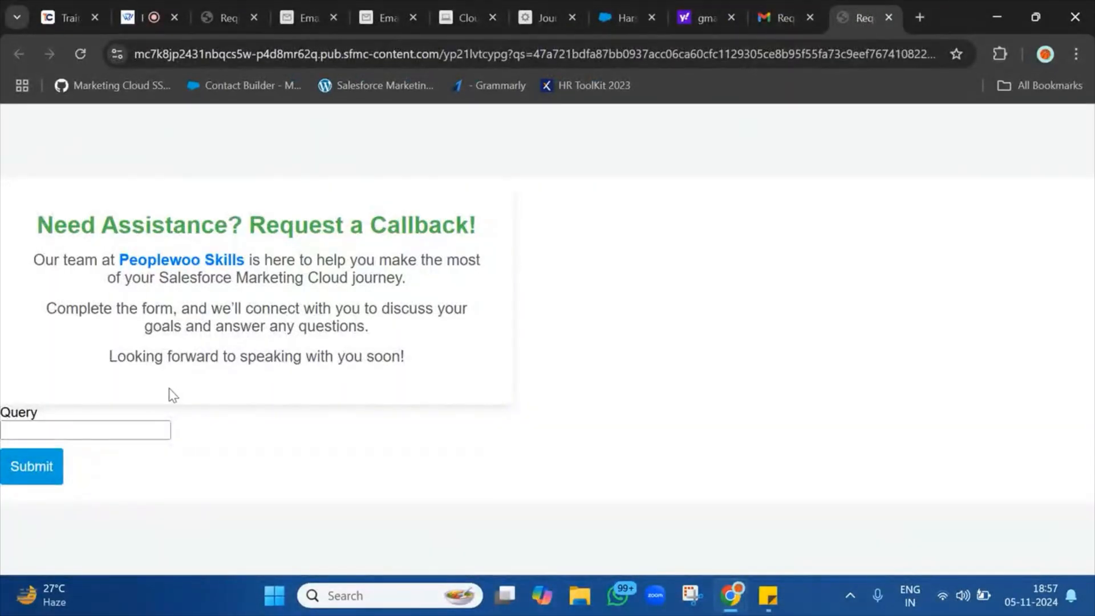
Fill the Query with 'I need to know more about SFMC' and submit the form.
click(136, 425)
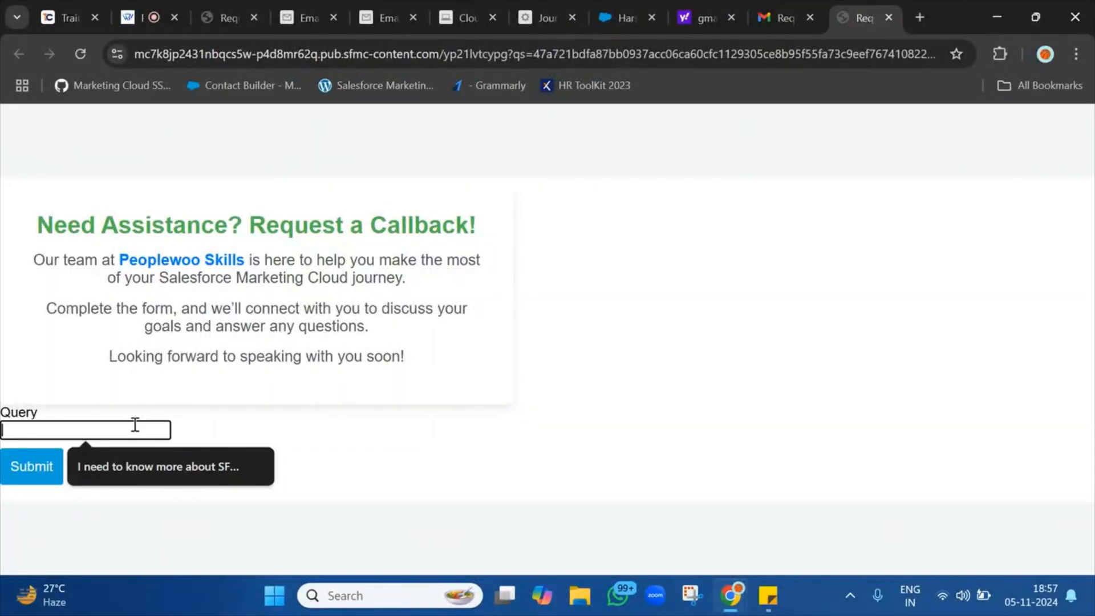
click(231, 459)
click(5, 478)
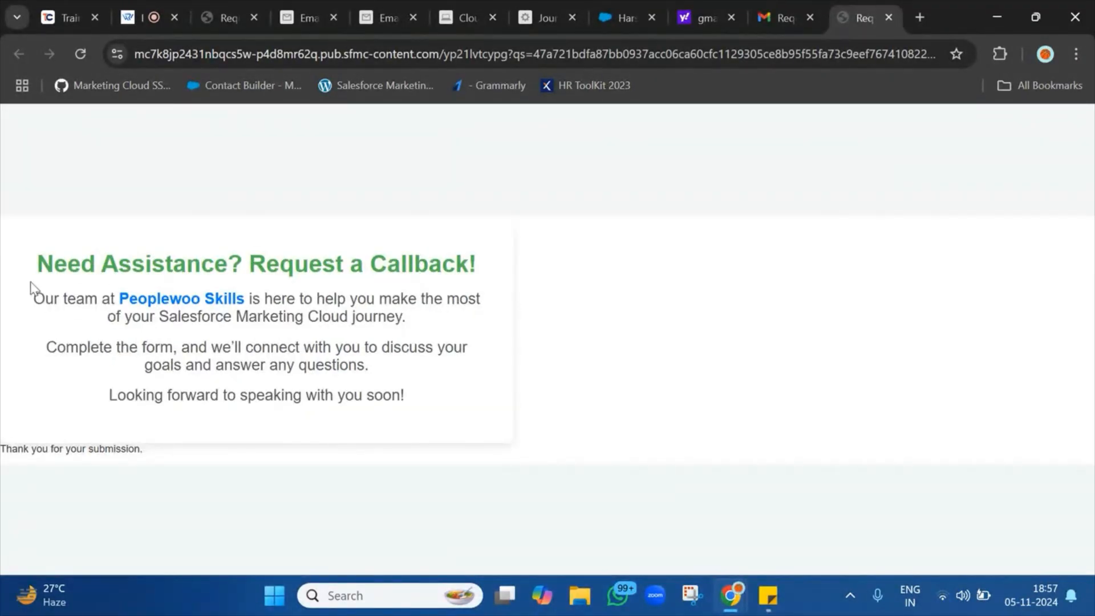
drag(33, 283, 628, 477)
click(628, 477)
Open the CallBackRequest data extension from the personal practice folder and show its records.
click(392, 2)
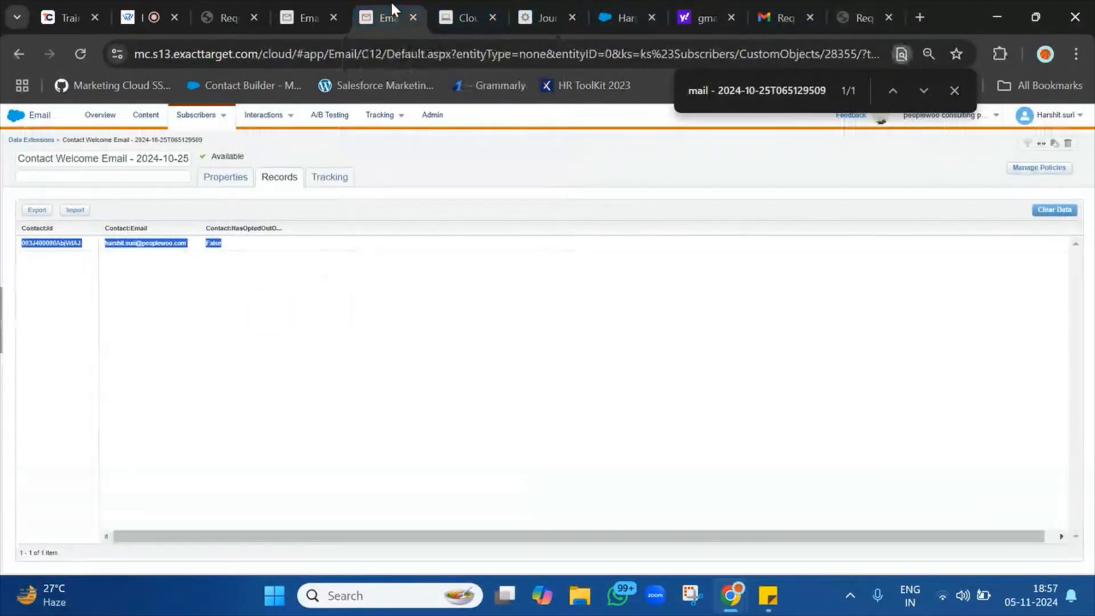
click(49, 137)
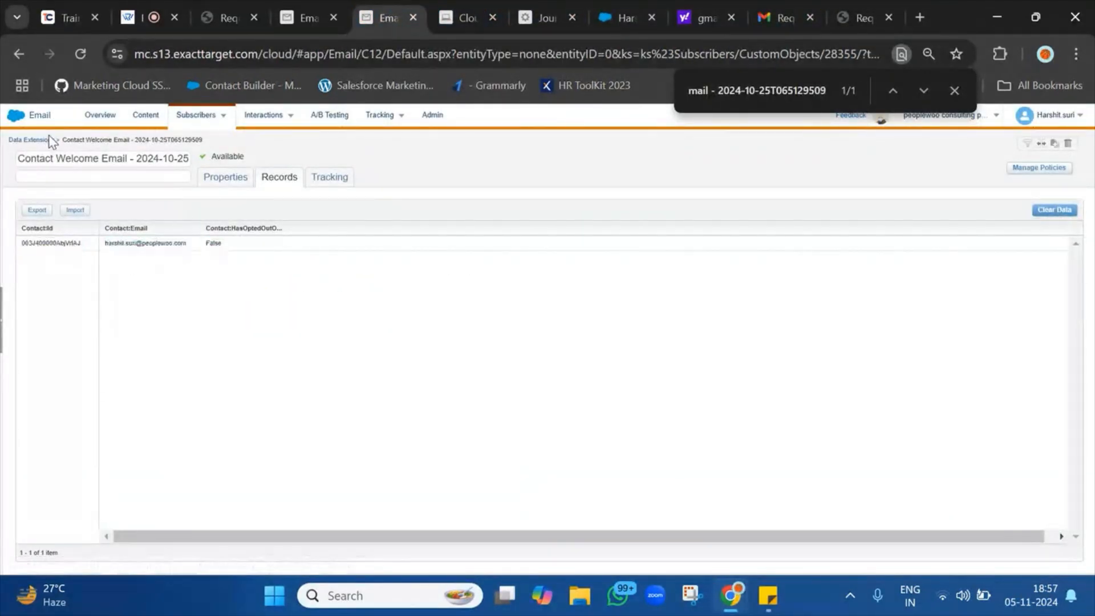
click(47, 143)
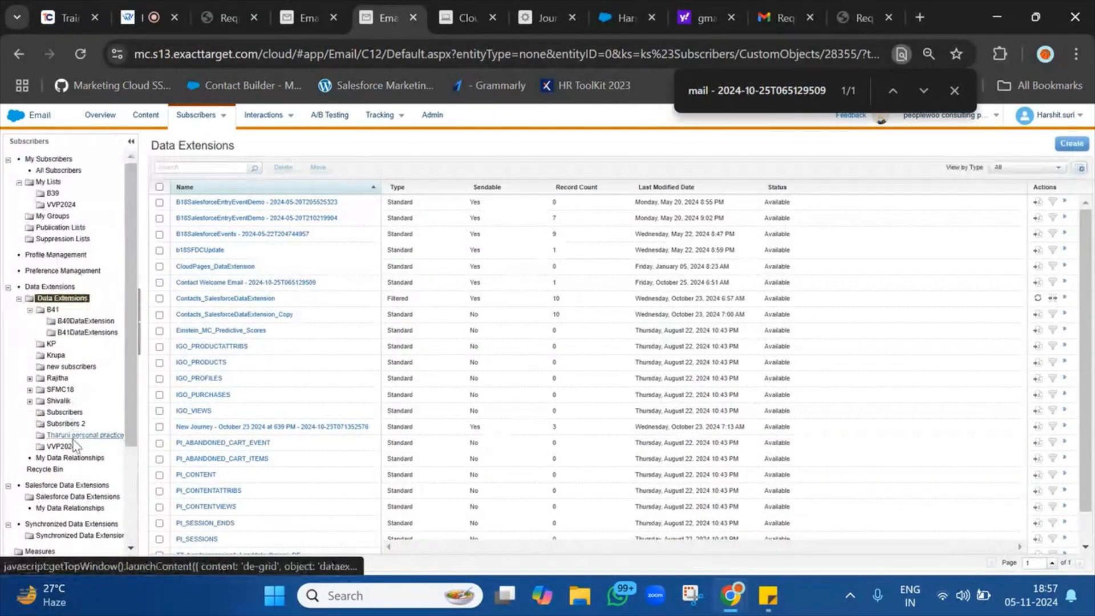
click(75, 436)
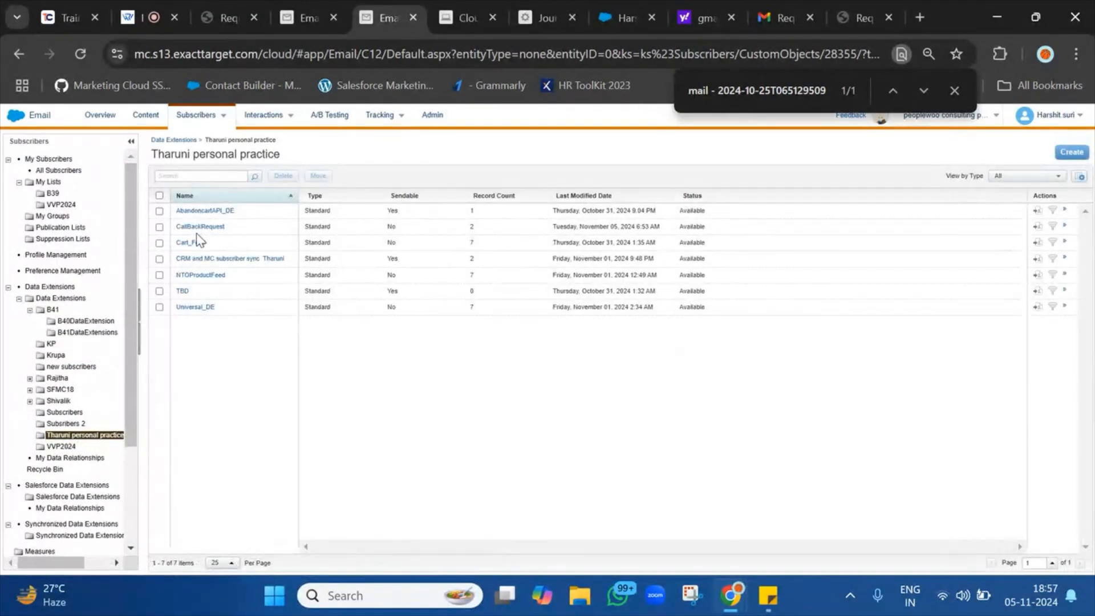
click(198, 227)
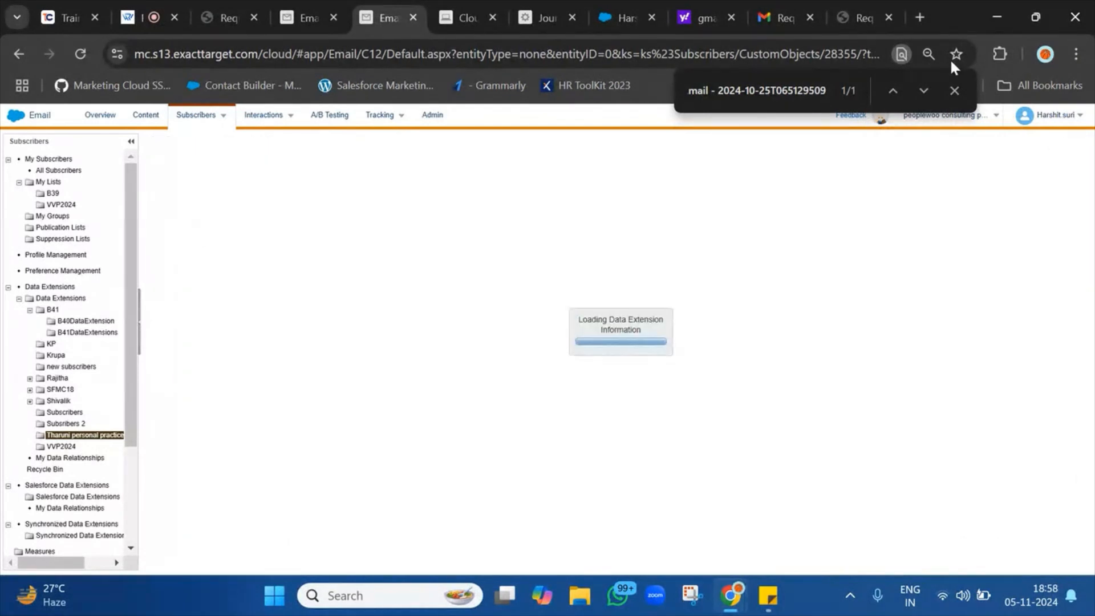
click(961, 92)
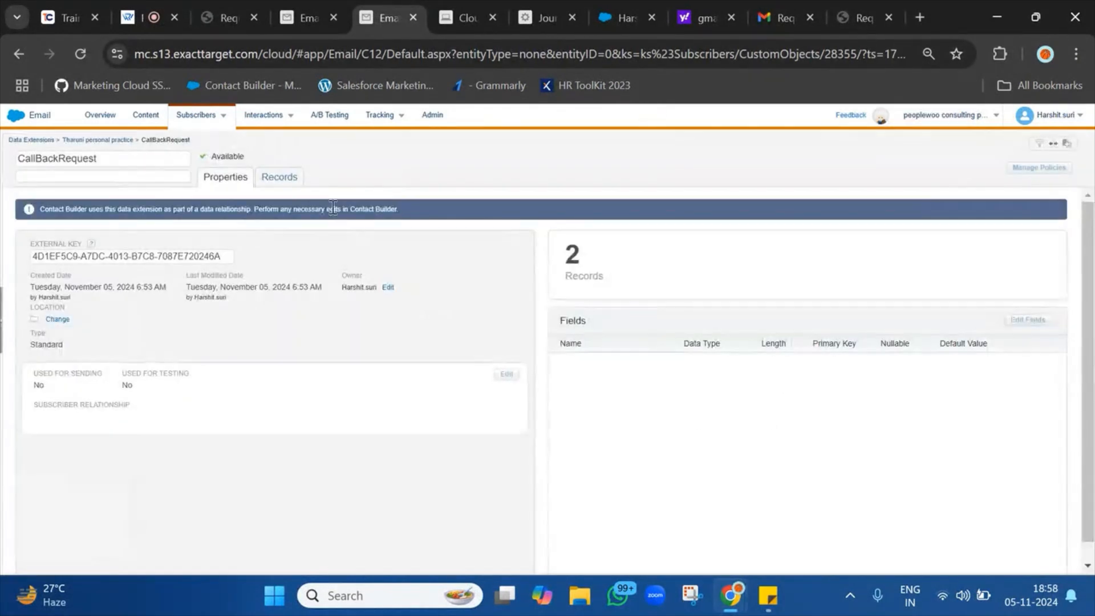
click(279, 177)
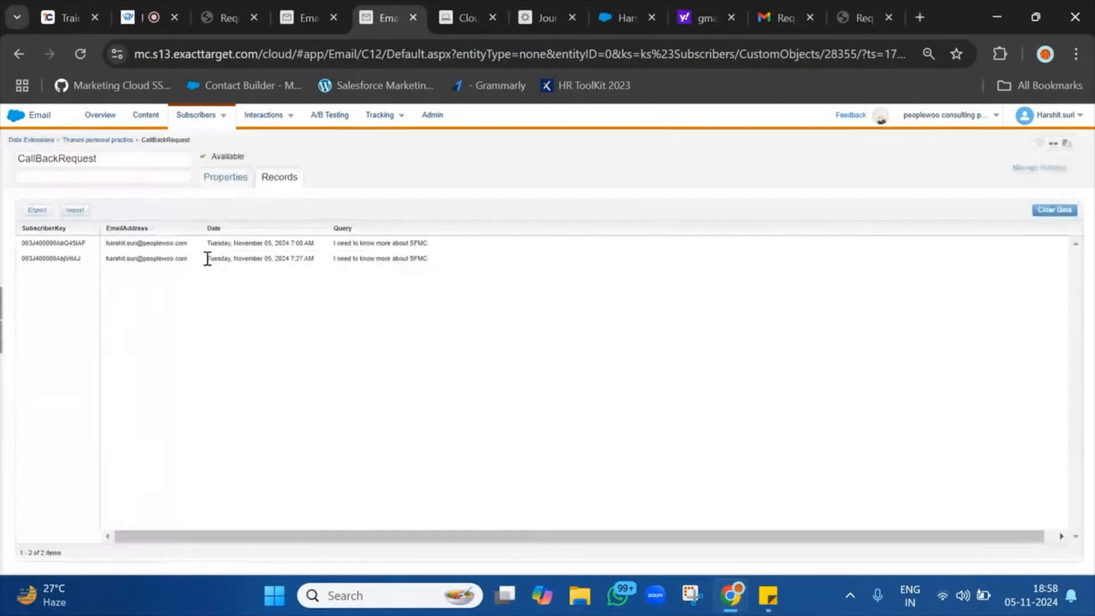
Inspect the two stored callback requests, selecting the second record's query, time and subscriber key.
mouse_move(47, 258)
mouse_down()
mouse_move(469, 262)
mouse_move(146, 254)
mouse_move(38, 270)
mouse_up()
triple_click(469, 262)
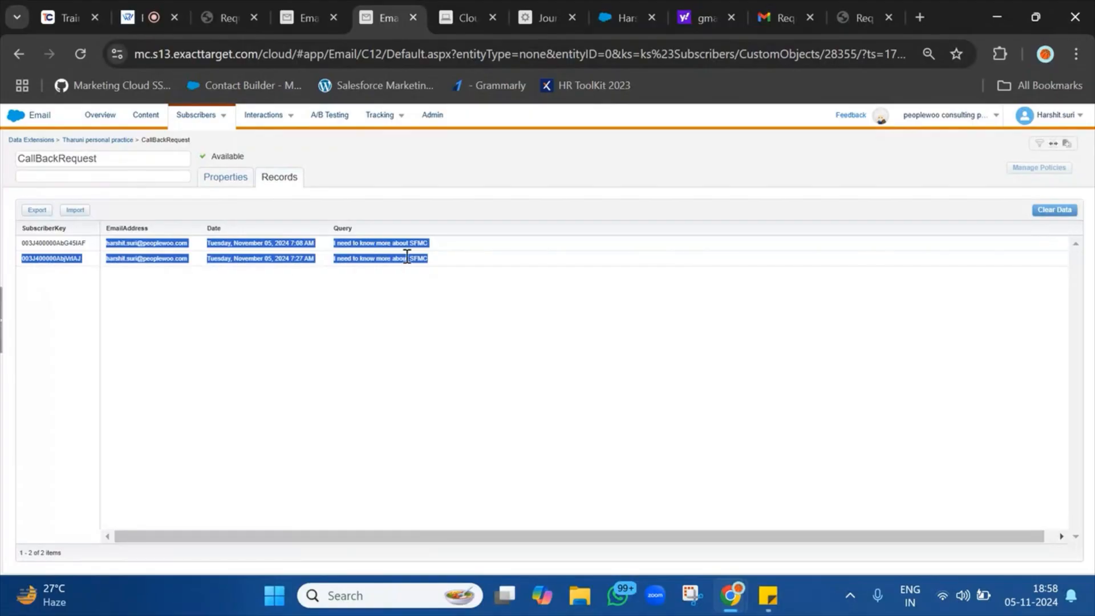
click(293, 258)
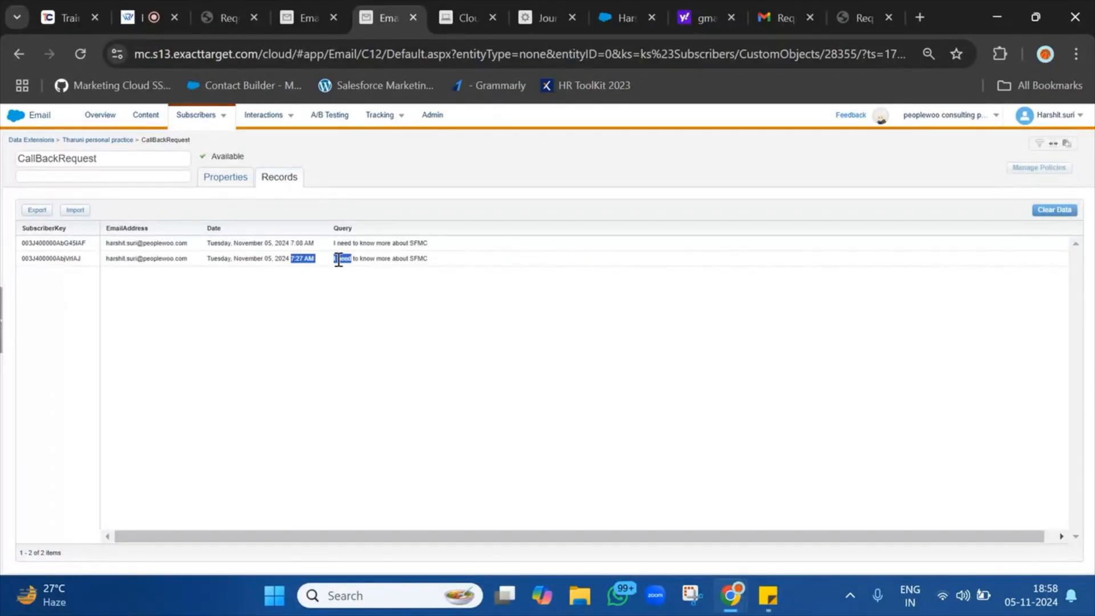
drag(338, 260, 500, 267)
click(501, 267)
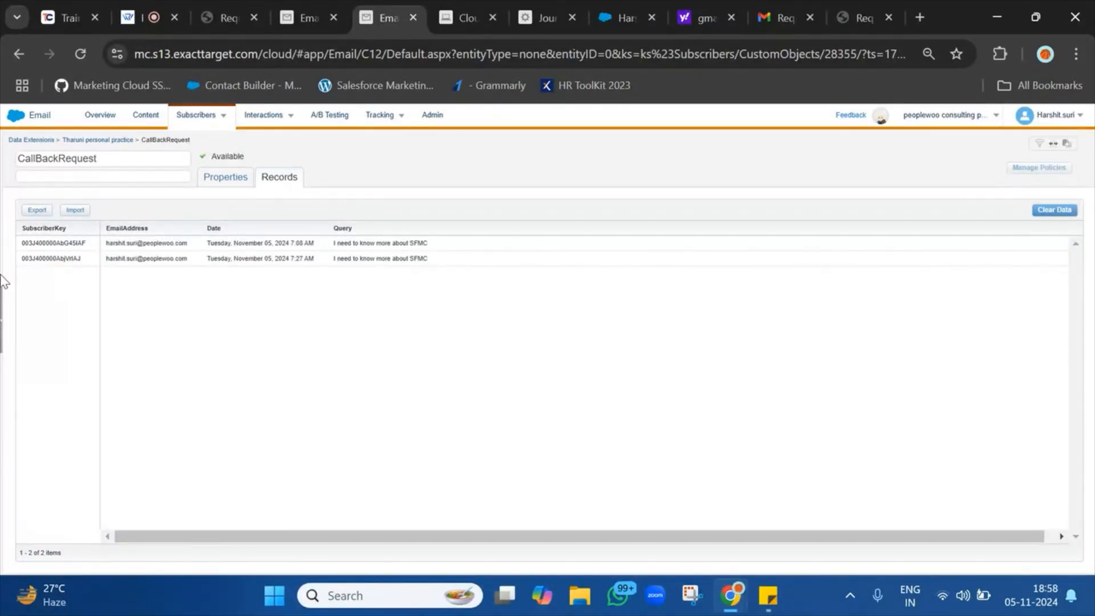
double_click(74, 260)
click(547, 7)
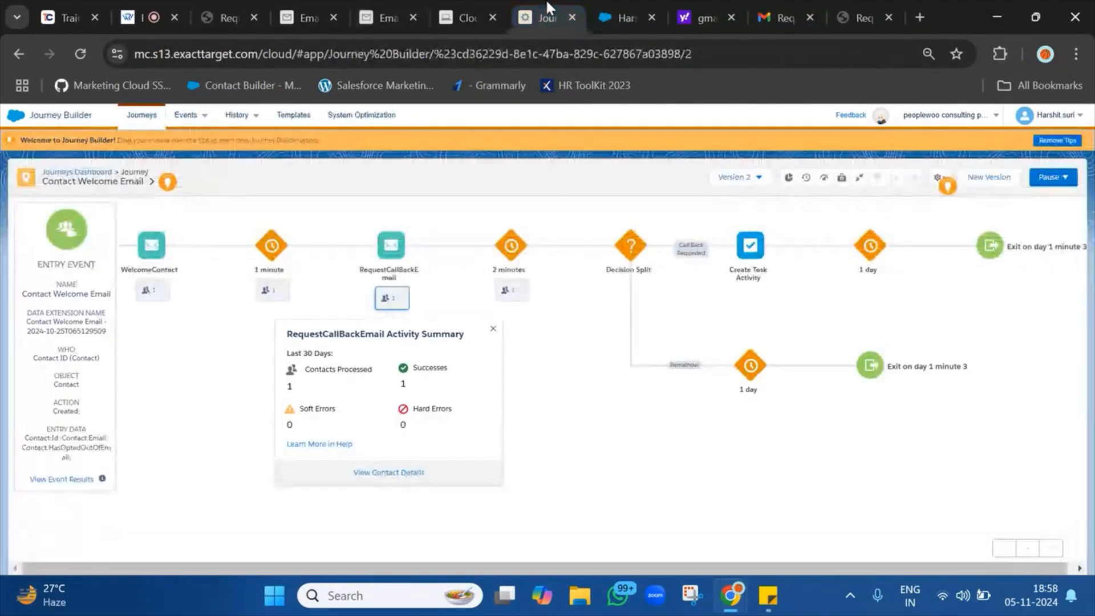
Load the Sales Cloud contact page using the second record's subscriber key as the record ID.
click(595, 3)
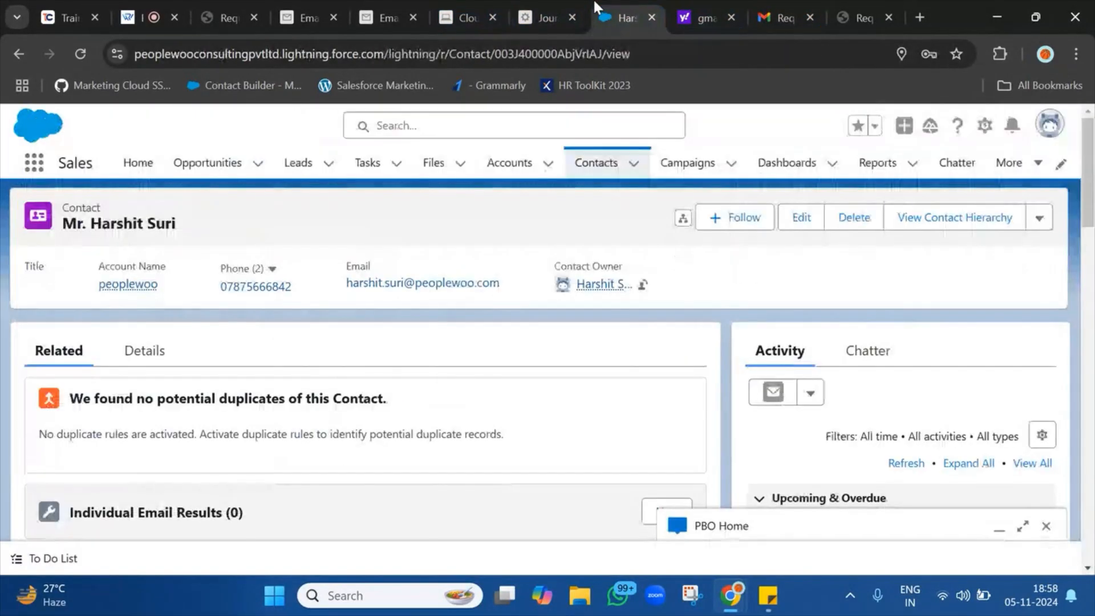
double_click(537, 55)
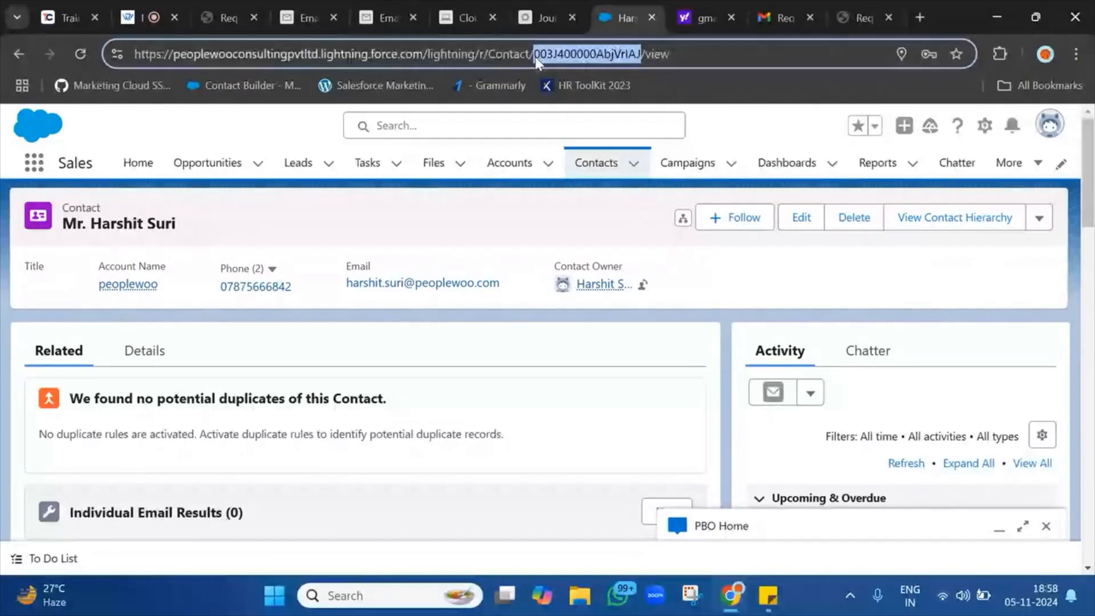
text(003J400000AbjVrlAJ)
key(Return)
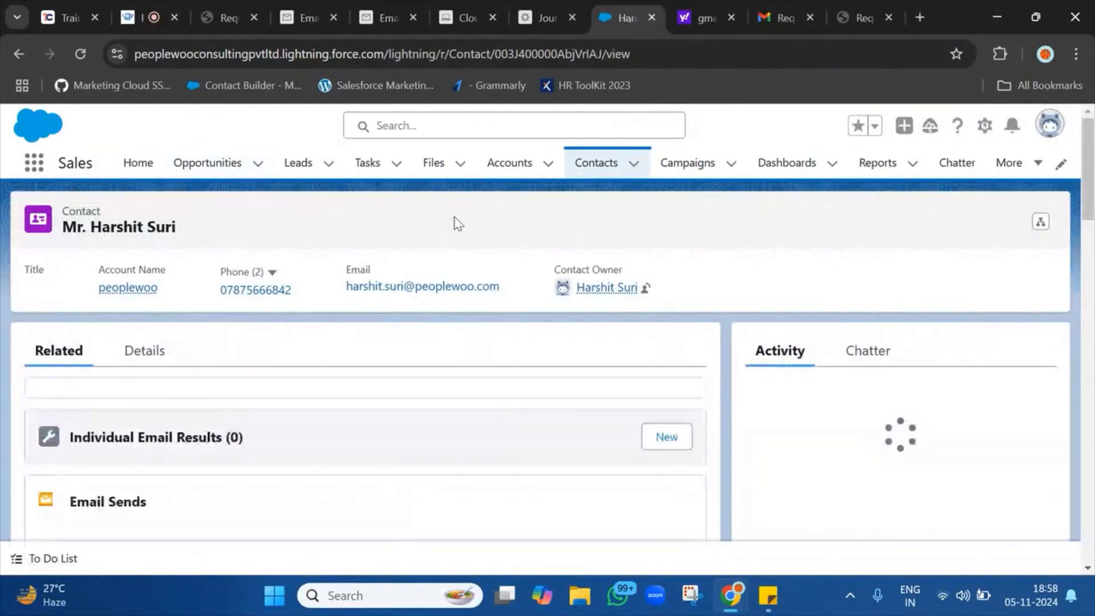
Copy the first CallBackRequest record's subscriber key.
click(488, 2)
click(536, 2)
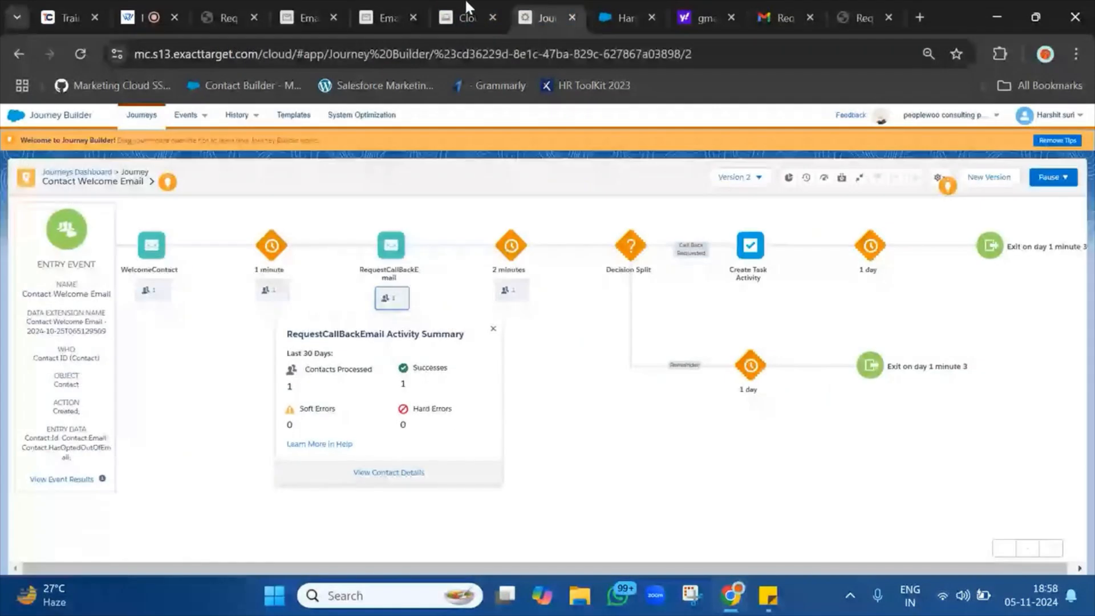
click(375, 5)
double_click(60, 242)
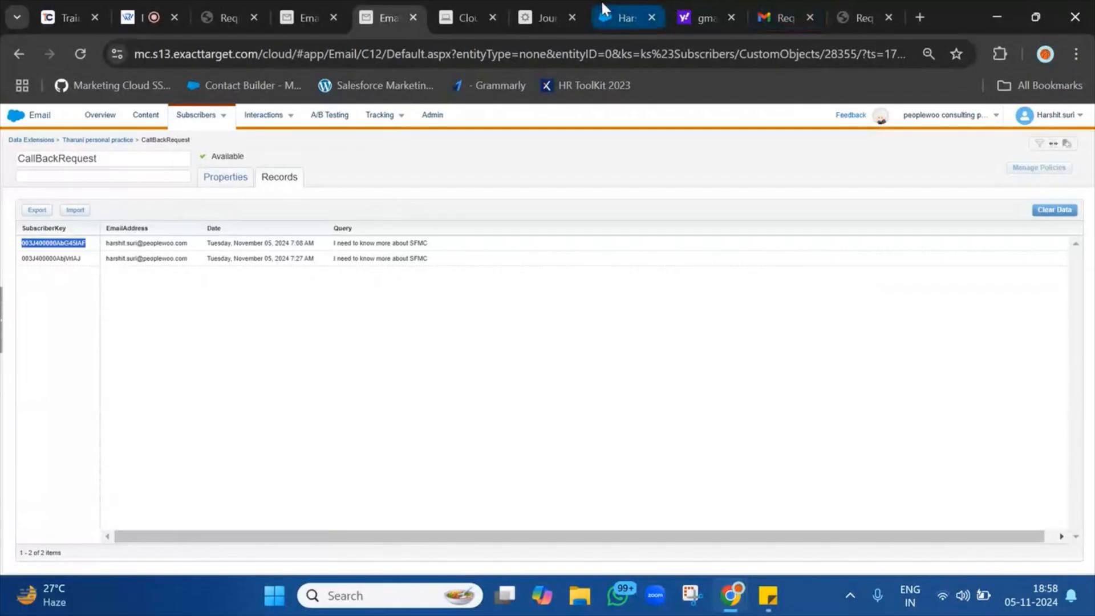
click(542, 8)
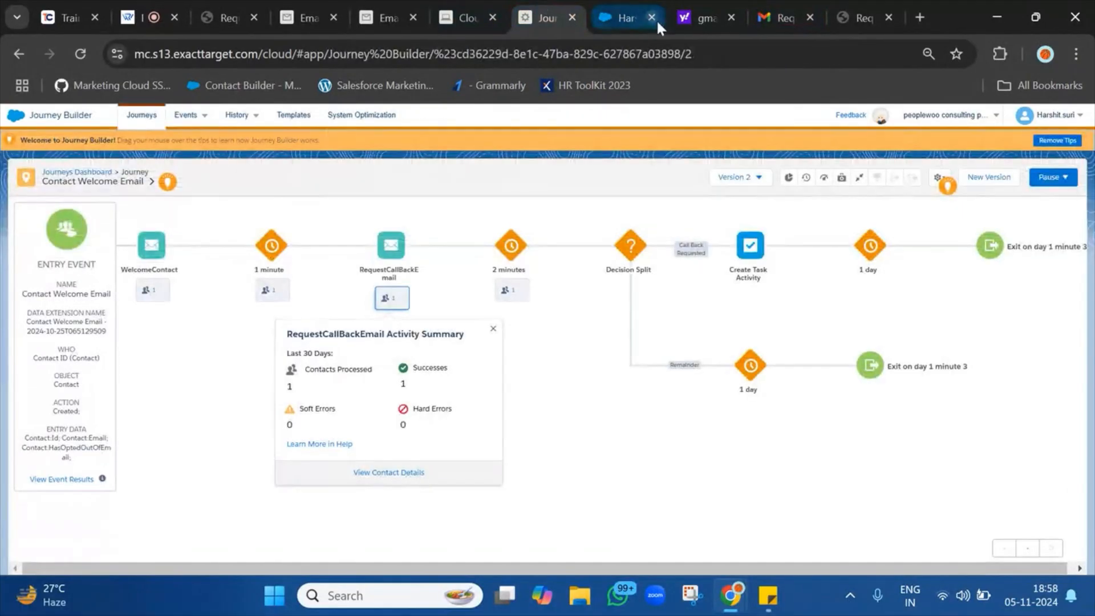
click(470, 17)
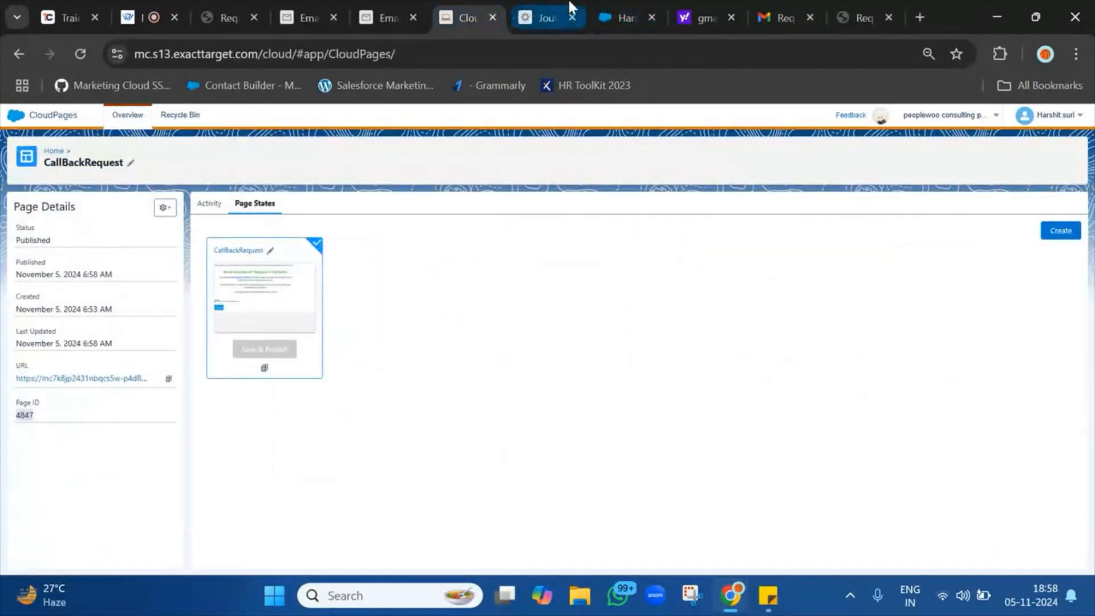
click(569, 6)
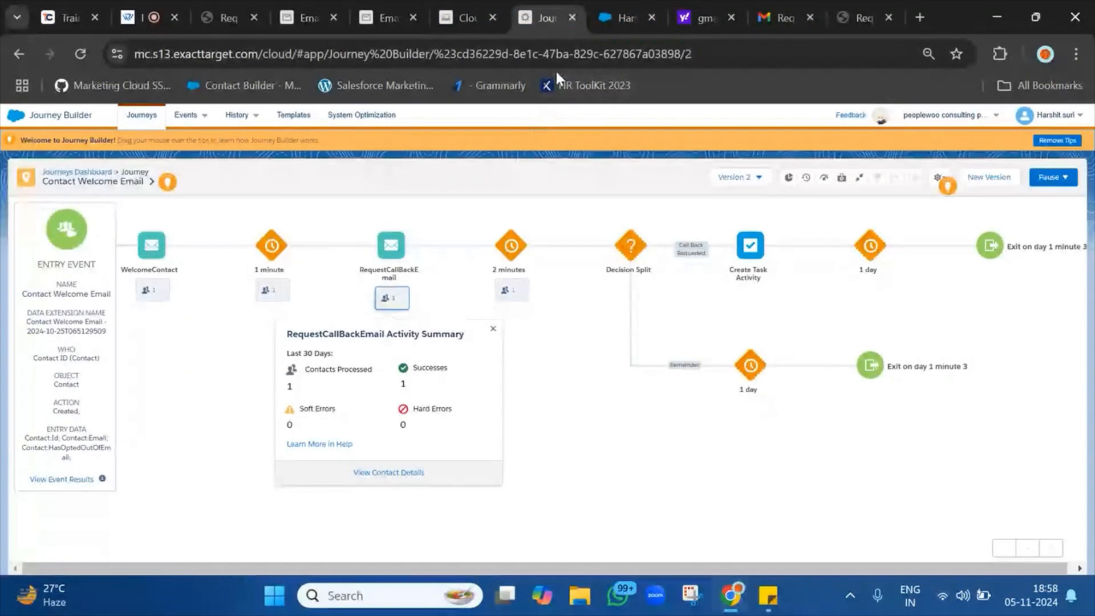
Open the contact for the first subscriber key in Sales Cloud, then go to the Contacts list.
click(625, 4)
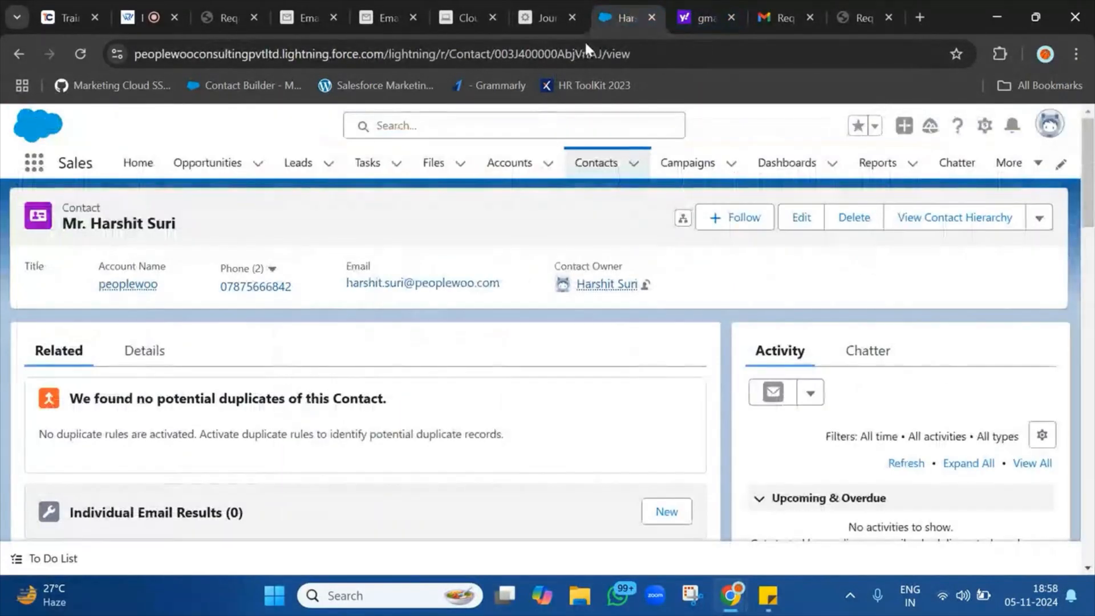
double_click(554, 53)
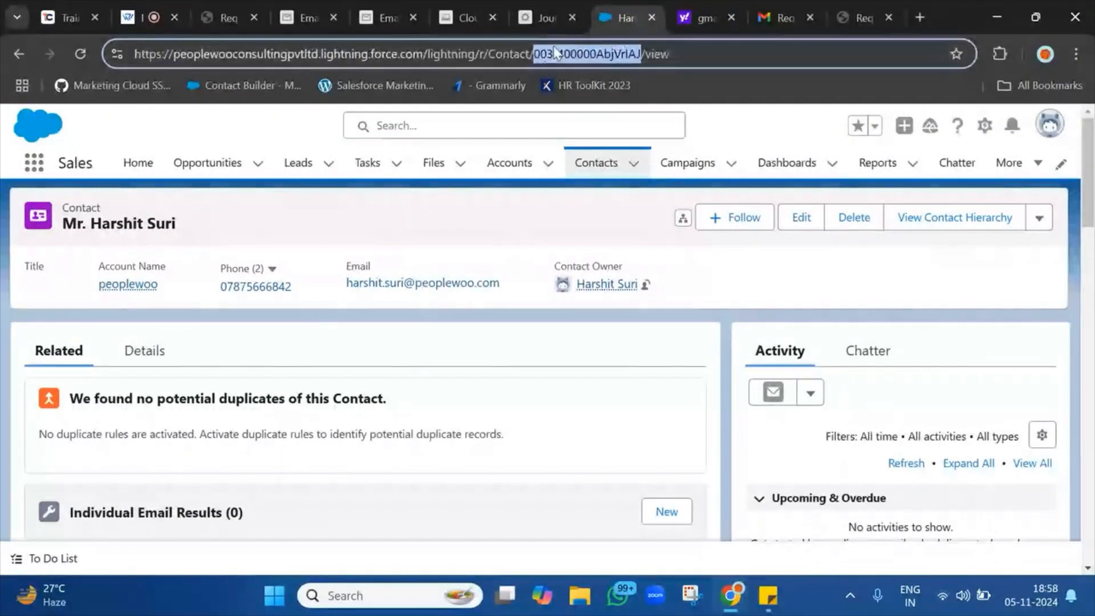
text(003J400000AbG45IAF)
key(Return)
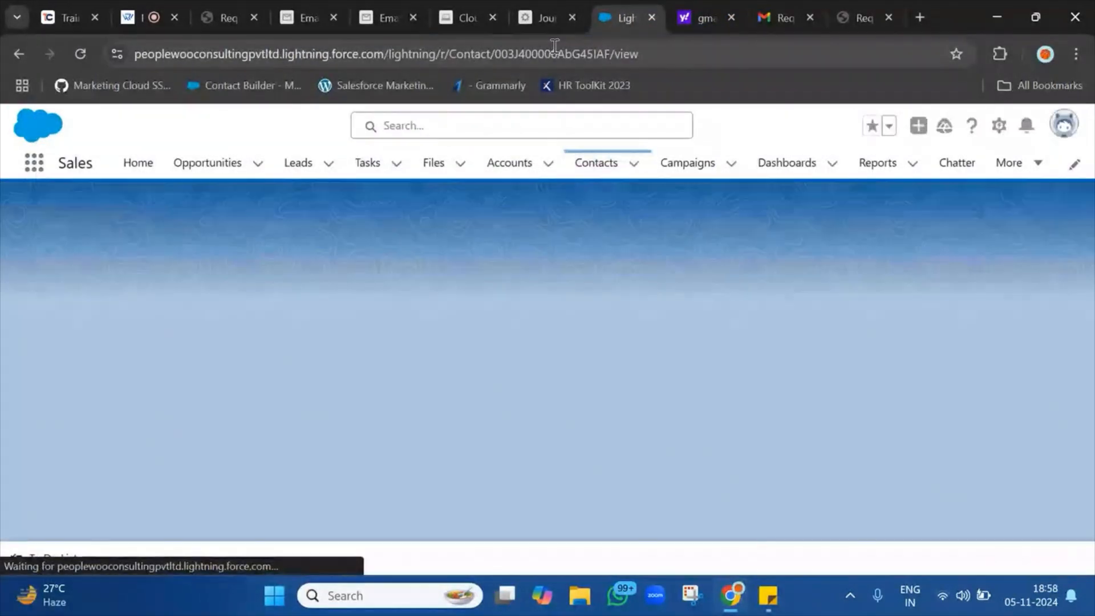
click(599, 168)
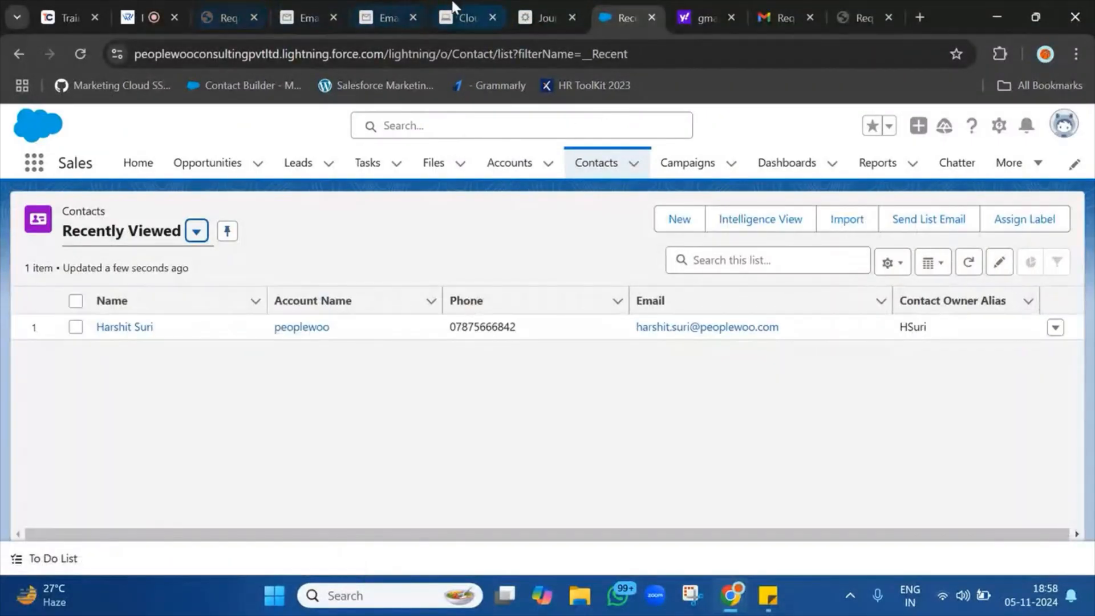
click(554, 8)
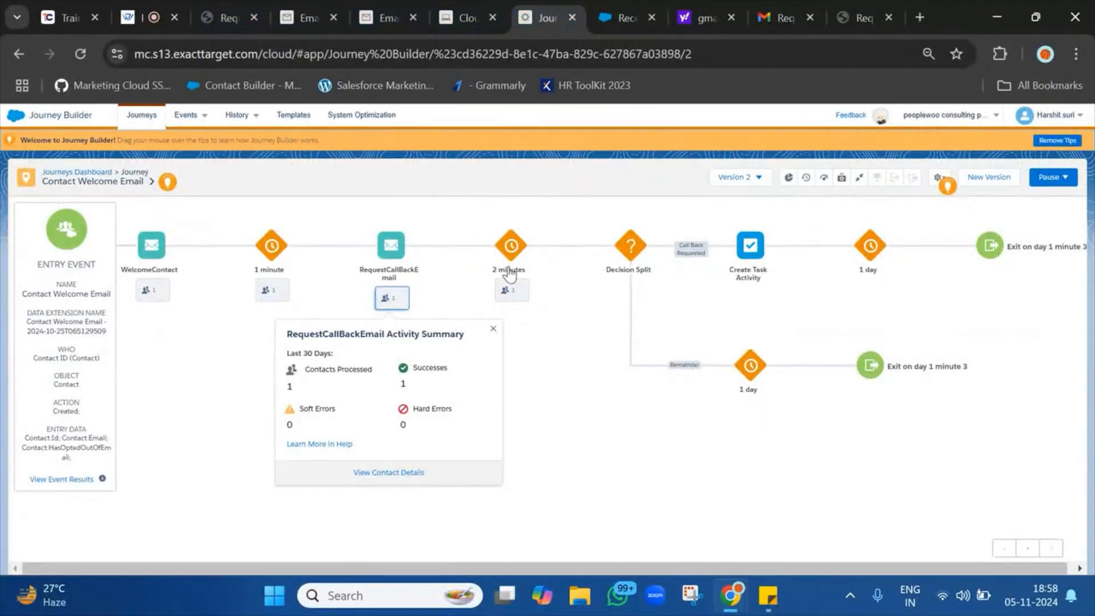
Reload the Contact Welcome Email journey page so its activity counts refresh.
click(83, 54)
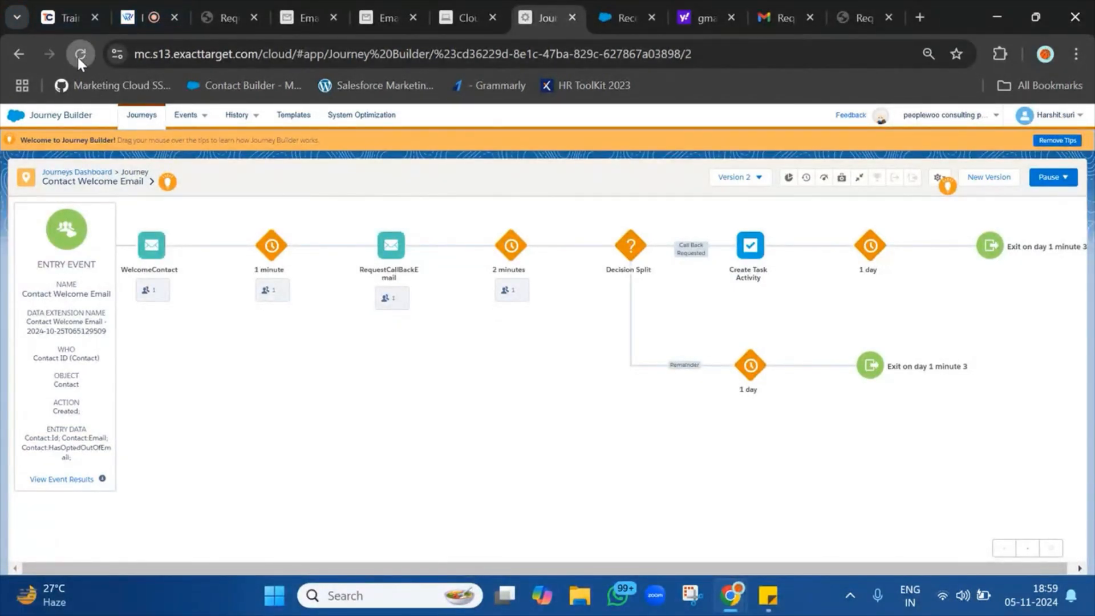
click(79, 59)
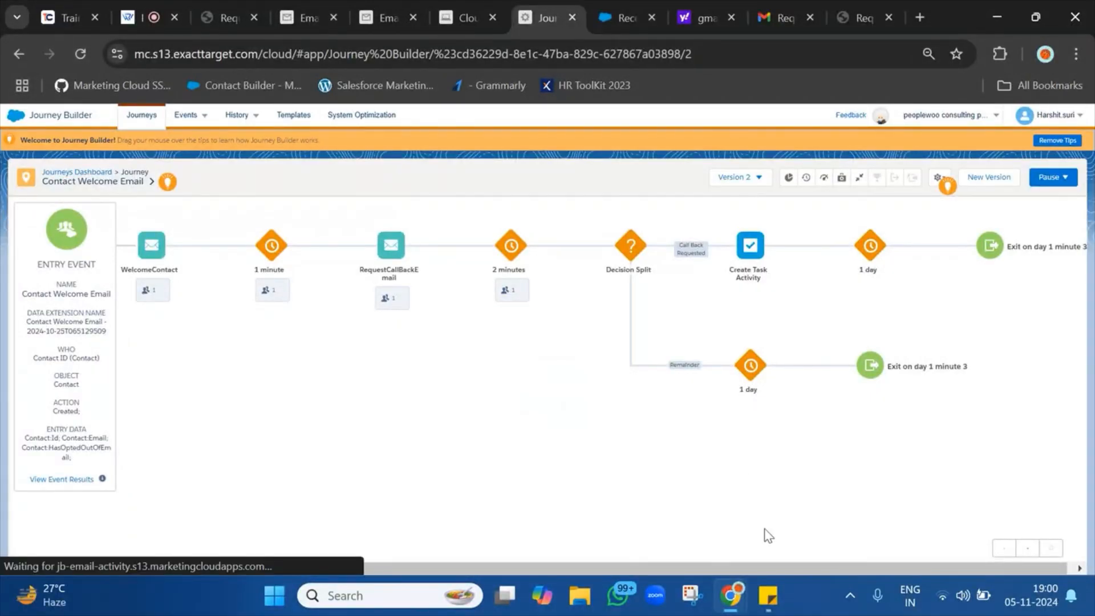
Open the journey exercises sticky note and scroll to the Journey 3 callback-request requirement.
mouse_move(770, 599)
click(878, 463)
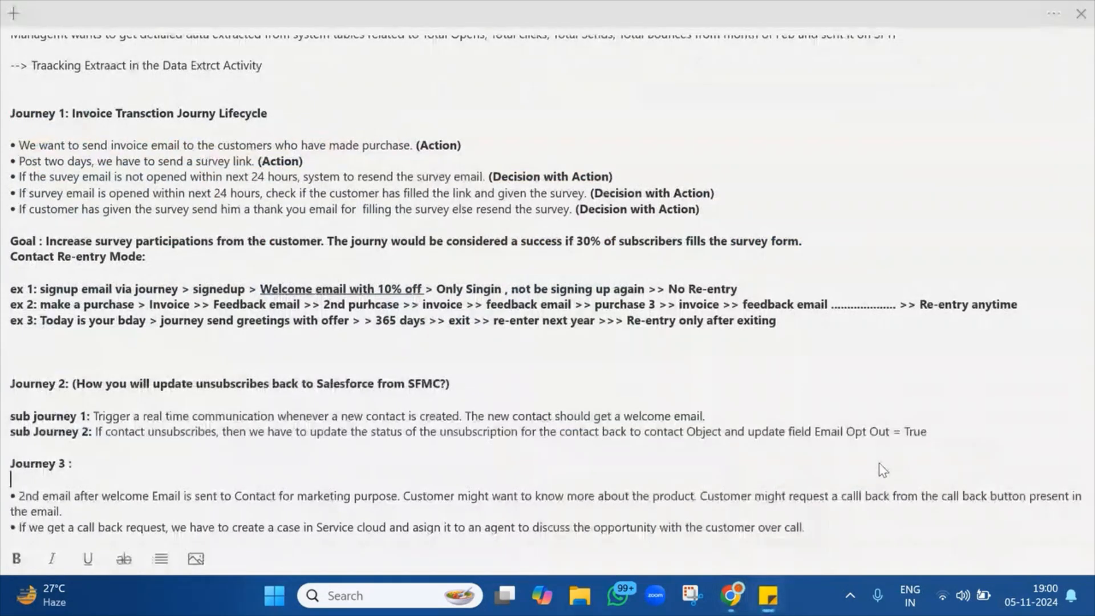
scroll(553, 284, down, 1)
scroll(552, 284, down, 1)
scroll(553, 284, up, 15)
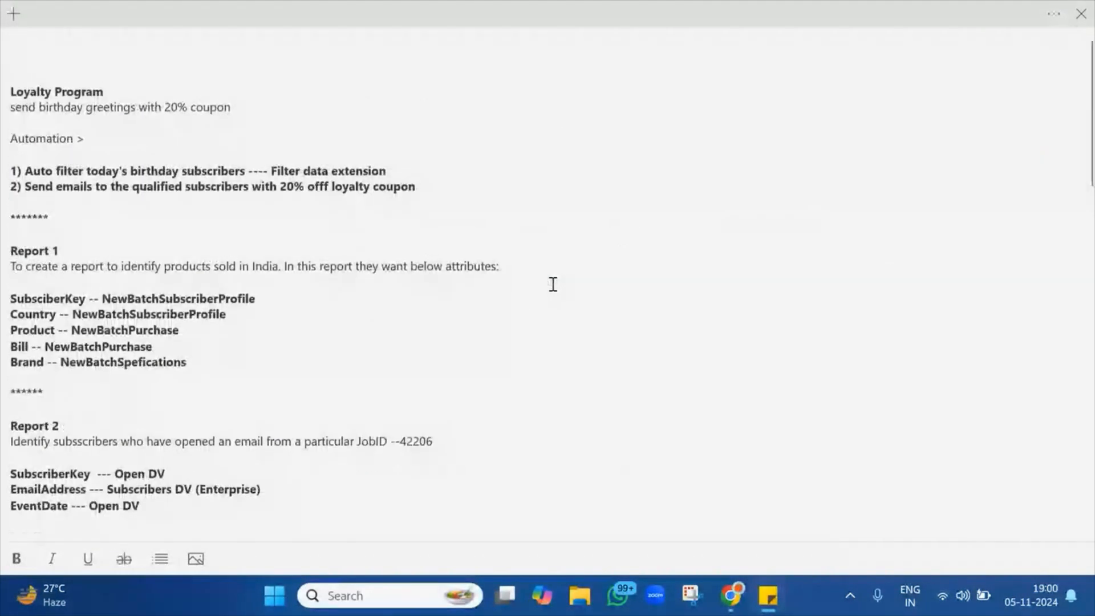
click(117, 235)
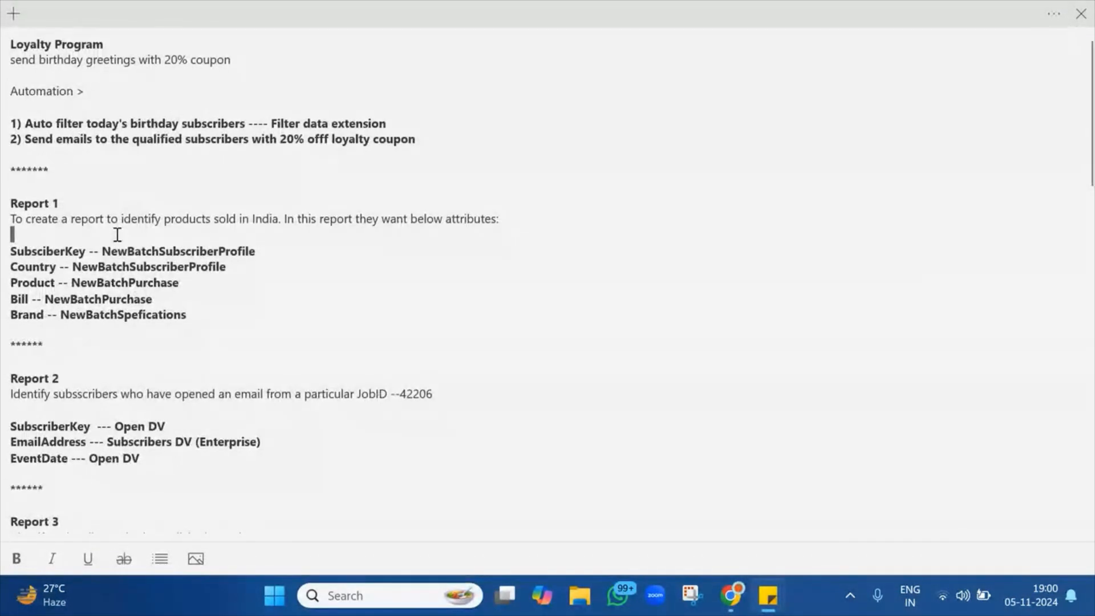
scroll(117, 234, down, 20)
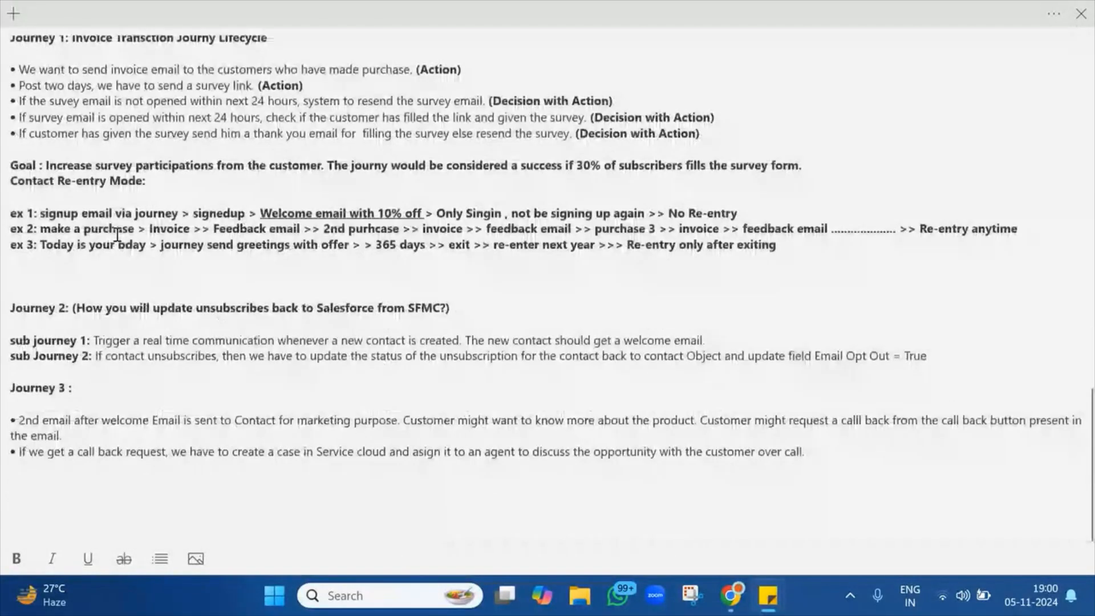
scroll(117, 234, up, 1)
scroll(117, 234, up, 1)
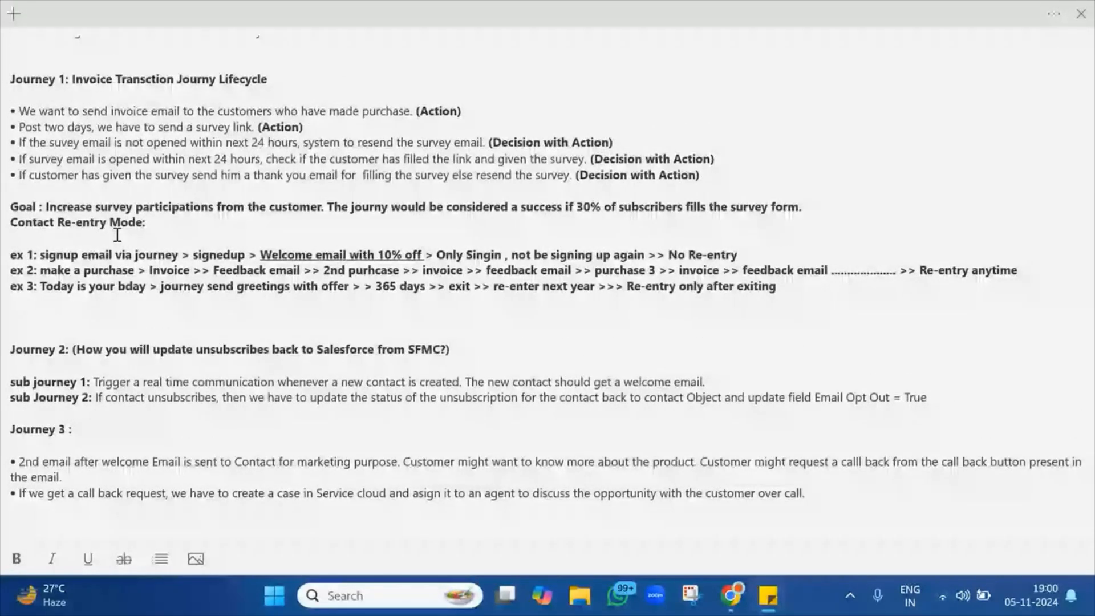
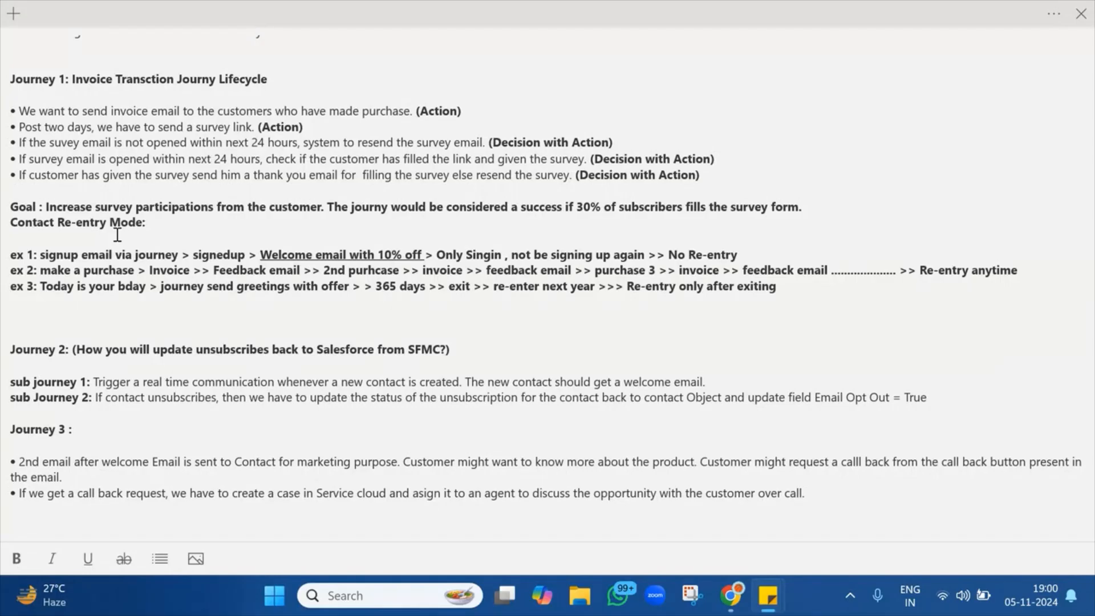
Scroll back through the course notes, select the whole note's text, then return to Journey Builder.
scroll(119, 206, up, 15)
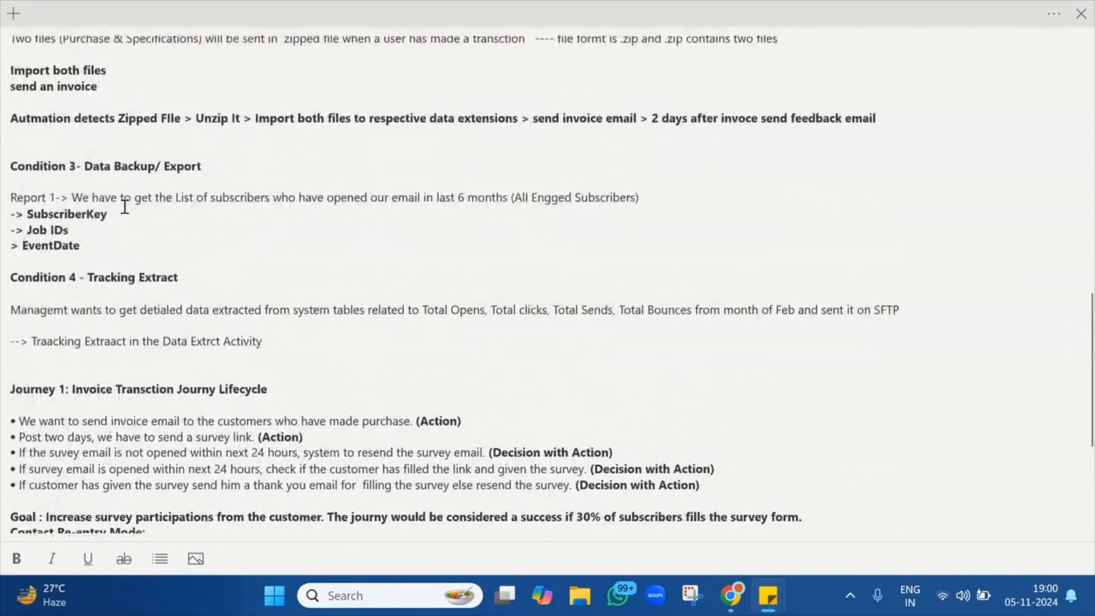
scroll(125, 206, up, 5)
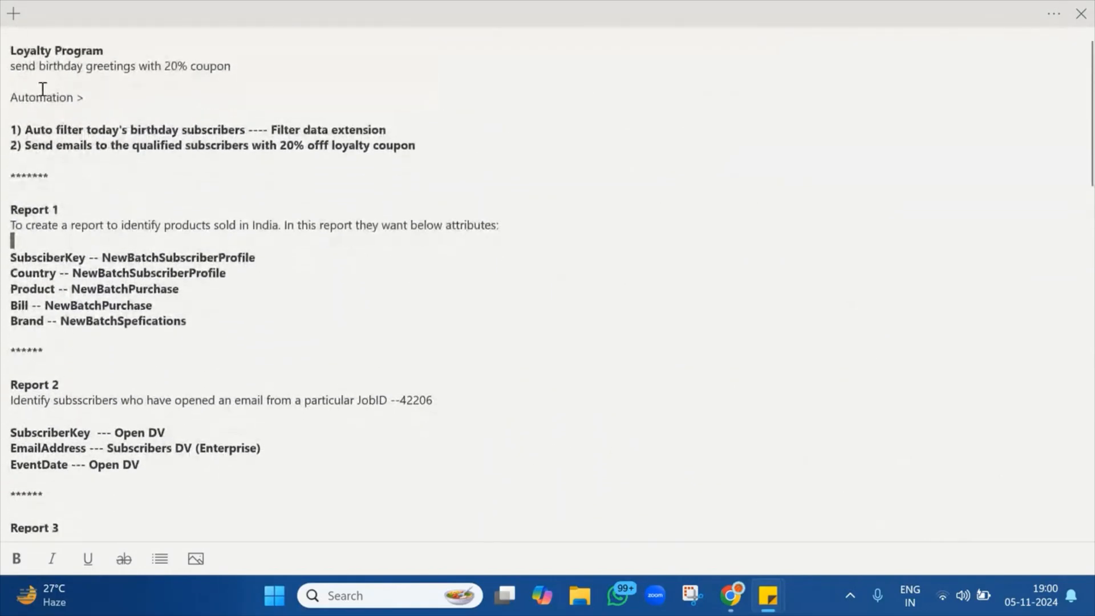
triple_click(10, 46)
drag(8, 52, 401, 503)
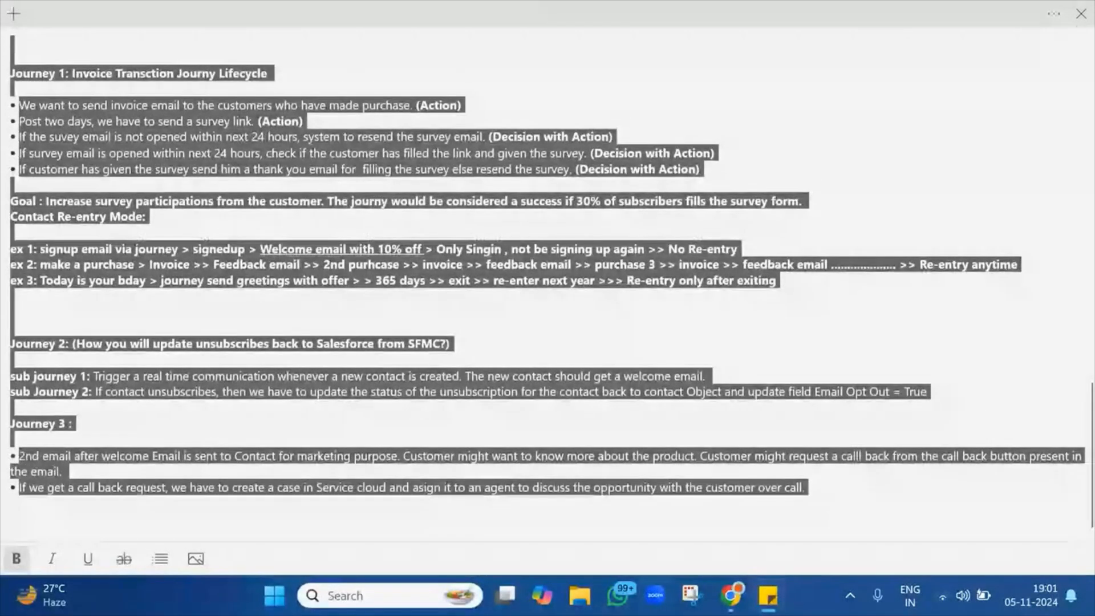
mouse_move(736, 604)
click(648, 519)
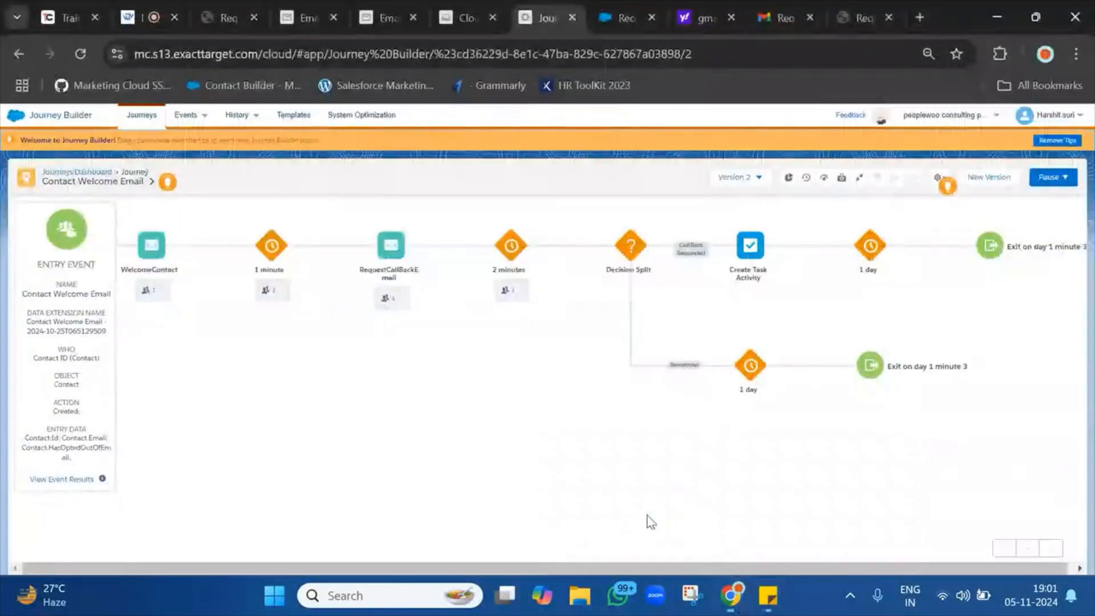
Reload the journey and open the contact-level details for the Create Task Activity.
click(82, 54)
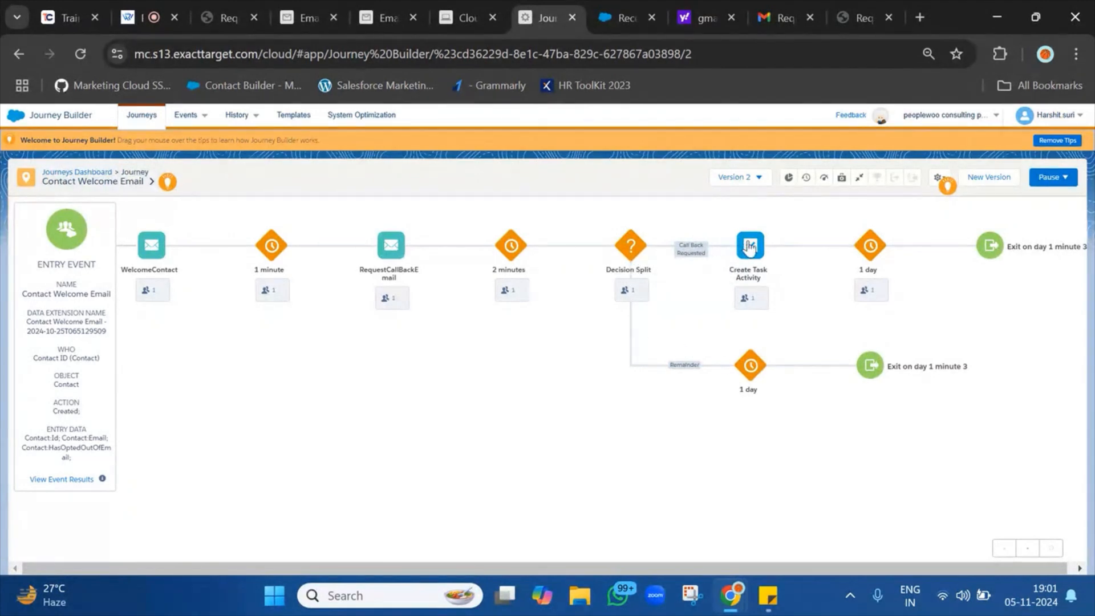
click(752, 300)
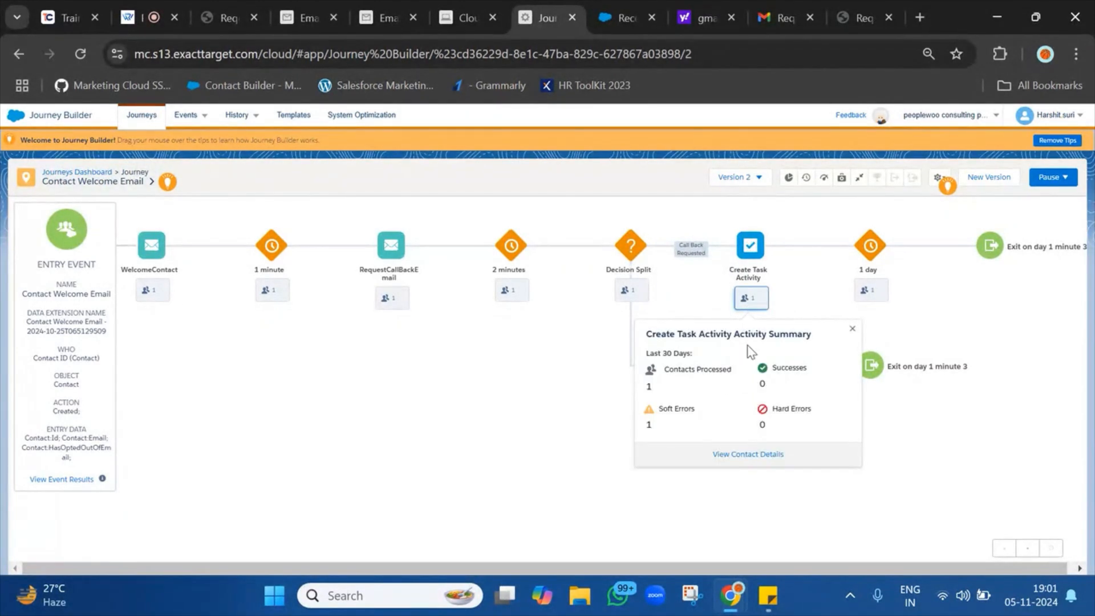
click(747, 454)
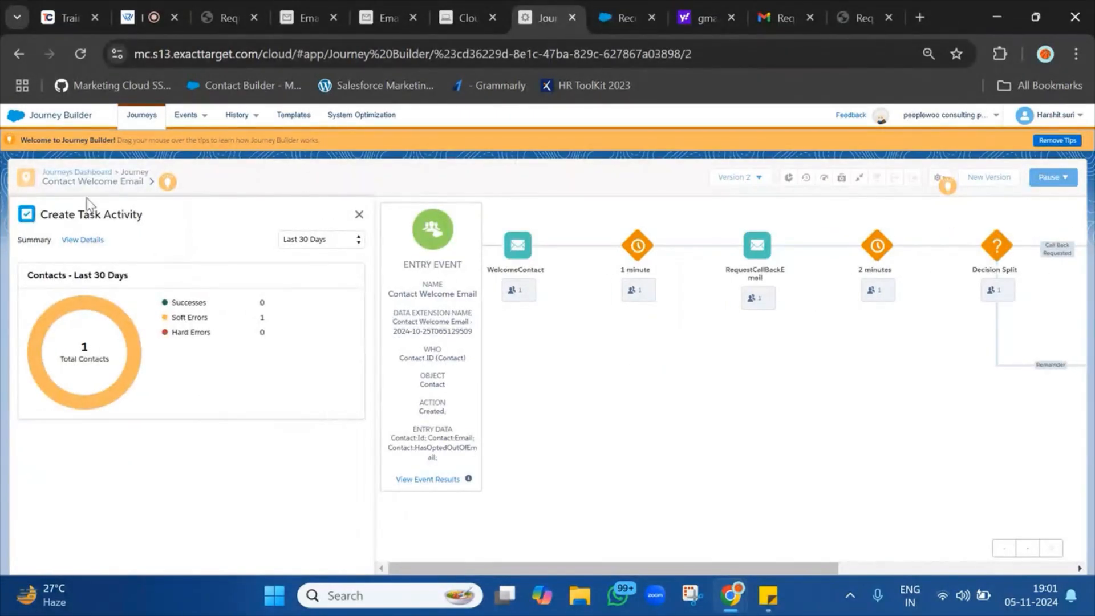
click(80, 242)
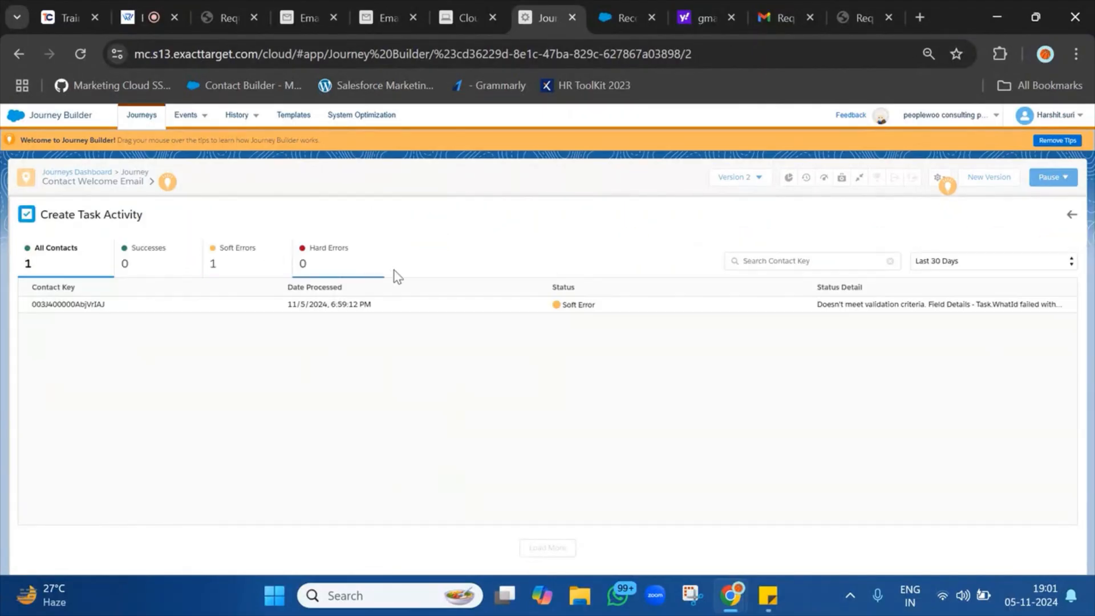
Select and copy the soft error's full Status Detail message, then switch to the sticky note.
drag(847, 304, 978, 304)
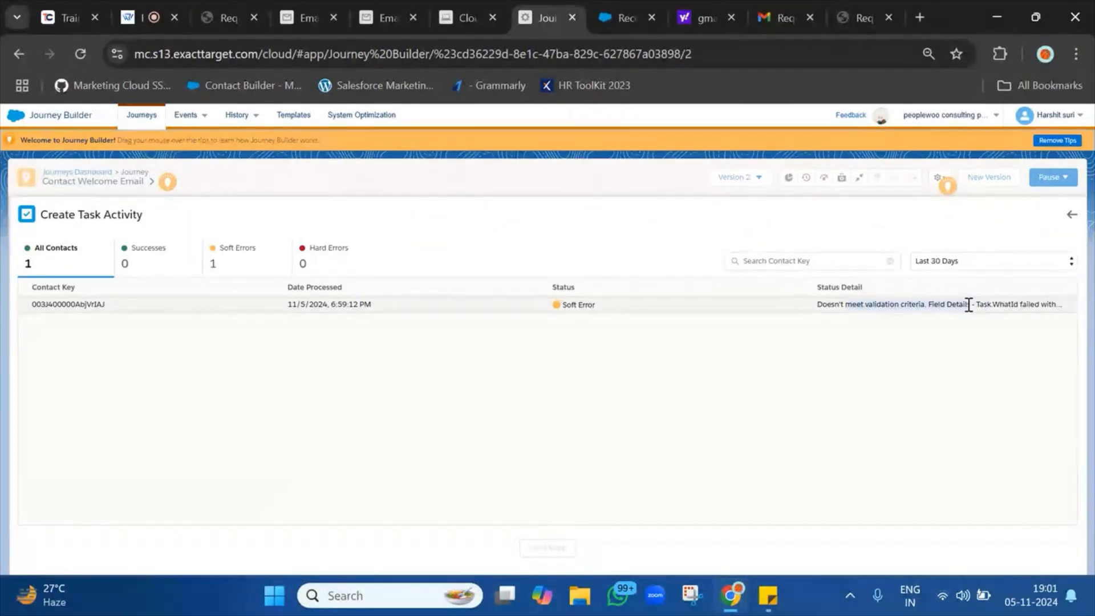
triple_click(969, 306)
click(974, 306)
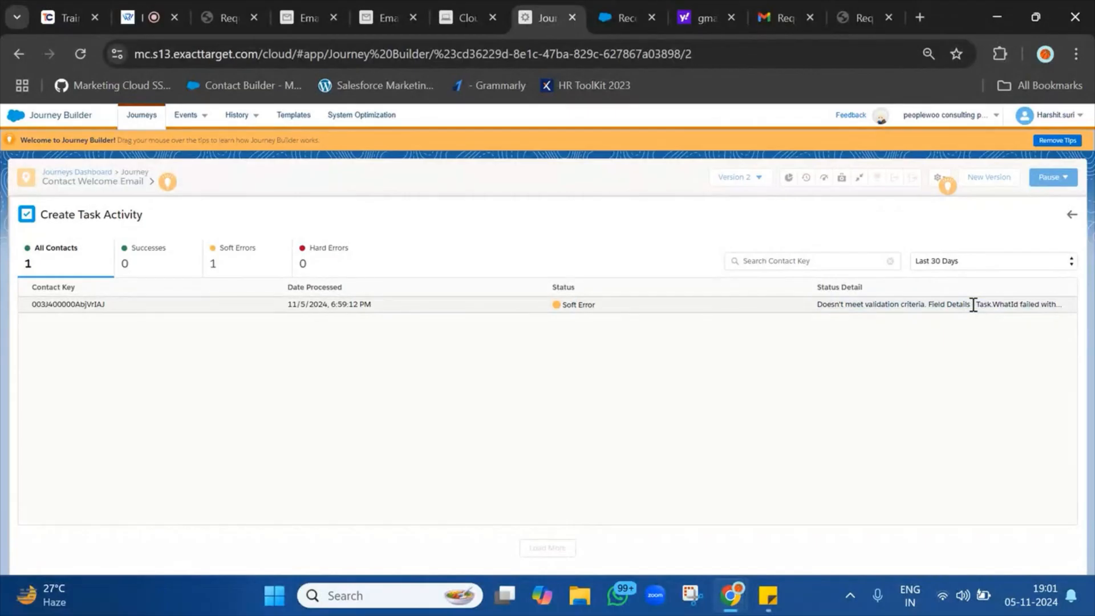
triple_click(993, 304)
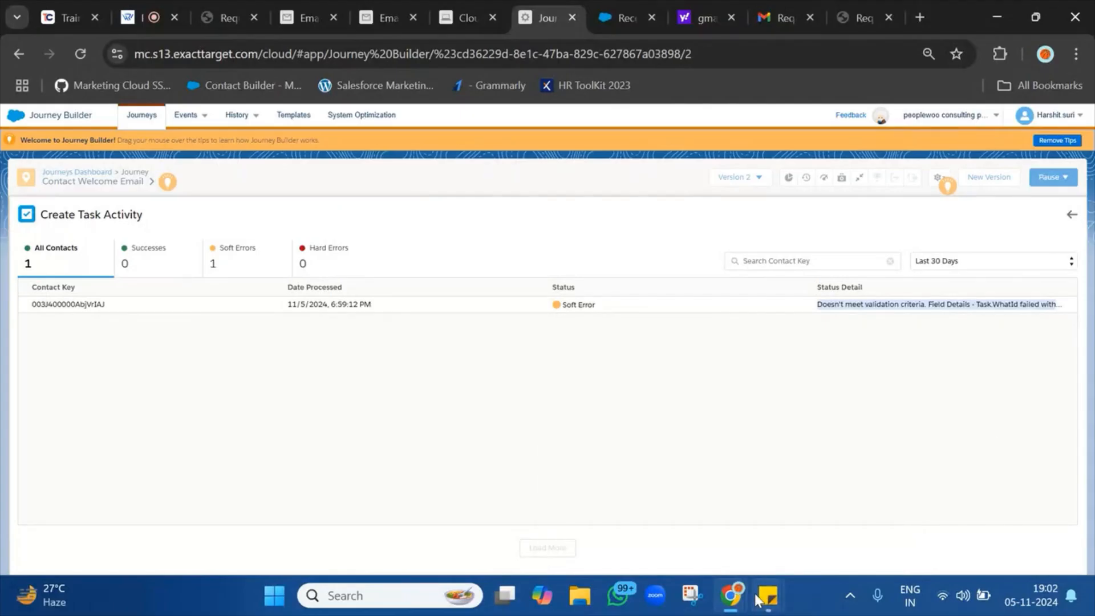
mouse_move(764, 599)
click(652, 485)
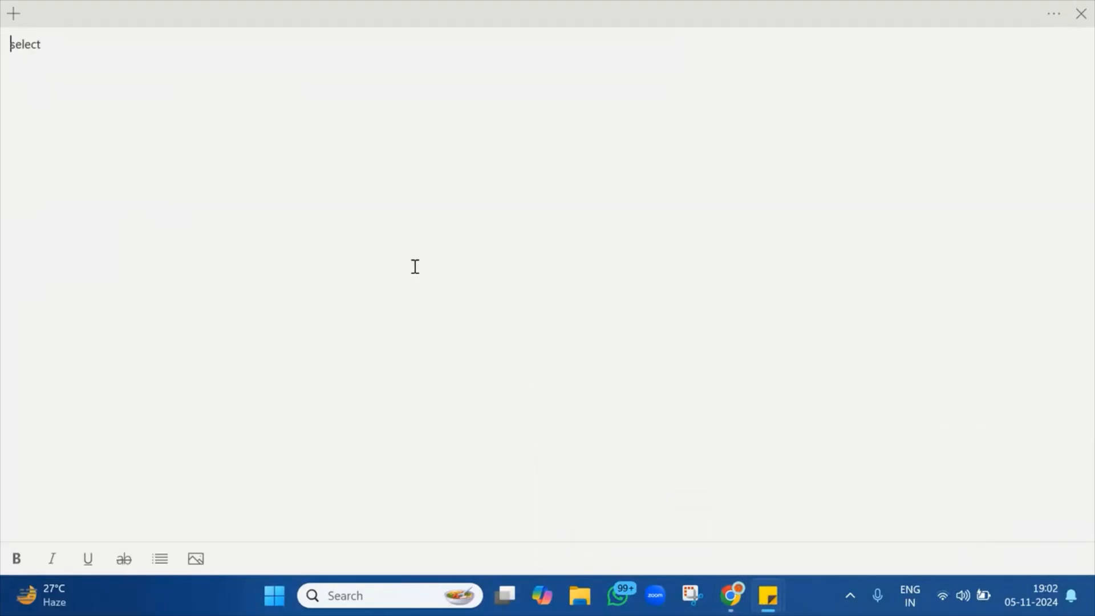
Paste the Task.WhatId ReferenceTypeValidation error at the top of the note, then go back to Journey Builder.
text(Doesn't meet validation criteria. Field Details - Task.WhatId failed with ReferenceTypeValidation and the expected value should be a reference value)
drag(303, 48, 549, 45)
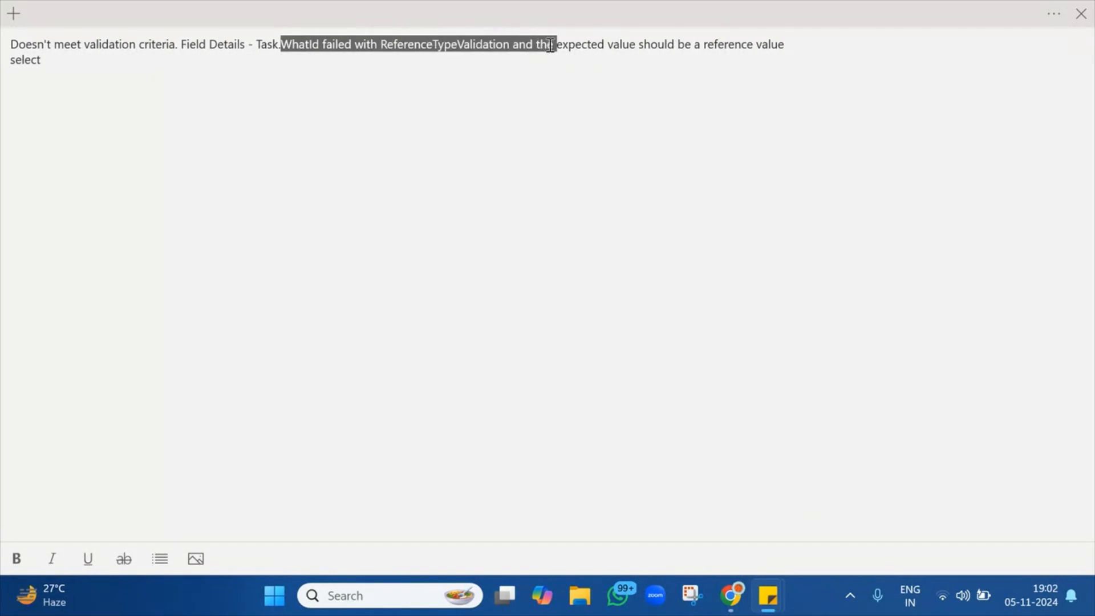
click(550, 46)
triple_click(678, 43)
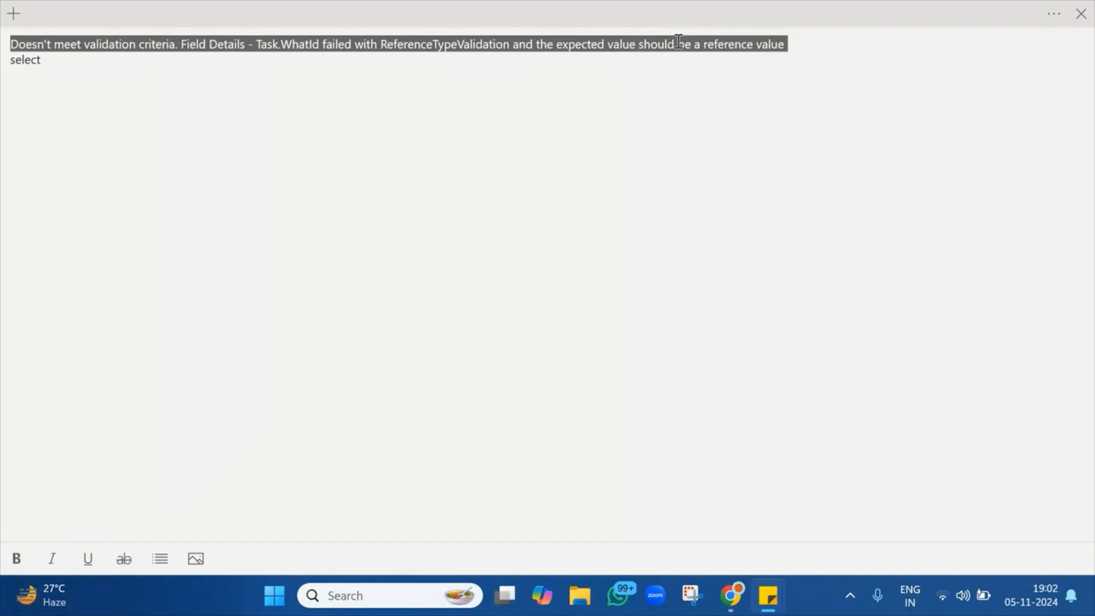
mouse_move(731, 596)
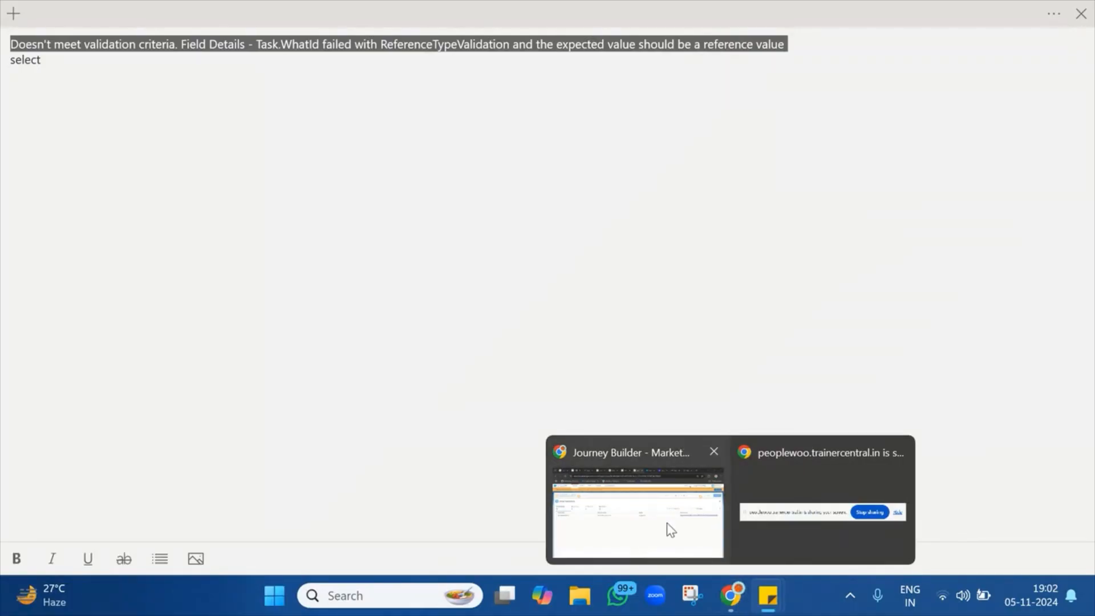
click(670, 530)
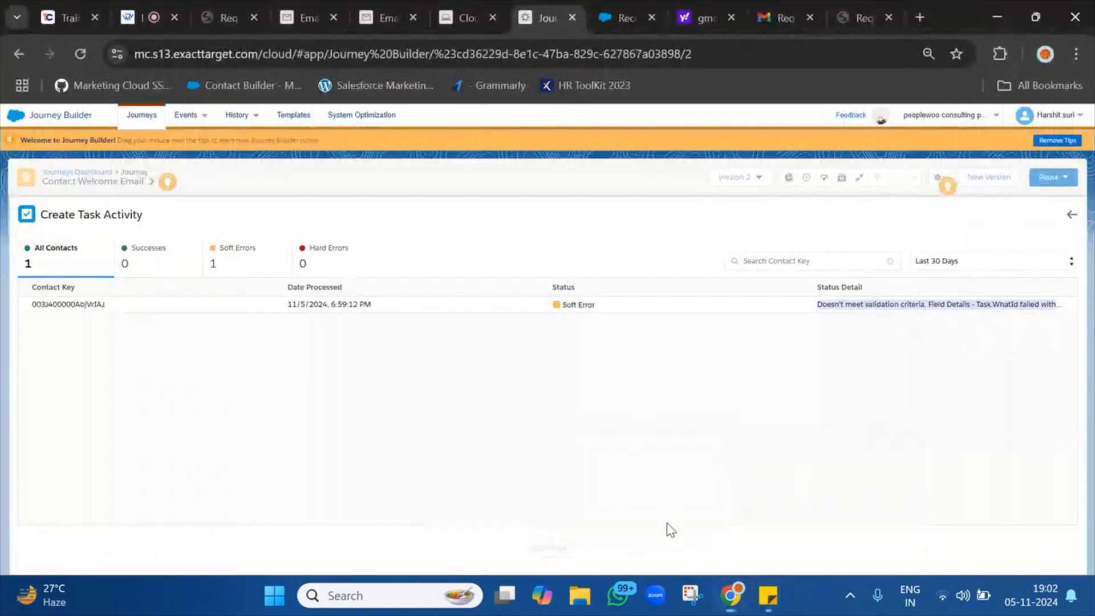
Close the activity details, create Version 3 of the journey, and open the Create Task Activity settings.
click(1073, 216)
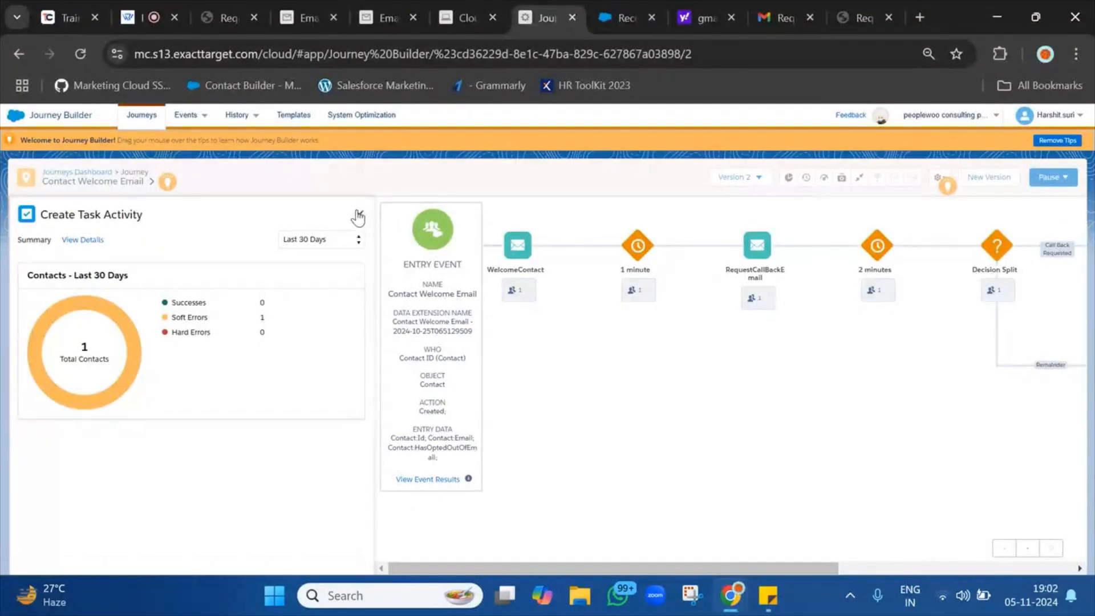
click(358, 216)
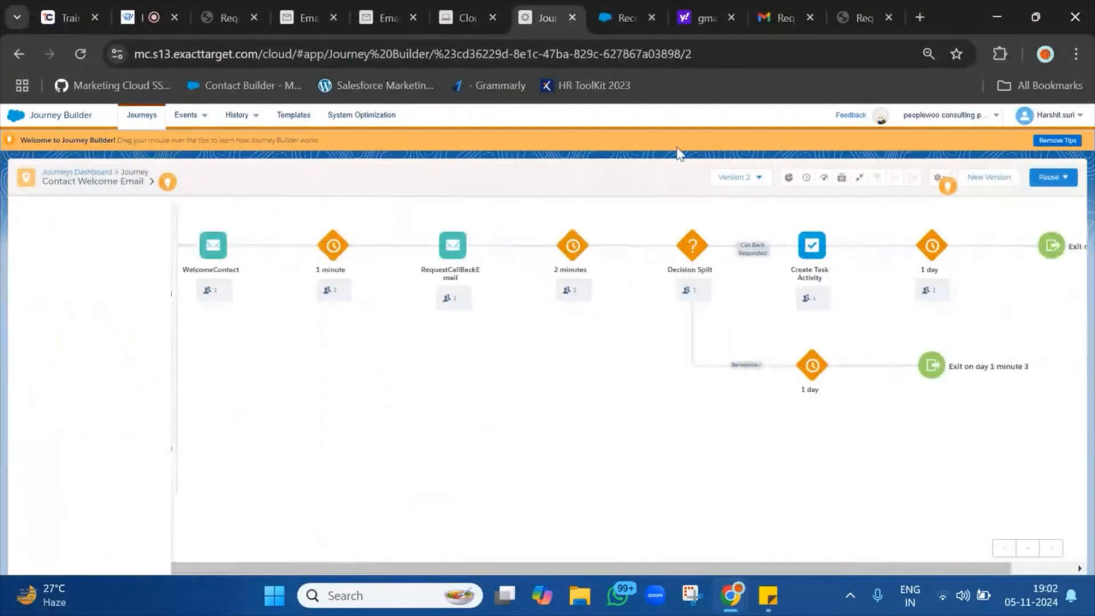
click(991, 177)
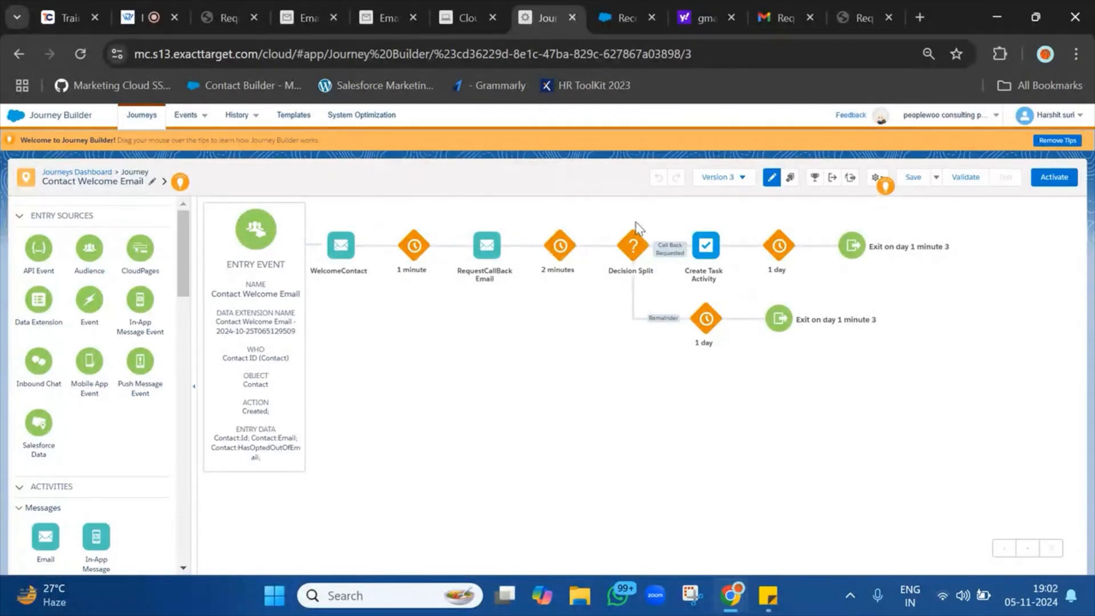
mouse_move(701, 254)
click(701, 254)
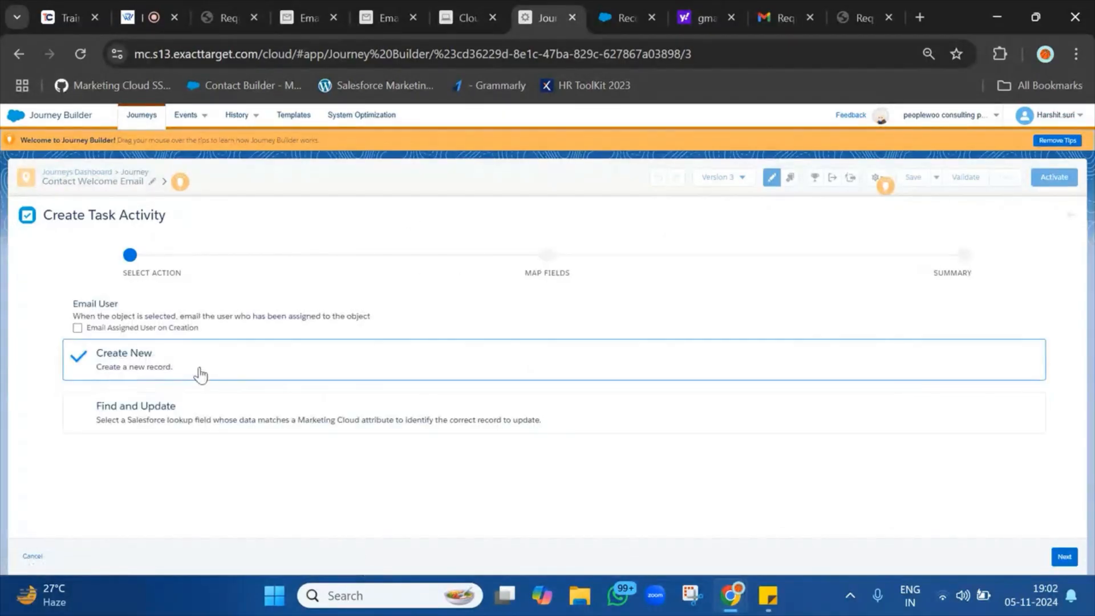
Advance to Map Fields and remove the Related To ID = Contact:Id mapping.
click(1065, 557)
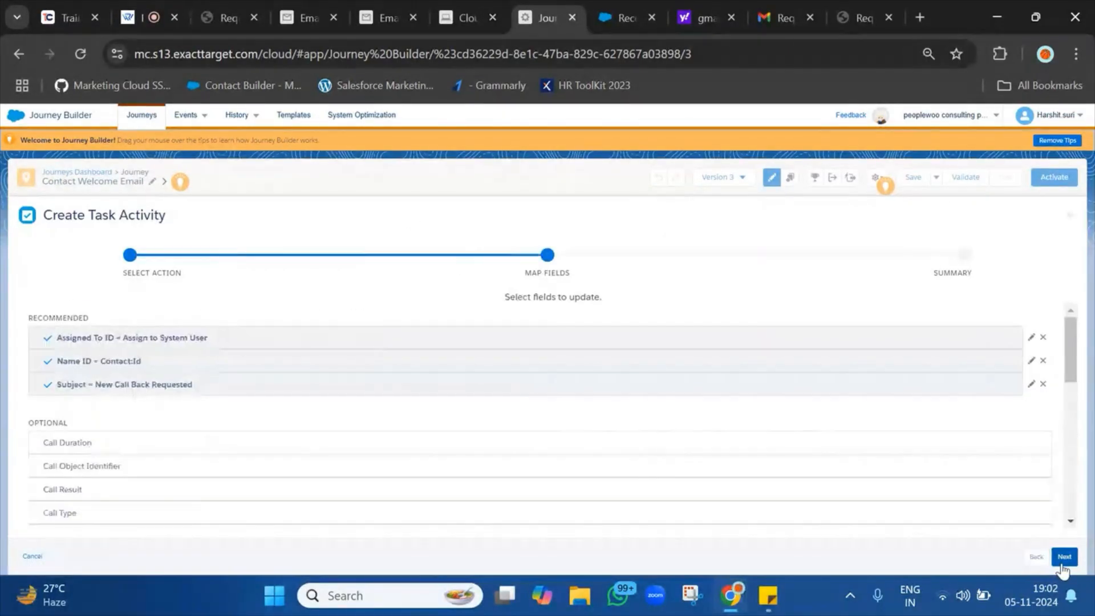
scroll(449, 311, down, 3)
scroll(452, 313, up, 3)
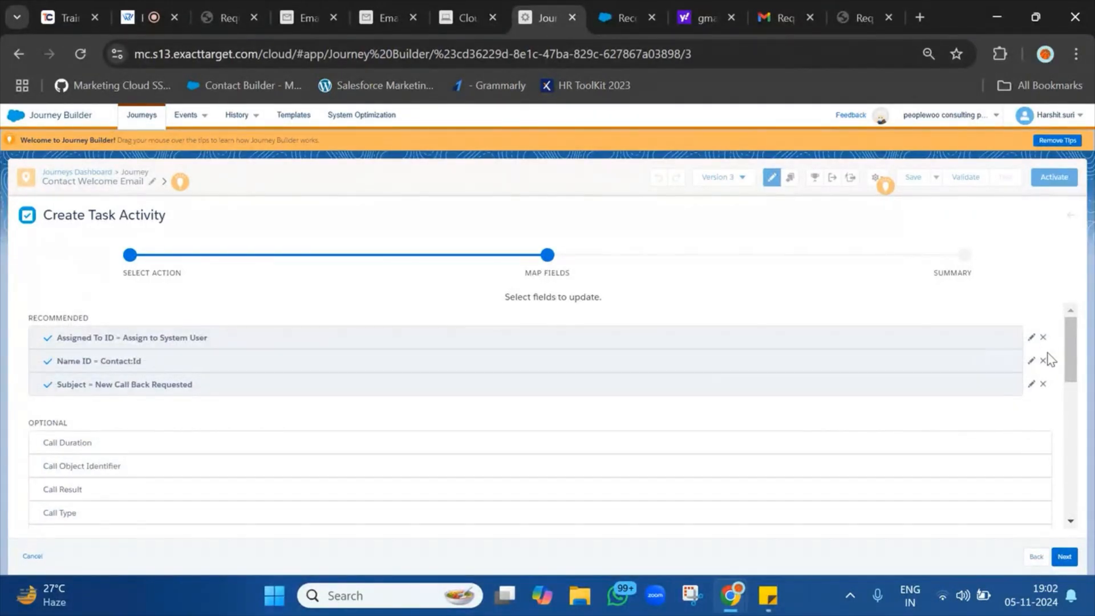
scroll(577, 497, down, 10)
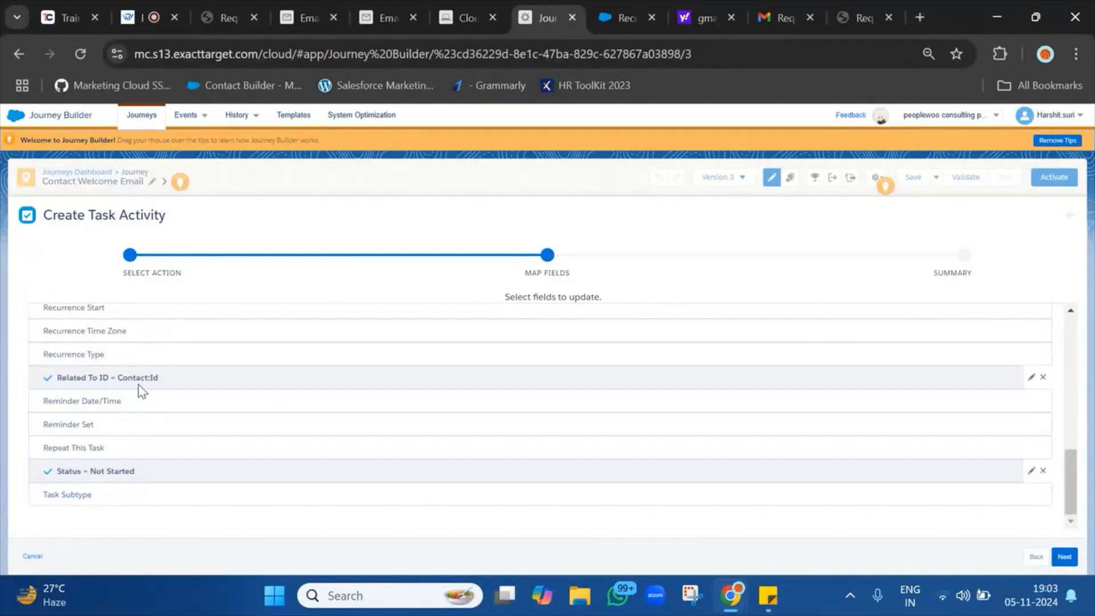
click(1042, 381)
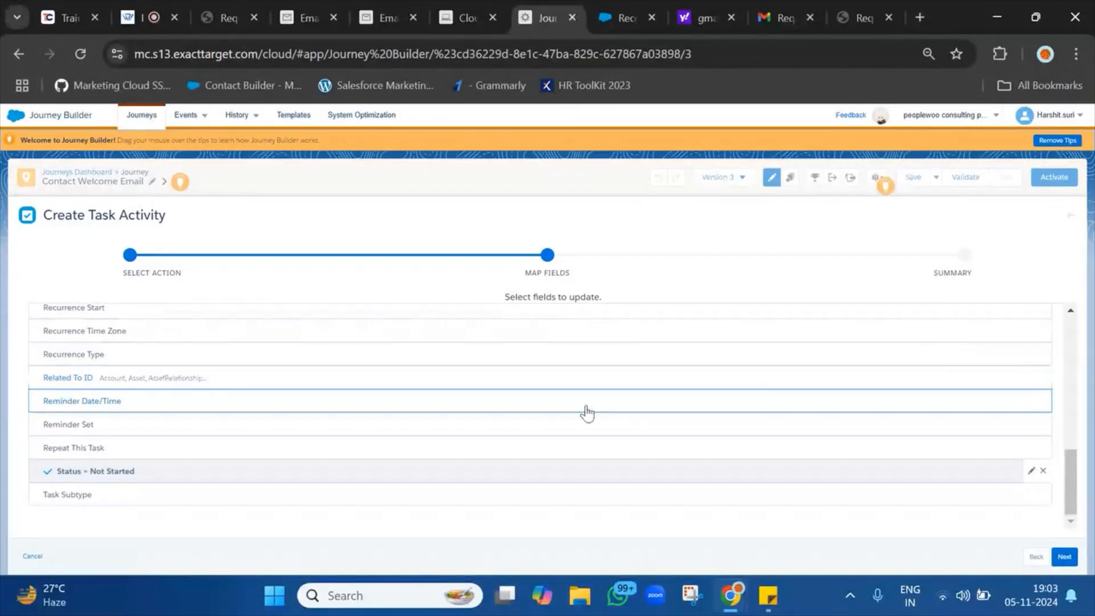
scroll(611, 393, up, 10)
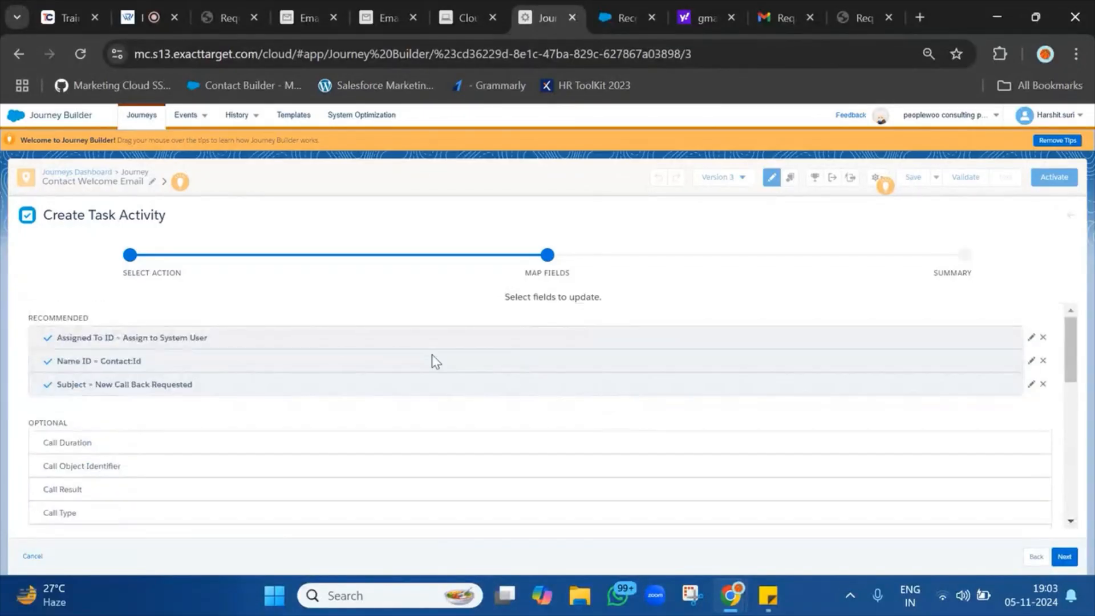
Clear the existing journey event expression from the Name ID mapping.
click(1031, 361)
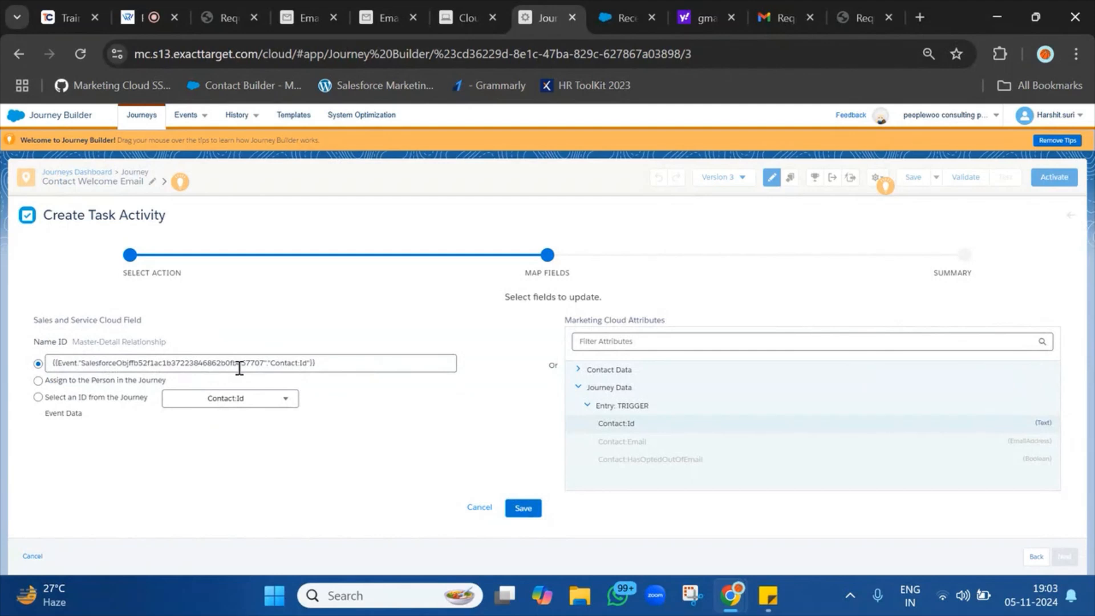
click(346, 363)
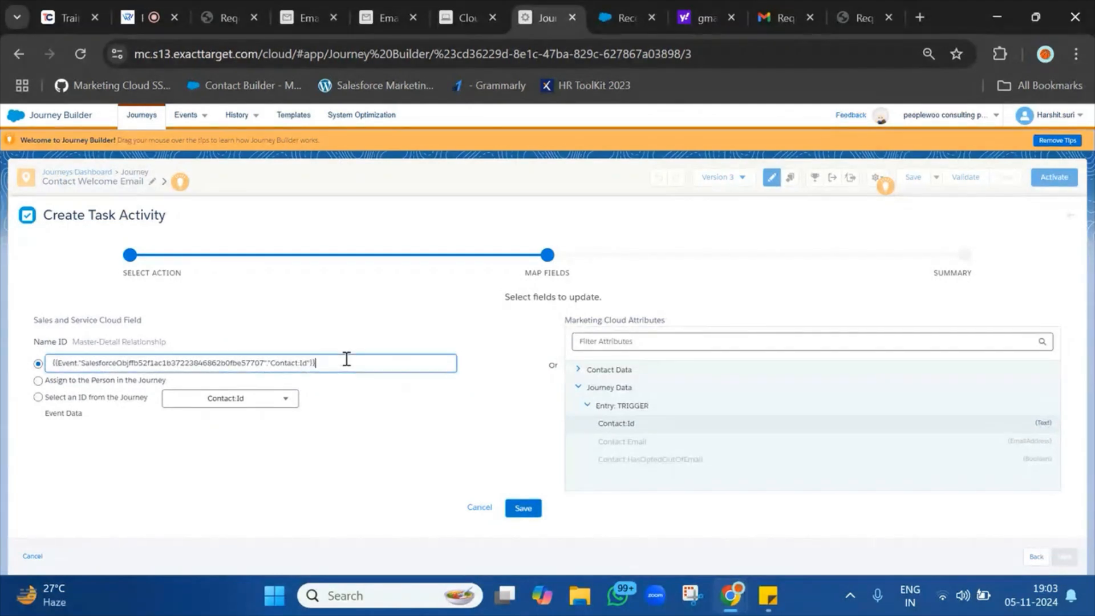
key(ctrl+a)
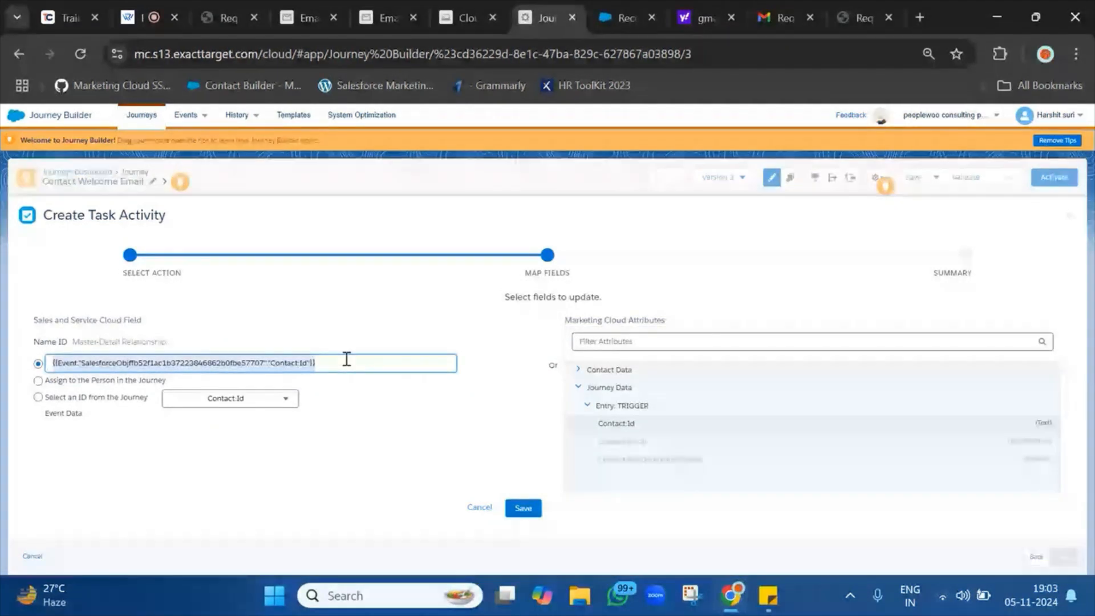
key(BackSpace)
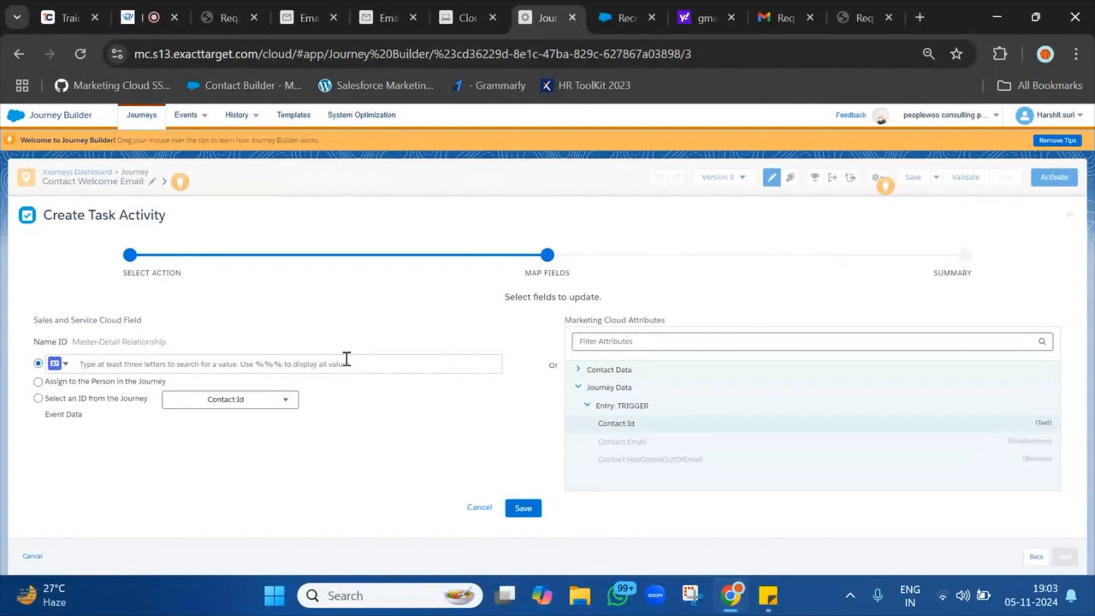
Map Name ID to a Contact record found by searching 'tes', and save it.
click(66, 365)
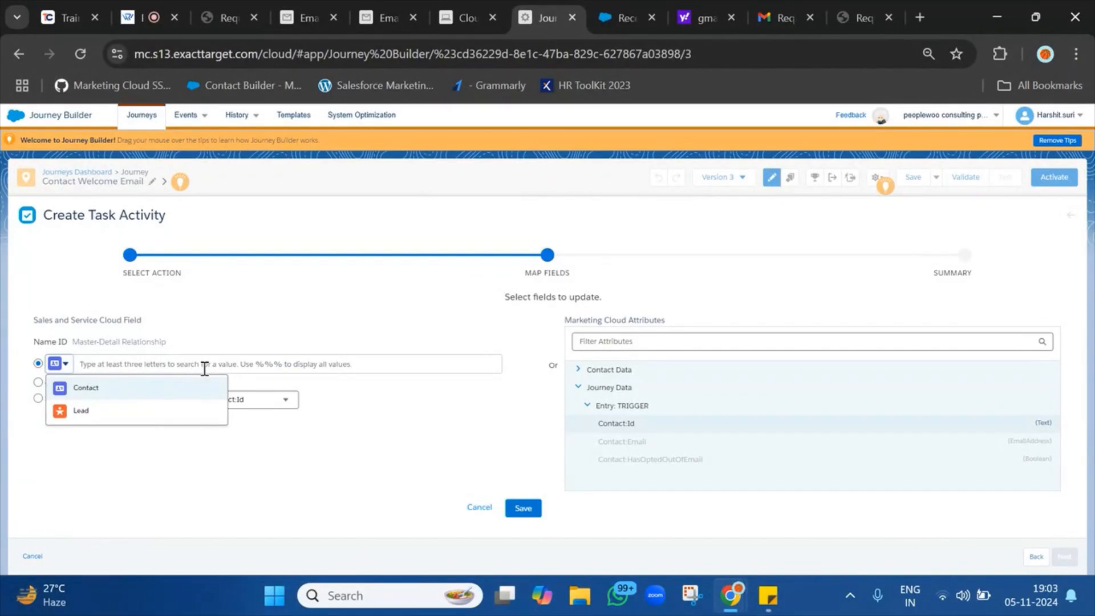
click(85, 387)
click(114, 366)
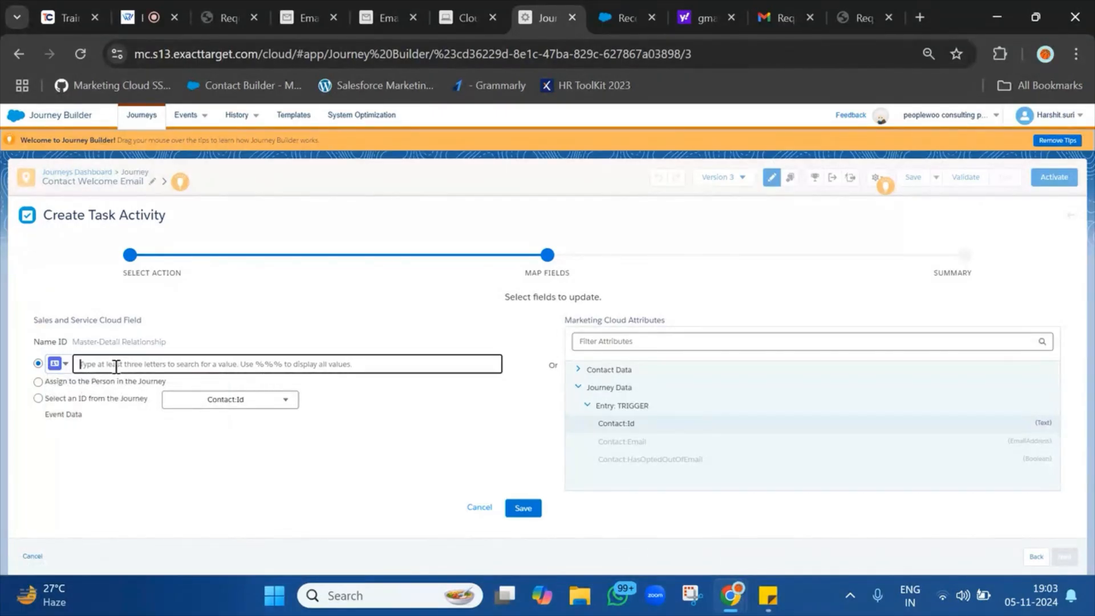
text(tes)
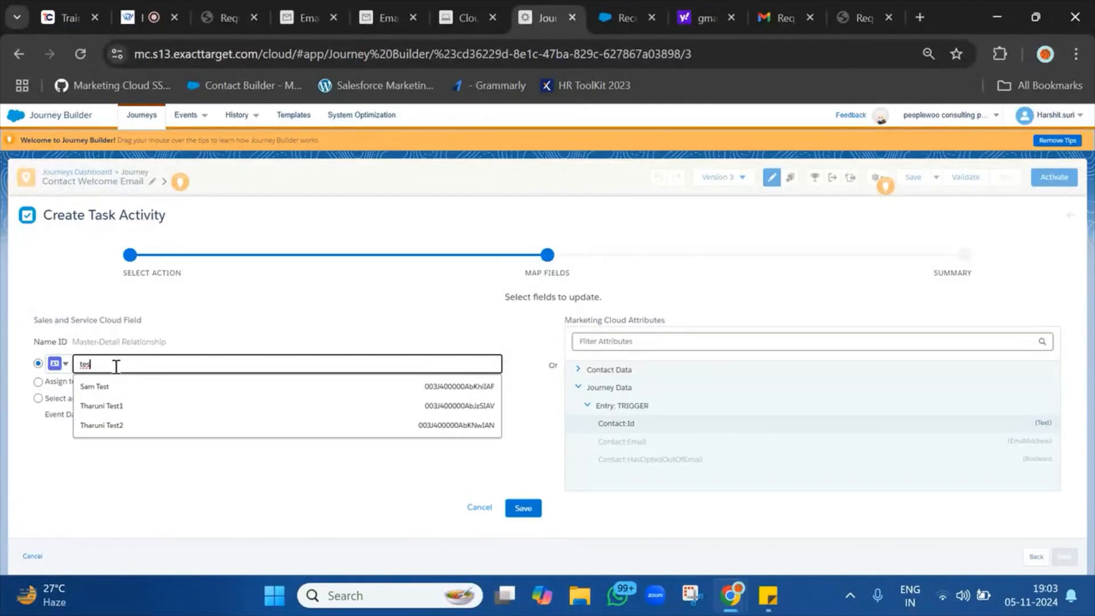
click(136, 411)
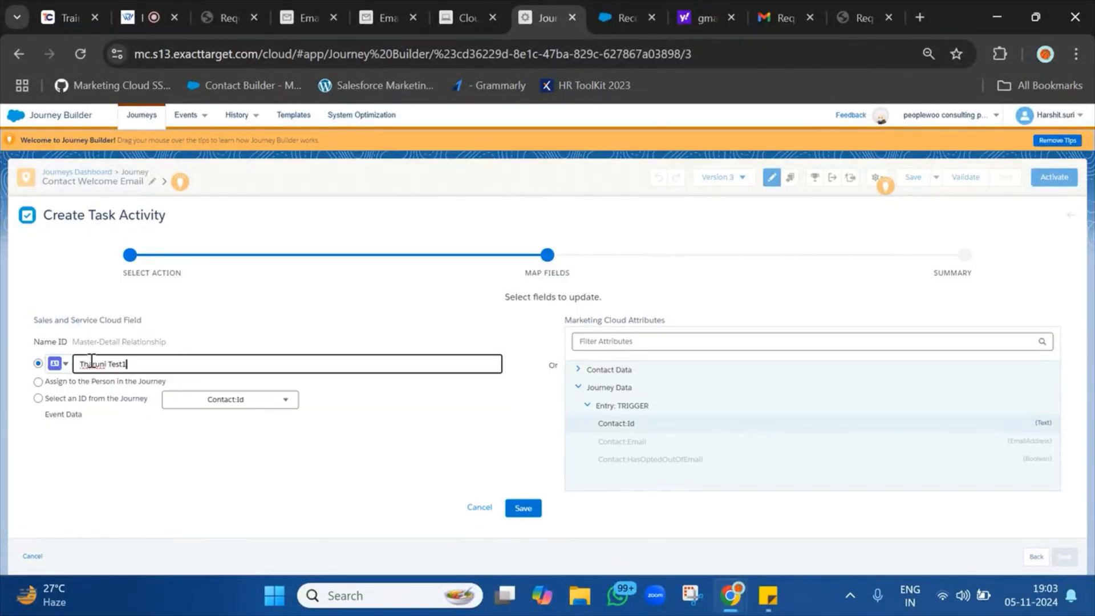
click(448, 513)
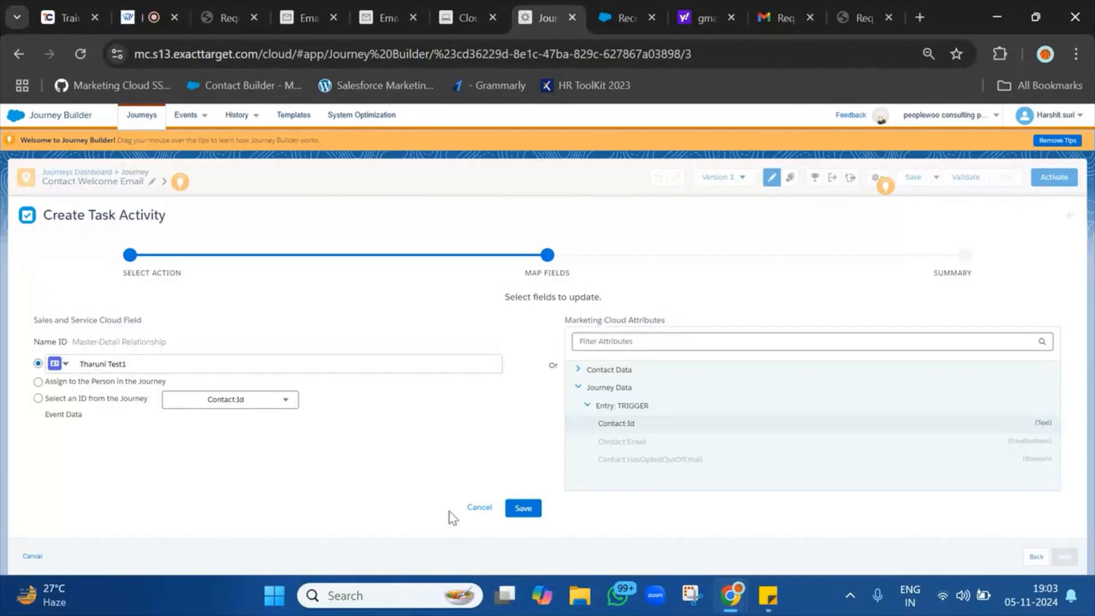
click(523, 508)
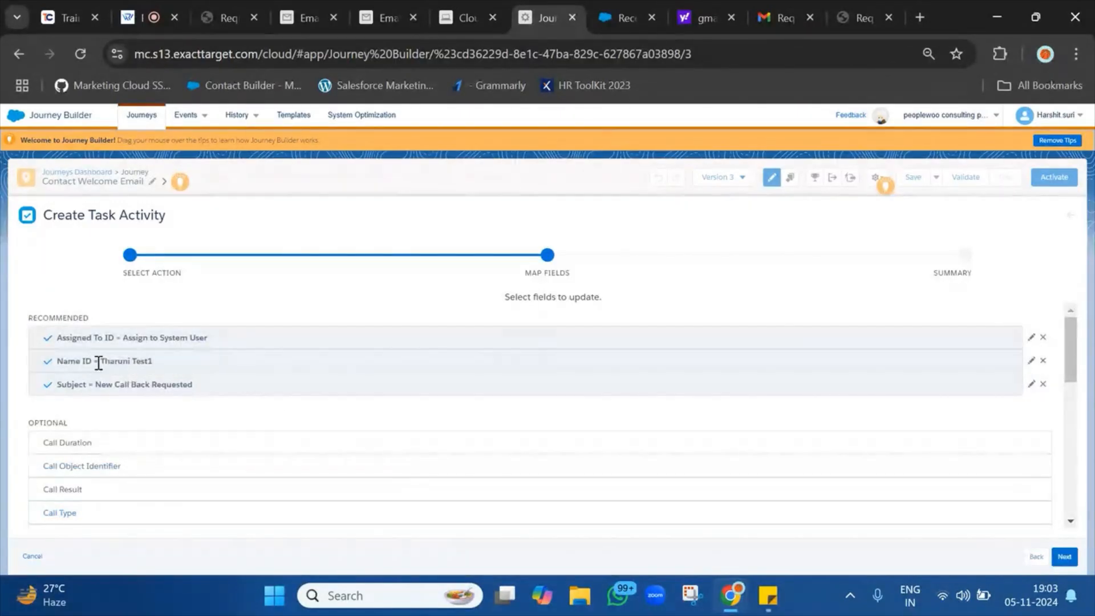
Review the new Name ID and Subject mappings and move on to the activity summary.
drag(102, 363, 165, 367)
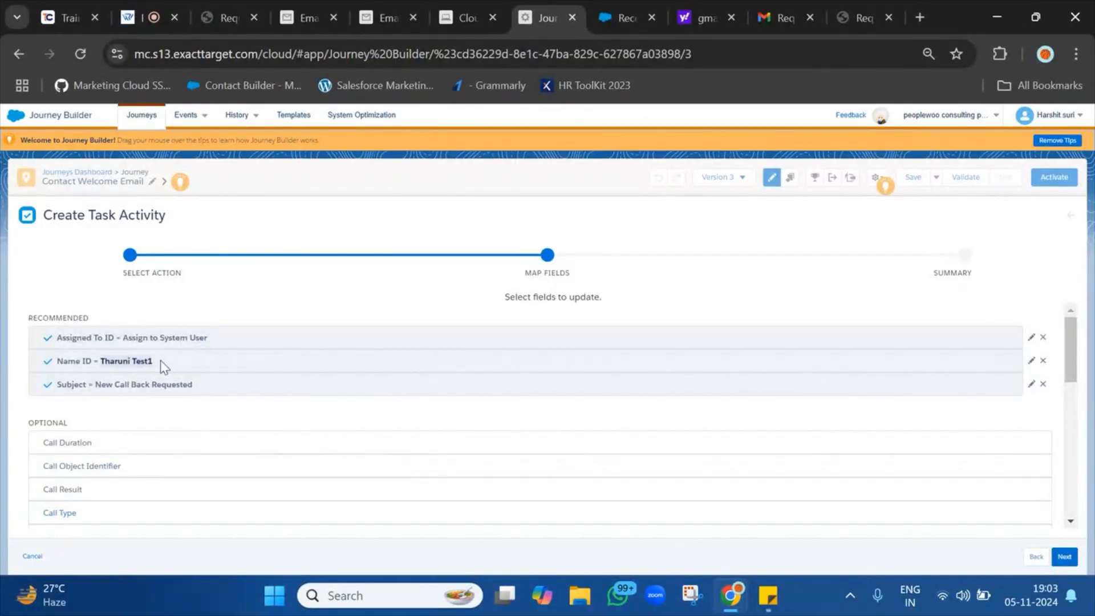
click(196, 401)
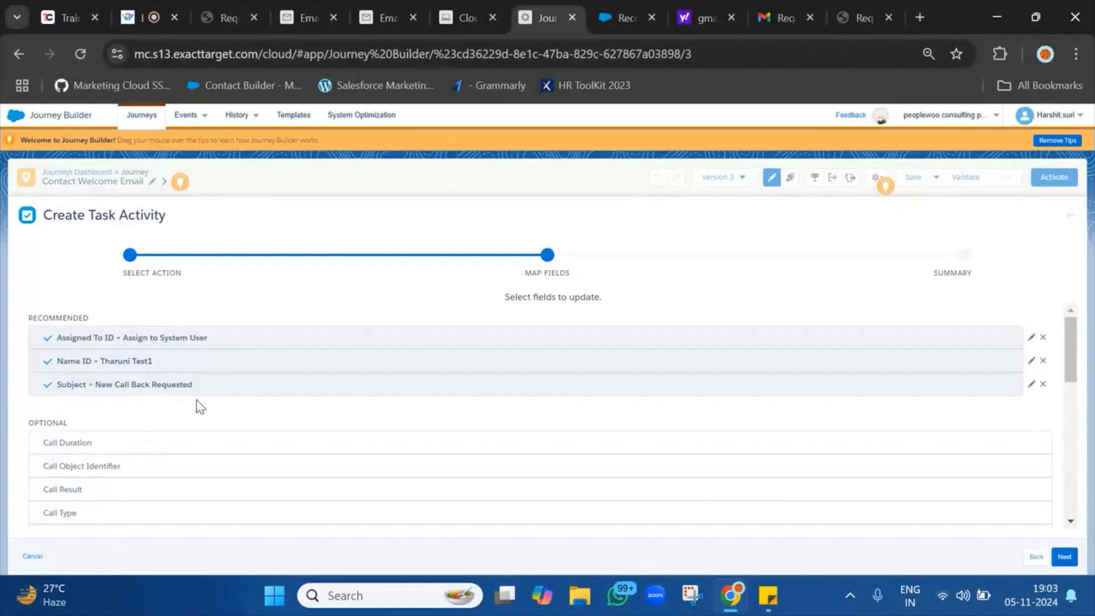
double_click(59, 384)
click(1064, 557)
Finish the Create Task Activity and activate Version 3 despite the 6 validation recommendations.
click(1063, 556)
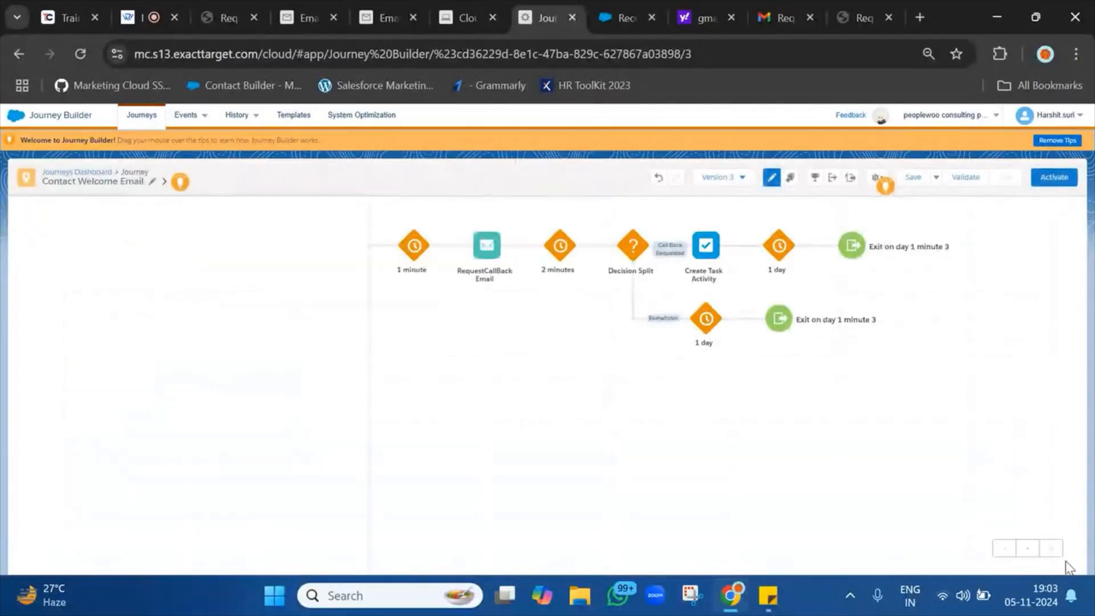
click(1058, 180)
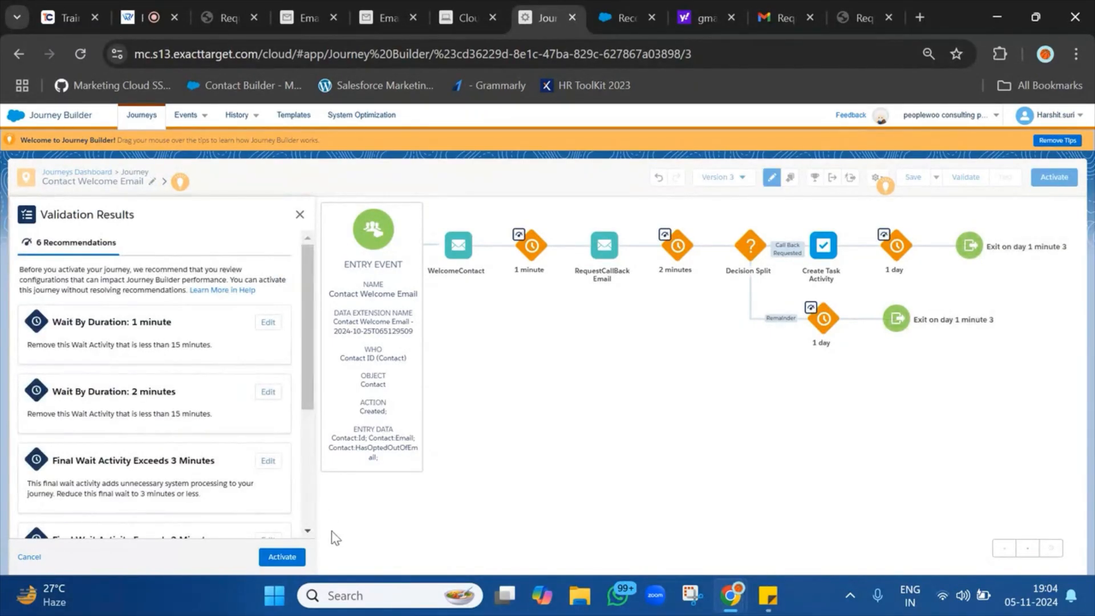
click(283, 557)
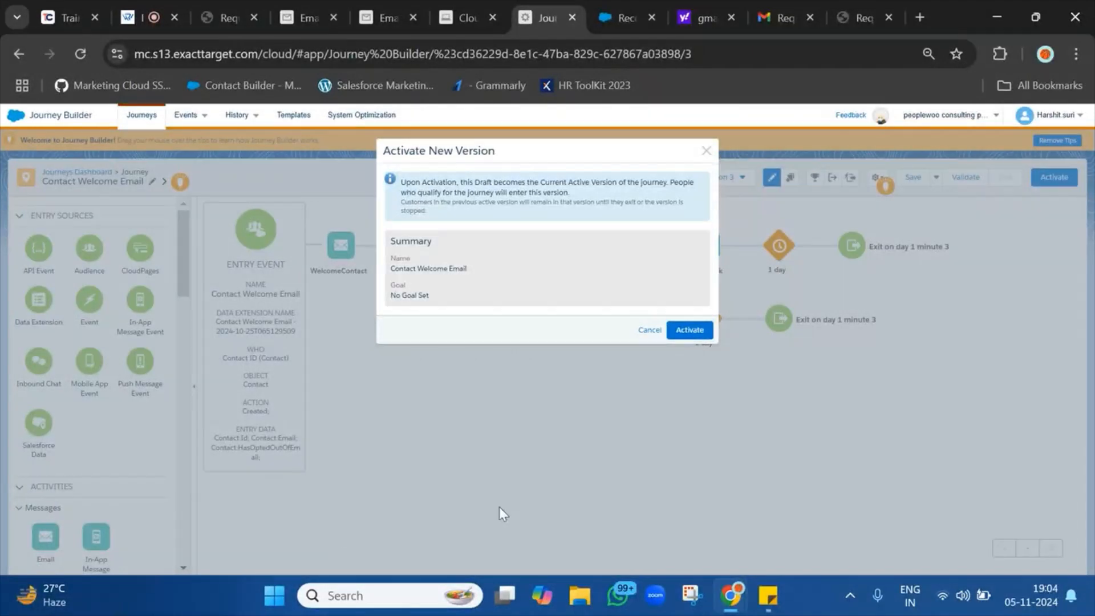
click(691, 330)
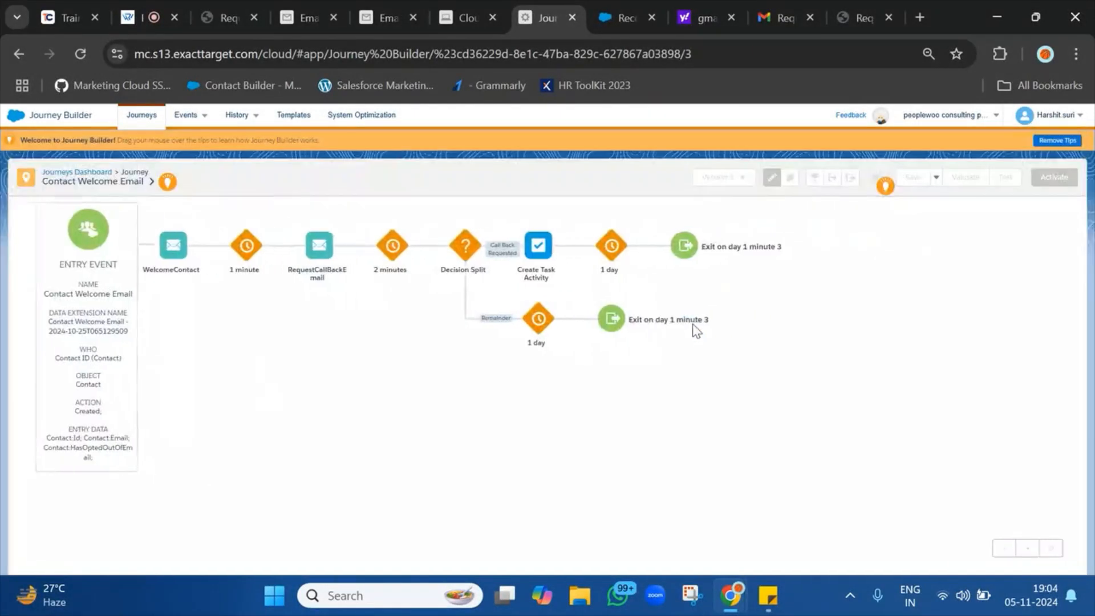